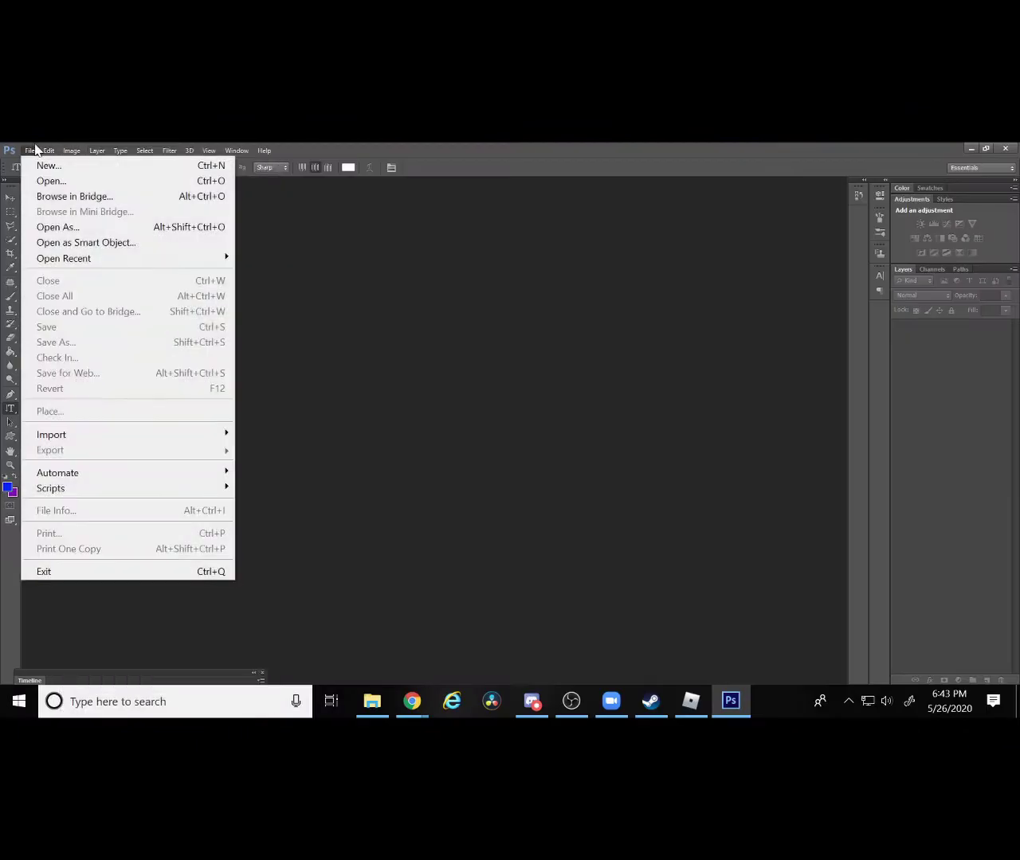
# Create a new blank white document 1280 pixels wide and about 720 pixels high.
pyautogui.click(42, 165)
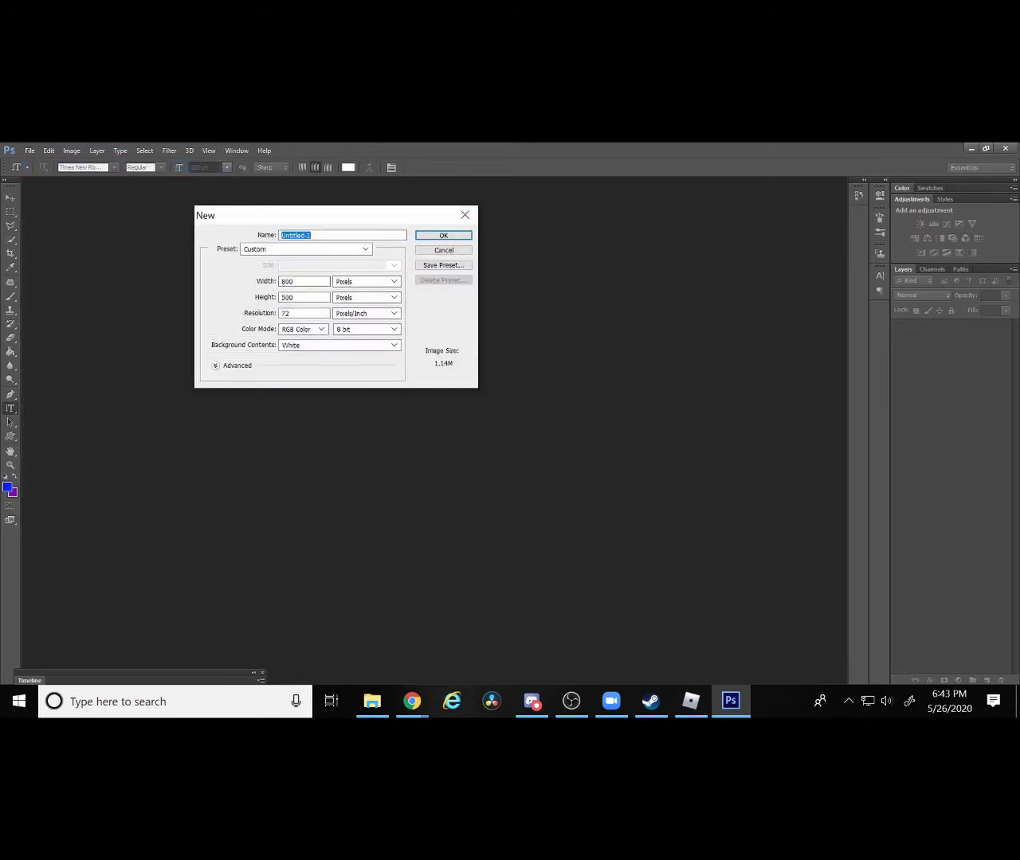
pyautogui.doubleClick(302, 282)
pyautogui.write('1280')
pyautogui.click(315, 297)
pyautogui.press('BackSpace')
pyautogui.press('BackSpace')
pyautogui.write('20')
pyautogui.press('Return')
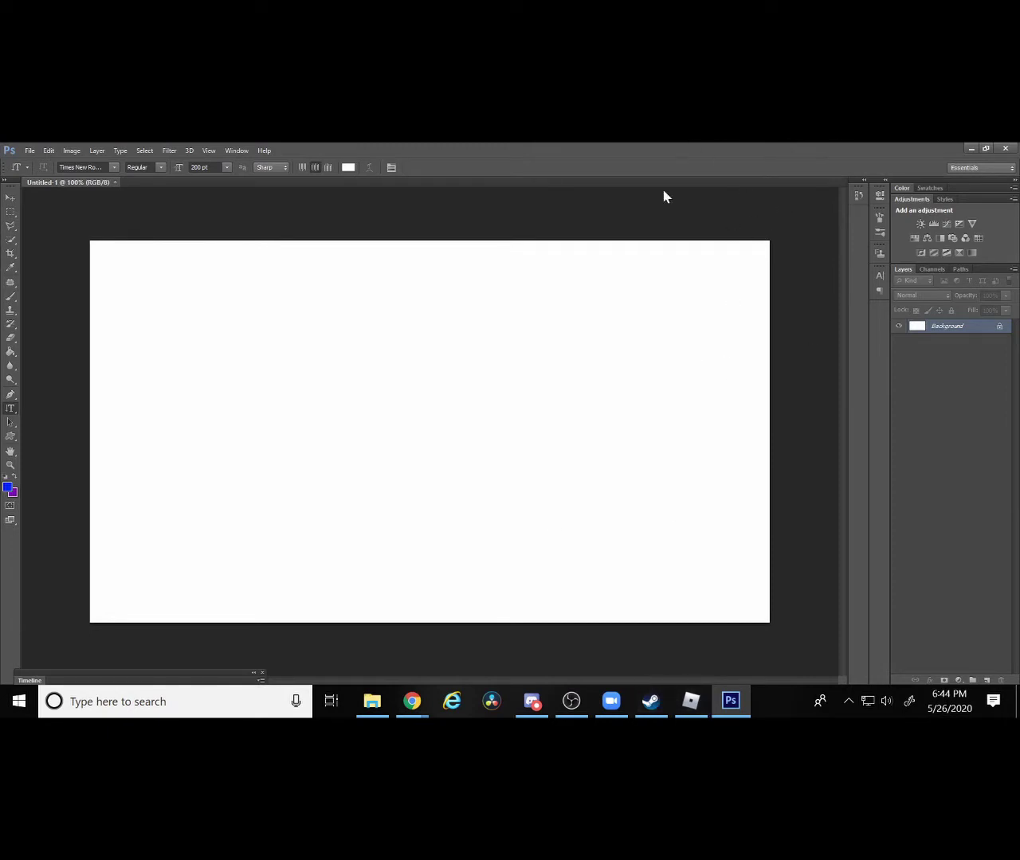
# Place the Squidward image as Layer 1 and stretch it to fill the whole canvas.
pyautogui.click(30, 150)
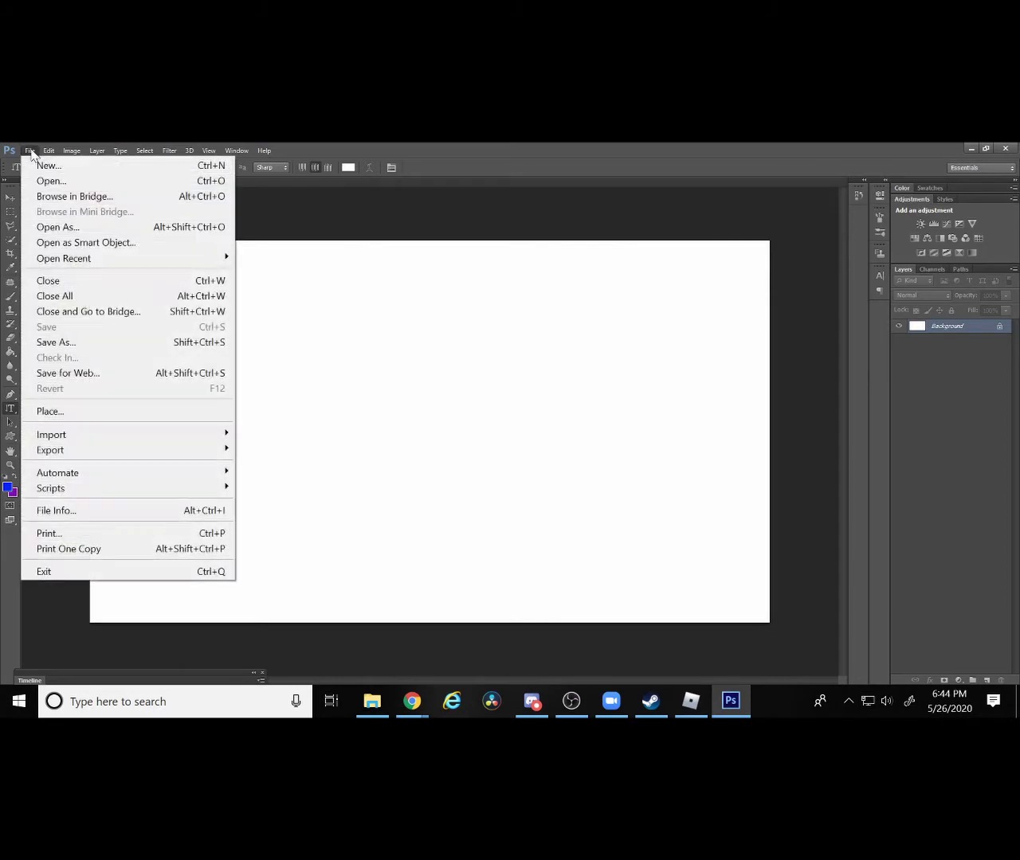
pyautogui.click(65, 411)
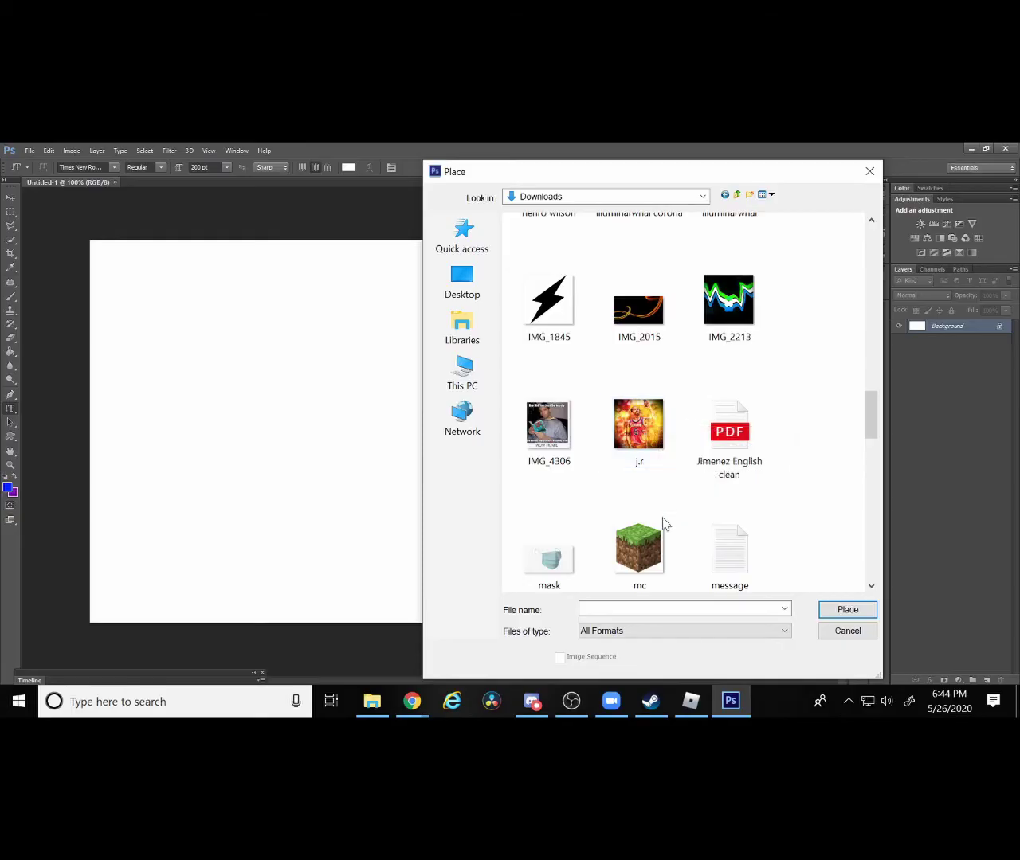
pyautogui.scroll(-3, 685, 502)
pyautogui.scroll(-3, 709, 462)
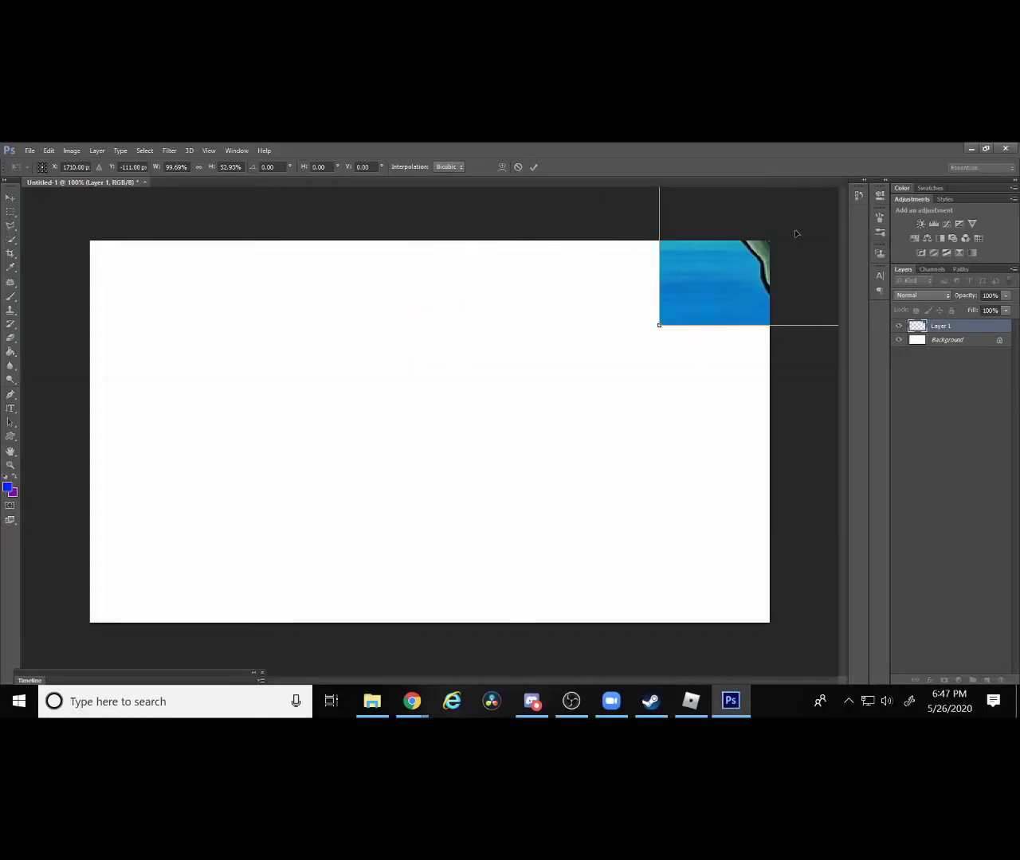
pyautogui.moveTo(387, 494)
pyautogui.mouseDown()
pyautogui.moveTo(233, 411)
pyautogui.moveTo(228, 444)
pyautogui.mouseUp()
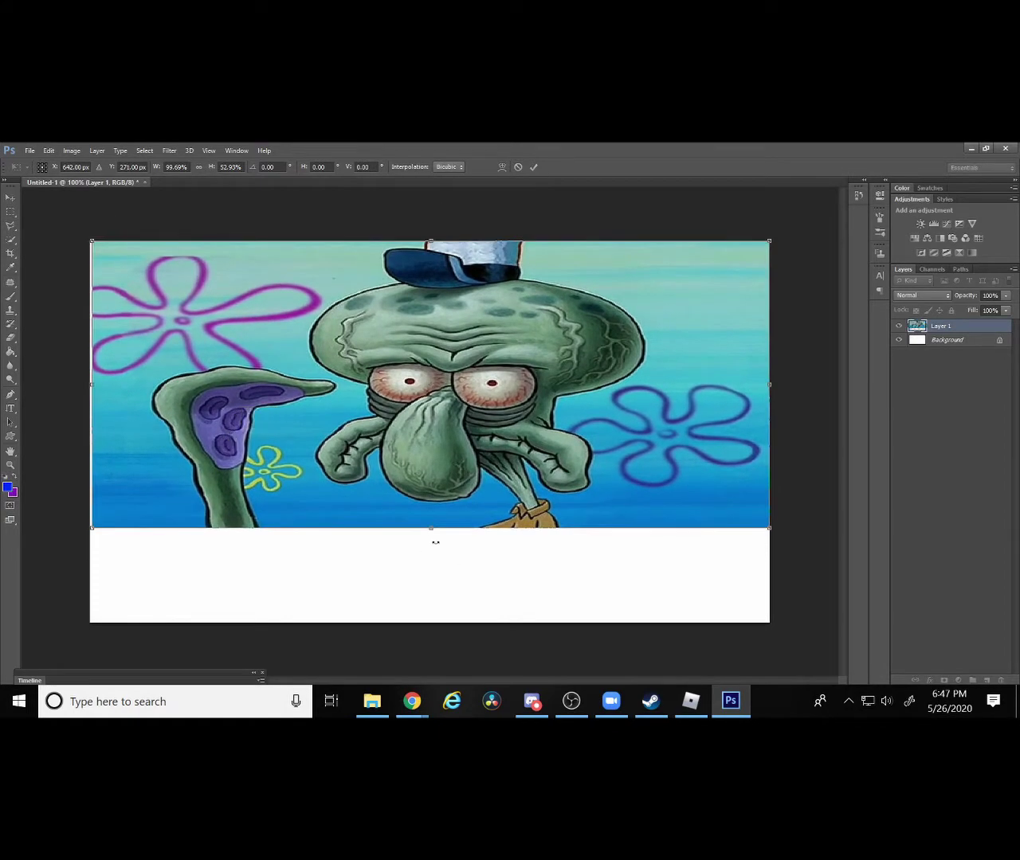
pyautogui.moveTo(429, 528); pyautogui.dragTo(429, 621)
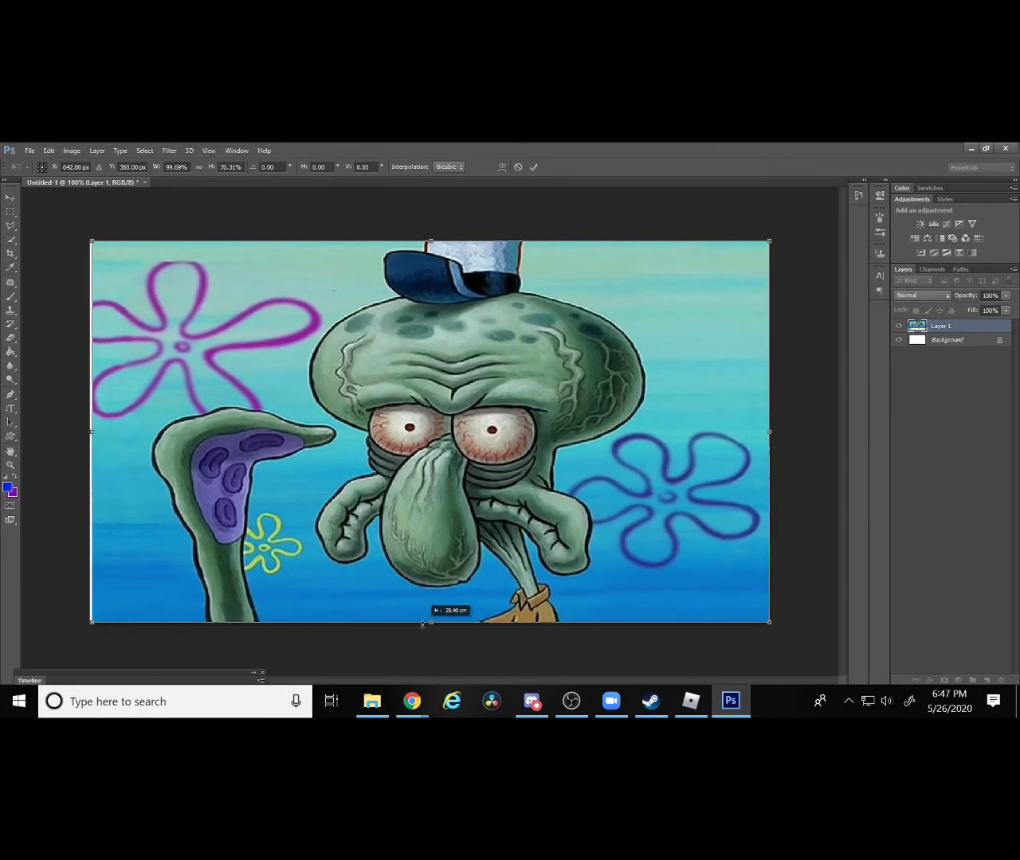
pyautogui.press('t')
pyautogui.press('Return')
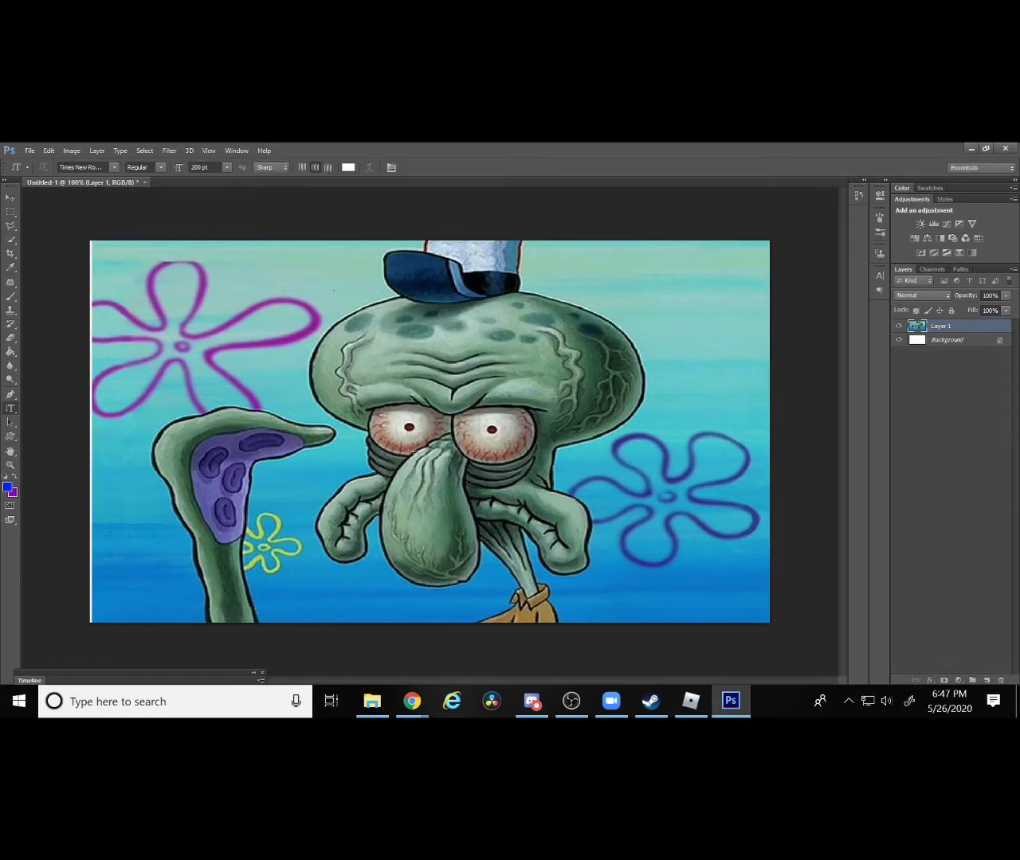
# Zoom to 200% and lasso-trace the purple-spotted coral on the left of the picture.
pyautogui.hotkey('ctrl', '+')
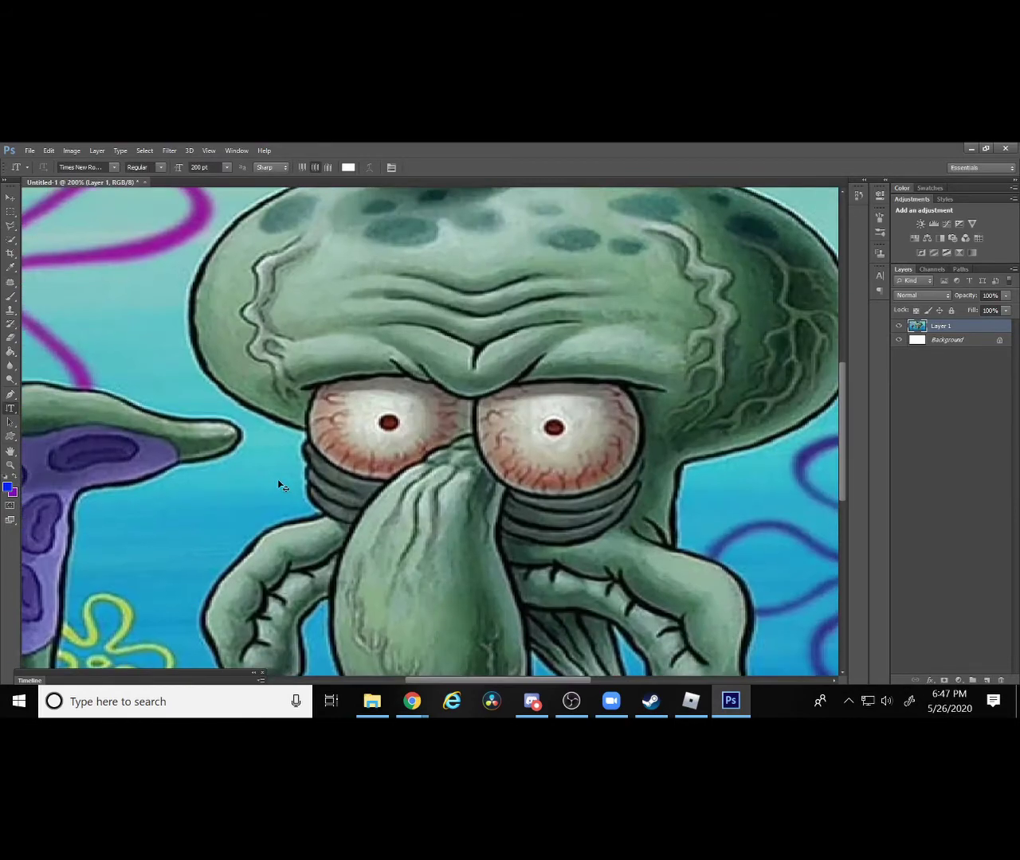
pyautogui.press('h')
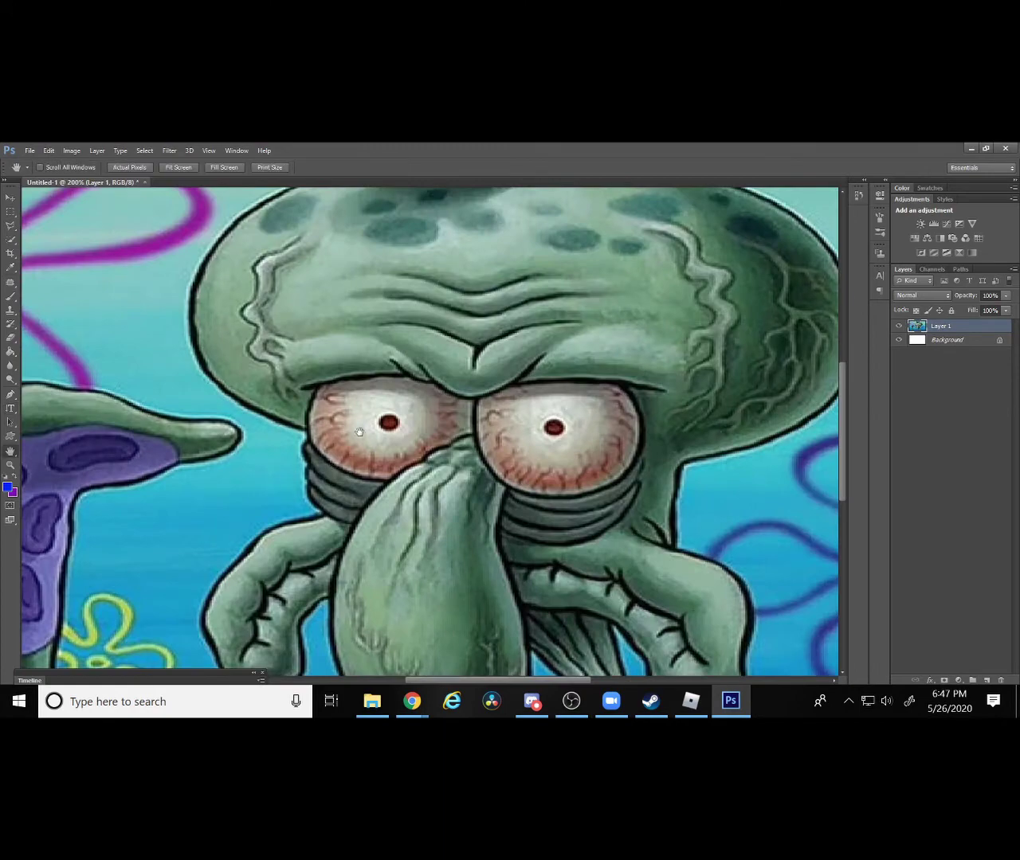
pyautogui.moveTo(330, 468); pyautogui.dragTo(627, 355)
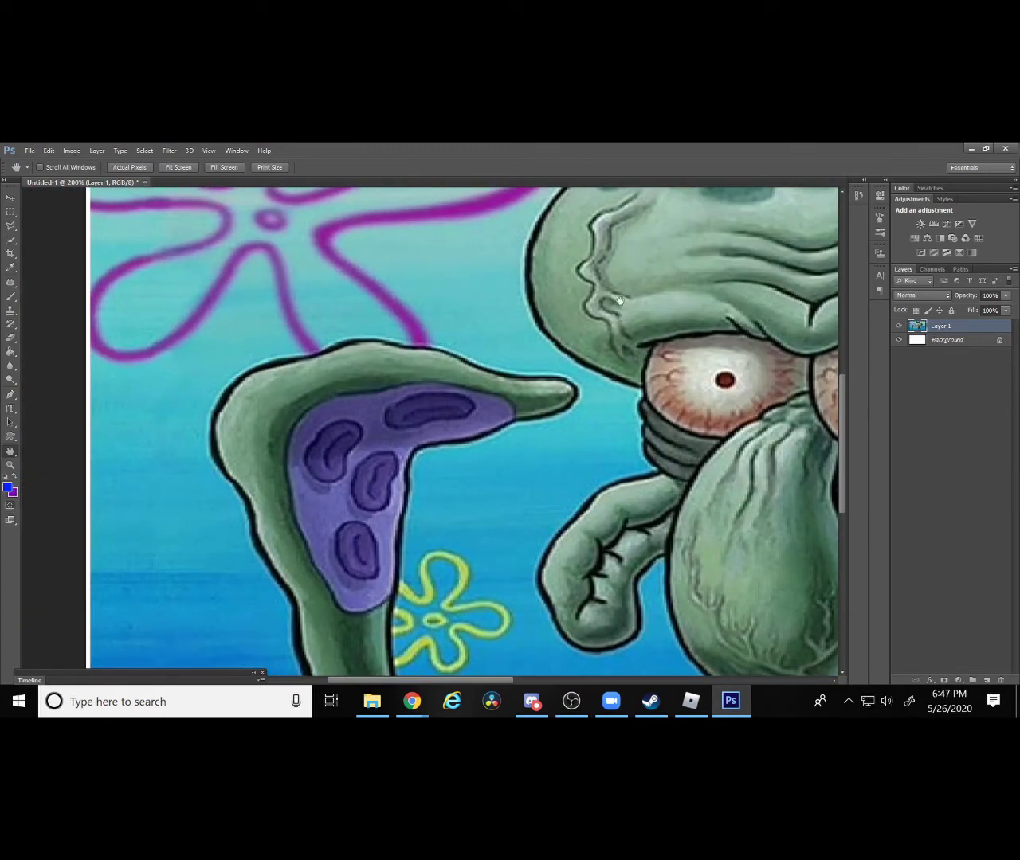
pyautogui.press('l')
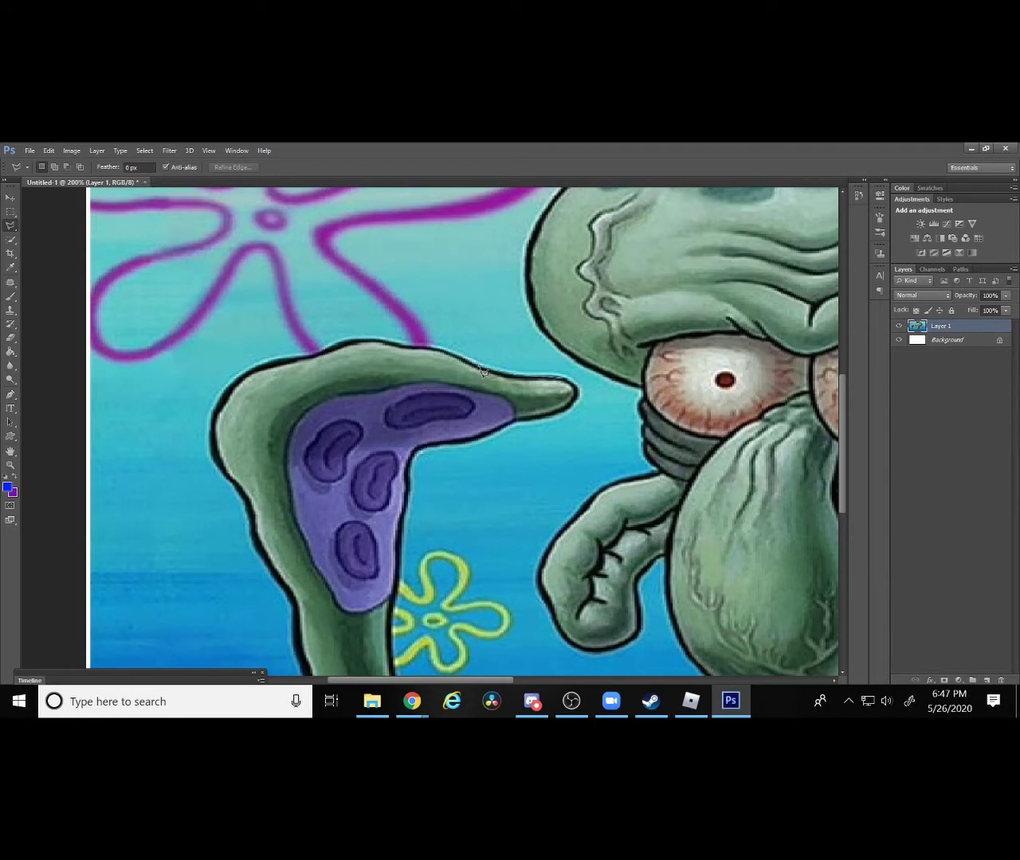
pyautogui.moveTo(480, 370)
pyautogui.mouseDown()
pyautogui.moveTo(347, 345)
pyautogui.moveTo(259, 371)
pyautogui.moveTo(211, 398)
pyautogui.moveTo(222, 479)
pyautogui.moveTo(233, 506)
pyautogui.moveTo(245, 508)
pyautogui.moveTo(255, 554)
pyautogui.moveTo(294, 608)
pyautogui.moveTo(291, 669)
pyautogui.moveTo(309, 537)
pyautogui.moveTo(322, 567)
pyautogui.moveTo(323, 637)
pyautogui.moveTo(323, 619)
pyautogui.moveTo(353, 632)
pyautogui.moveTo(324, 630)
pyautogui.moveTo(432, 626)
pyautogui.moveTo(411, 575)
pyautogui.moveTo(393, 459)
pyautogui.moveTo(404, 451)
pyautogui.mouseUp()
pyautogui.scroll(3, 405, 450)
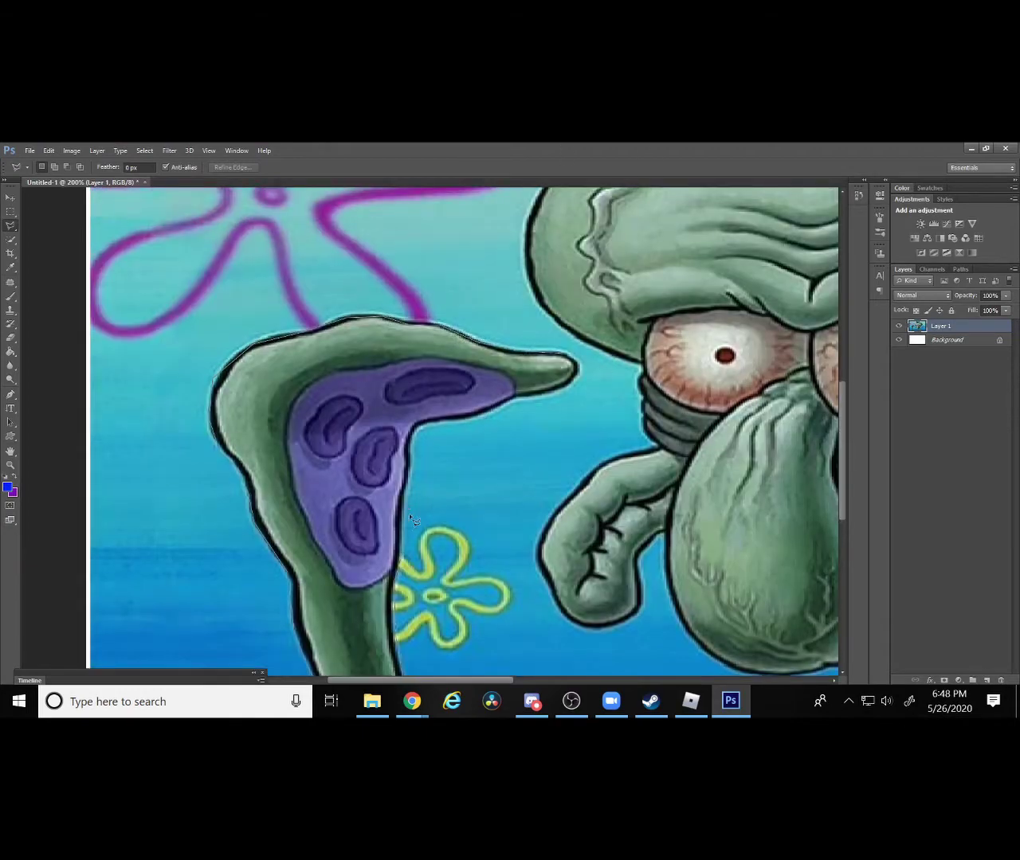
pyautogui.moveTo(415, 518)
pyautogui.mouseDown()
pyautogui.moveTo(421, 426)
pyautogui.moveTo(514, 407)
pyautogui.moveTo(584, 377)
pyautogui.moveTo(561, 371)
pyautogui.mouseUp()
# Refine the coral selection's edge with output set to New Layer.
pyautogui.rightClick(560, 369)
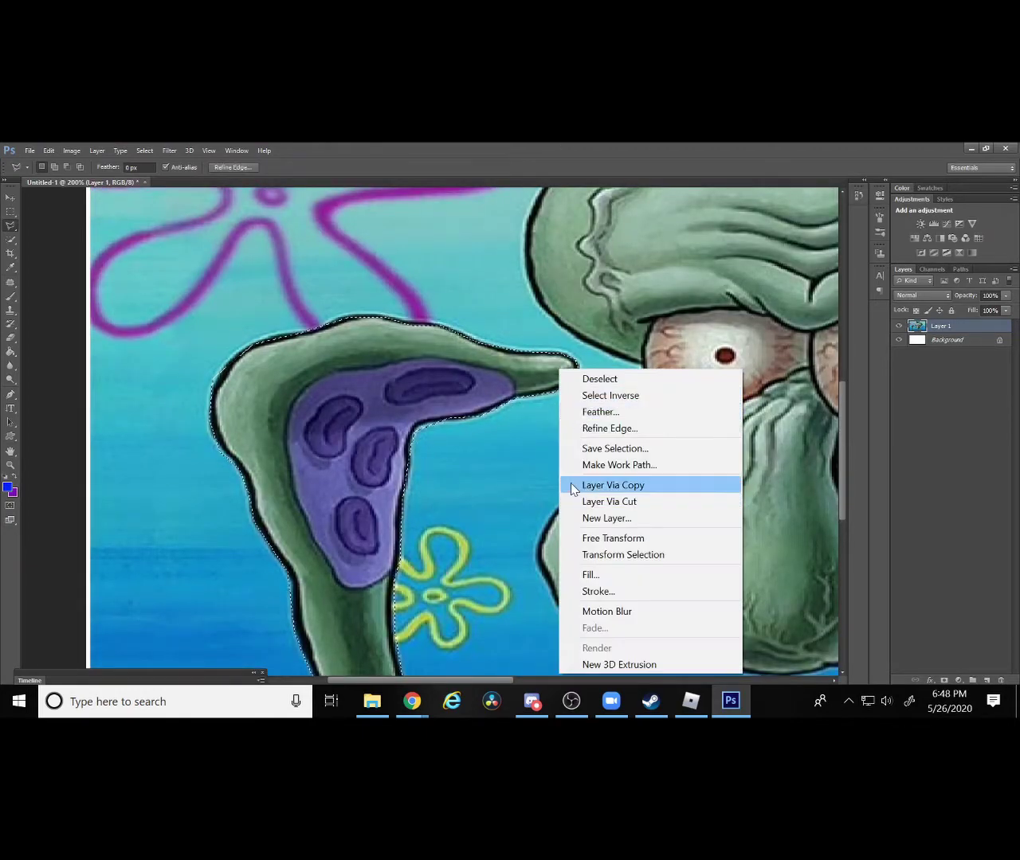
pyautogui.click(633, 427)
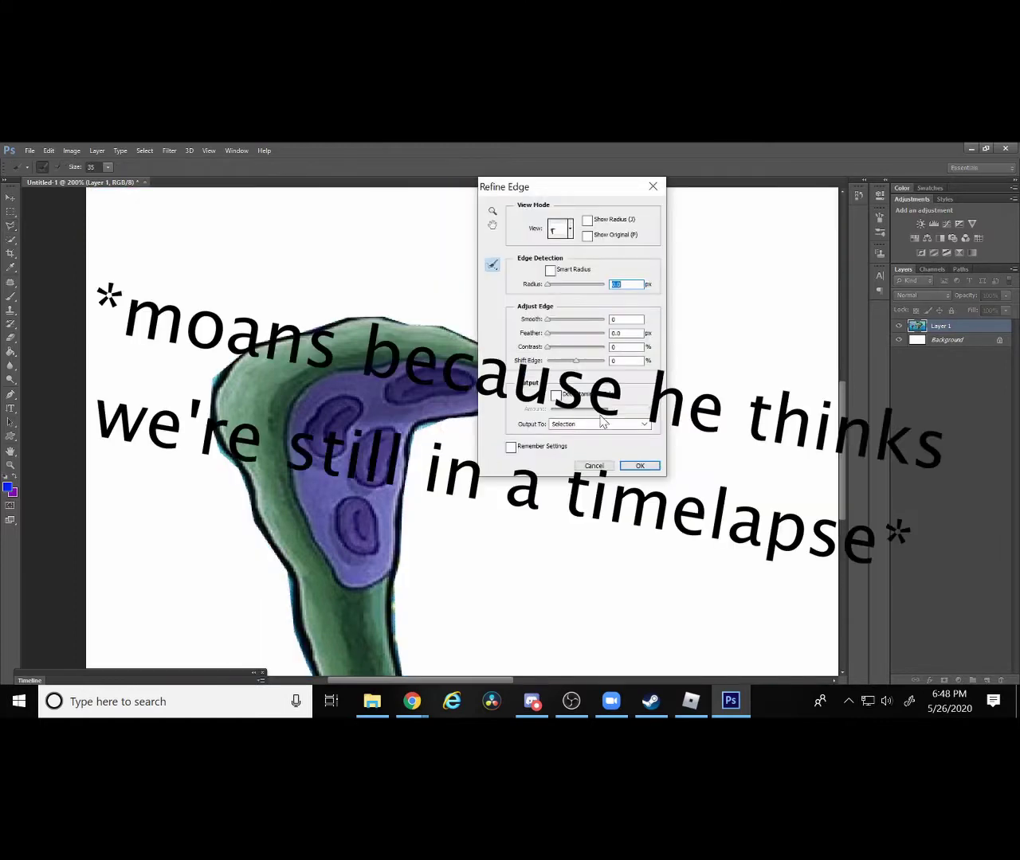
pyautogui.click(617, 424)
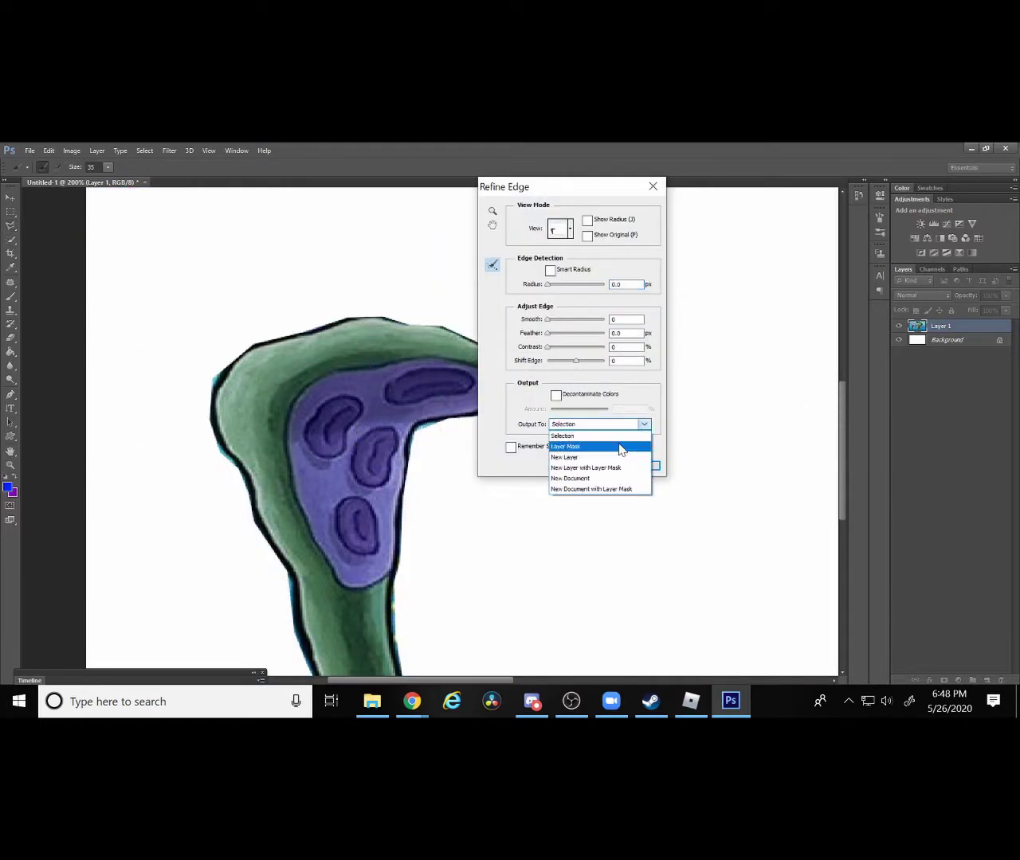
pyautogui.click(620, 448)
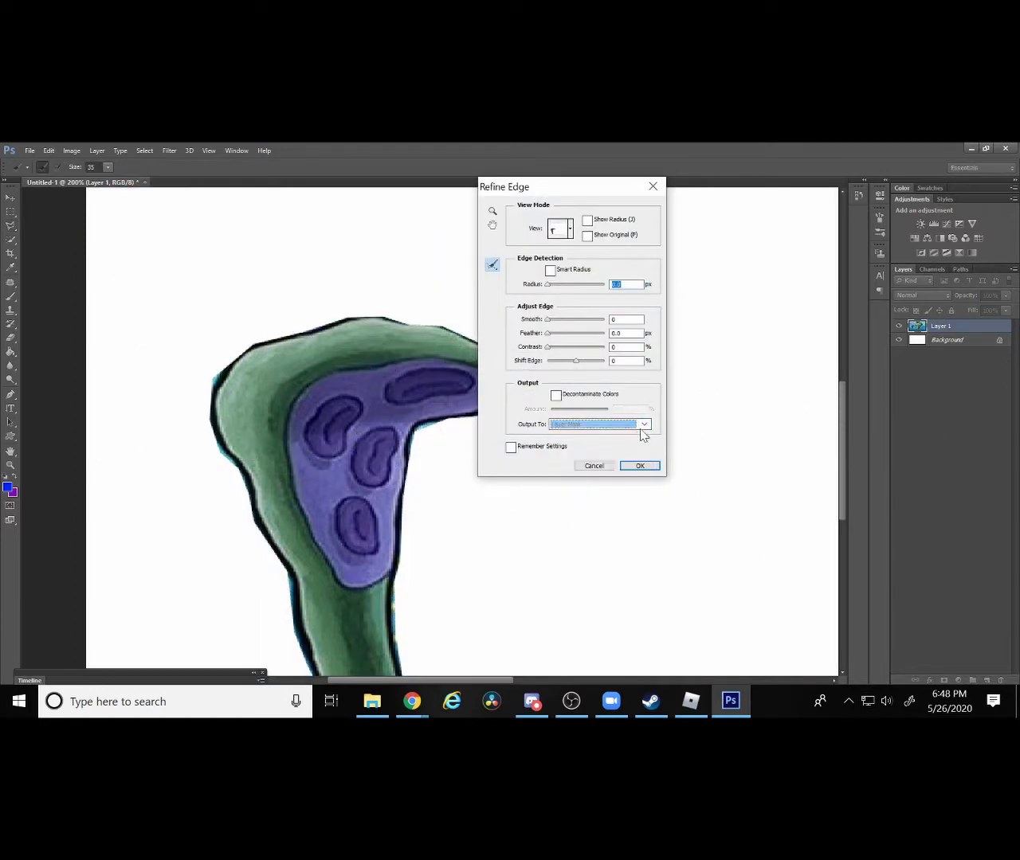
pyautogui.click(642, 426)
pyautogui.click(589, 458)
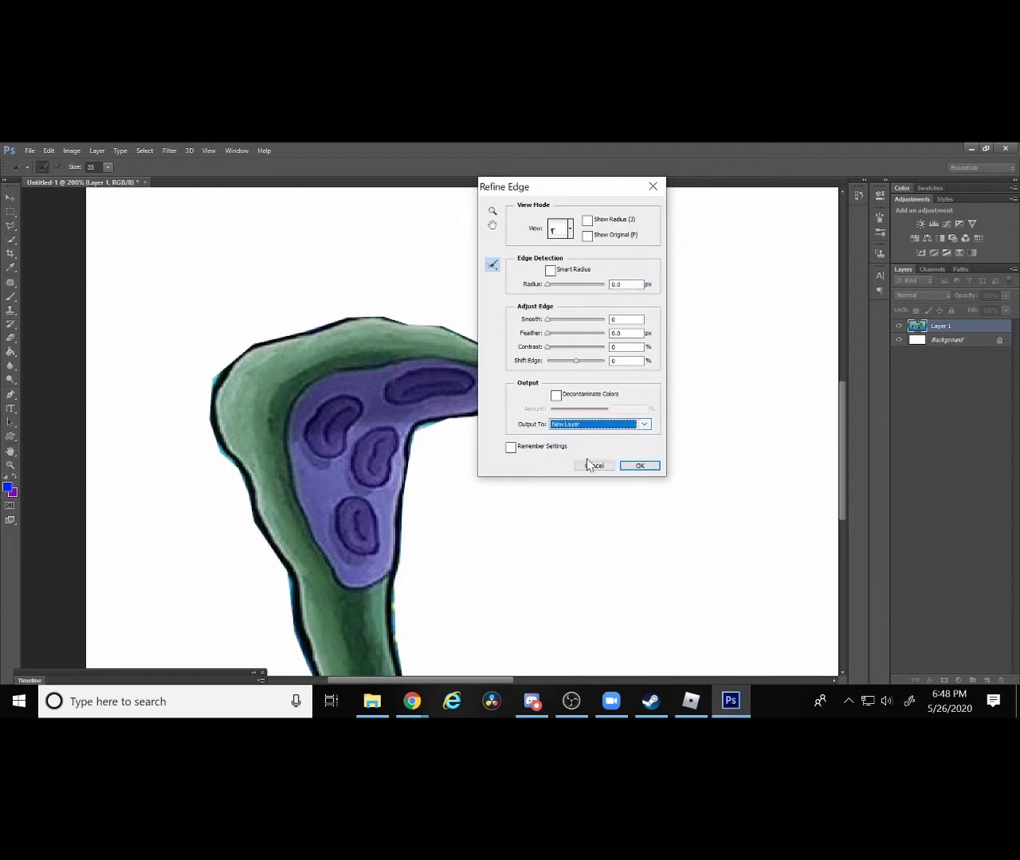
pyautogui.click(654, 466)
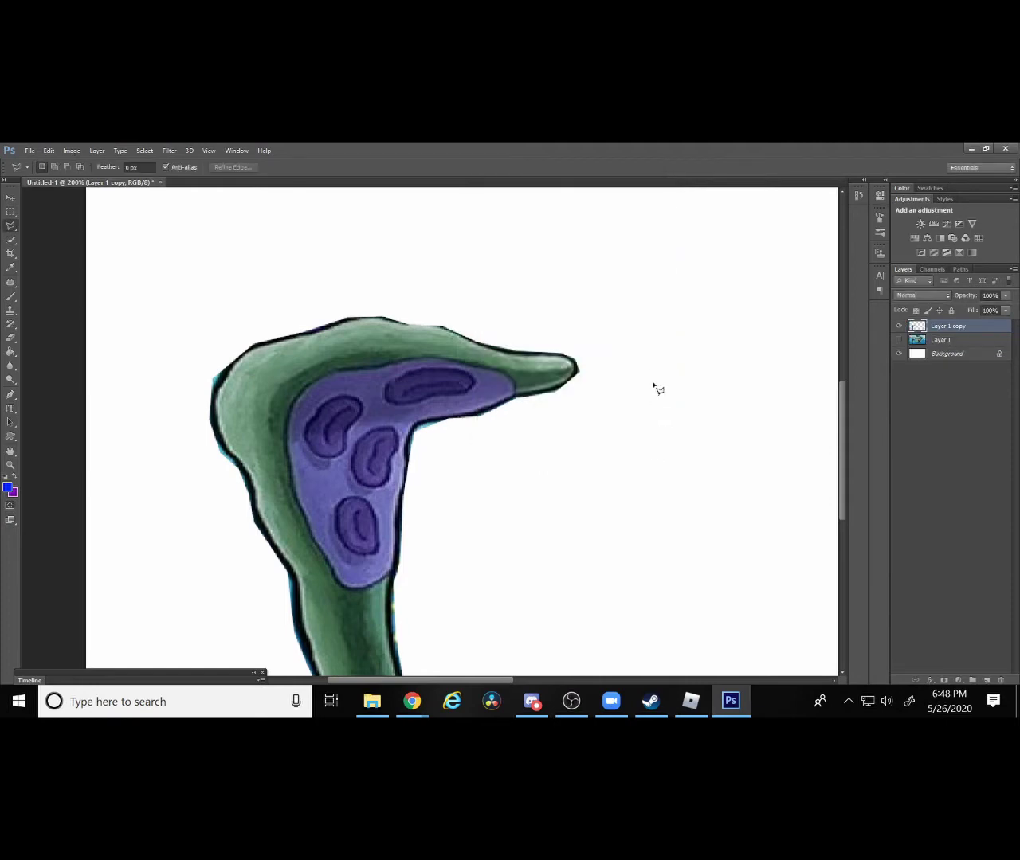
# Zoom out, undo the accidental purple fill, and make the Squidward Layer 1 visible again.
pyautogui.hotkey('ctrl', '-')
pyautogui.hotkey('ctrl', 'BackSpace')
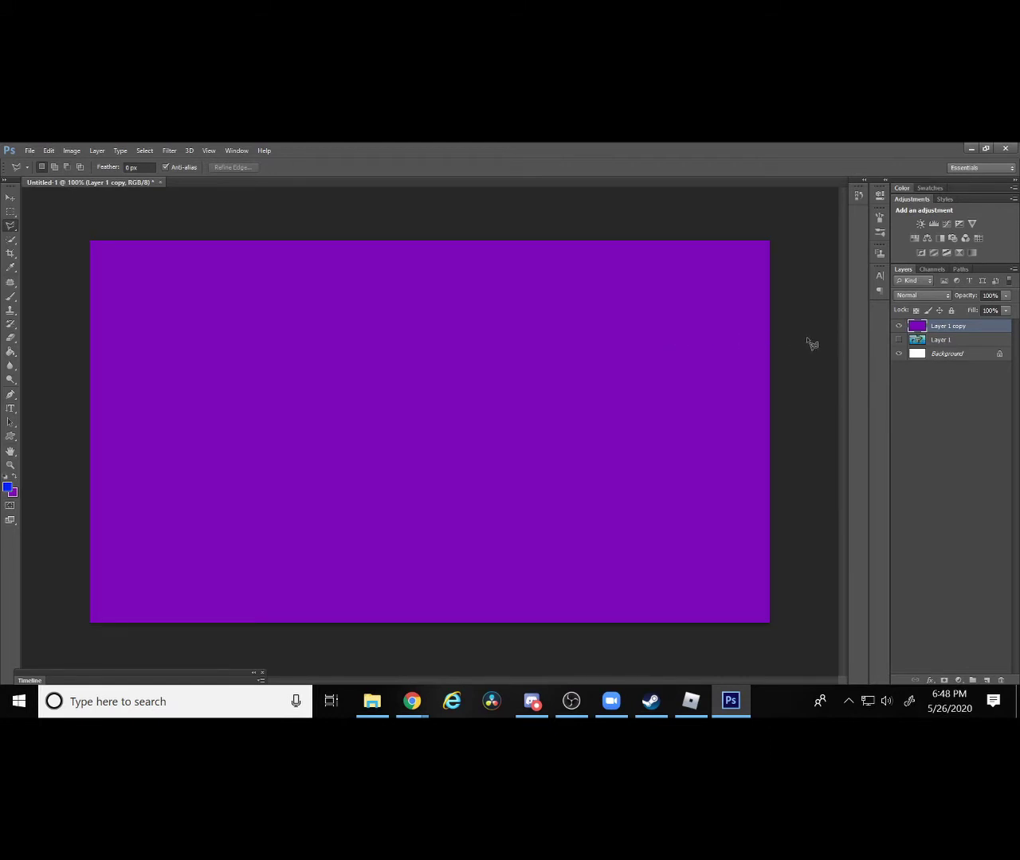
pyautogui.hotkey('ctrl', 'z')
pyautogui.click(937, 345)
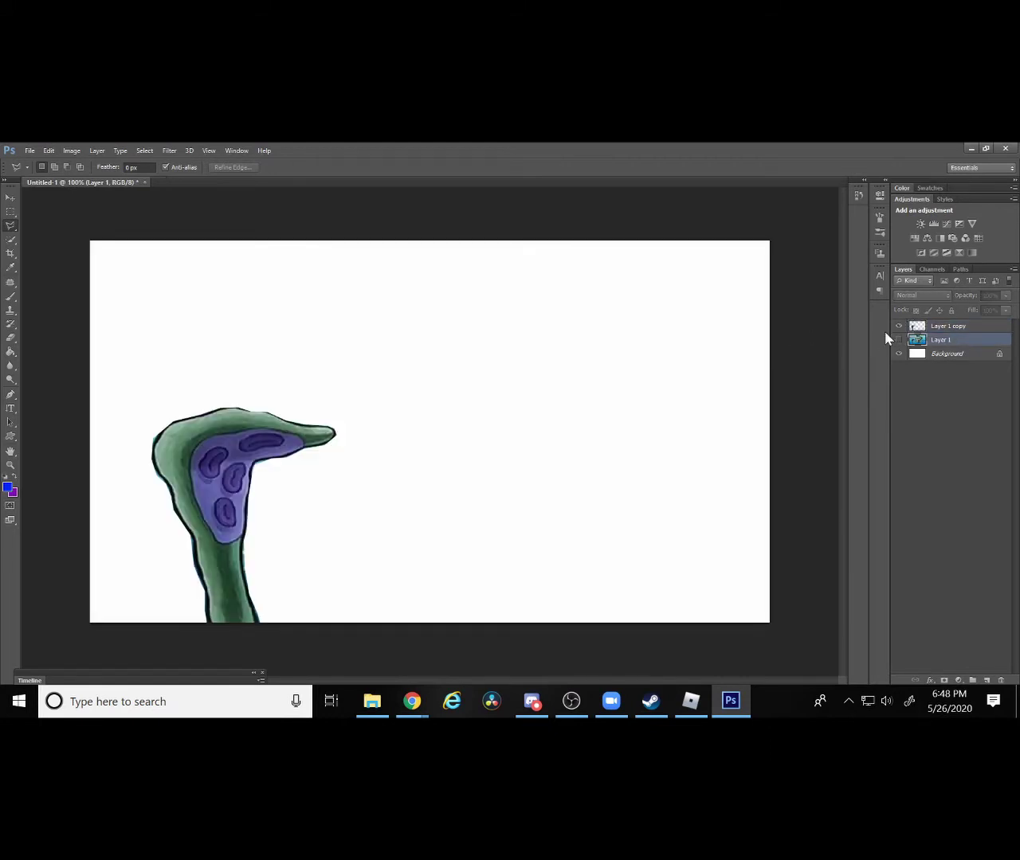
pyautogui.click(898, 340)
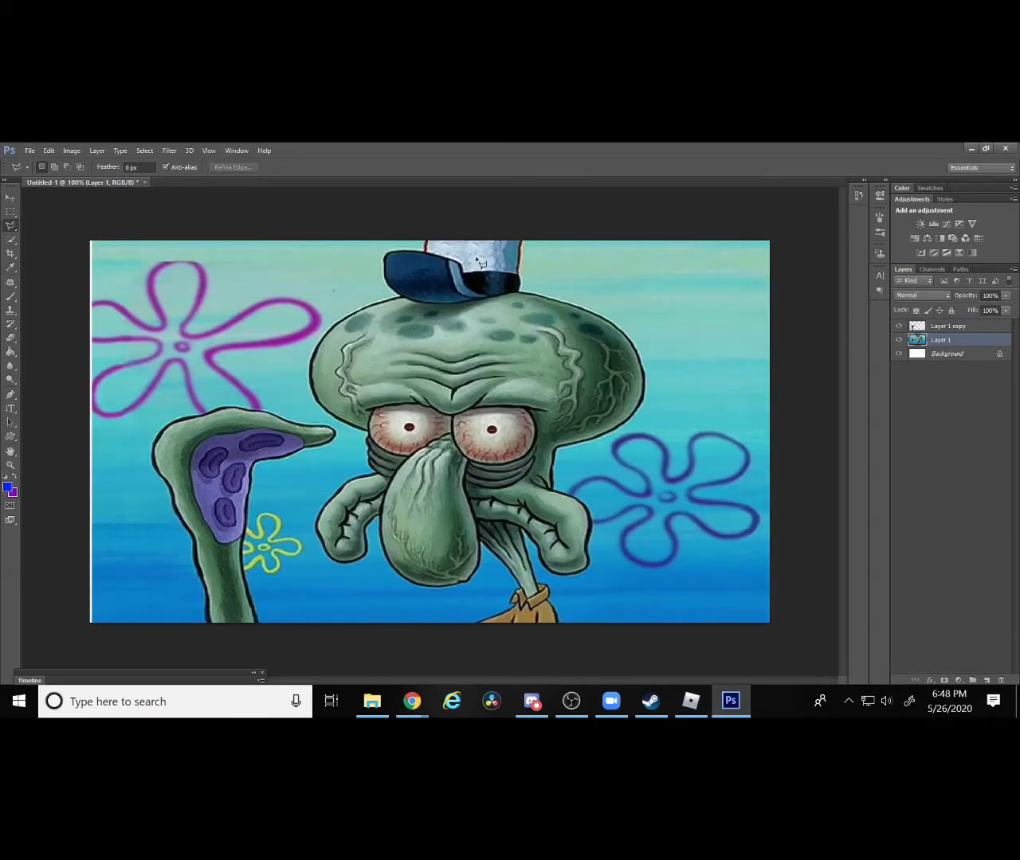
# Zoom in on Squidward and lasso-trace from the hat brim down the head to the eye.
pyautogui.hotkey('ctrl', '+')
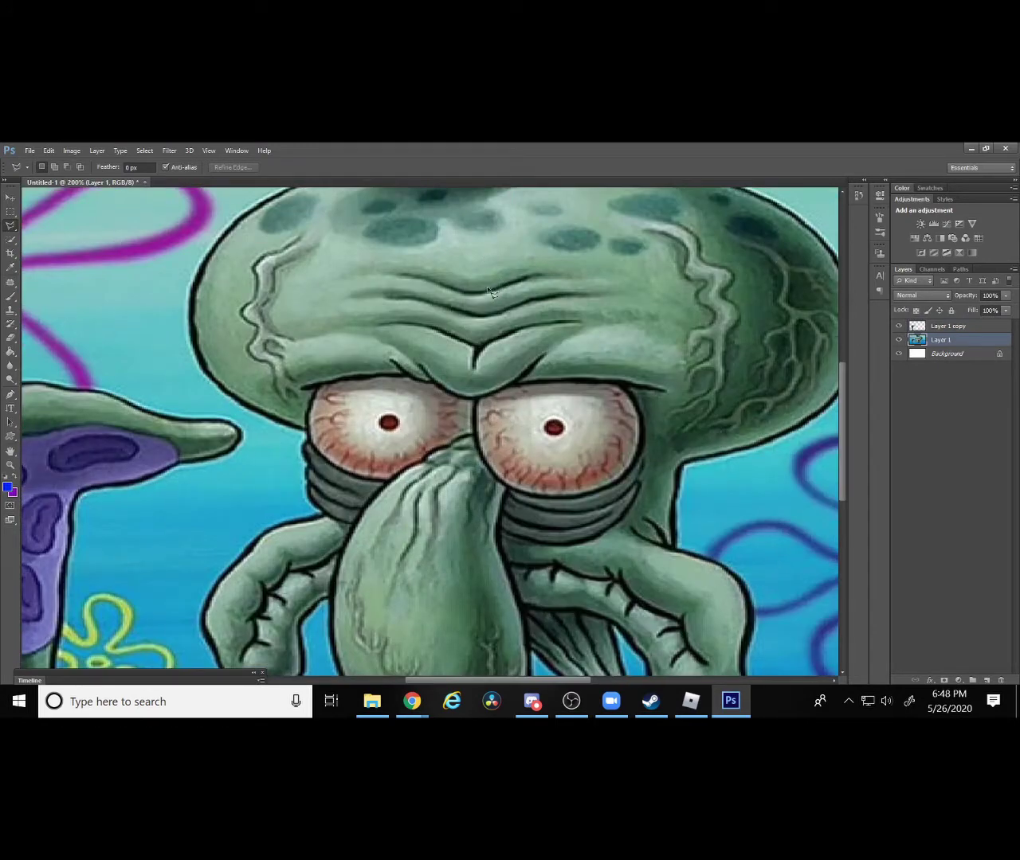
pyautogui.press('h')
pyautogui.moveTo(488, 290); pyautogui.dragTo(488, 415)
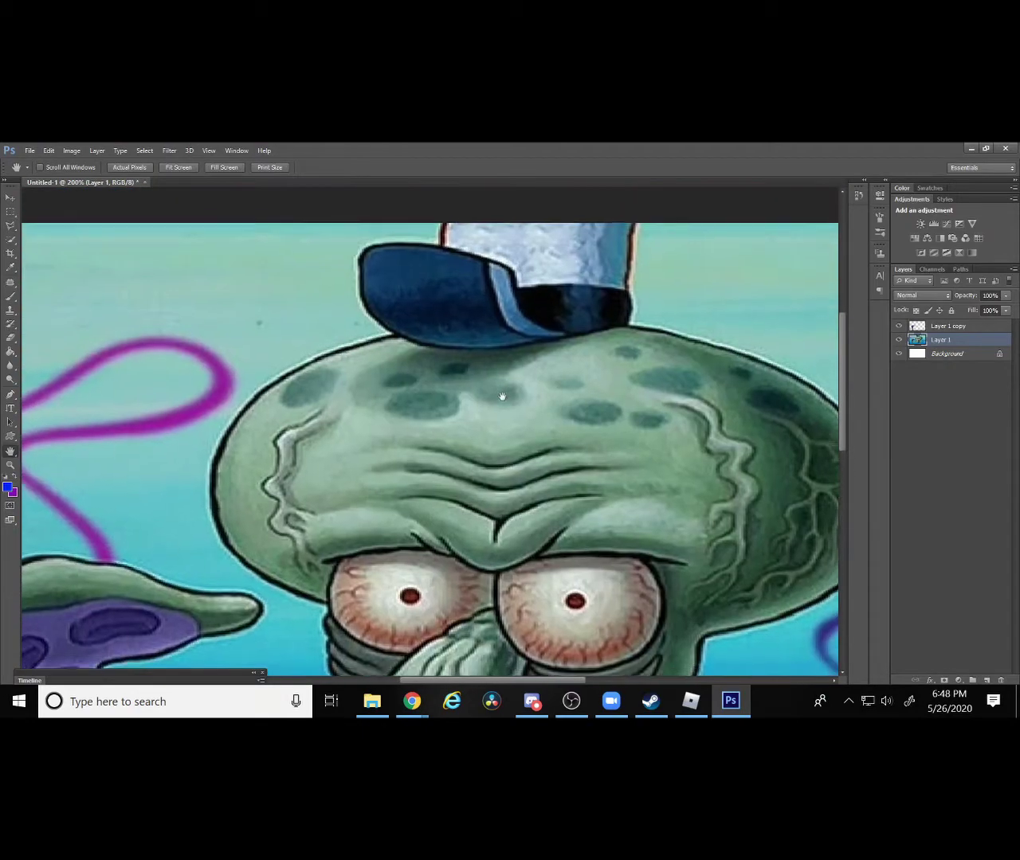
pyautogui.press('l')
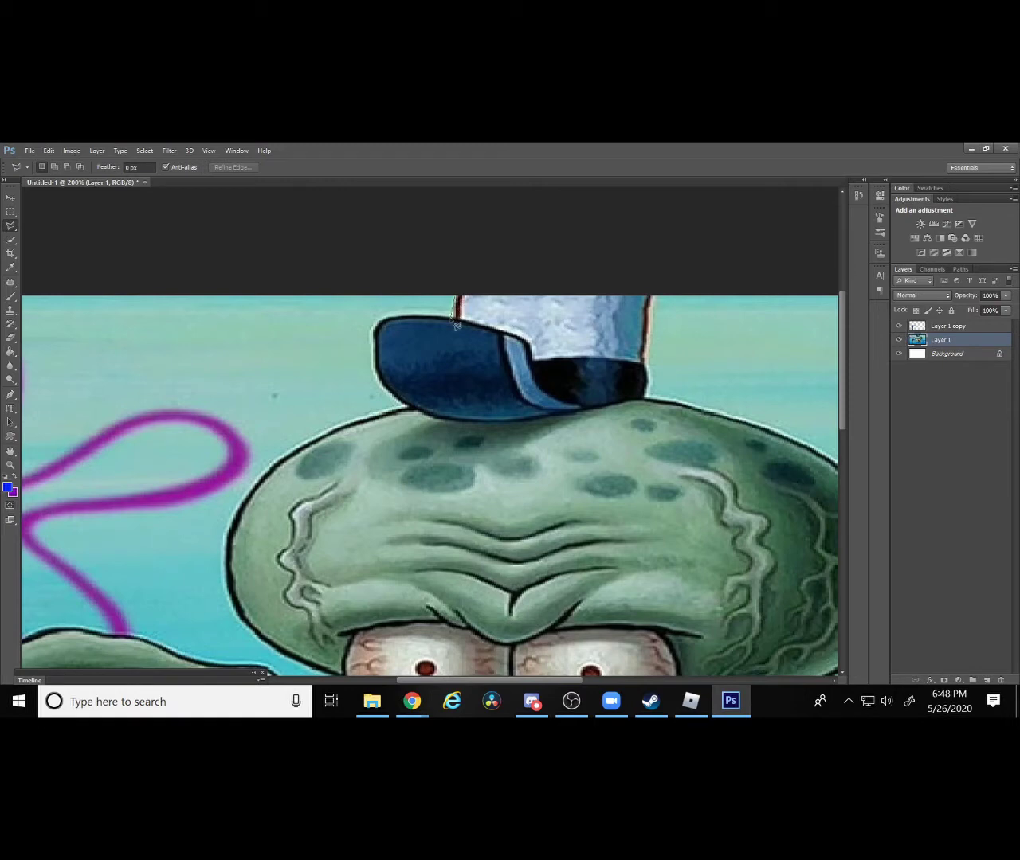
pyautogui.moveTo(380, 325)
pyautogui.mouseDown()
pyautogui.moveTo(351, 421)
pyautogui.moveTo(225, 558)
pyautogui.mouseUp()
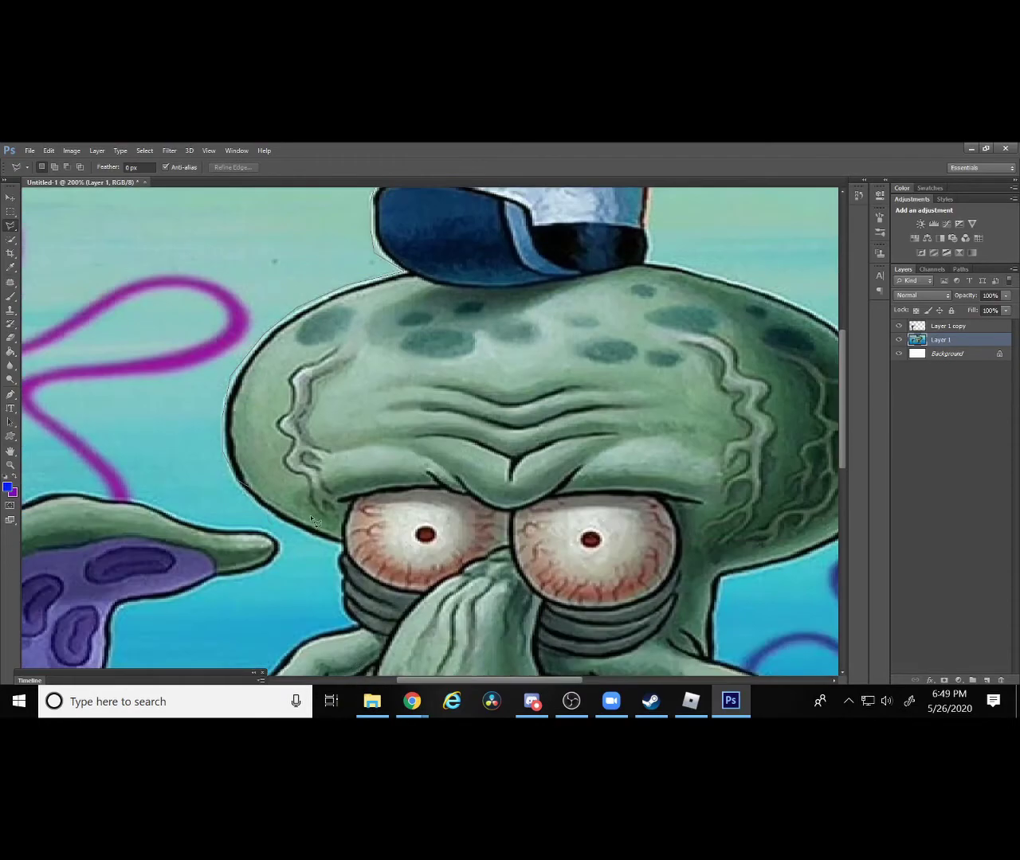
pyautogui.moveTo(225, 557); pyautogui.dragTo(239, 629)
pyautogui.scroll(-2, 239, 629)
pyautogui.moveTo(239, 494)
pyautogui.mouseDown()
pyautogui.moveTo(345, 546)
pyautogui.moveTo(344, 595)
pyautogui.moveTo(346, 547)
pyautogui.moveTo(348, 574)
pyautogui.mouseUp()
pyautogui.scroll(-1, 344, 594)
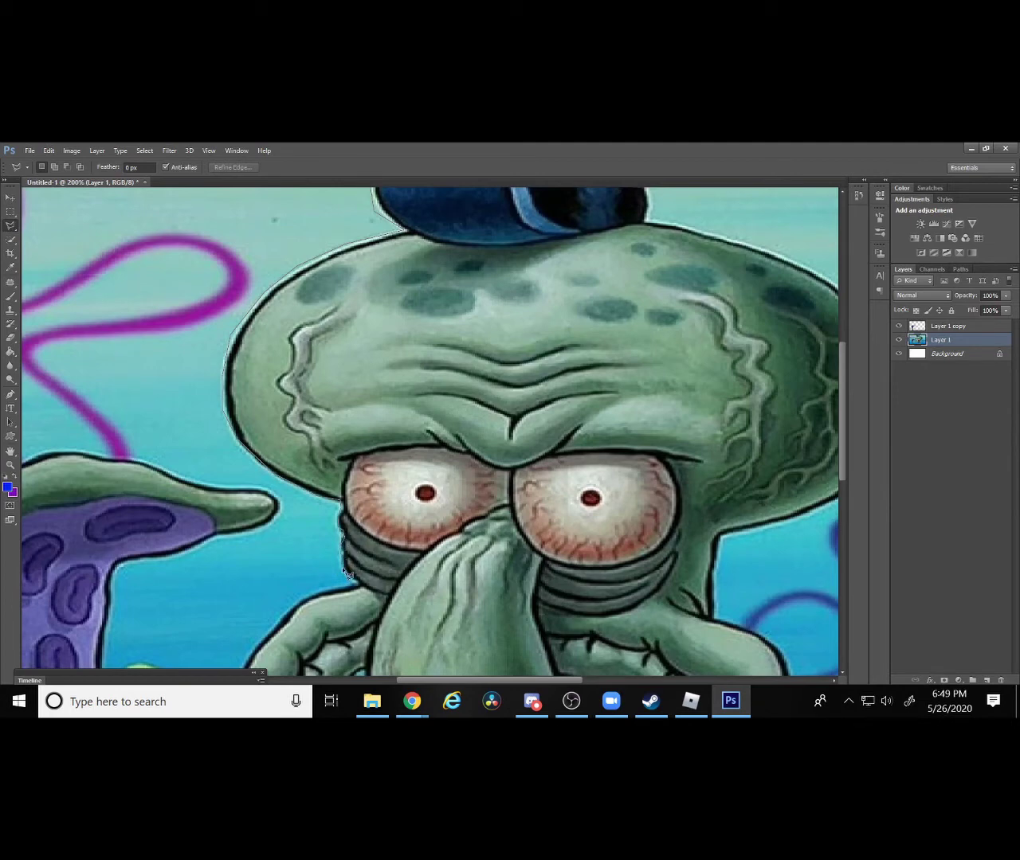
pyautogui.moveTo(348, 577); pyautogui.dragTo(340, 579)
# Continue the lasso outline along the hand, nose and neck, closing it back at the hat.
pyautogui.hscroll(-3, 311, 562)
pyautogui.scroll(-5, 231, 524)
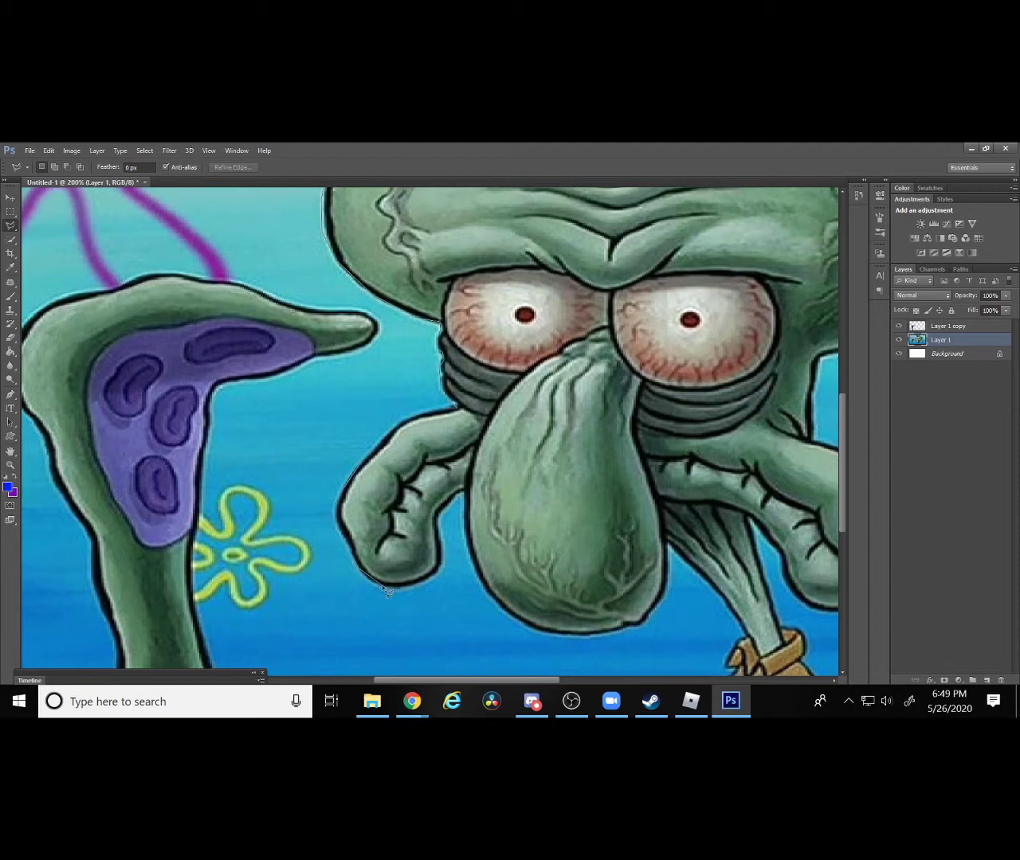
pyautogui.moveTo(387, 590)
pyautogui.mouseDown()
pyautogui.moveTo(438, 562)
pyautogui.moveTo(439, 516)
pyautogui.moveTo(469, 522)
pyautogui.moveTo(472, 562)
pyautogui.moveTo(493, 606)
pyautogui.moveTo(630, 693)
pyautogui.moveTo(383, 383)
pyautogui.moveTo(401, 398)
pyautogui.moveTo(476, 388)
pyautogui.mouseUp()
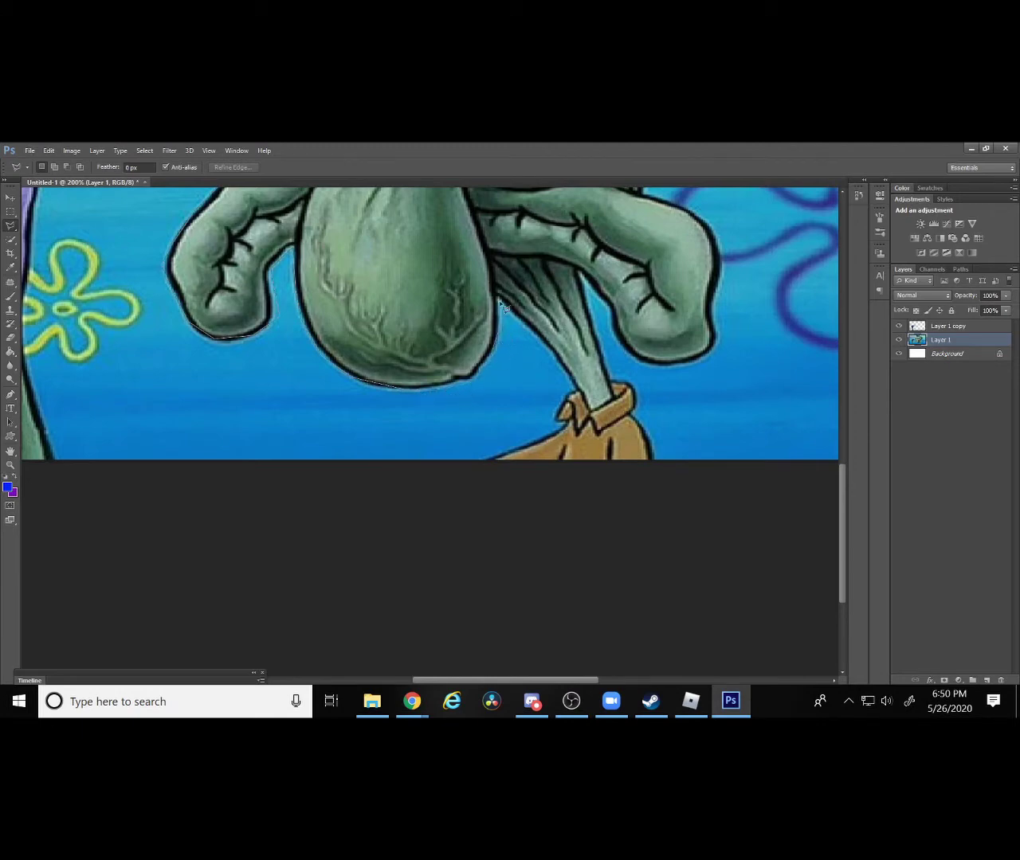
pyautogui.moveTo(502, 300)
pyautogui.mouseDown()
pyautogui.moveTo(564, 362)
pyautogui.moveTo(558, 413)
pyautogui.moveTo(577, 432)
pyautogui.moveTo(484, 464)
pyautogui.moveTo(658, 471)
pyautogui.moveTo(633, 398)
pyautogui.moveTo(607, 386)
pyautogui.moveTo(585, 274)
pyautogui.moveTo(623, 345)
pyautogui.moveTo(691, 369)
pyautogui.moveTo(729, 276)
pyautogui.moveTo(455, 534)
pyautogui.mouseUp()
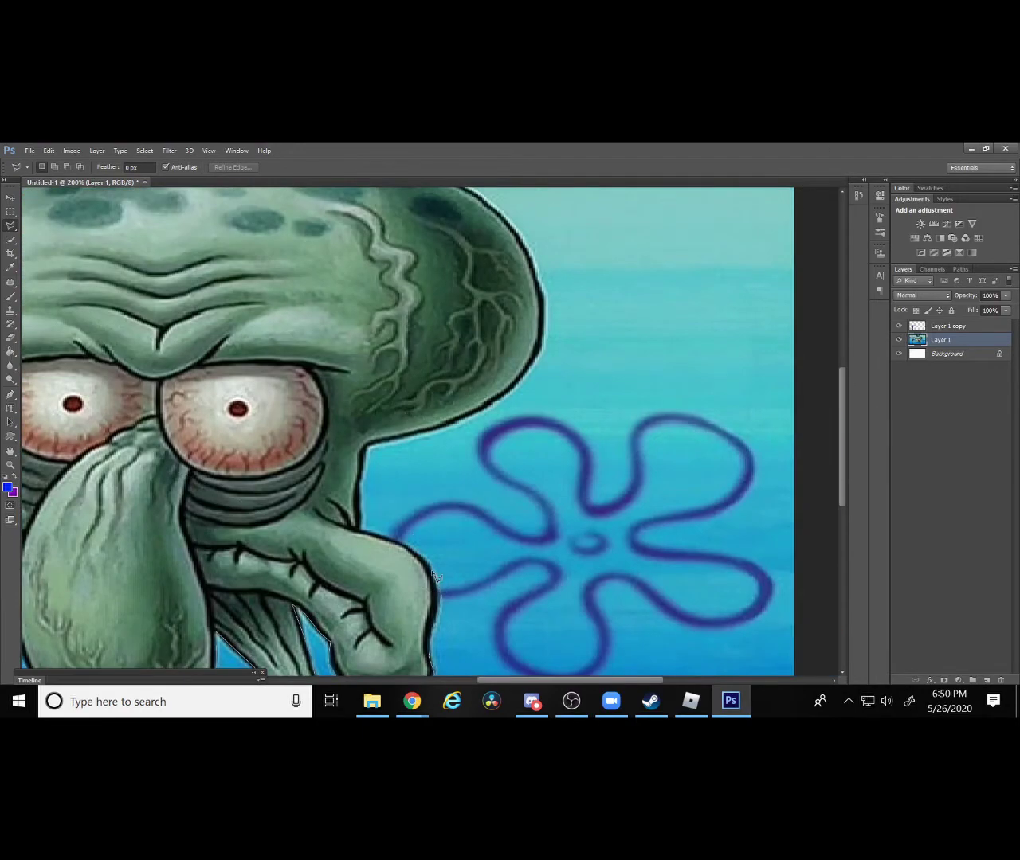
pyautogui.scroll(-5, 434, 575)
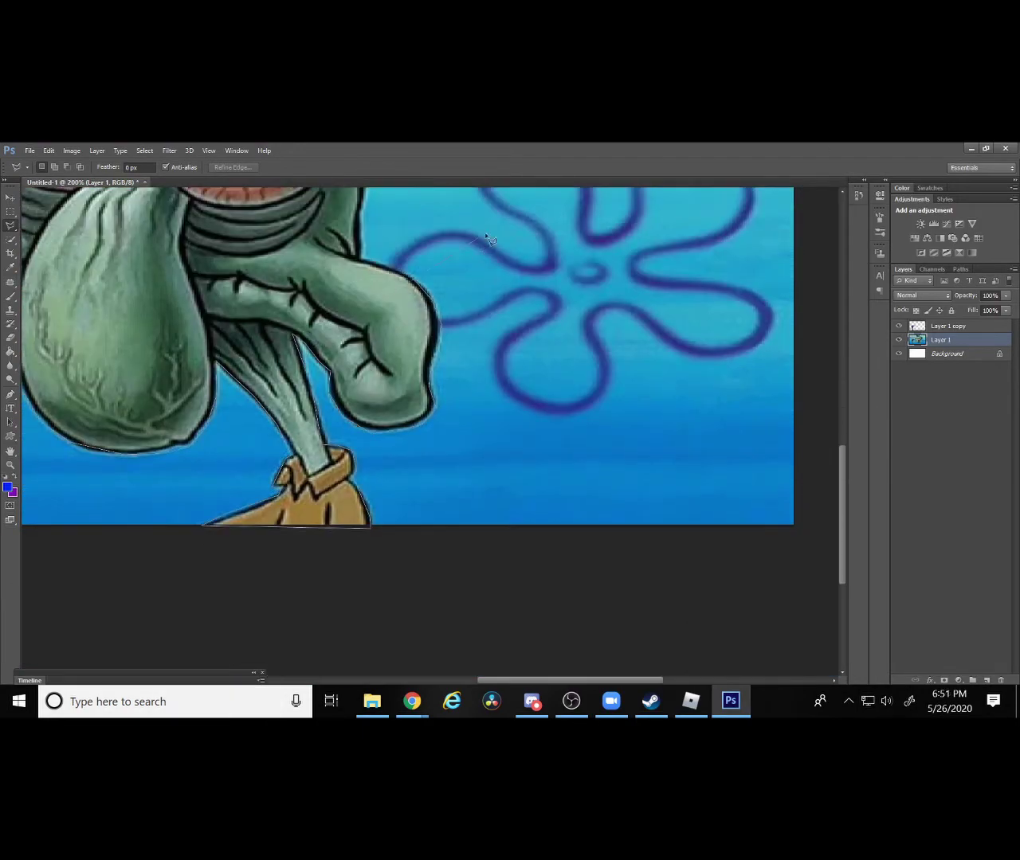
pyautogui.moveTo(489, 239)
pyautogui.mouseDown()
pyautogui.moveTo(363, 265)
pyautogui.moveTo(363, 214)
pyautogui.mouseUp()
pyautogui.scroll(3, 373, 341)
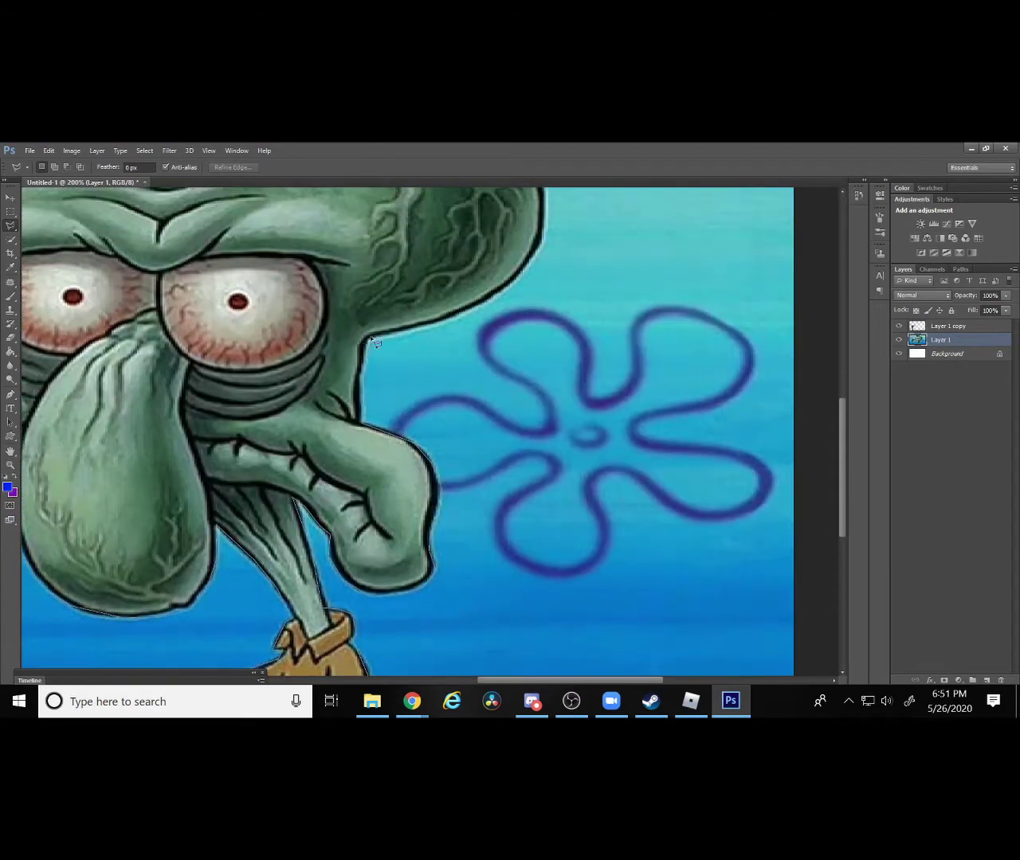
pyautogui.moveTo(375, 341)
pyautogui.mouseDown()
pyautogui.moveTo(422, 327)
pyautogui.moveTo(548, 245)
pyautogui.mouseUp()
pyautogui.scroll(3, 548, 245)
pyautogui.moveTo(542, 371)
pyautogui.mouseDown()
pyautogui.moveTo(529, 320)
pyautogui.moveTo(410, 228)
pyautogui.mouseUp()
pyautogui.scroll(3, 409, 227)
pyautogui.moveTo(437, 314)
pyautogui.mouseDown()
pyautogui.moveTo(372, 331)
pyautogui.moveTo(376, 282)
pyautogui.moveTo(199, 281)
pyautogui.moveTo(177, 303)
pyautogui.mouseUp()
# Cut the Squidward selection onto its own layer via Refine Edge with New Layer output.
pyautogui.rightClick(212, 329)
pyautogui.click(446, 314)
pyautogui.hotkey('ctrl', '-')
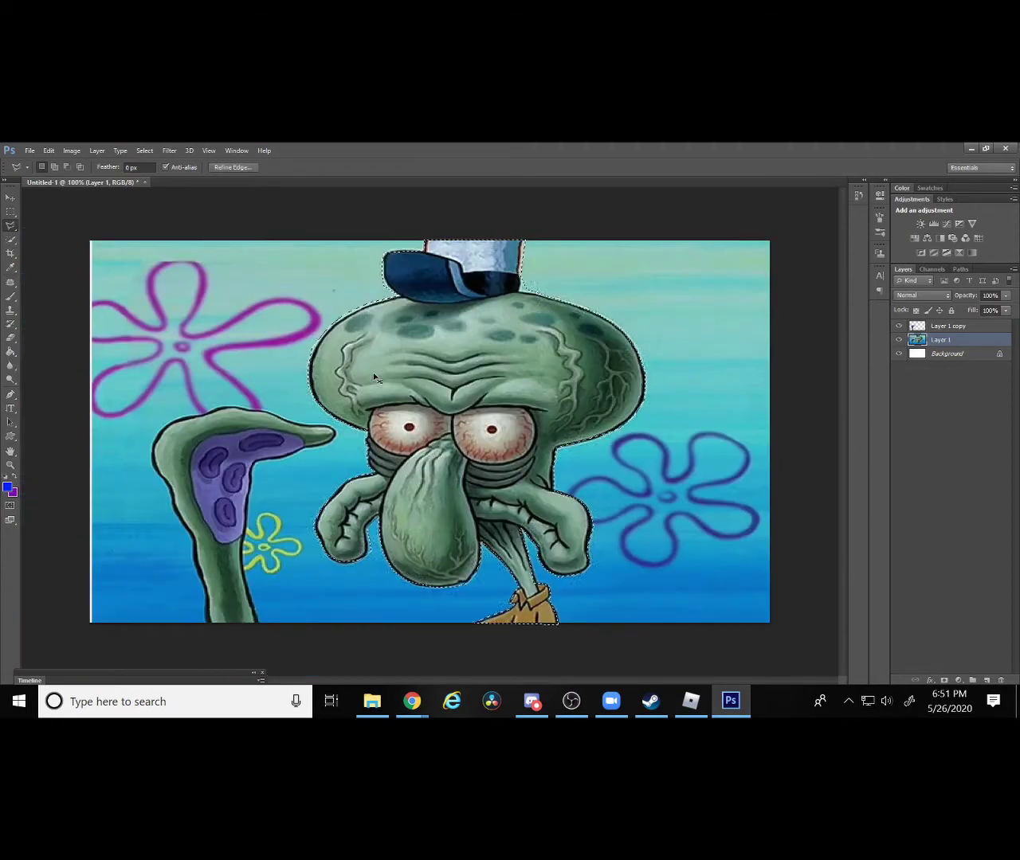
pyautogui.rightClick(374, 373)
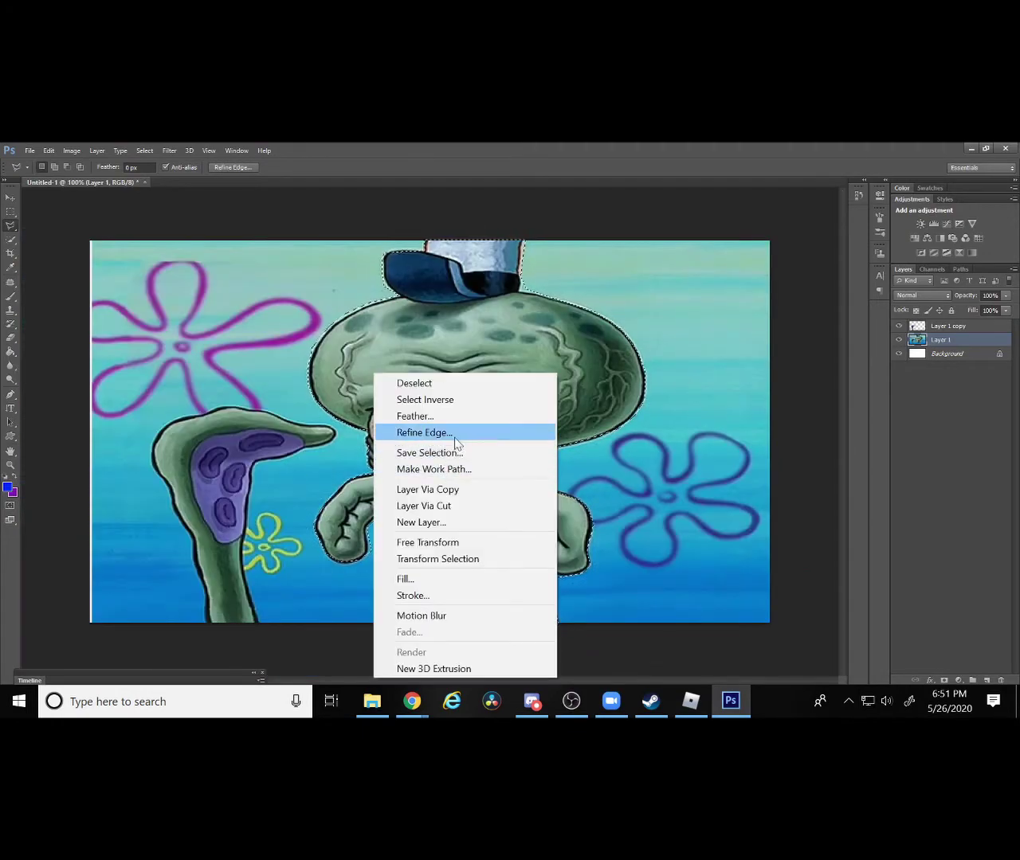
pyautogui.click(458, 434)
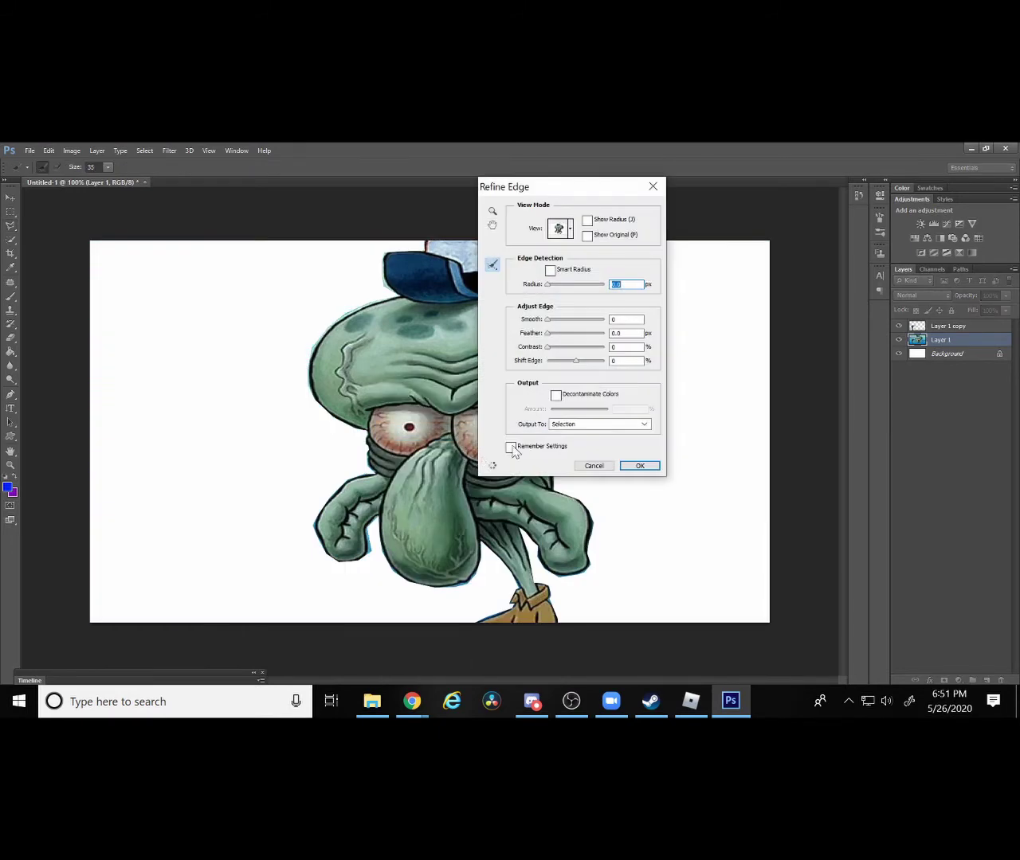
pyautogui.click(584, 427)
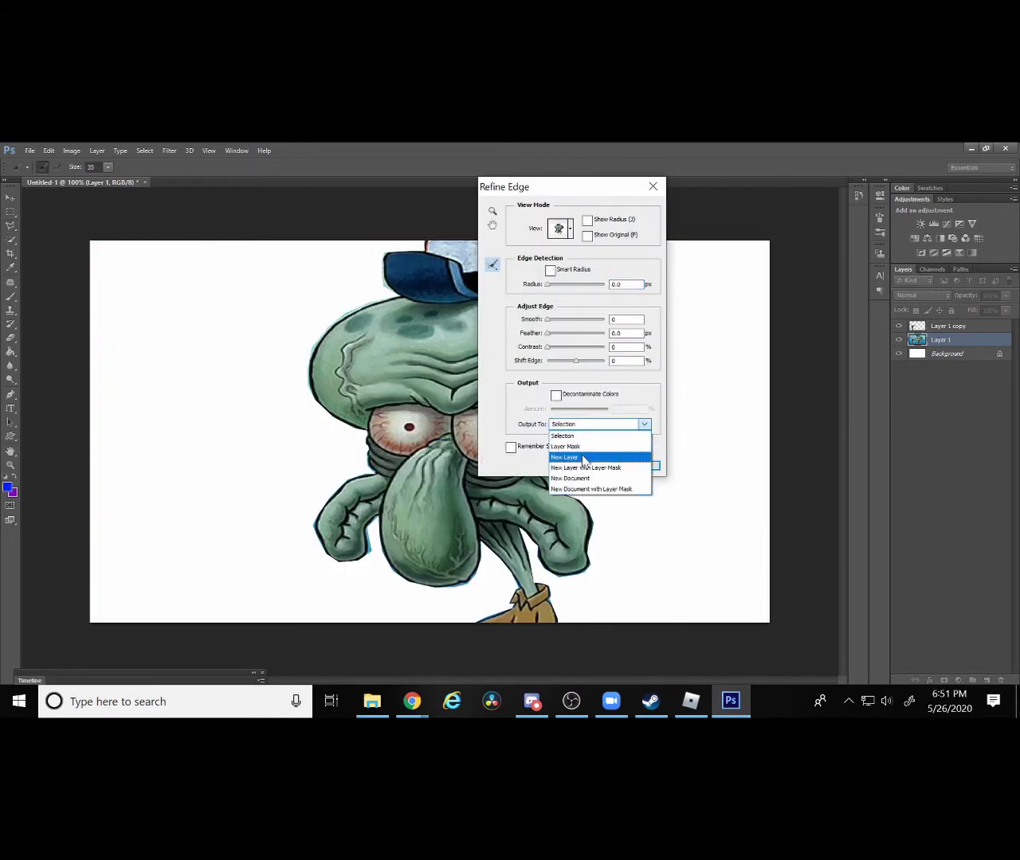
pyautogui.click(582, 457)
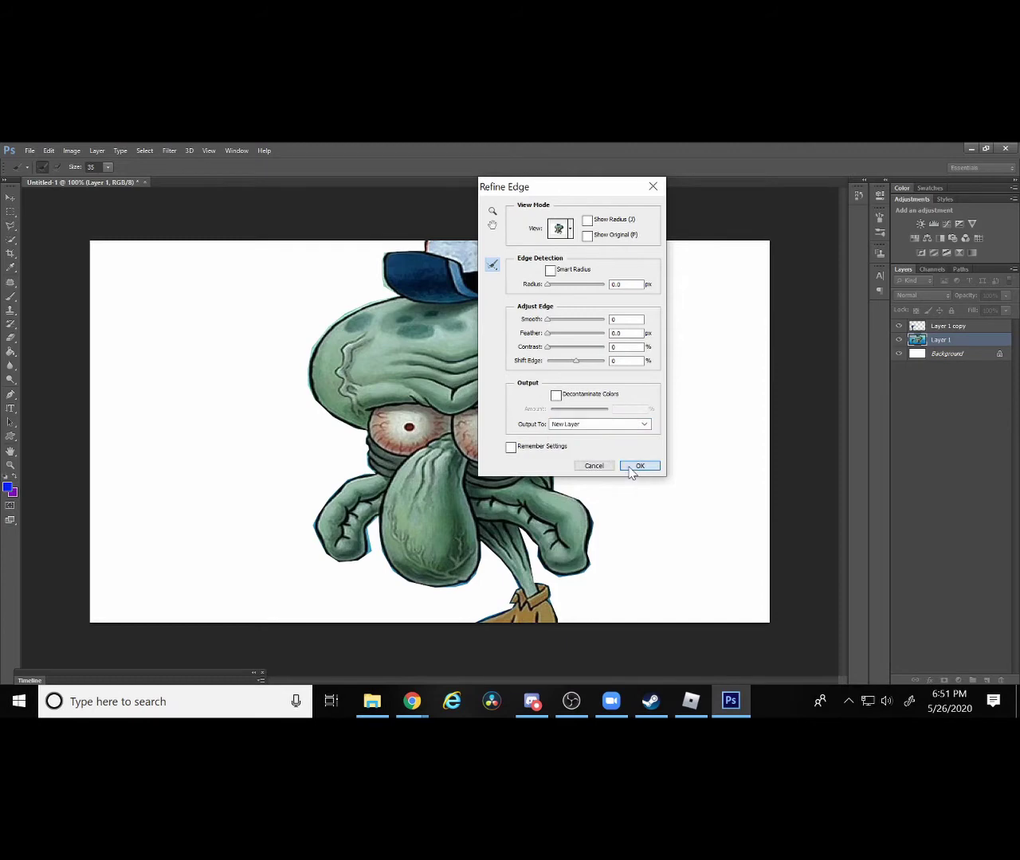
pyautogui.click(630, 470)
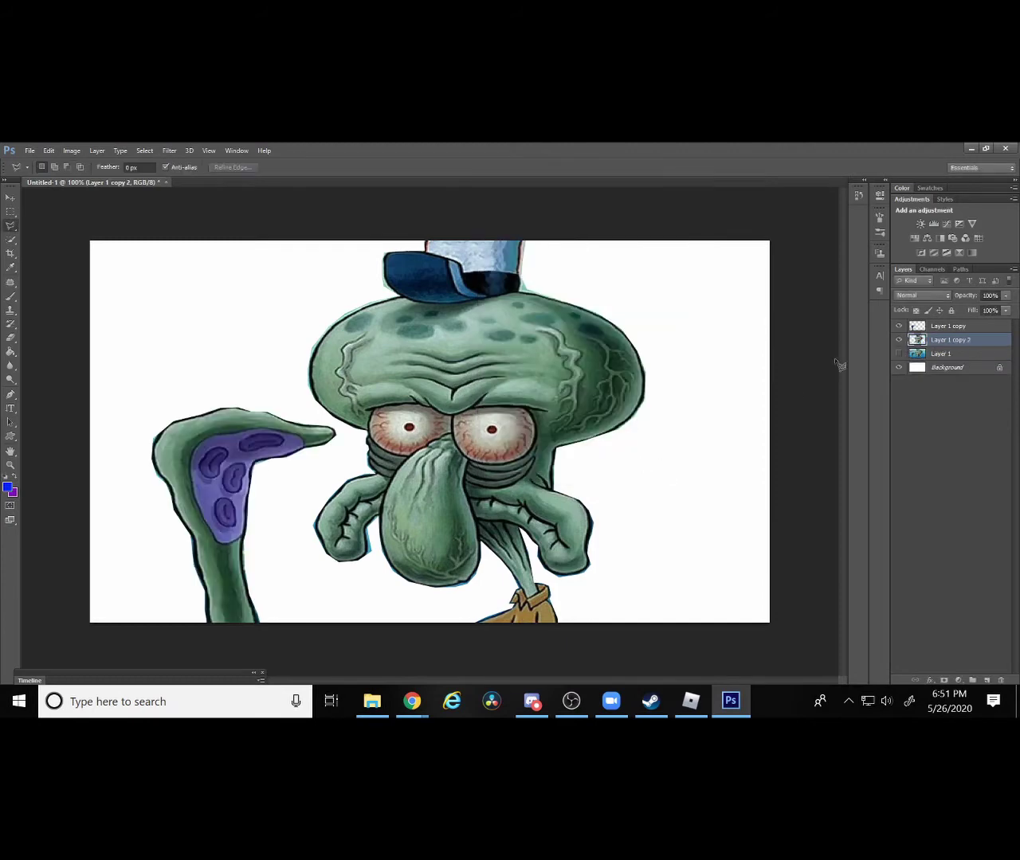
# Delete the original Squidward picture layer and switch to Chrome.
pyautogui.rightClick(959, 359)
pyautogui.click(706, 264)
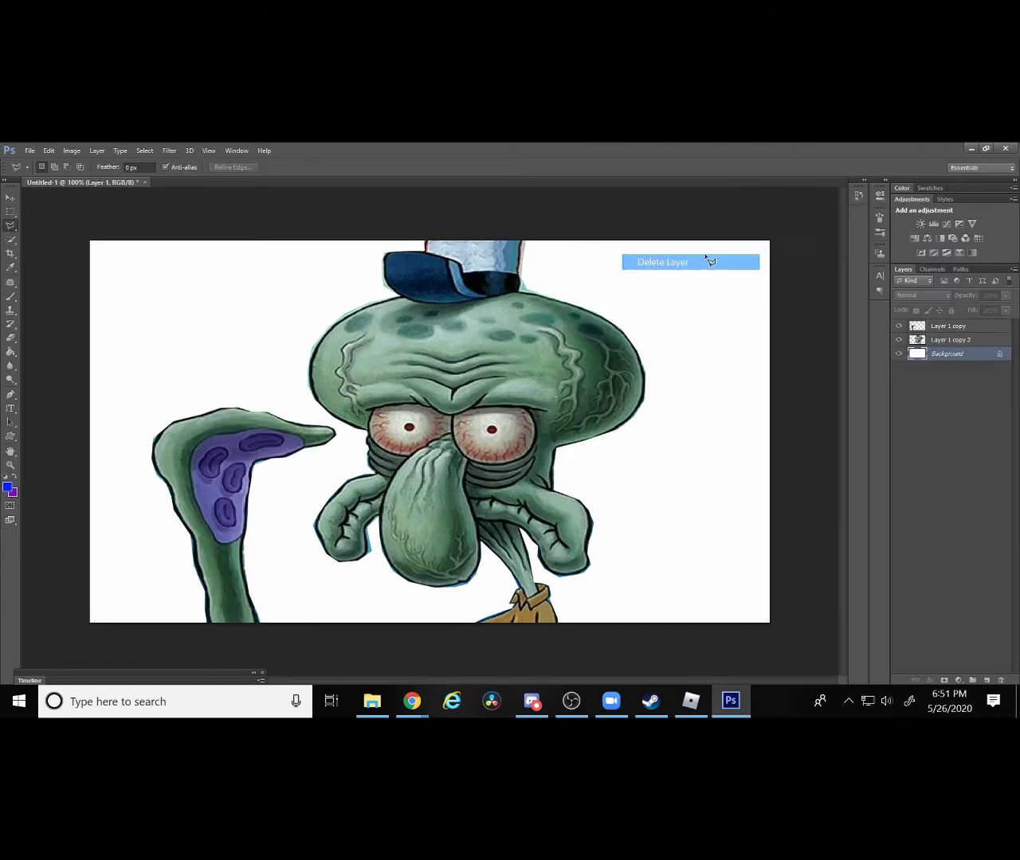
pyautogui.hotkey('alt', 'Tab')
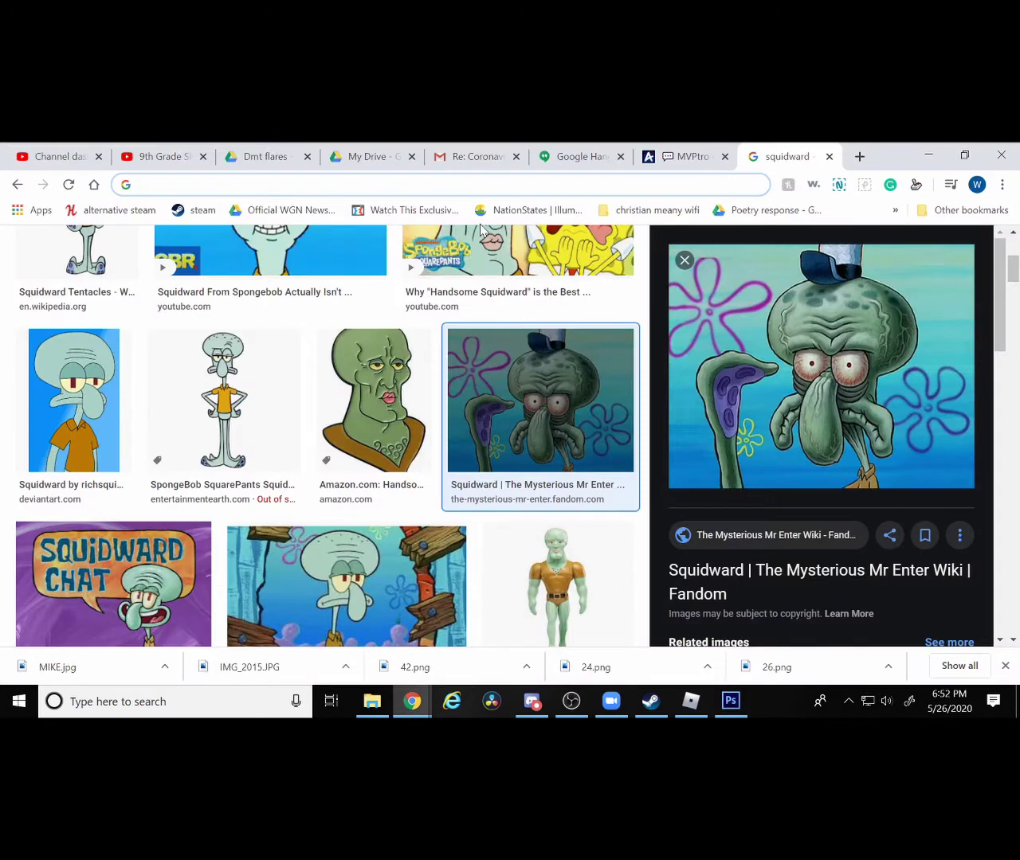
# Search Google Images for 'Shrek outhouse'.
pyautogui.write('Shrek ')
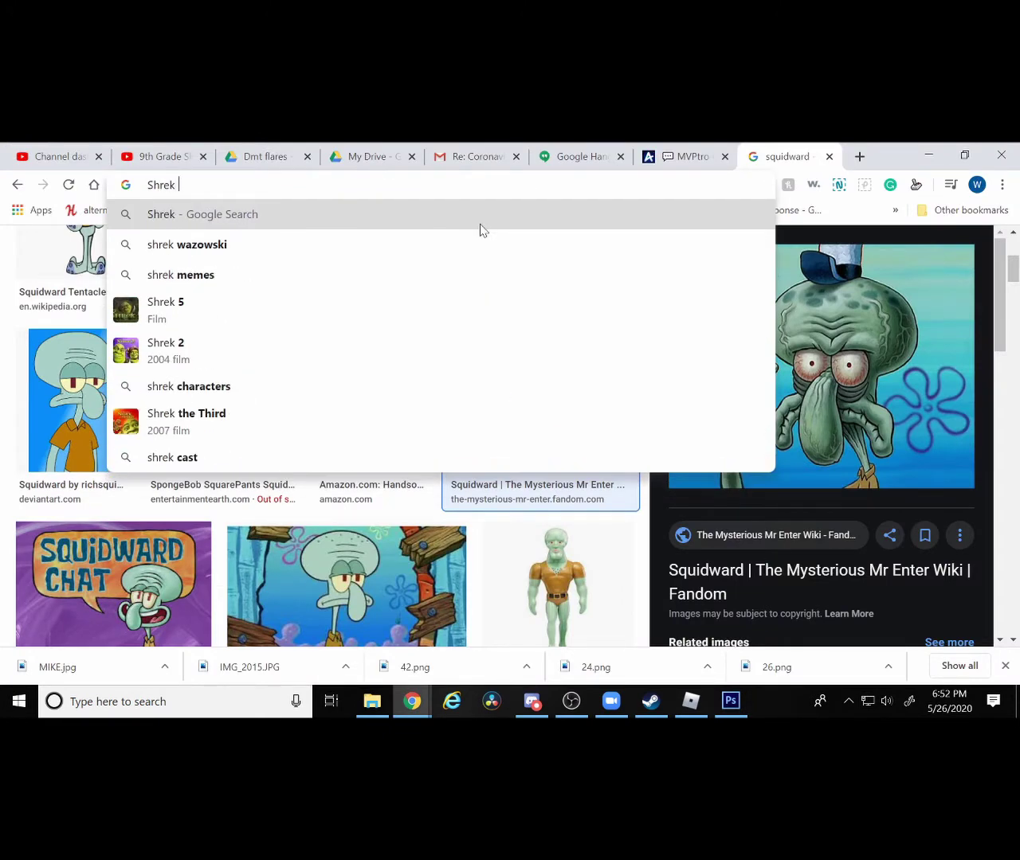
pyautogui.write('outhouse')
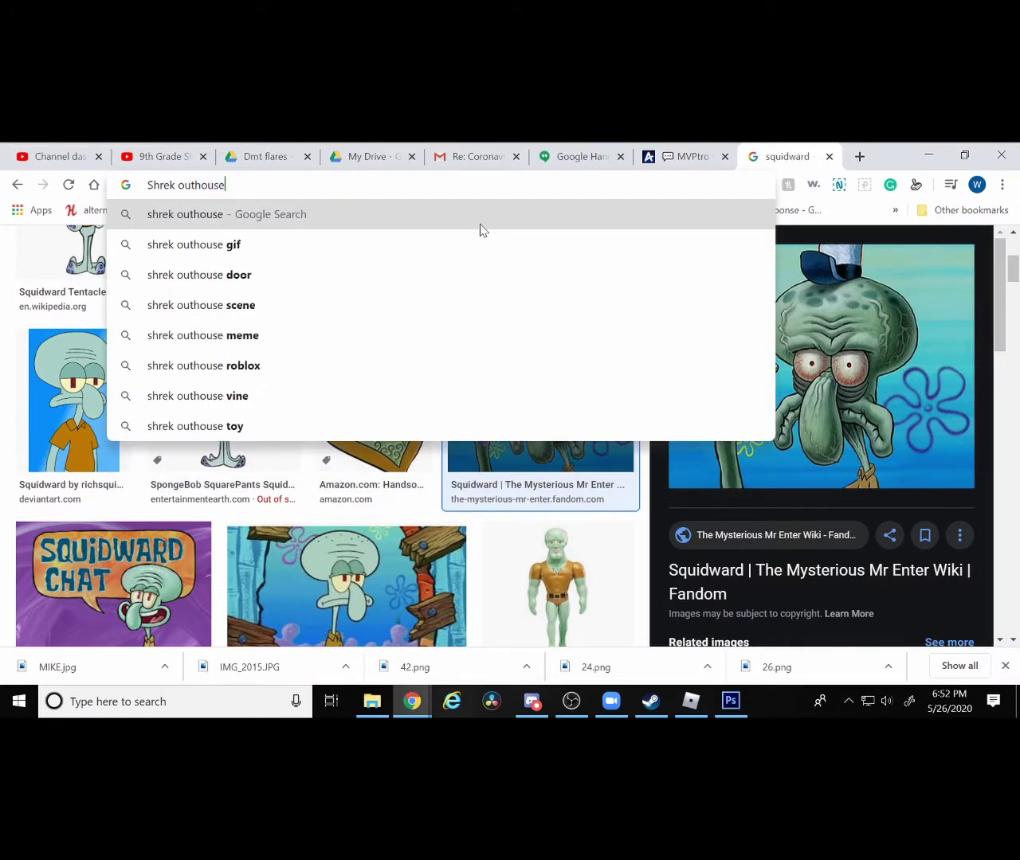
pyautogui.press('Return')
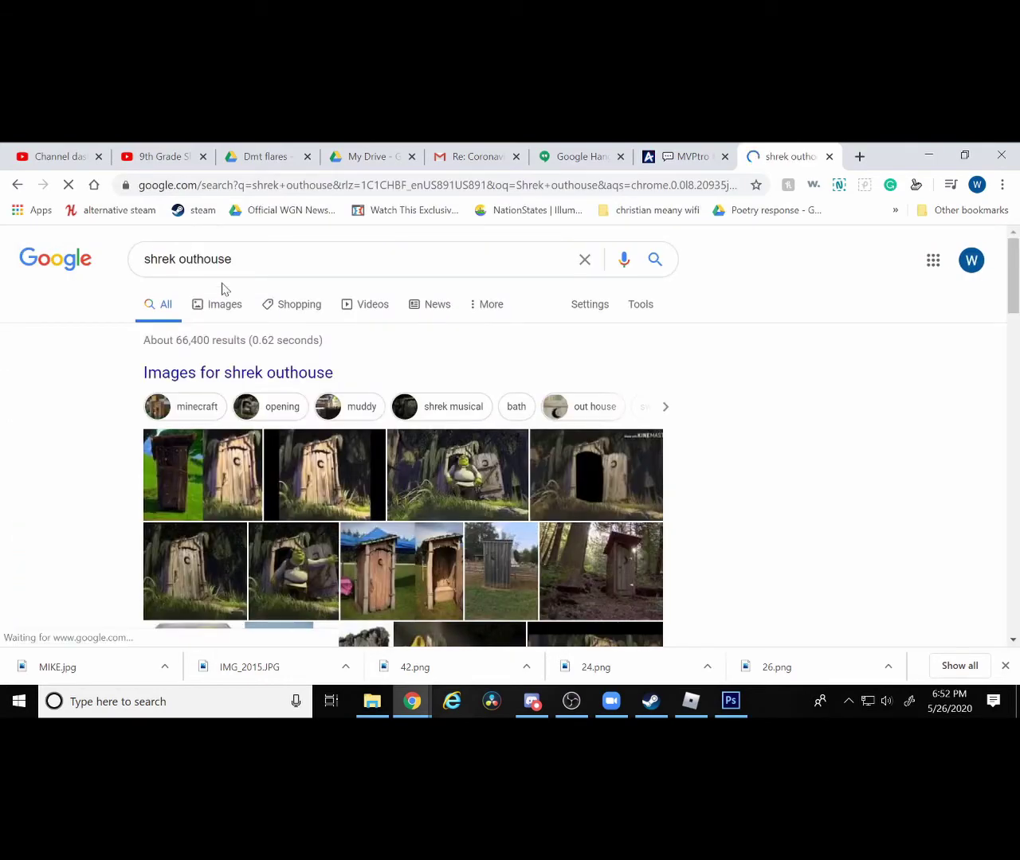
pyautogui.click(203, 307)
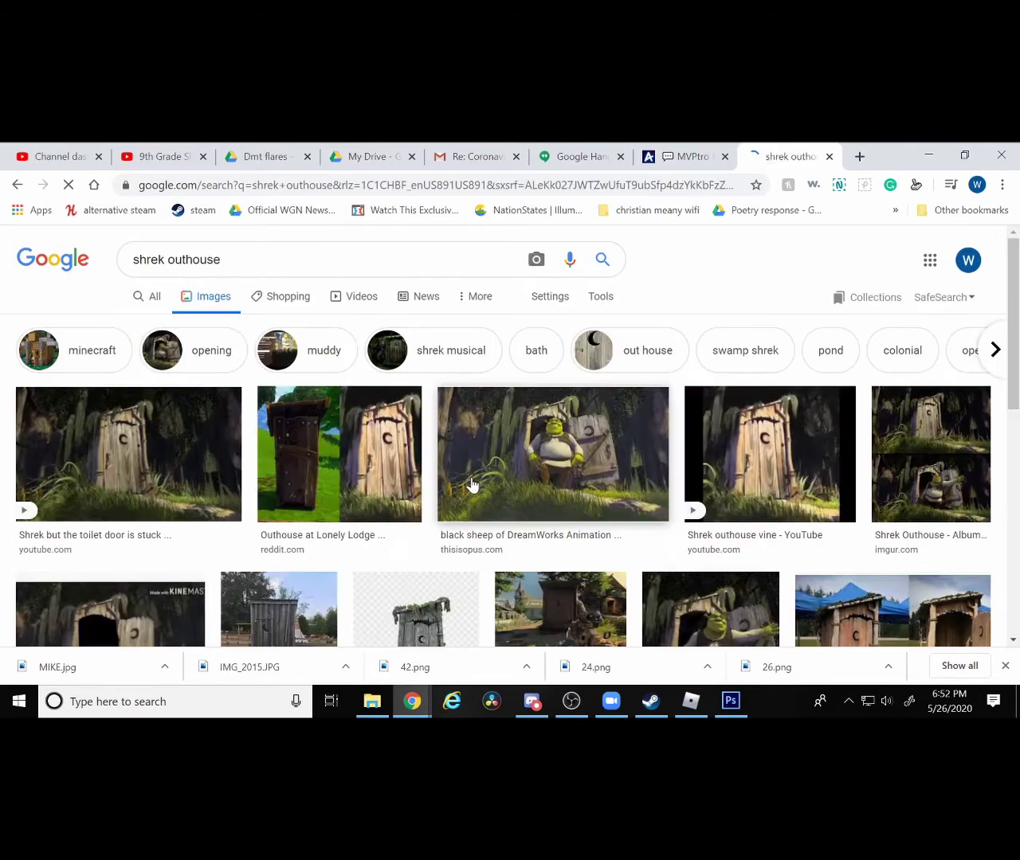
pyautogui.scroll(-4, 692, 467)
pyautogui.scroll(2, 693, 470)
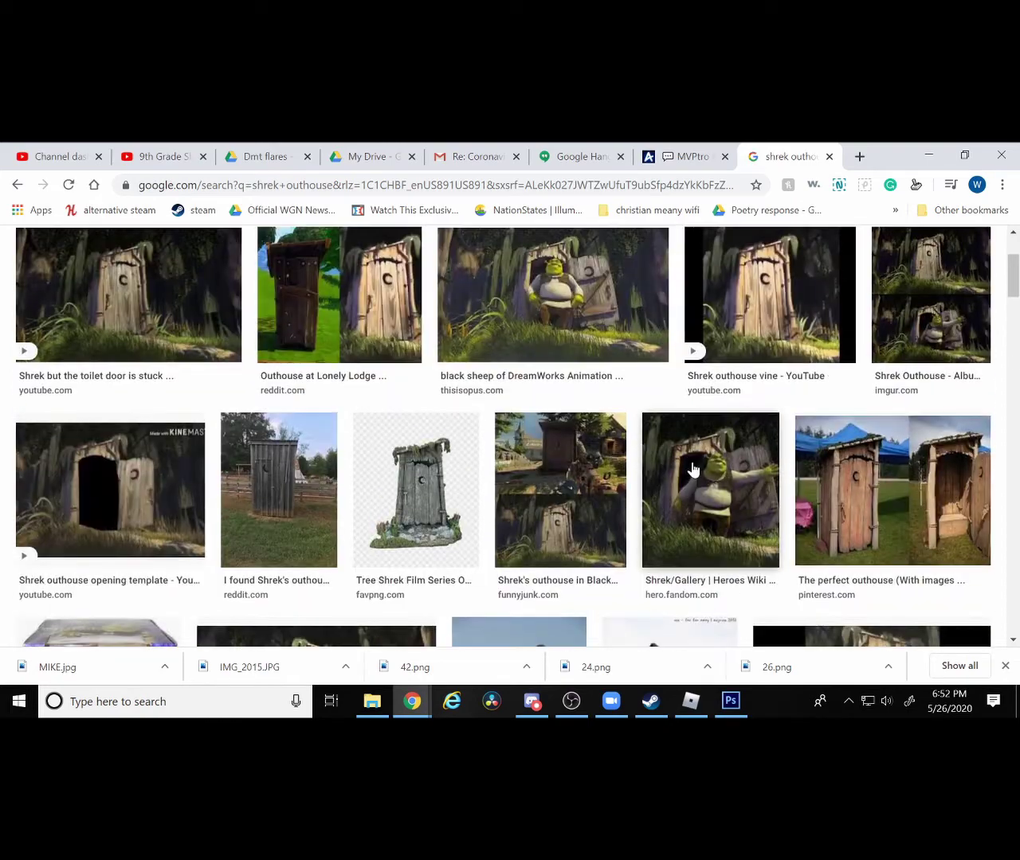
# Browse the image previews to the SOMEBODY ONCE TOLD ME outhouse still.
pyautogui.click(756, 336)
pyautogui.scroll(-3, 769, 375)
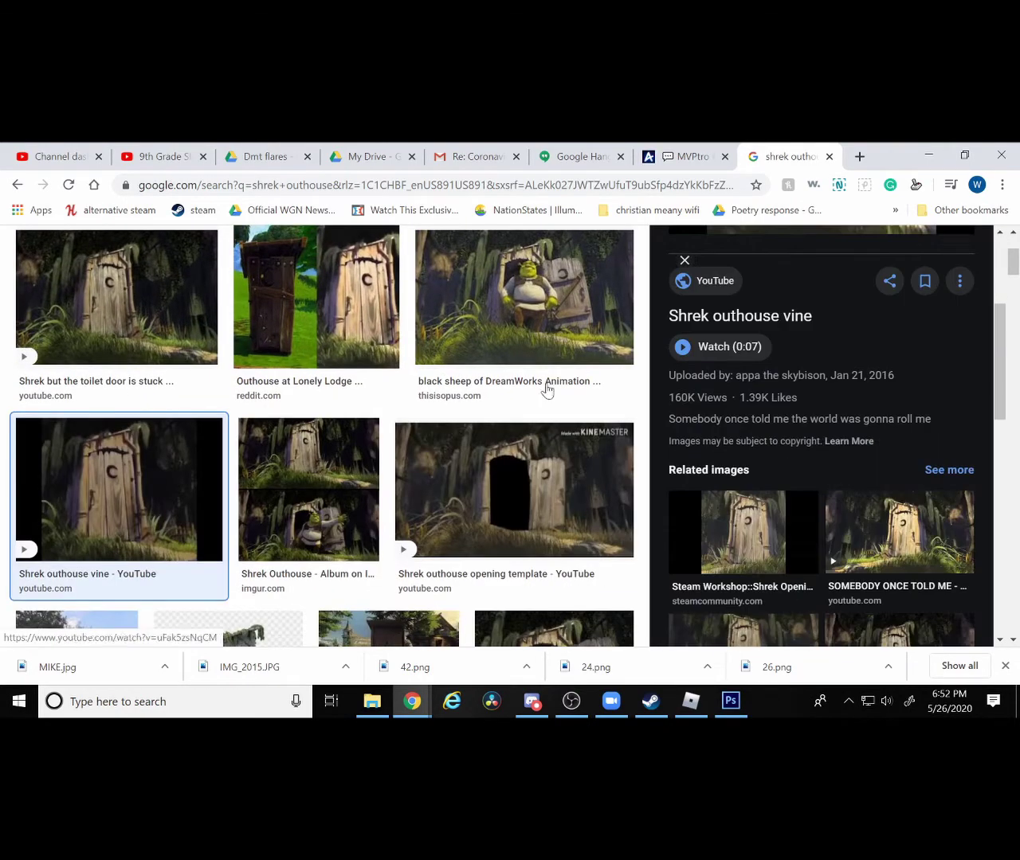
pyautogui.scroll(-4, 478, 398)
pyautogui.scroll(3, 414, 405)
pyautogui.click(468, 414)
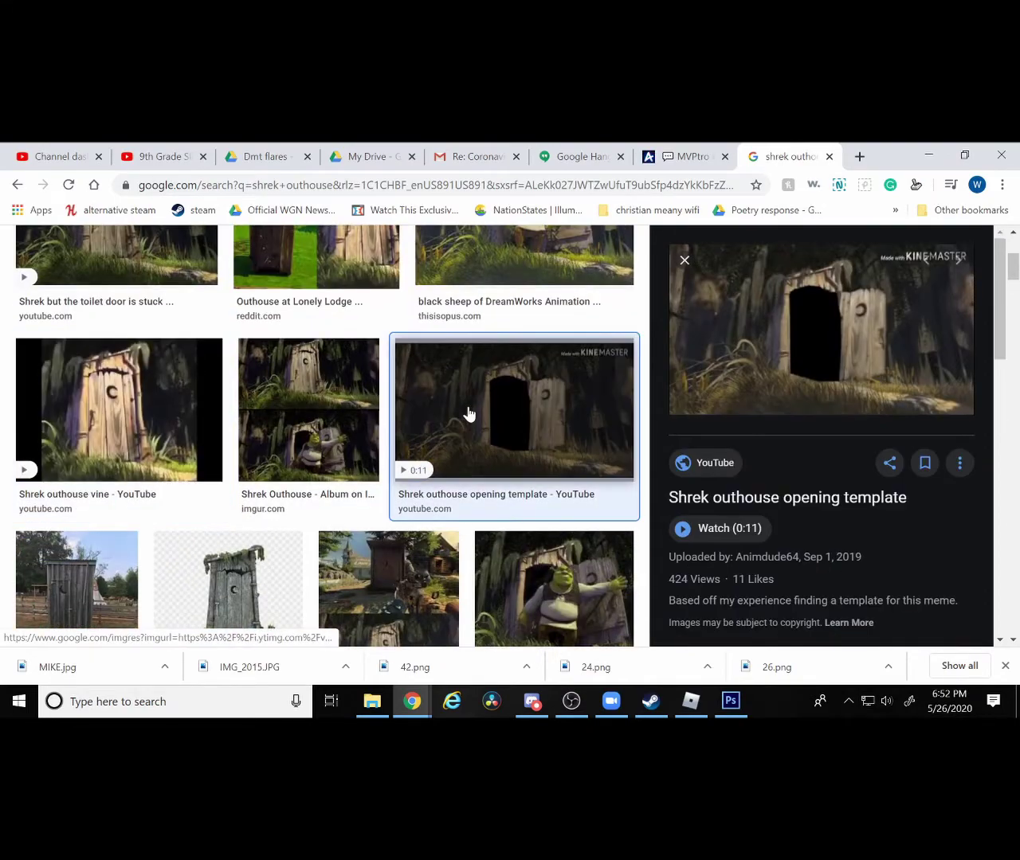
pyautogui.scroll(-1, 455, 394)
pyautogui.scroll(-2, 458, 394)
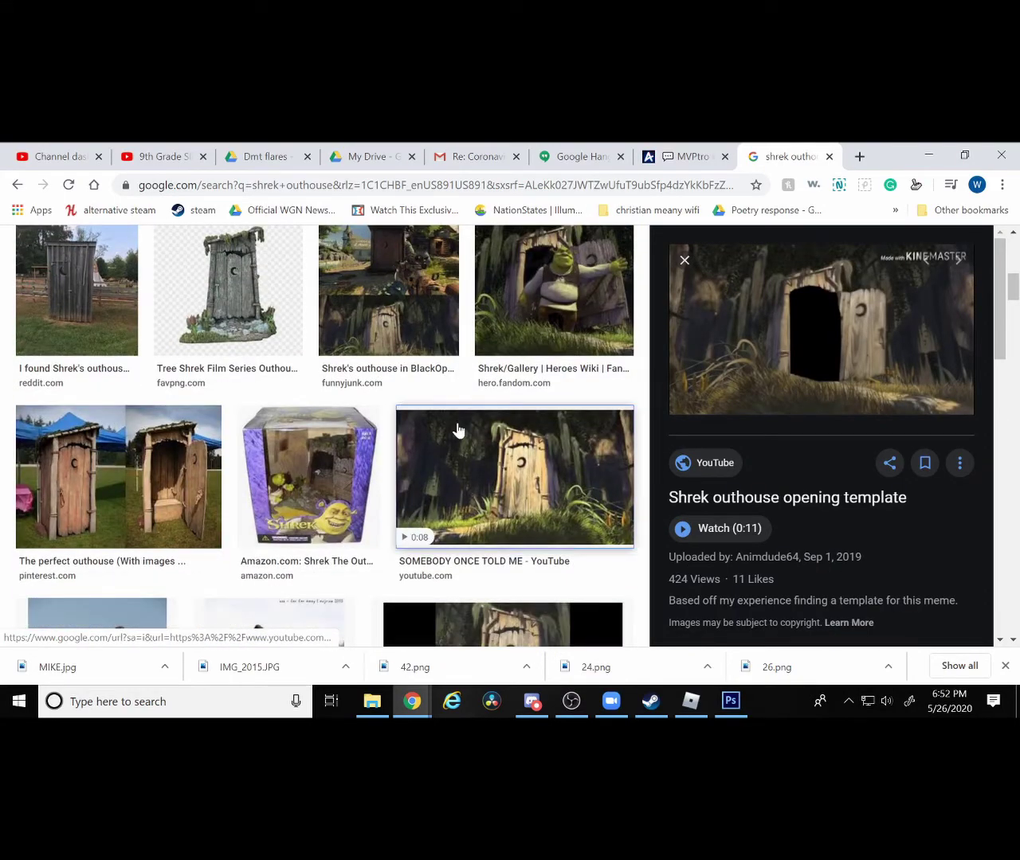
pyautogui.click(458, 430)
pyautogui.scroll(-2, 616, 402)
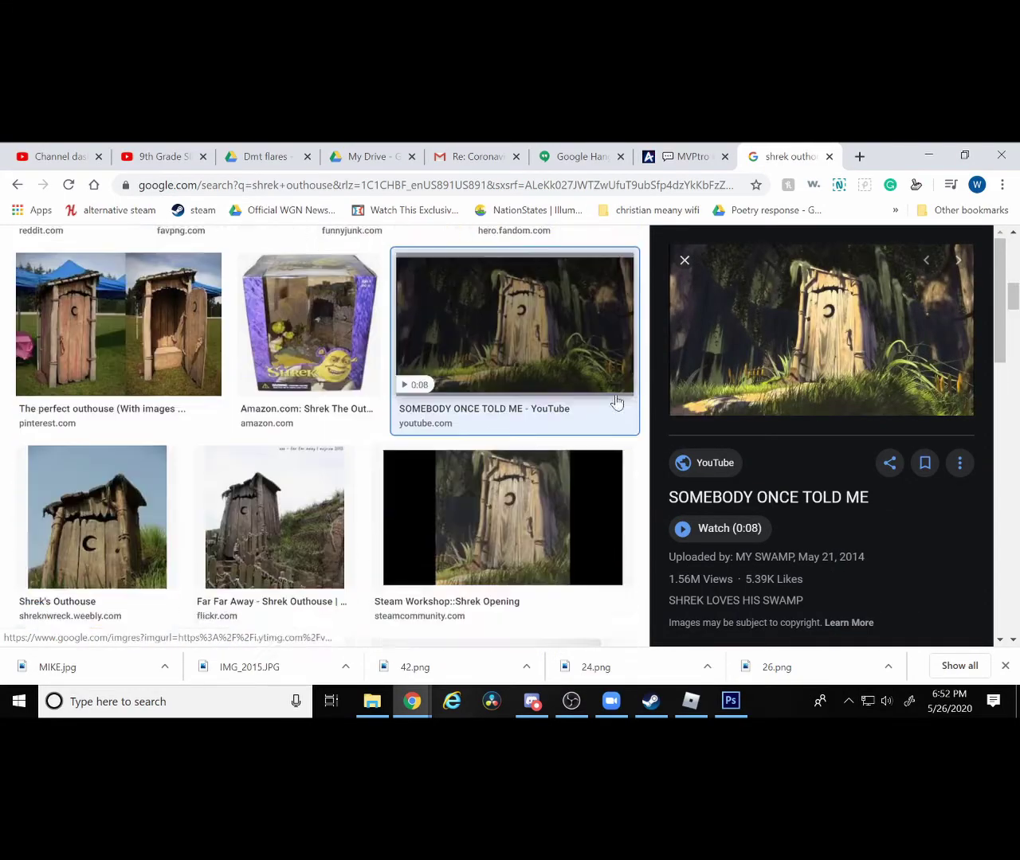
pyautogui.scroll(-2, 616, 402)
# Copy the outhouse still image to the clipboard and return to Photoshop.
pyautogui.rightClick(742, 368)
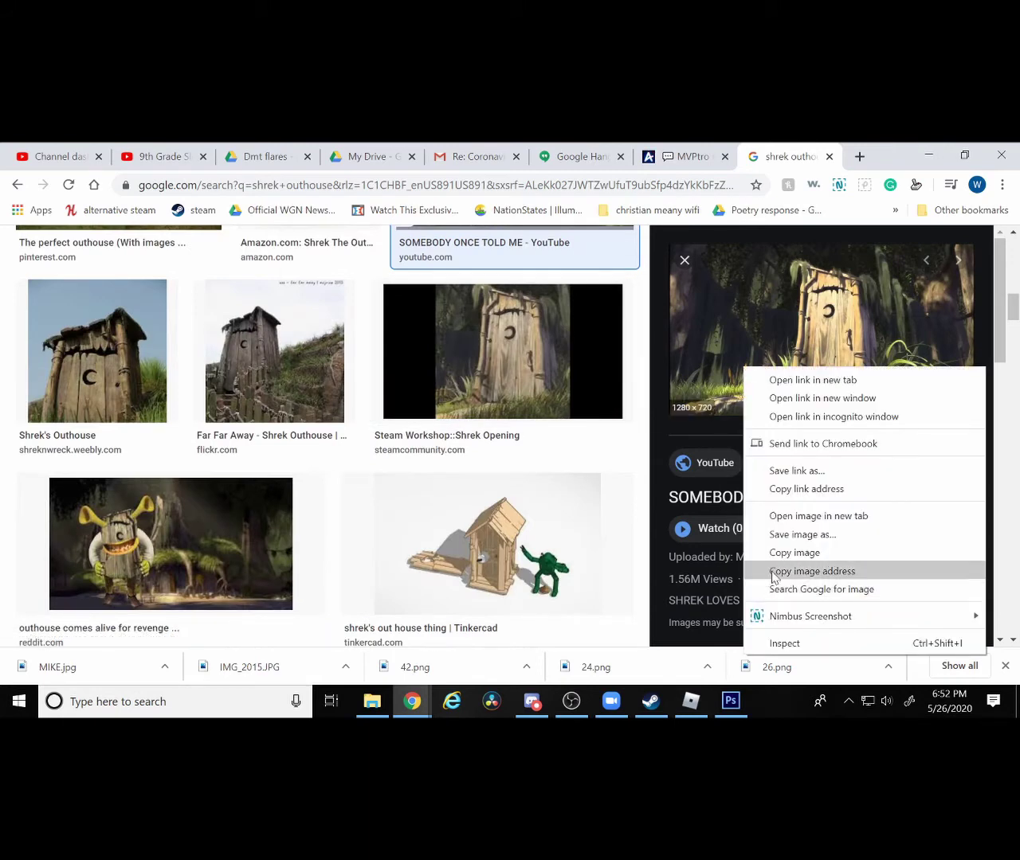
pyautogui.click(802, 534)
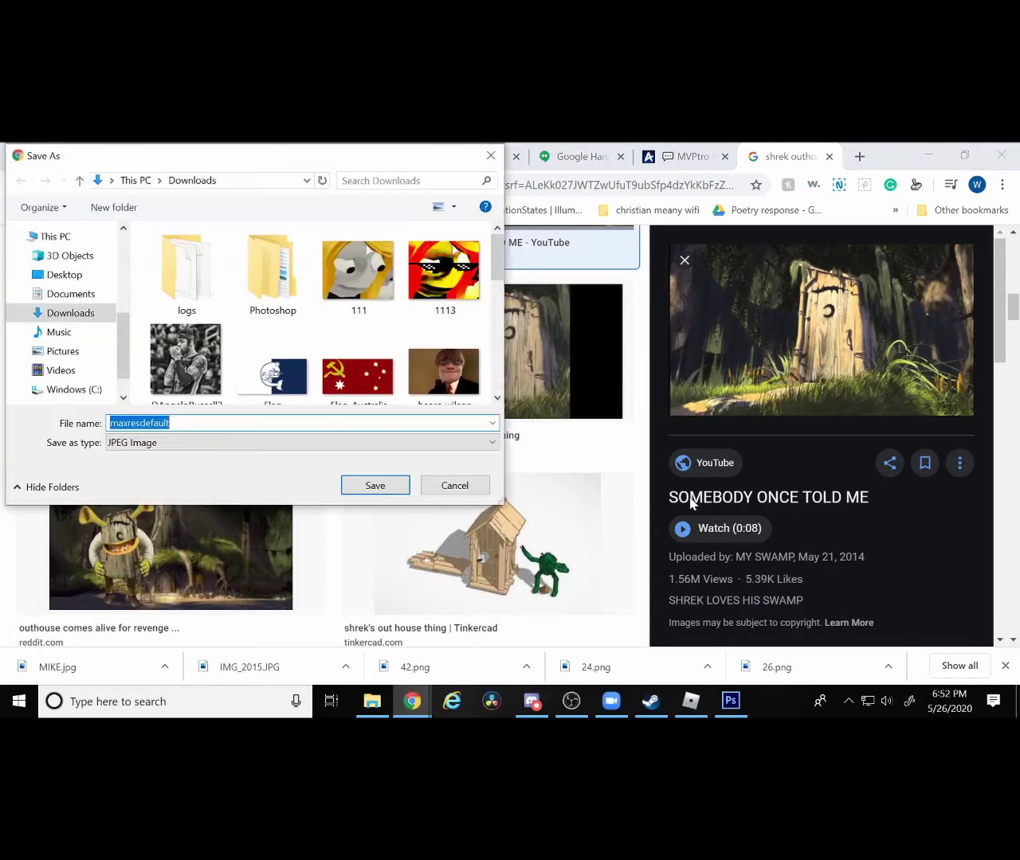
pyautogui.press('BackSpace')
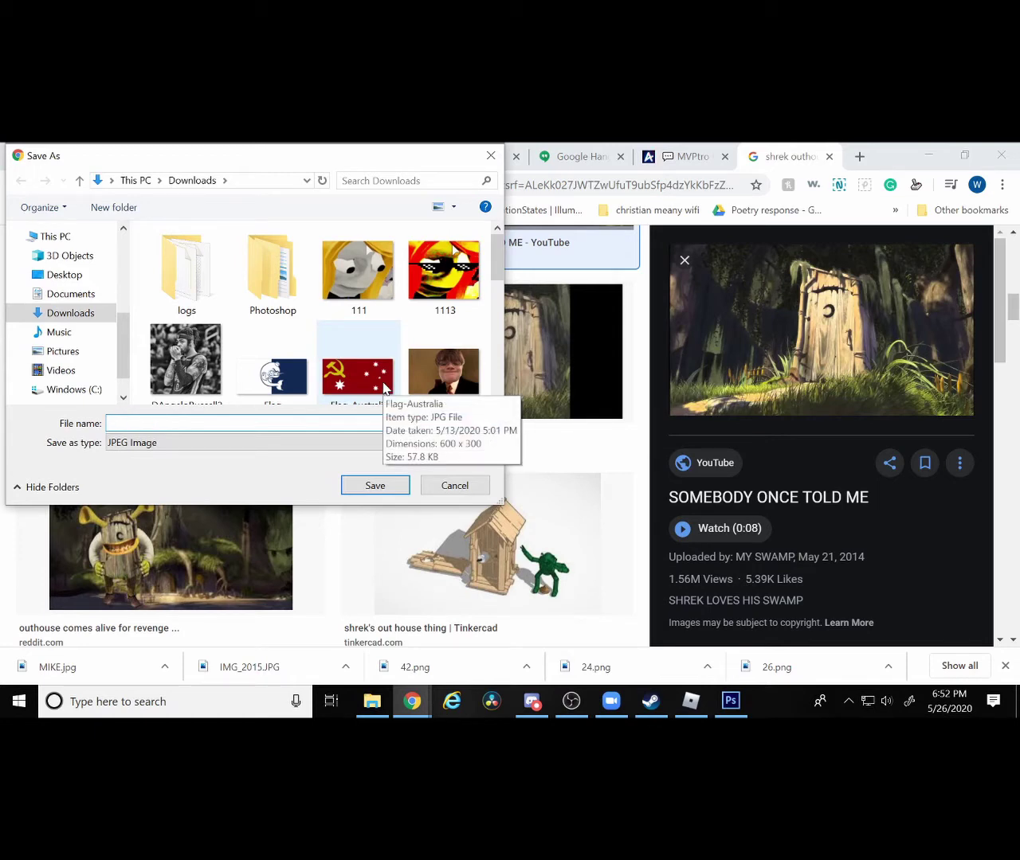
pyautogui.click(490, 156)
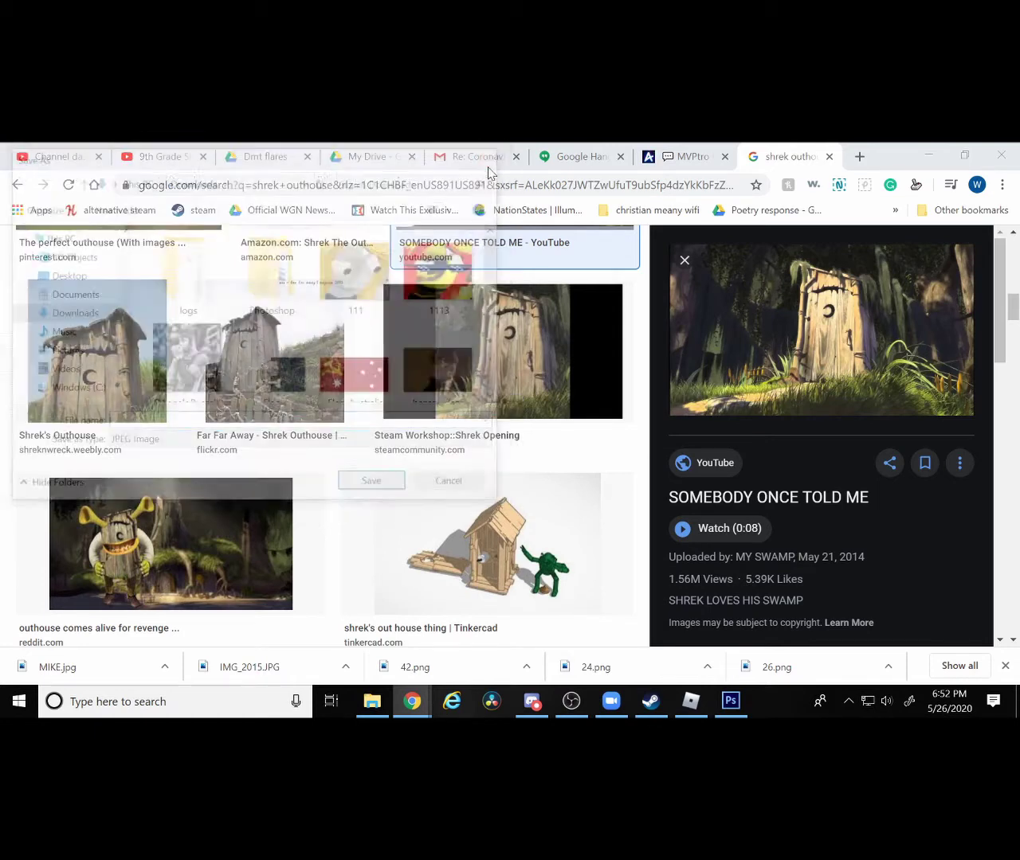
pyautogui.rightClick(803, 379)
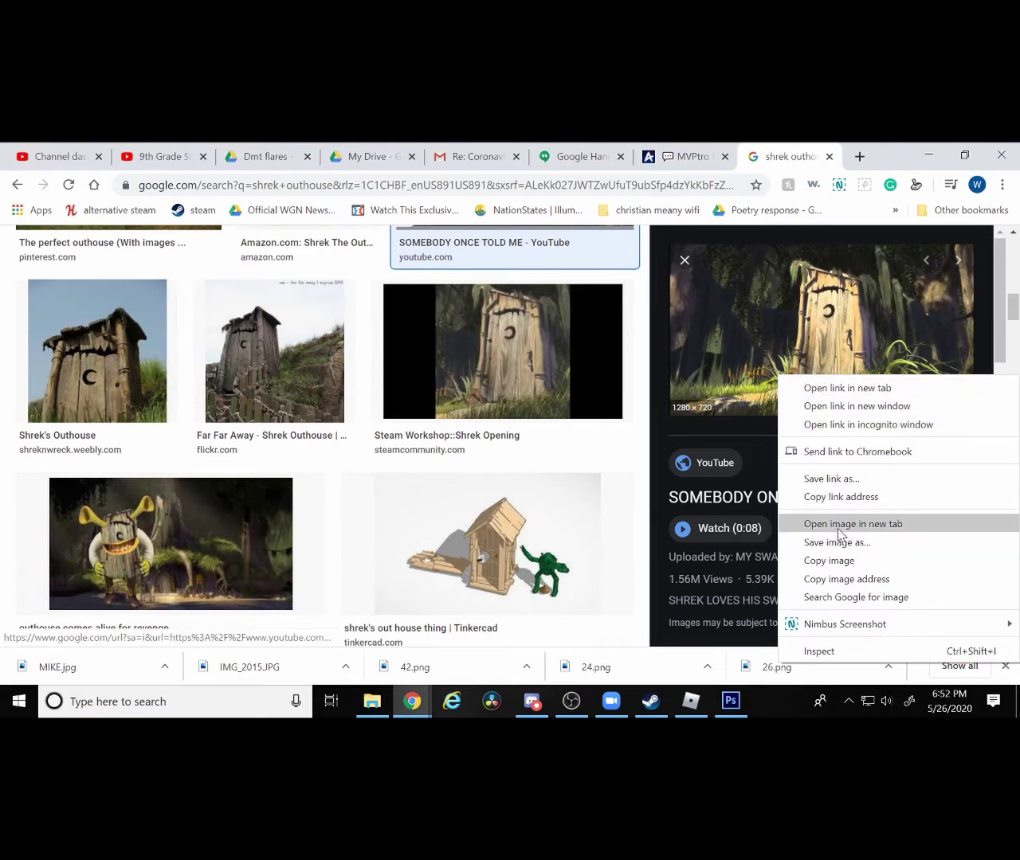
pyautogui.click(828, 561)
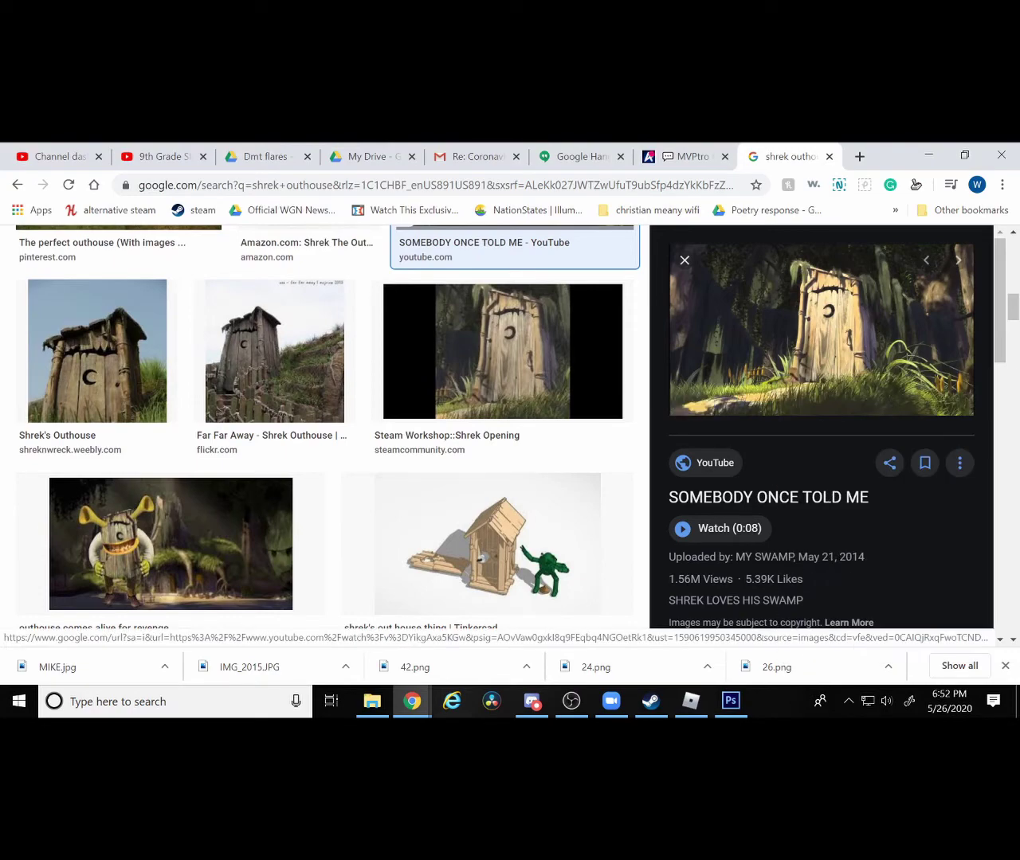
pyautogui.click(743, 702)
# Paste the Shrek outhouse scene as a layer and shift it slightly left behind Squidward.
pyautogui.hotkey('ctrl', 'v')
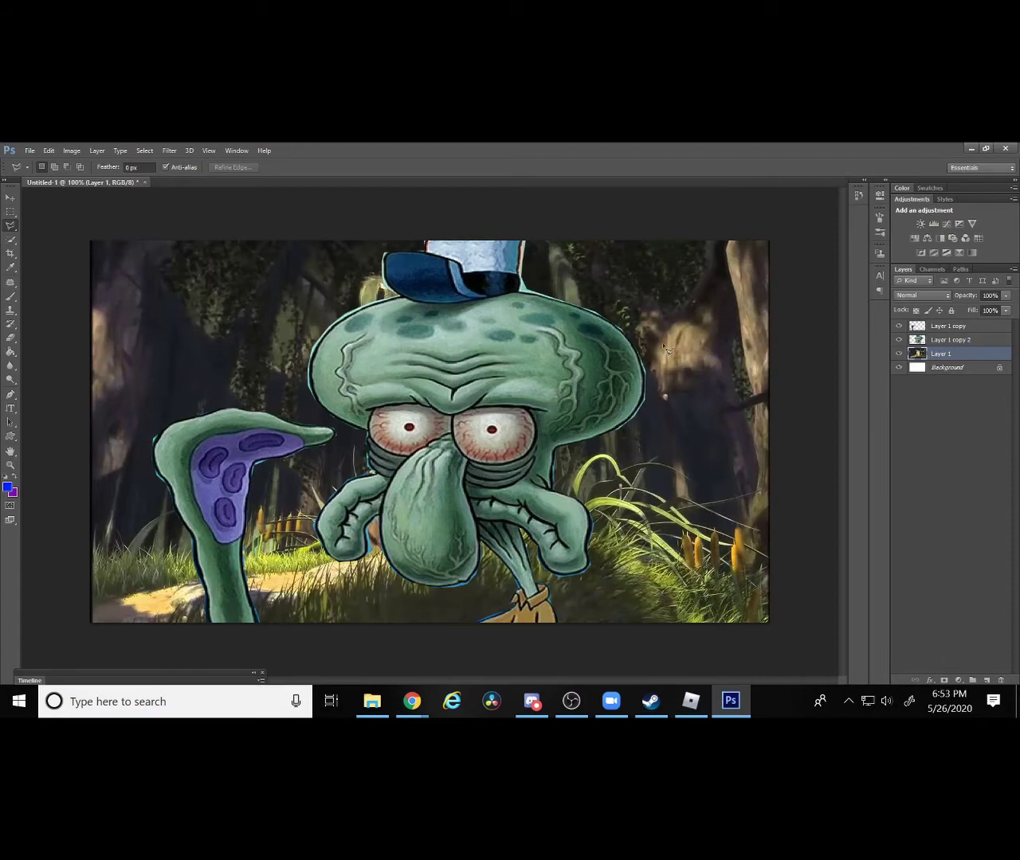
pyautogui.hotkey('ctrl', 't')
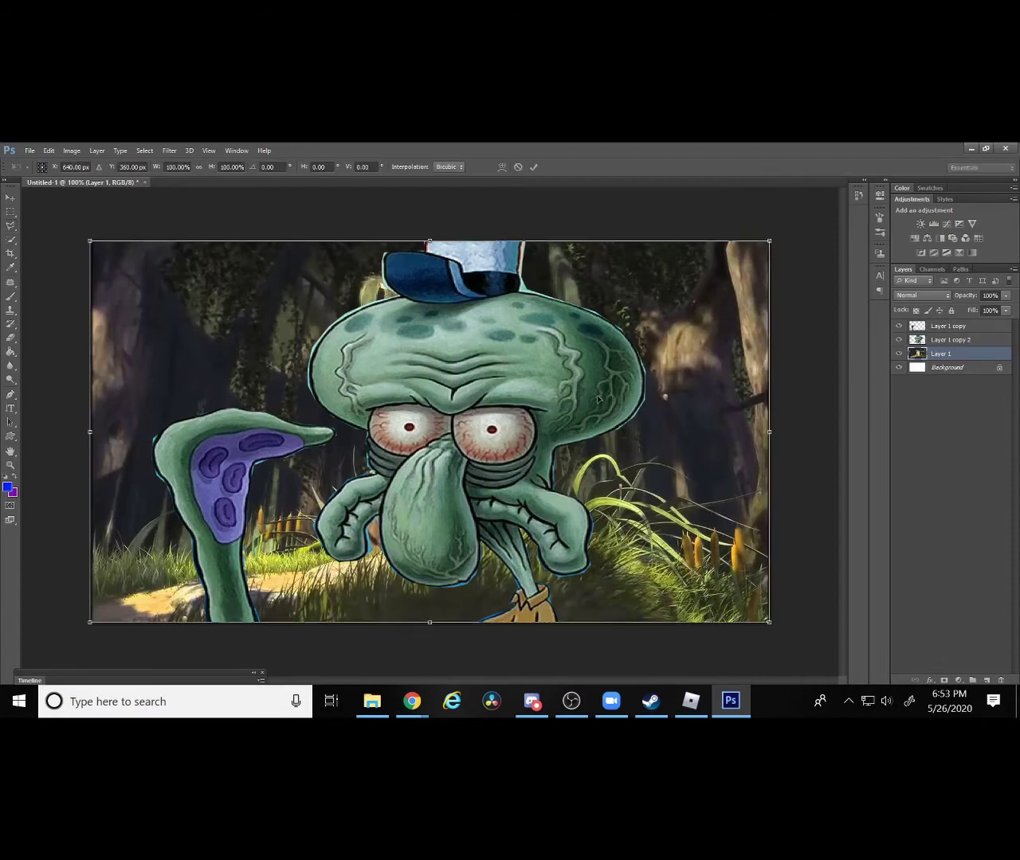
pyautogui.moveTo(596, 398)
pyautogui.mouseDown()
pyautogui.moveTo(445, 405)
pyautogui.moveTo(371, 382)
pyautogui.mouseUp()
pyautogui.press('BackSpace')
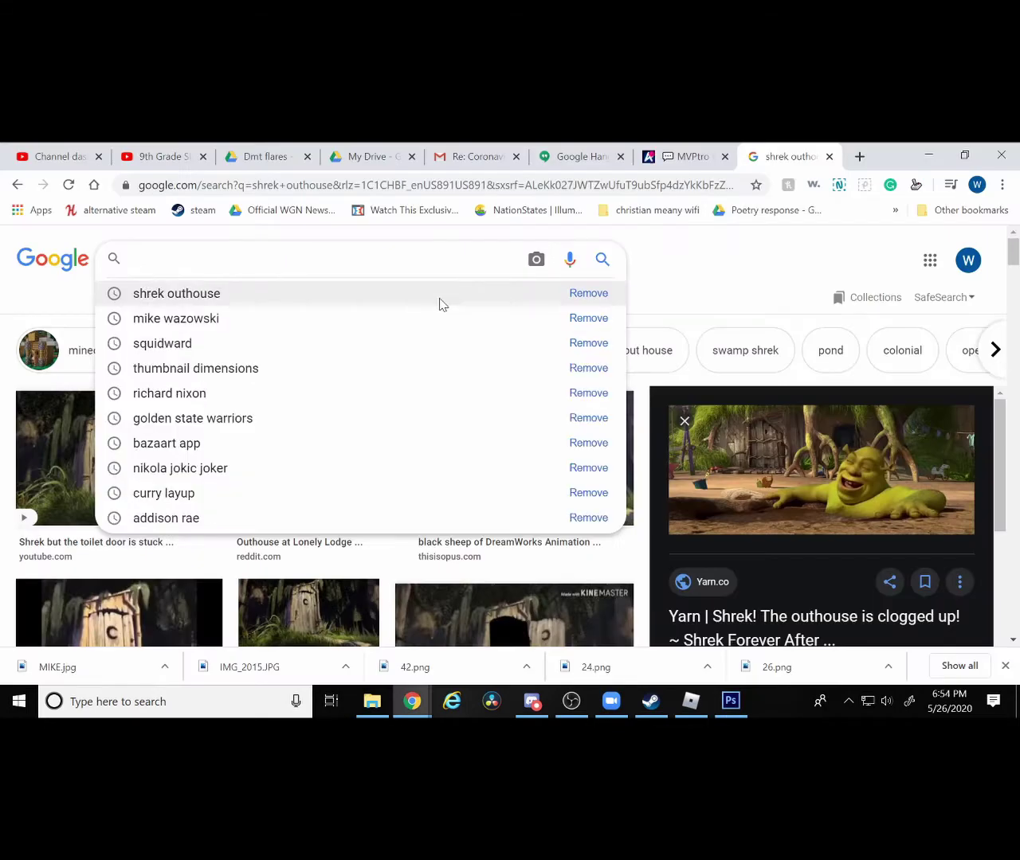
# Search Google Images for 'barak obama'.
pyautogui.write('bara')
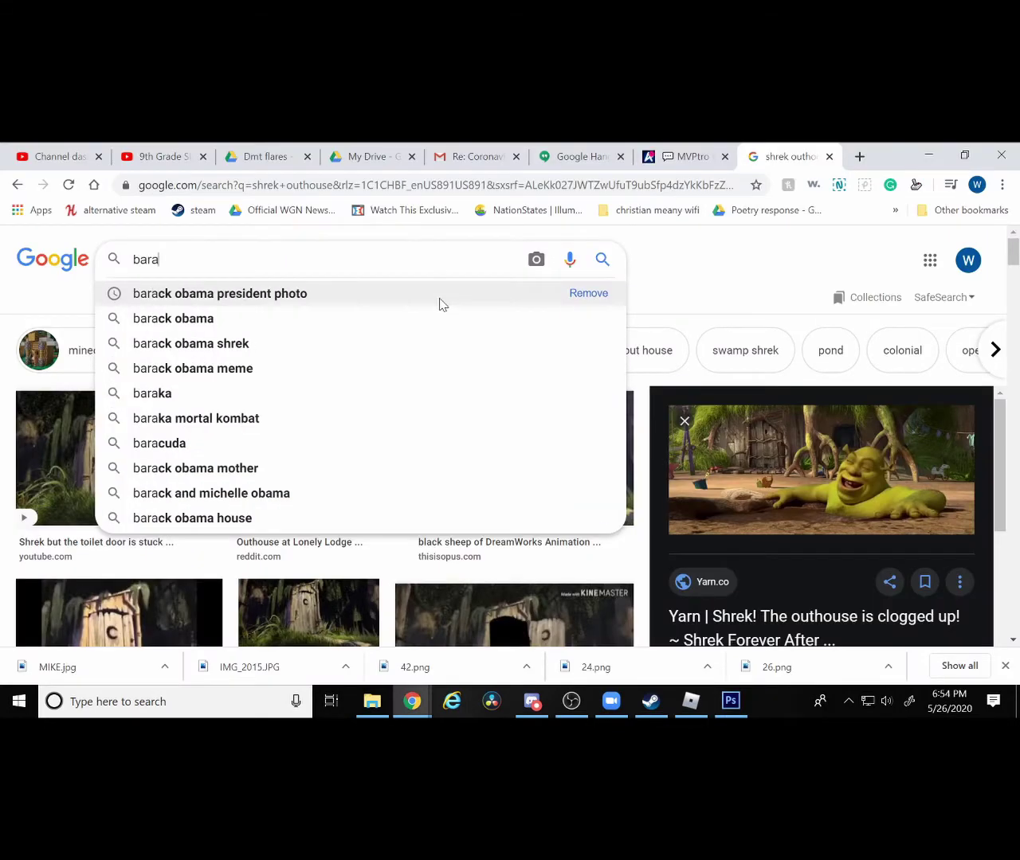
pyautogui.write('k obama')
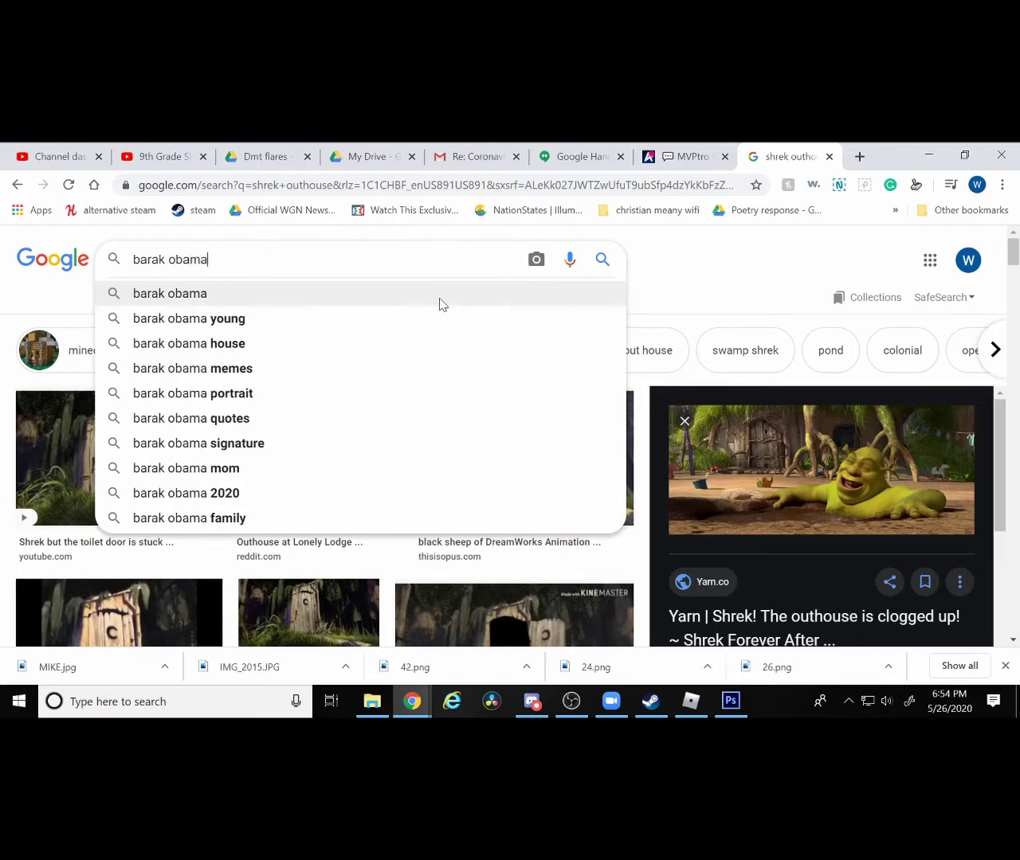
pyautogui.press('Return')
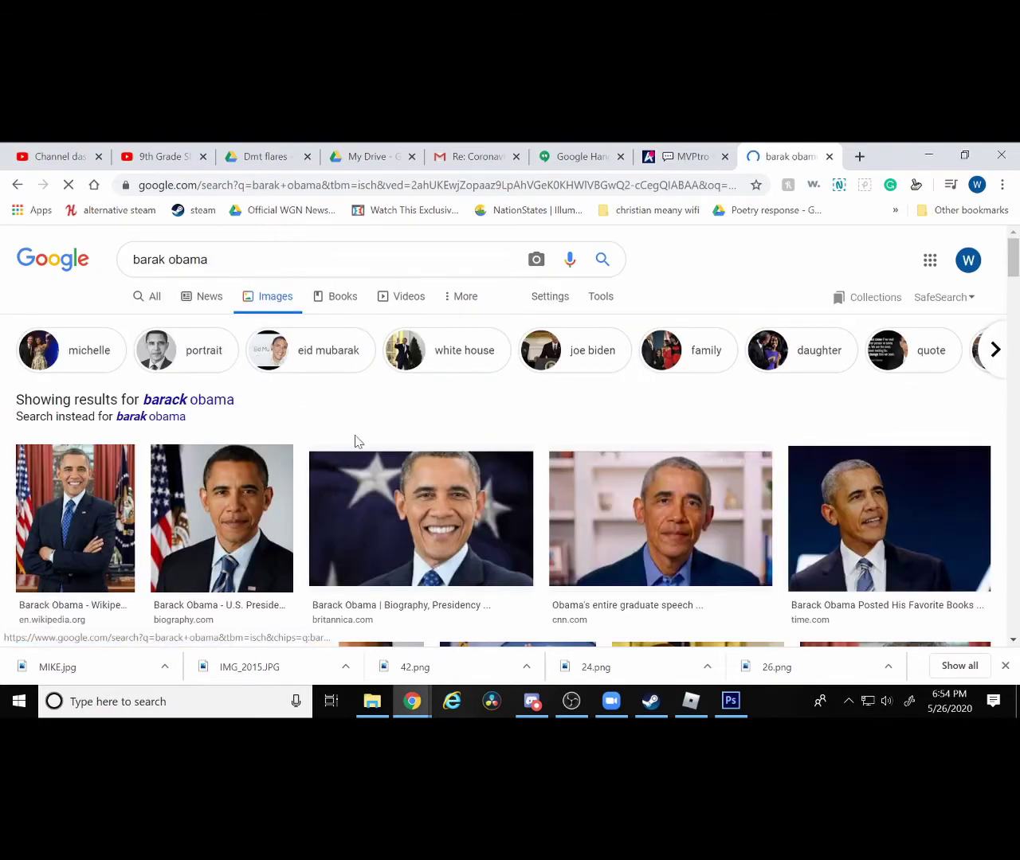
pyautogui.scroll(-3, 209, 542)
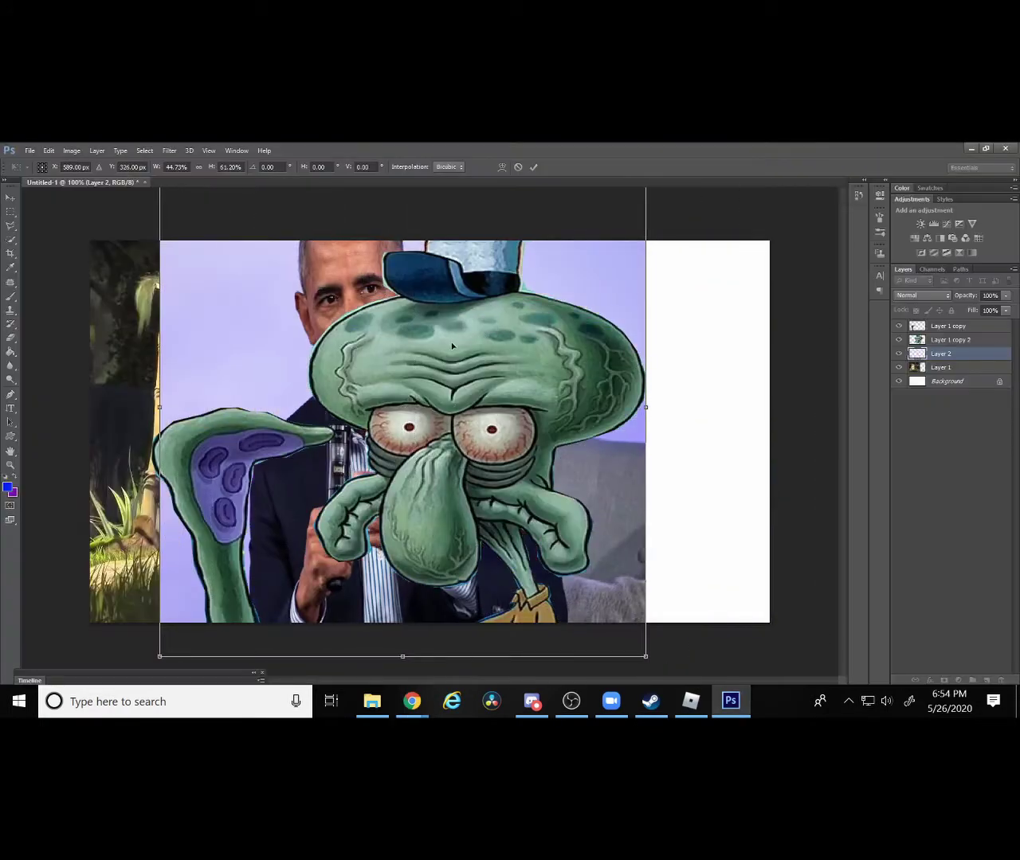
# Shrink the Obama photo and stretch it full-height along the collage's right side.
pyautogui.moveTo(561, 390); pyautogui.dragTo(597, 411)
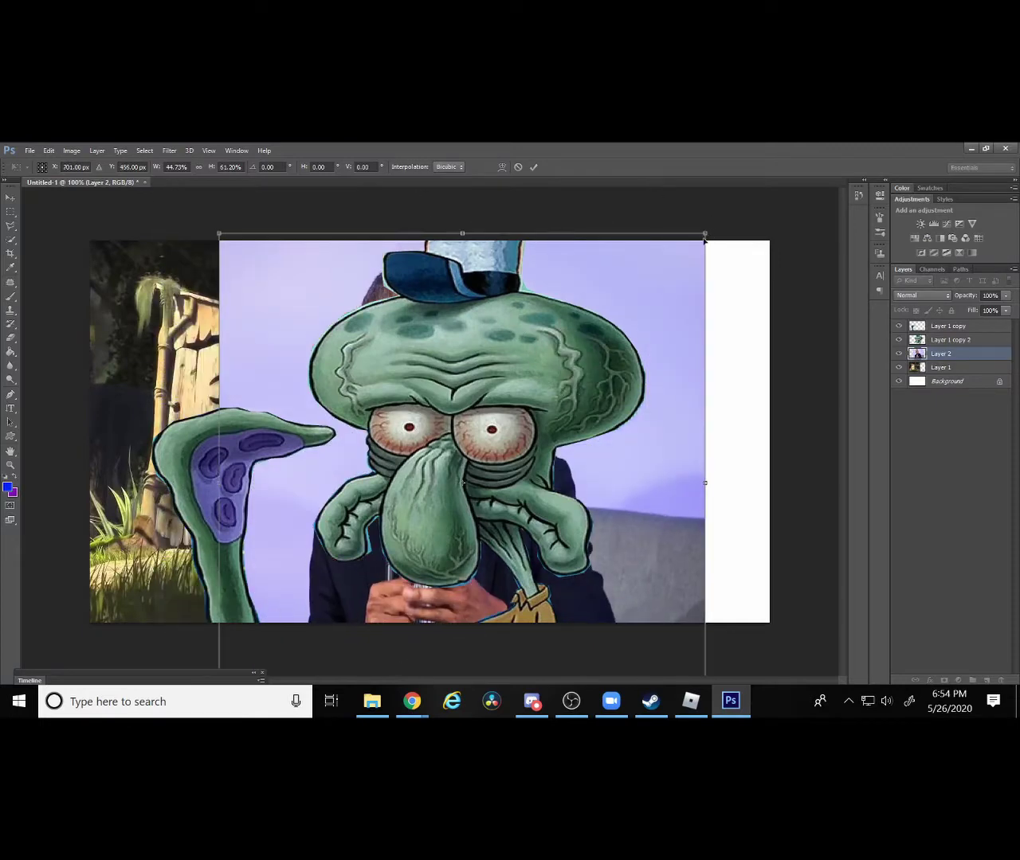
pyautogui.moveTo(706, 234); pyautogui.dragTo(587, 502)
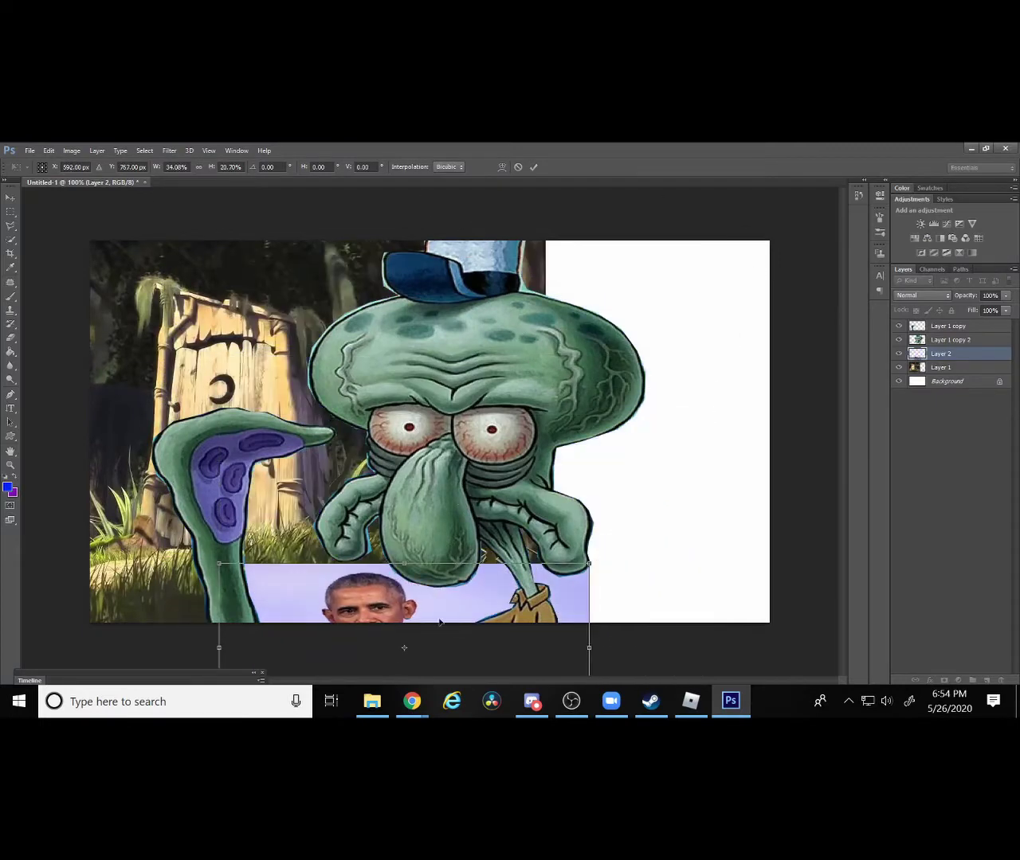
pyautogui.moveTo(455, 534)
pyautogui.mouseDown()
pyautogui.moveTo(656, 510)
pyautogui.moveTo(713, 296)
pyautogui.mouseUp()
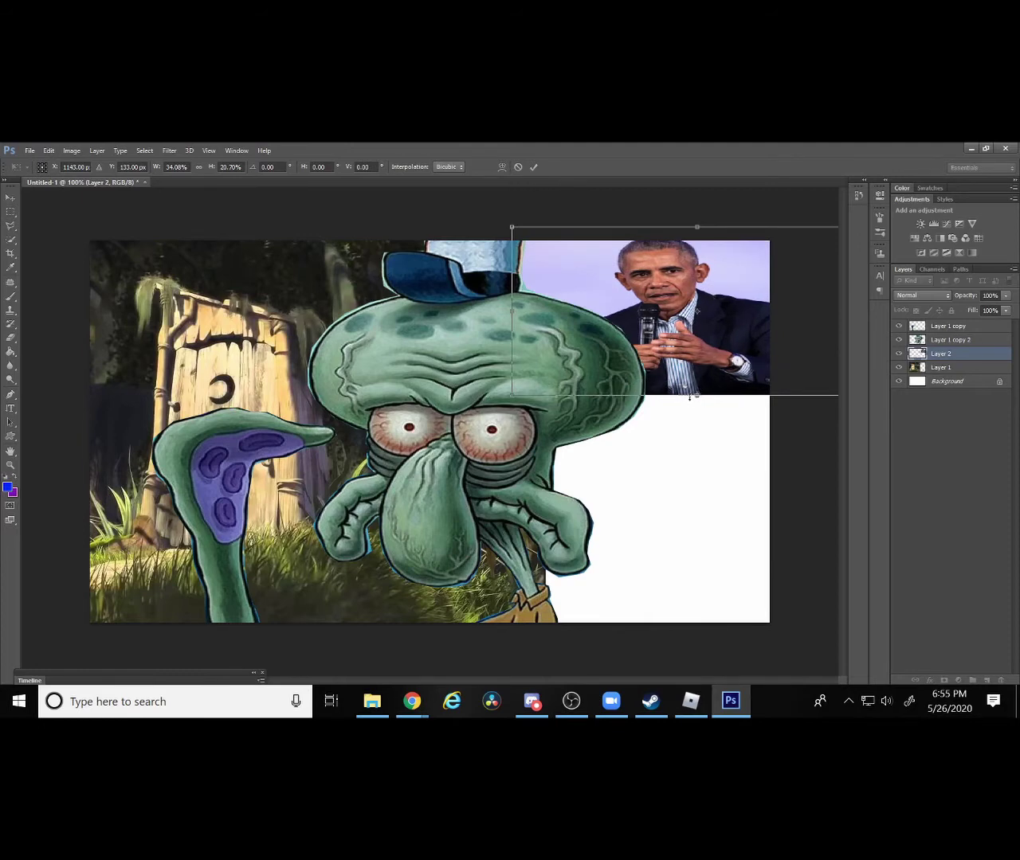
pyautogui.moveTo(689, 396); pyautogui.dragTo(635, 630)
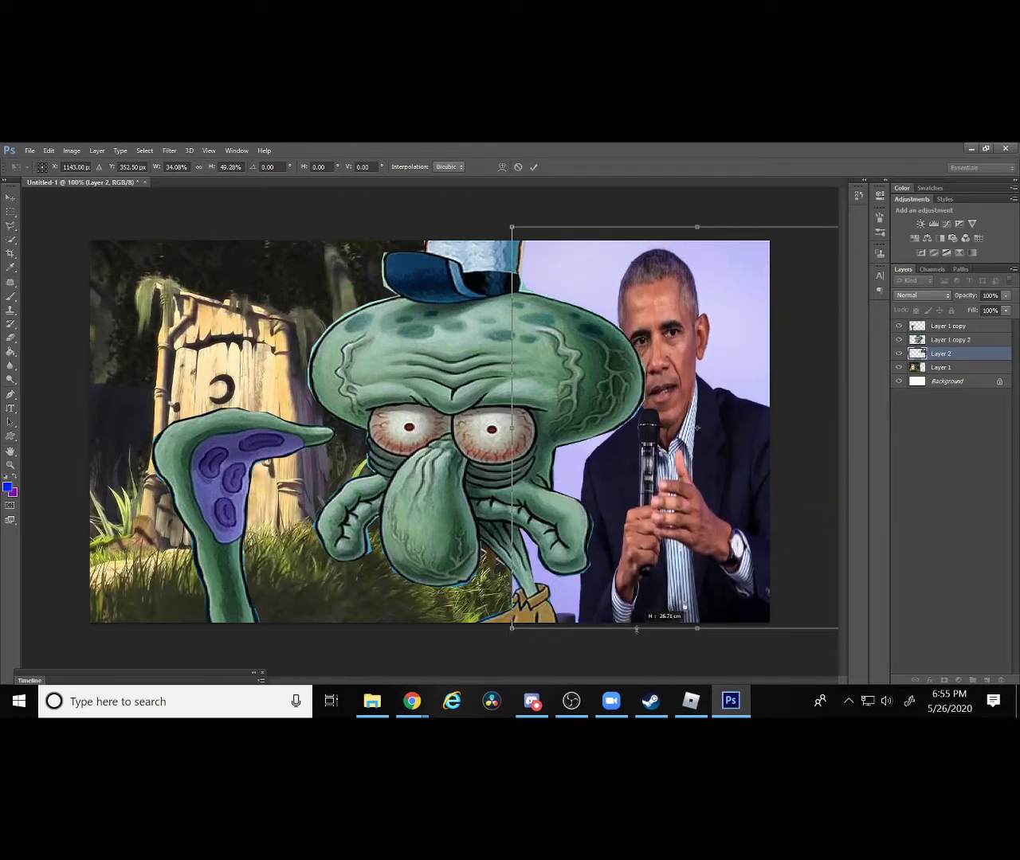
pyautogui.press('Return')
# Select the Lasso tool and bring up the Filter menu.
pyautogui.press('l')
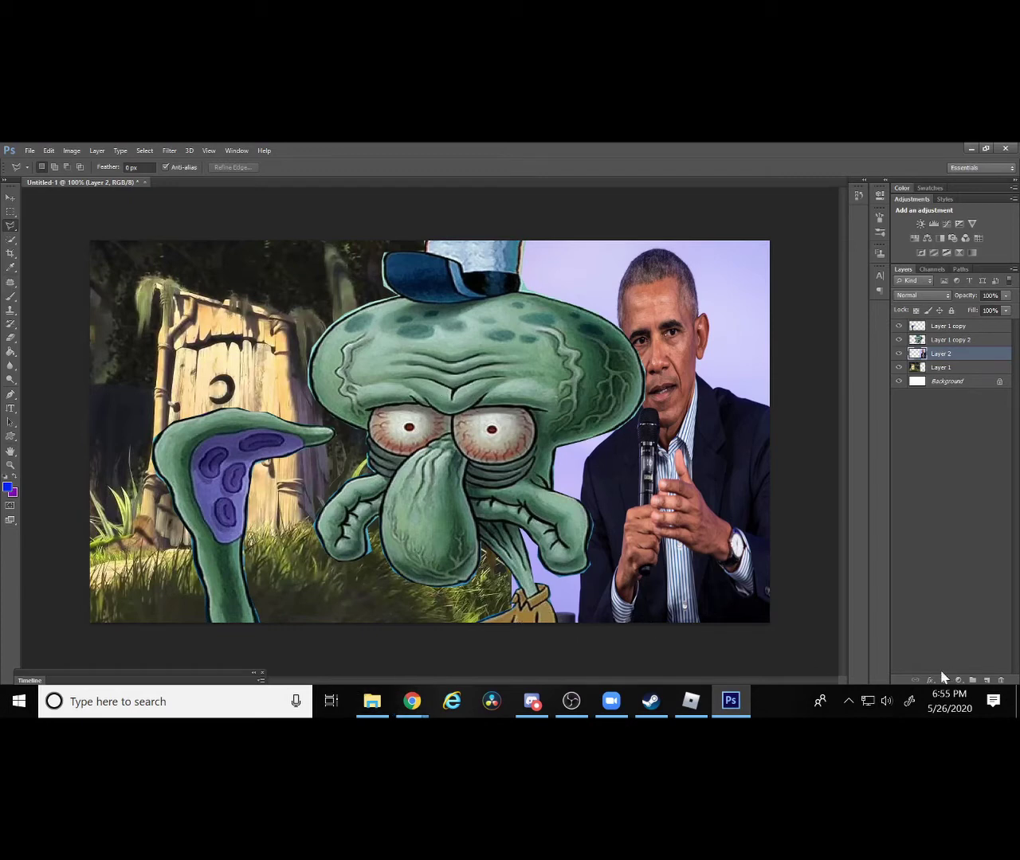
pyautogui.click(571, 701)
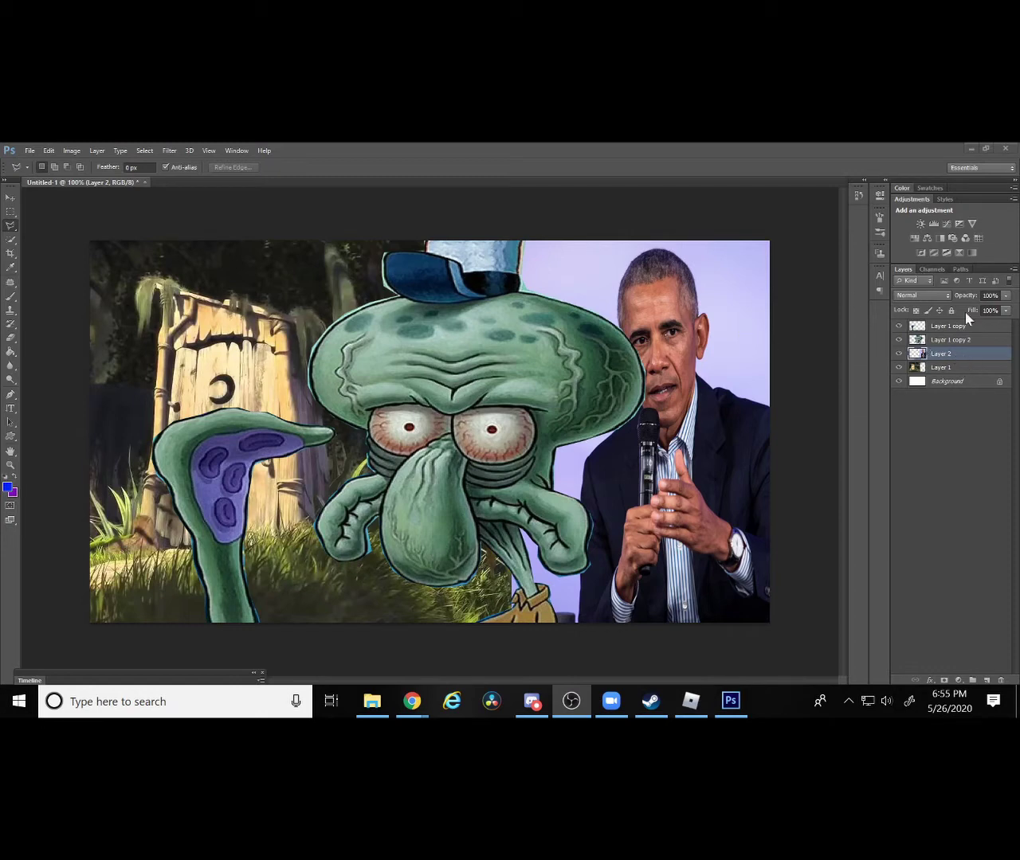
pyautogui.click(965, 373)
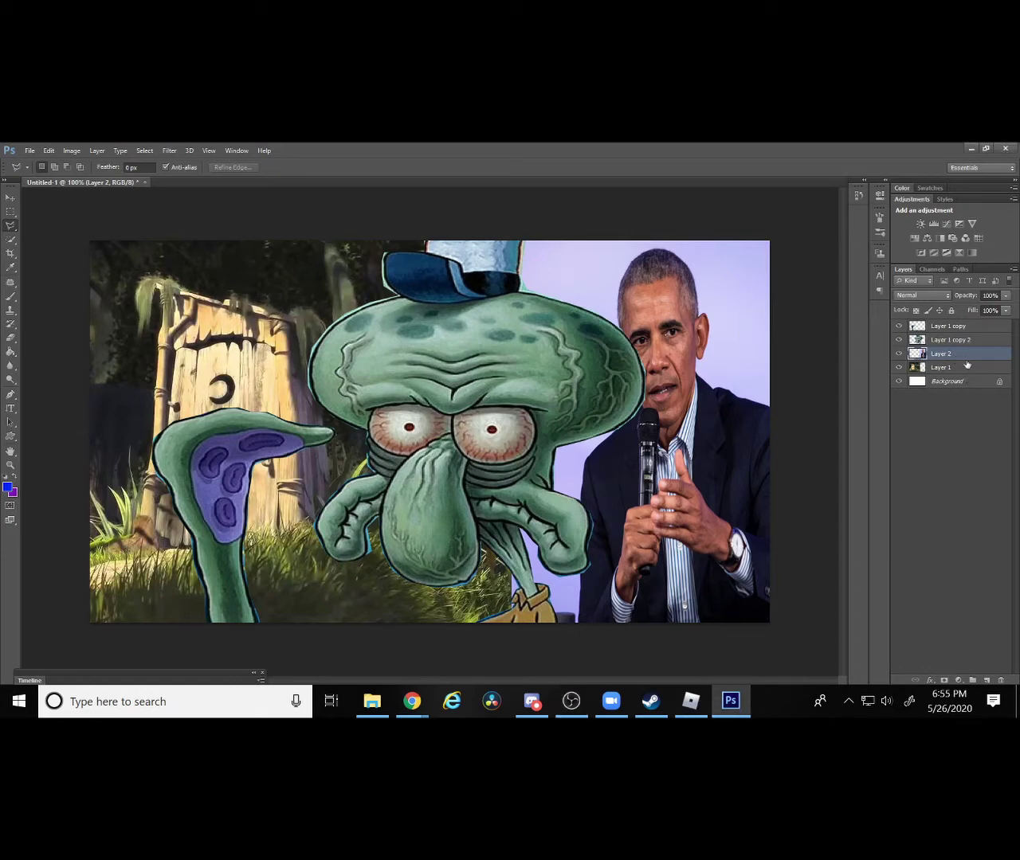
pyautogui.click(170, 151)
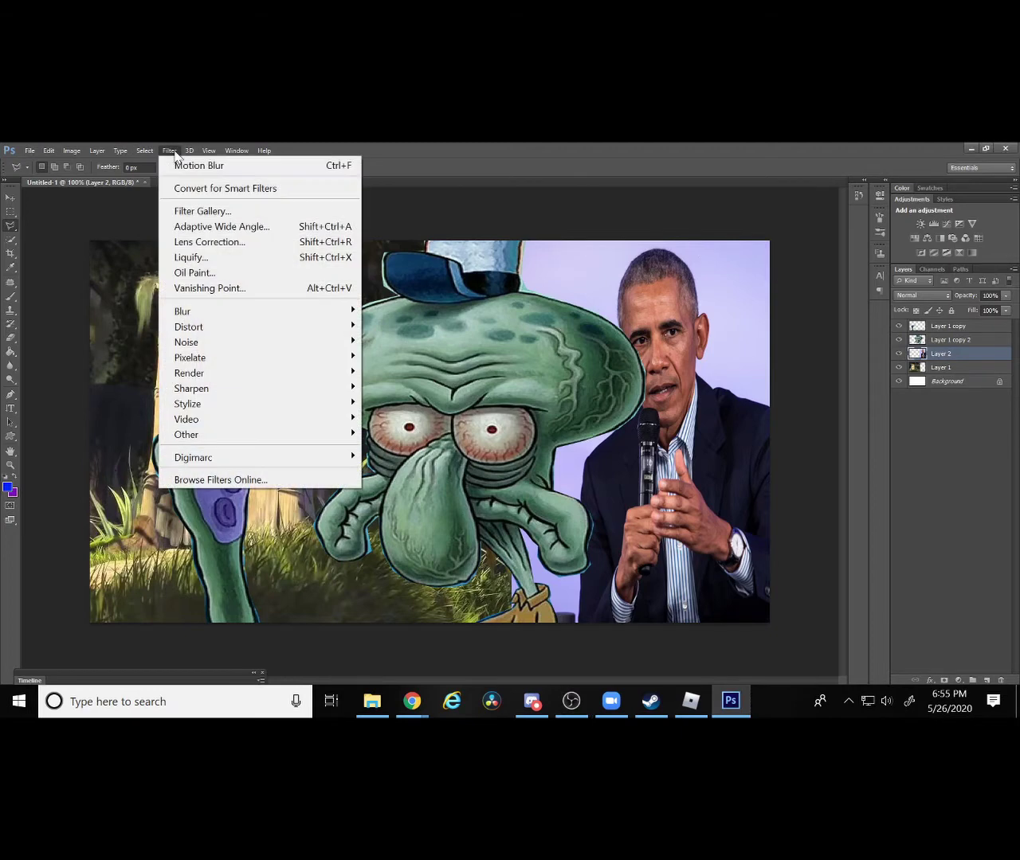
# Liquify Obama's photo with five Forward Warp strokes, coning, smearing and stretching the face wide.
pyautogui.click(179, 257)
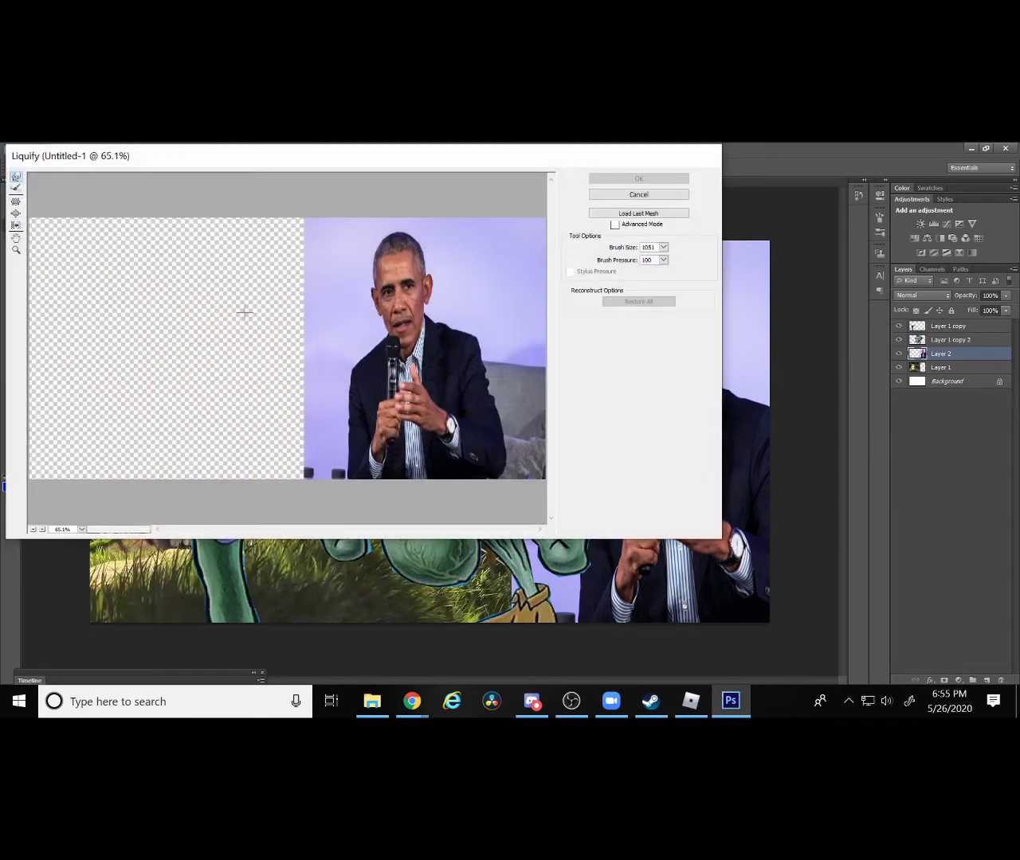
pyautogui.moveTo(448, 329); pyautogui.dragTo(478, 374)
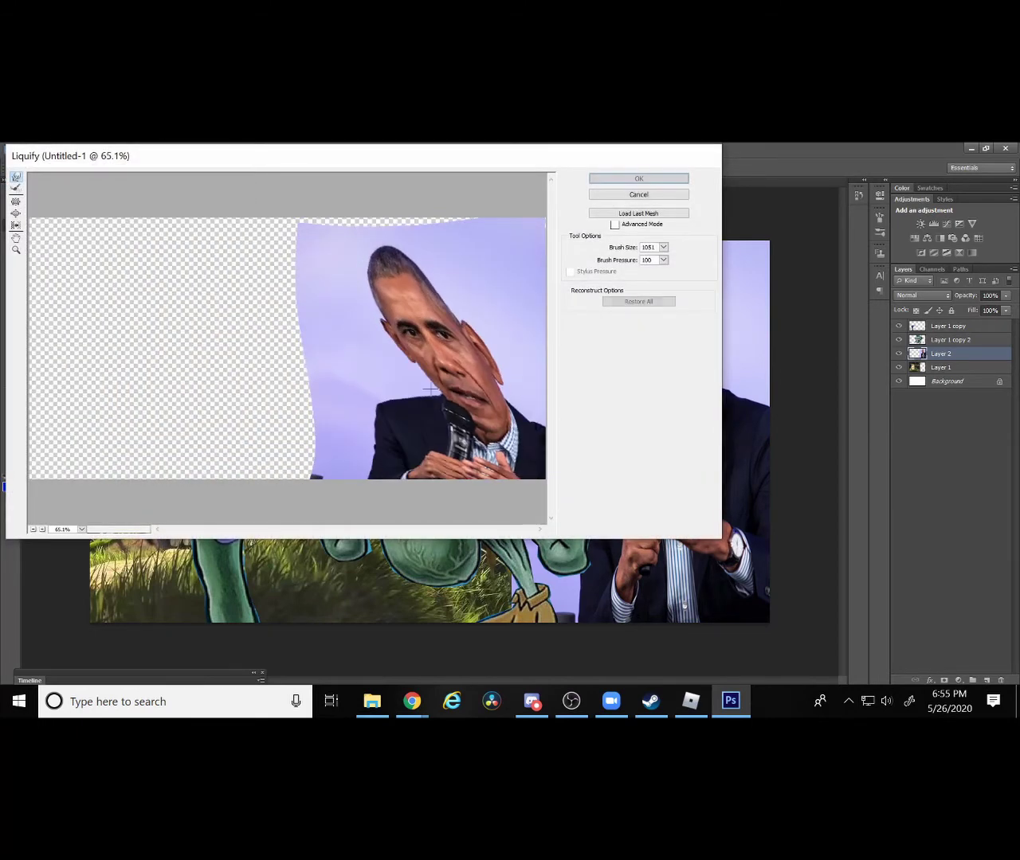
pyautogui.moveTo(414, 382)
pyautogui.mouseDown()
pyautogui.moveTo(379, 321)
pyautogui.moveTo(415, 276)
pyautogui.mouseUp()
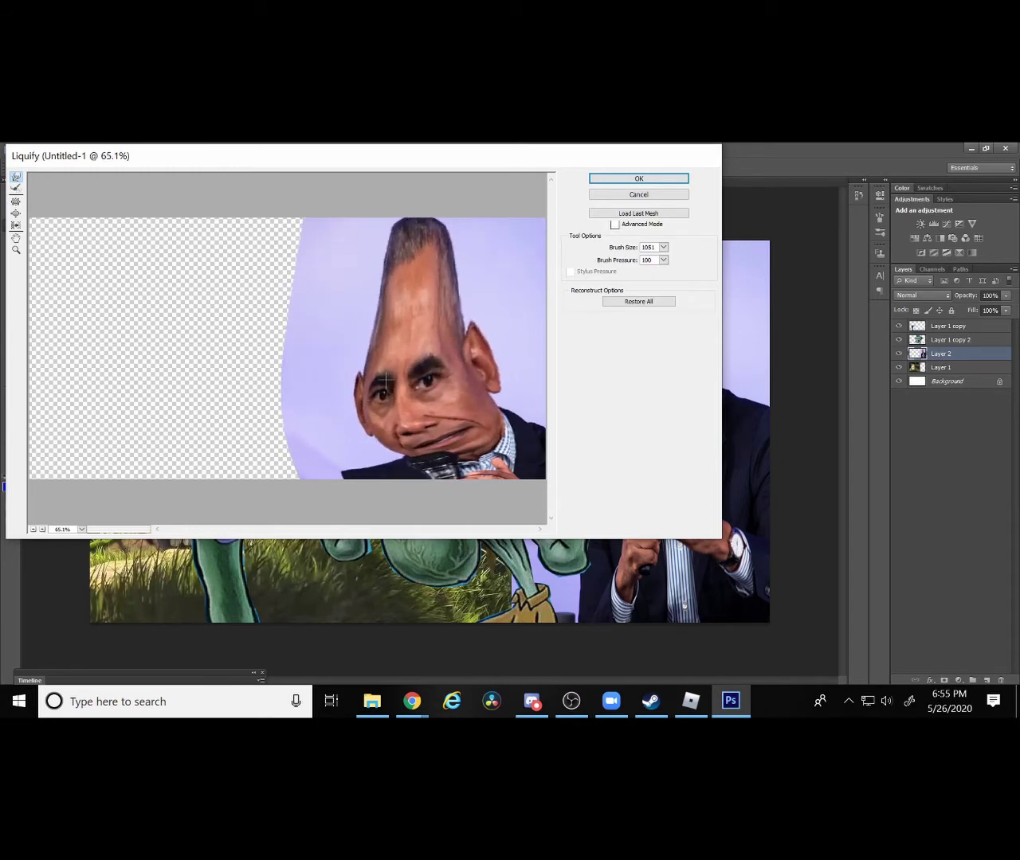
pyautogui.moveTo(386, 380); pyautogui.dragTo(271, 350)
pyautogui.moveTo(334, 343); pyautogui.dragTo(542, 351)
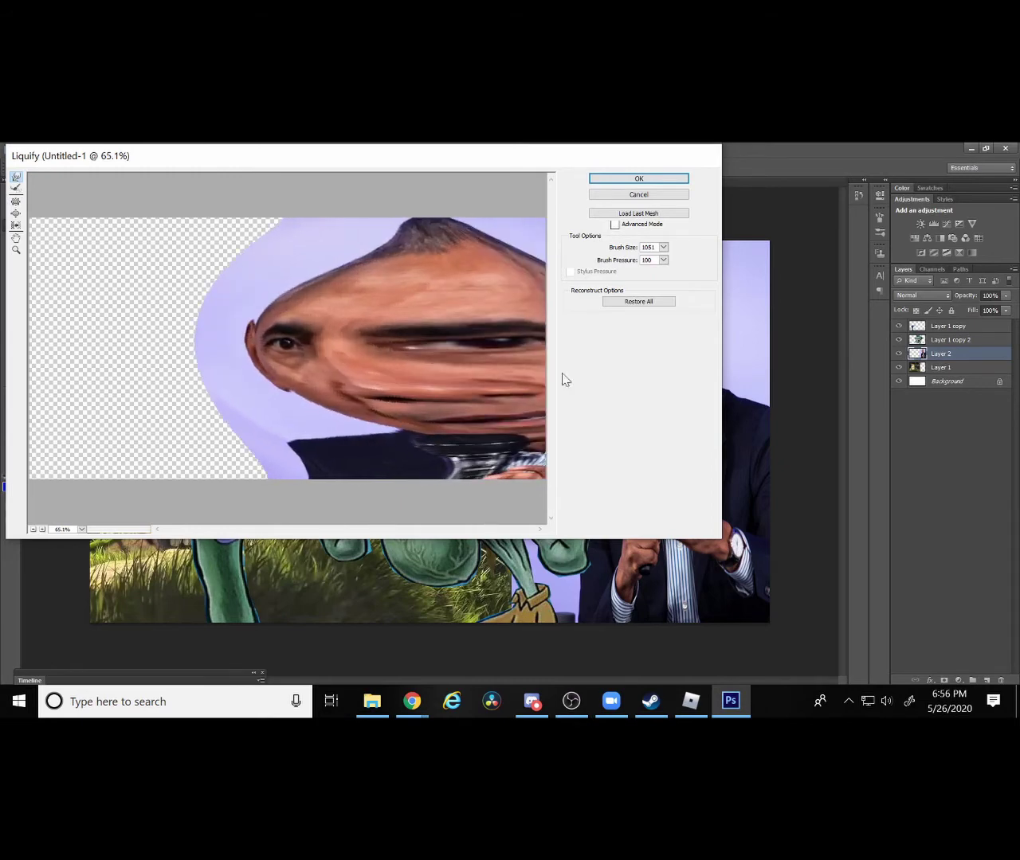
pyautogui.moveTo(415, 426); pyautogui.dragTo(422, 470)
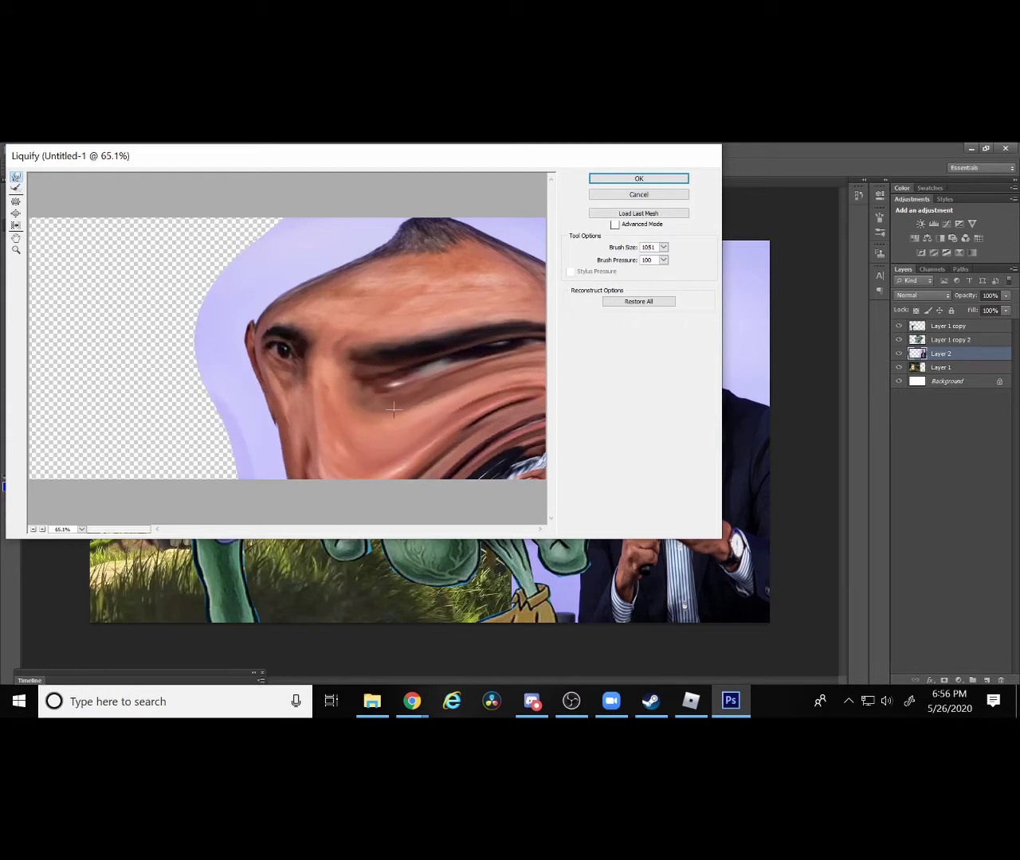
pyautogui.click(658, 180)
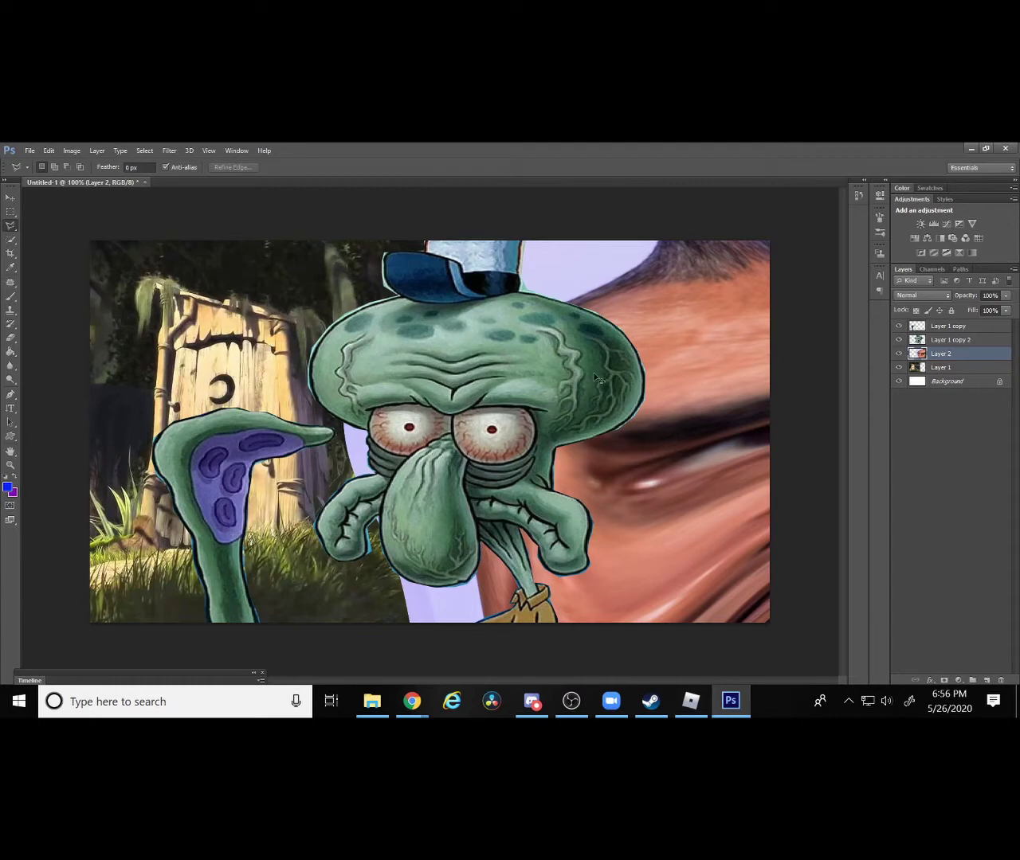
# Free-transform Layer 2: shrink the warped face, shift it left, then stretch it to the canvas bottom.
pyautogui.hotkey('ctrl', 't')
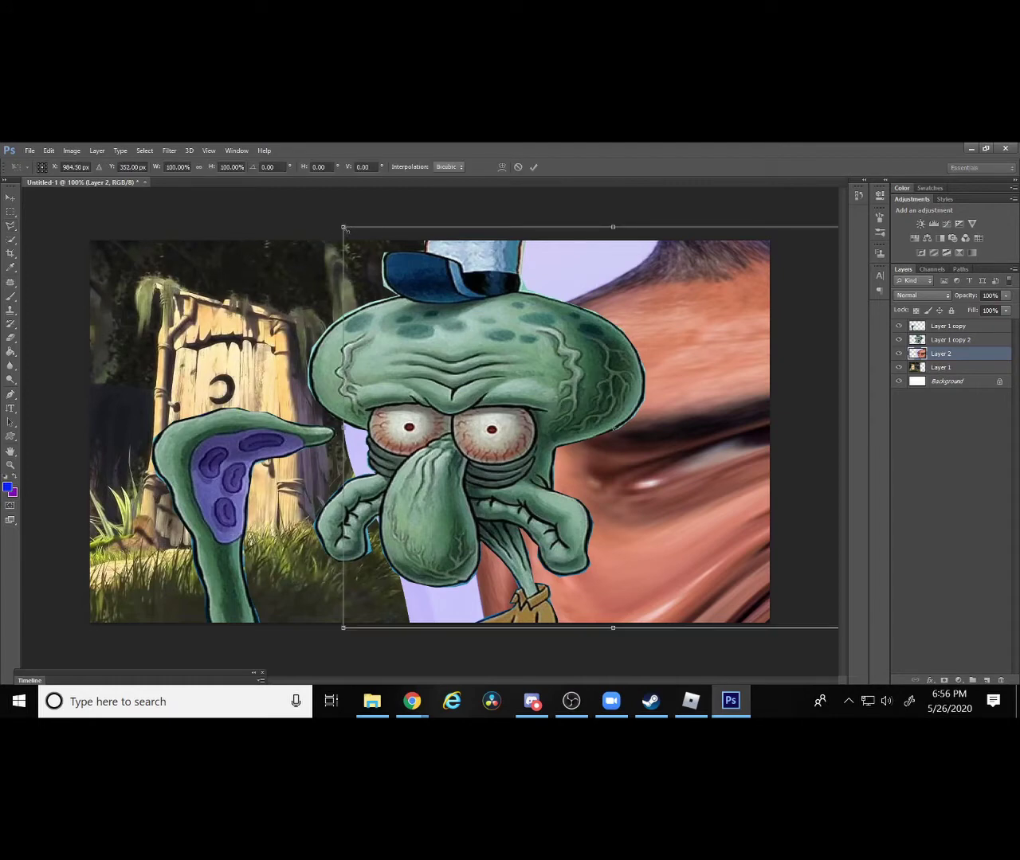
pyautogui.moveTo(345, 229); pyautogui.dragTo(687, 293)
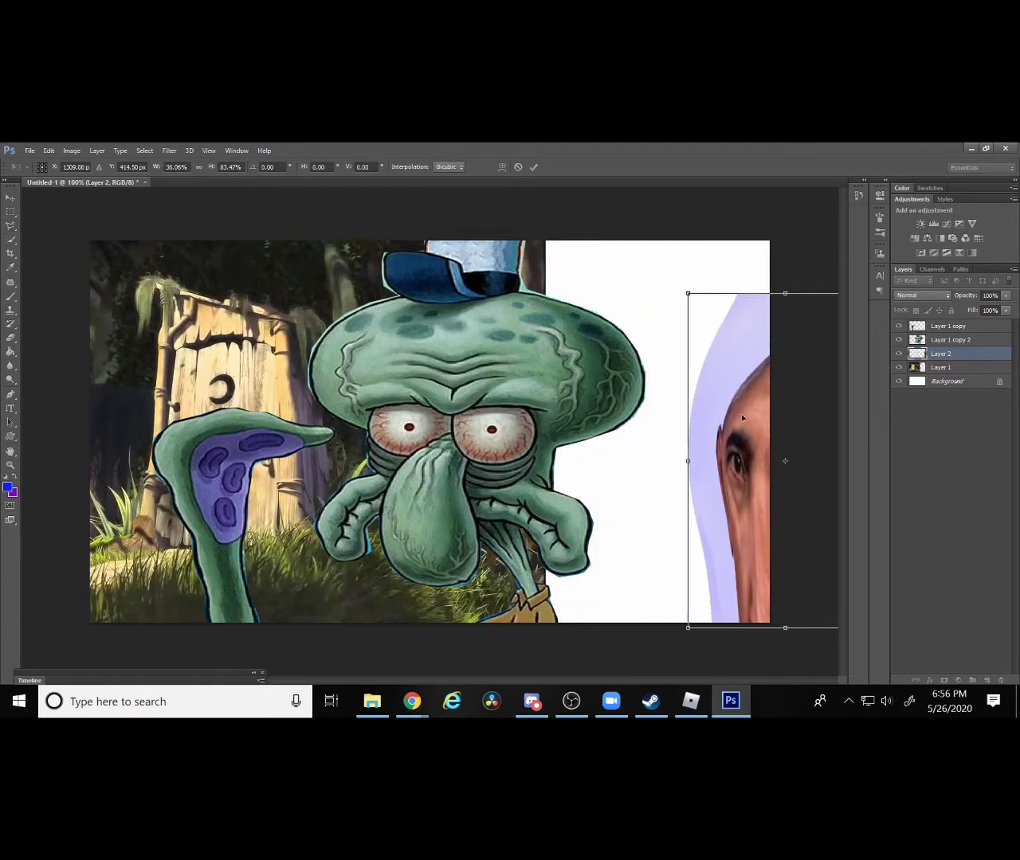
pyautogui.moveTo(740, 414); pyautogui.dragTo(572, 359)
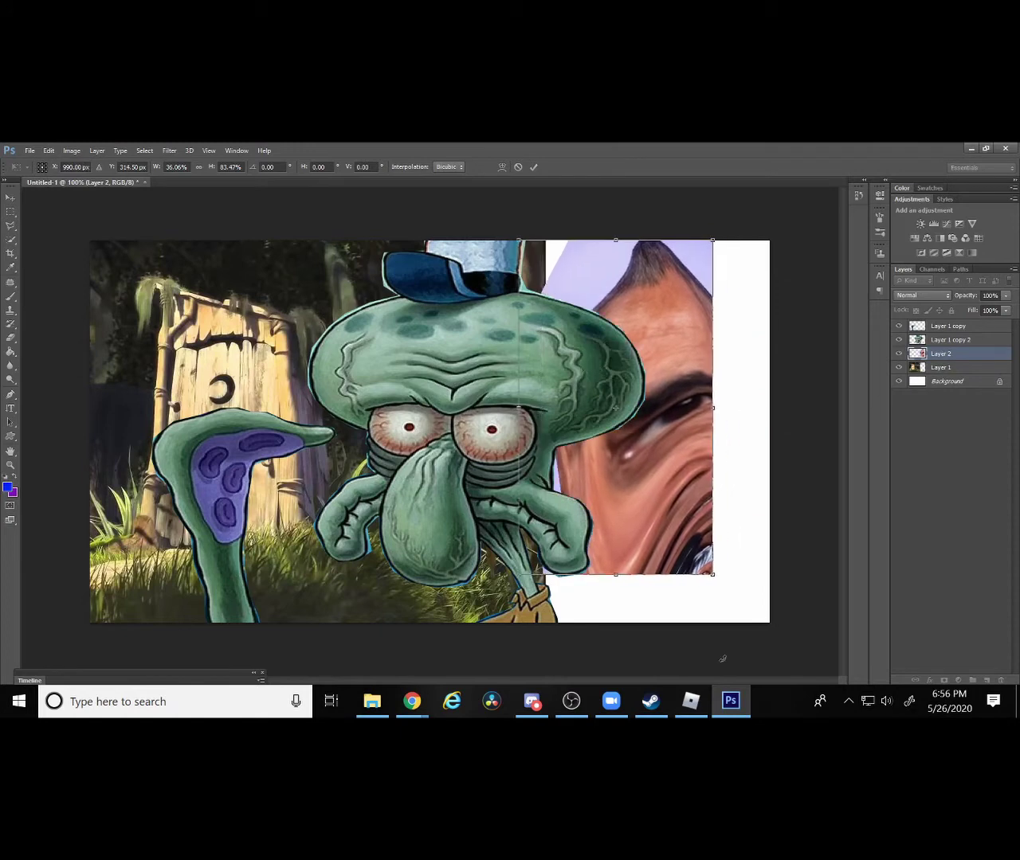
pyautogui.moveTo(711, 574); pyautogui.dragTo(769, 631)
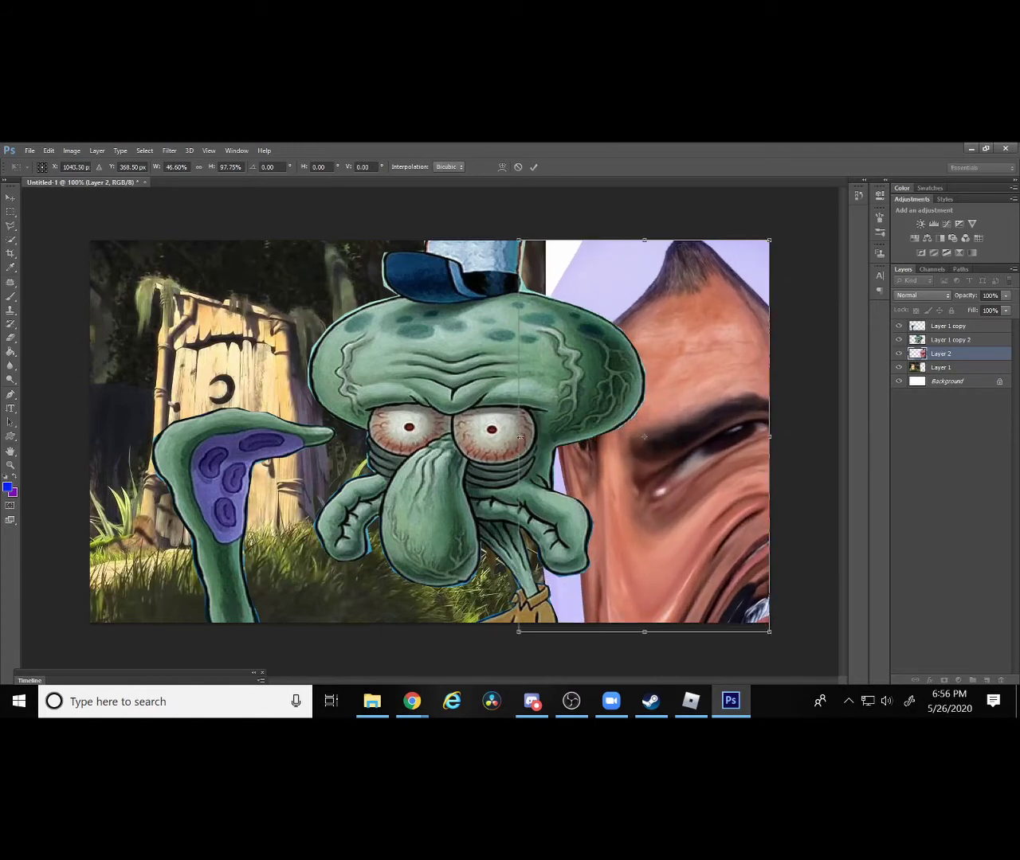
pyautogui.moveTo(519, 436); pyautogui.dragTo(454, 436)
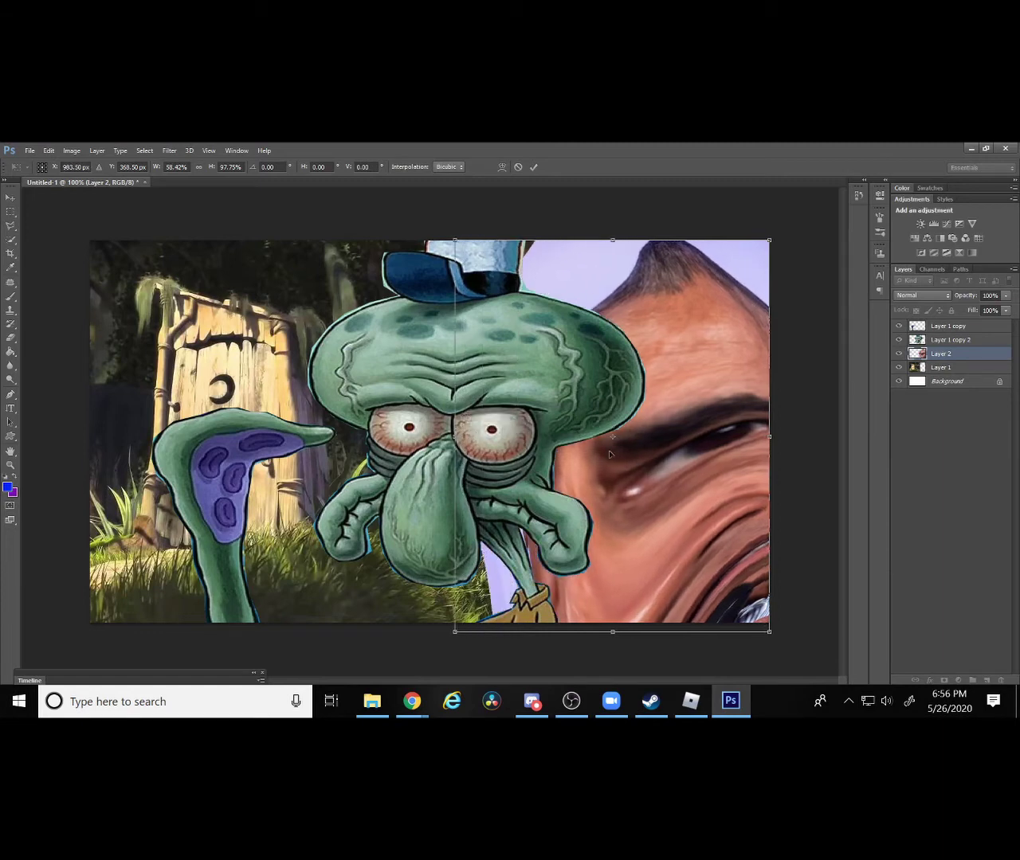
pyautogui.press('Return')
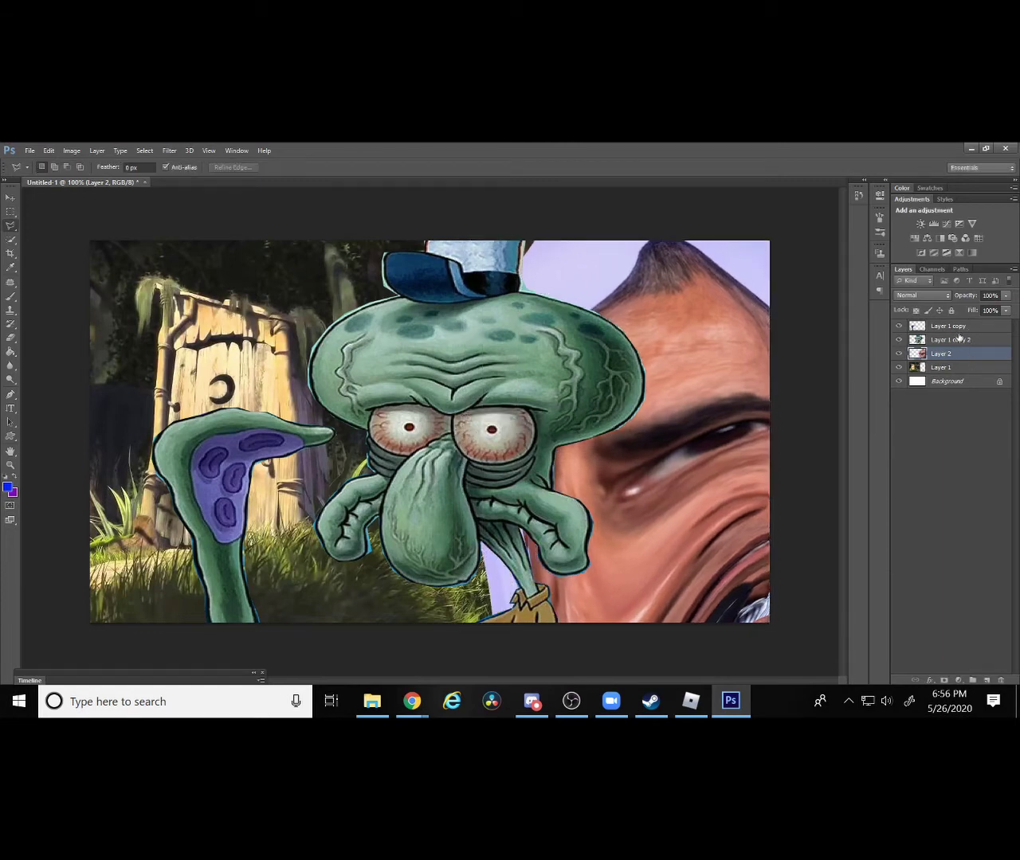
pyautogui.click(939, 370)
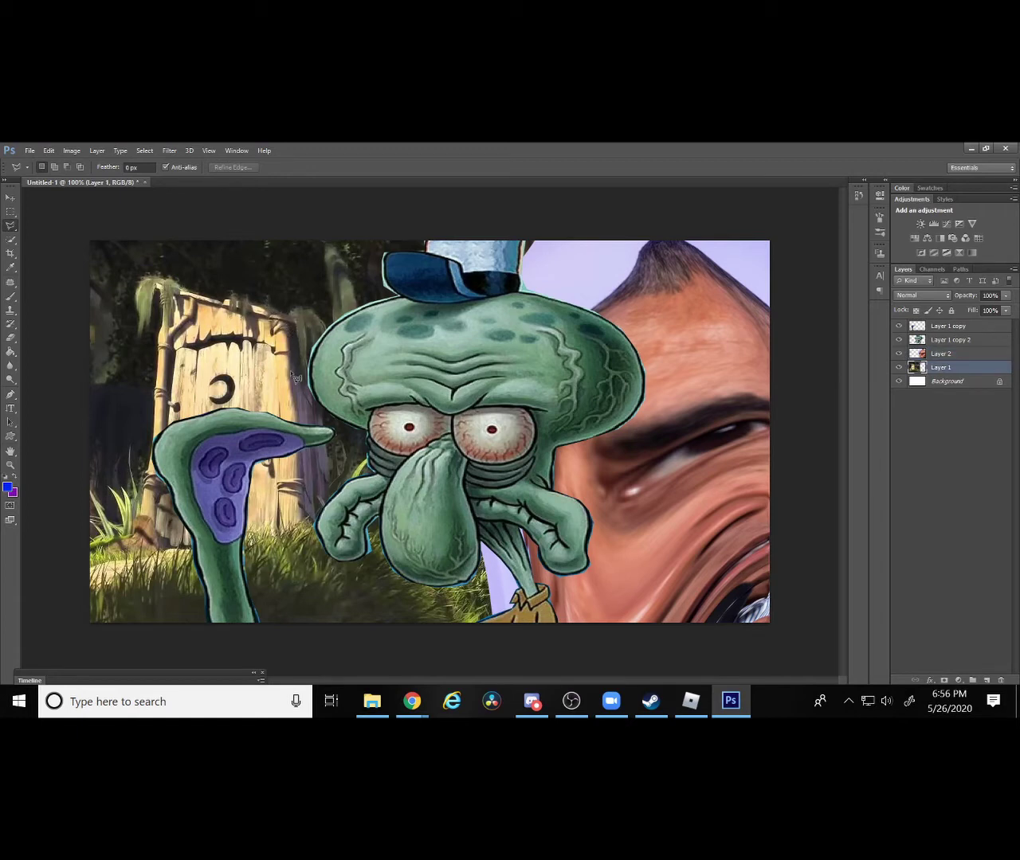
# Liquify Layer 1's outhouse background, bending the door and edges with a Forward Warp stroke.
pyautogui.click(164, 152)
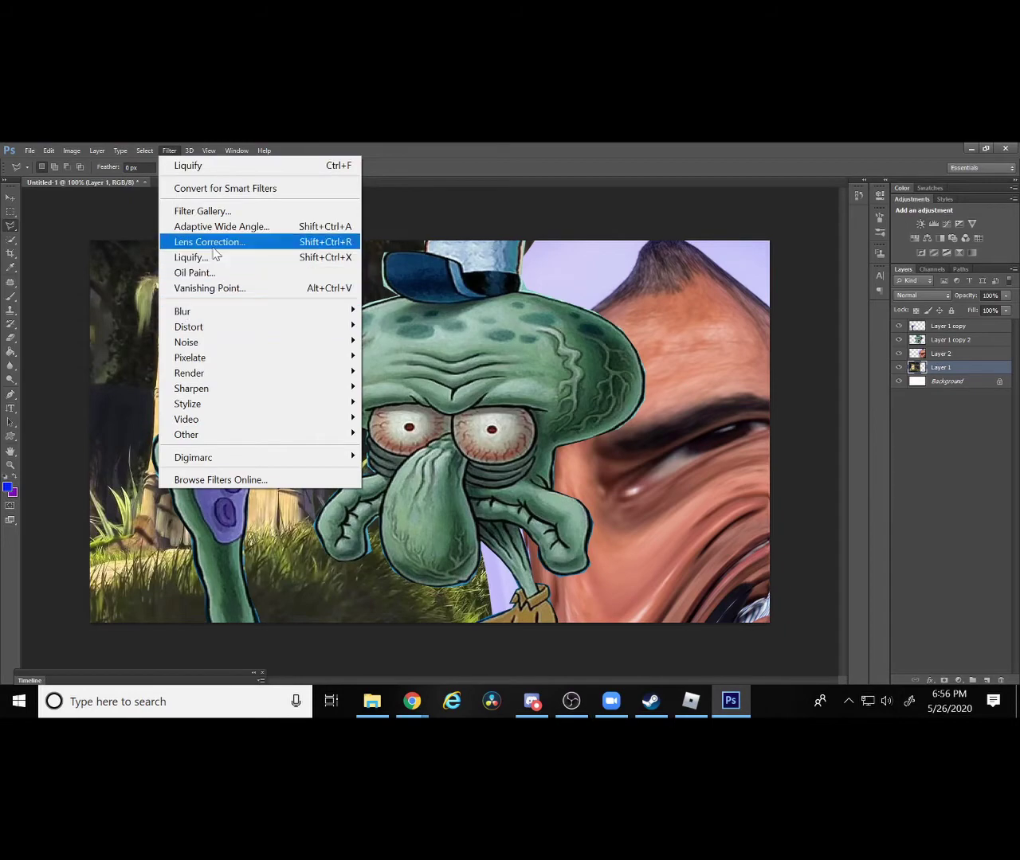
pyautogui.click(206, 257)
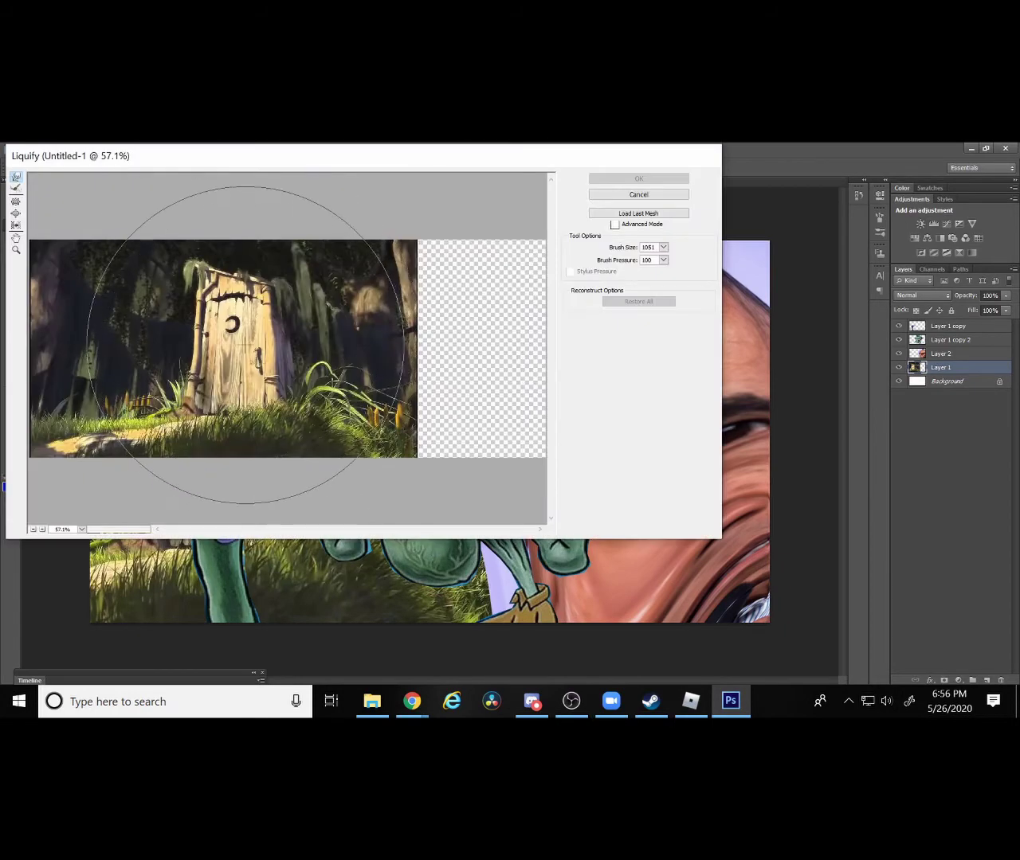
pyautogui.moveTo(250, 318)
pyautogui.mouseDown()
pyautogui.moveTo(241, 333)
pyautogui.moveTo(163, 346)
pyautogui.moveTo(250, 375)
pyautogui.moveTo(273, 314)
pyautogui.mouseUp()
pyautogui.click(624, 182)
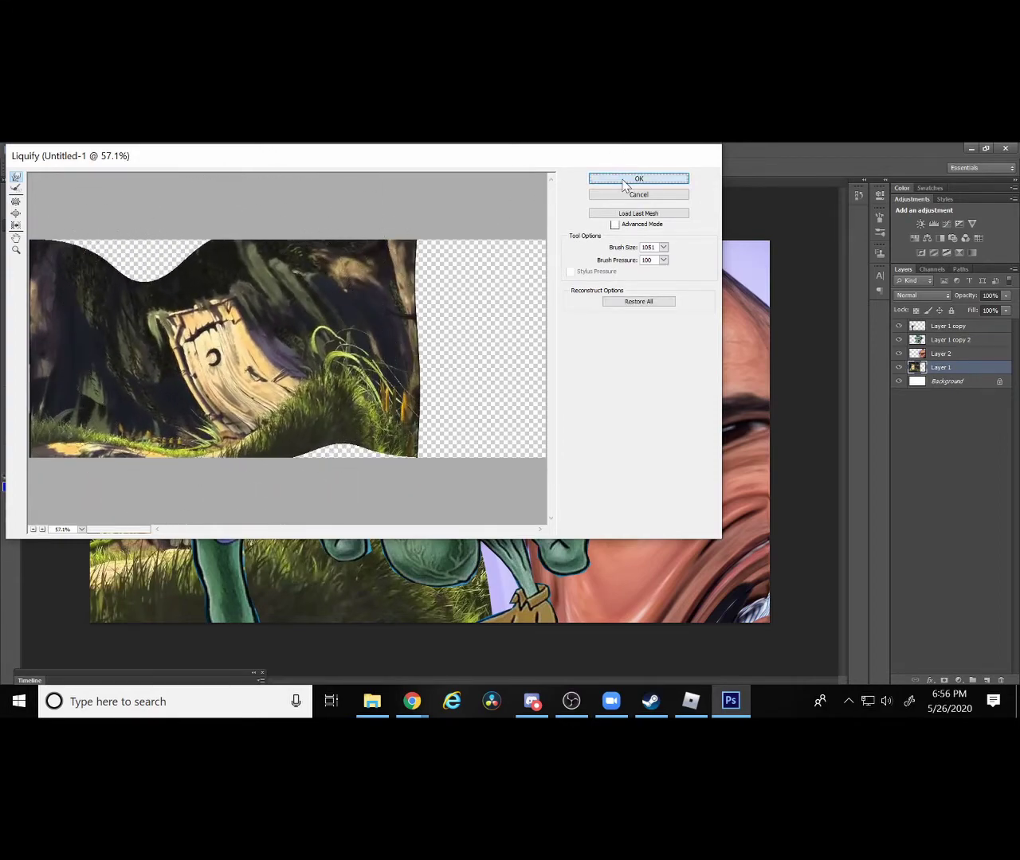
# Free-transform the warped outhouse layer larger and taller so it covers the white gaps.
pyautogui.hotkey('ctrl', 't')
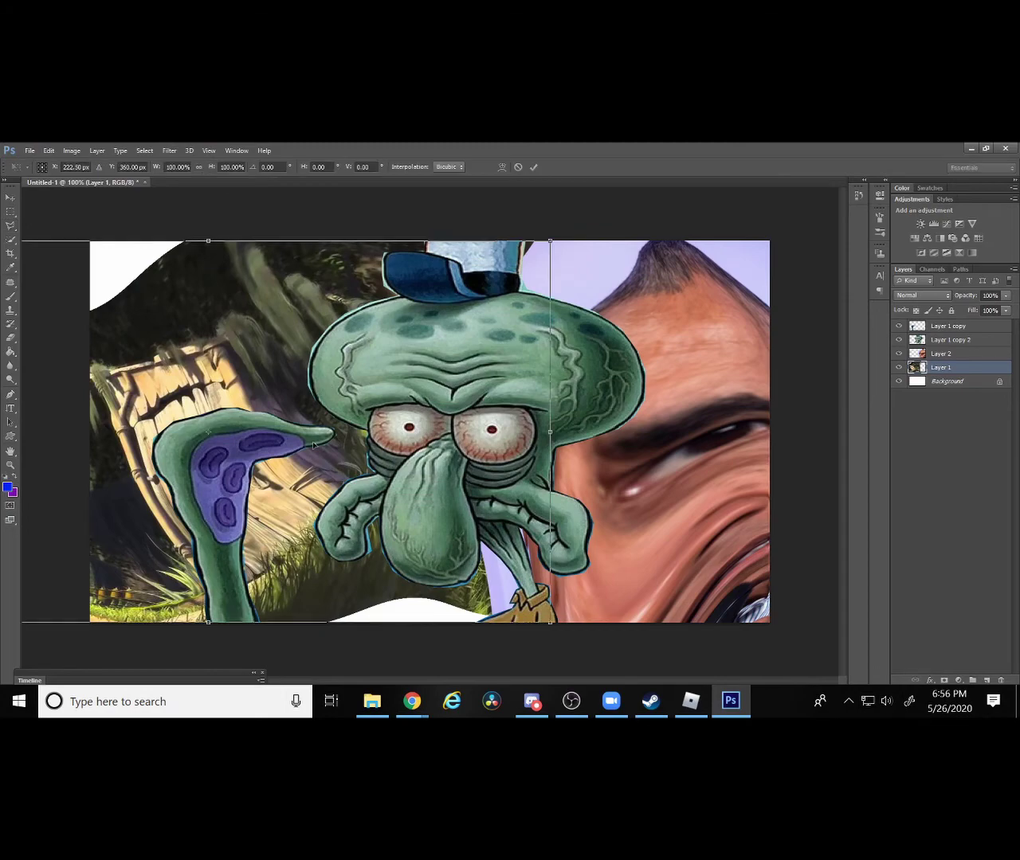
pyautogui.moveTo(549, 622); pyautogui.dragTo(612, 675)
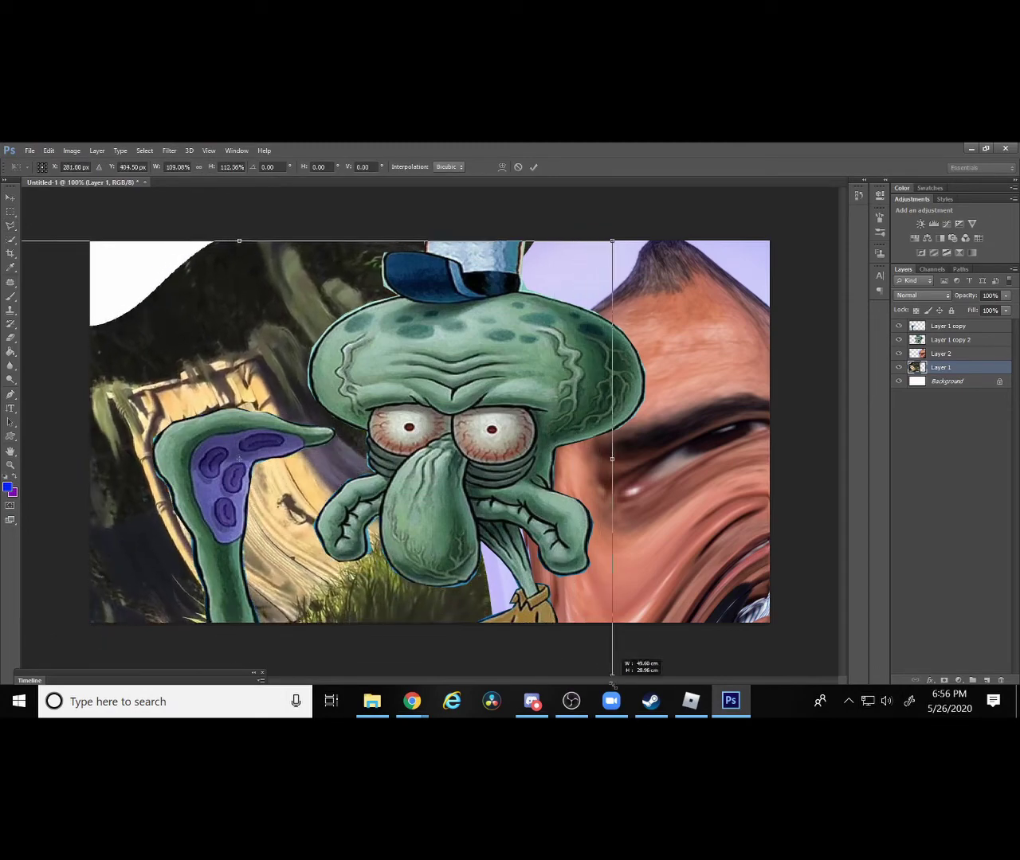
pyautogui.moveTo(238, 242); pyautogui.dragTo(295, 158)
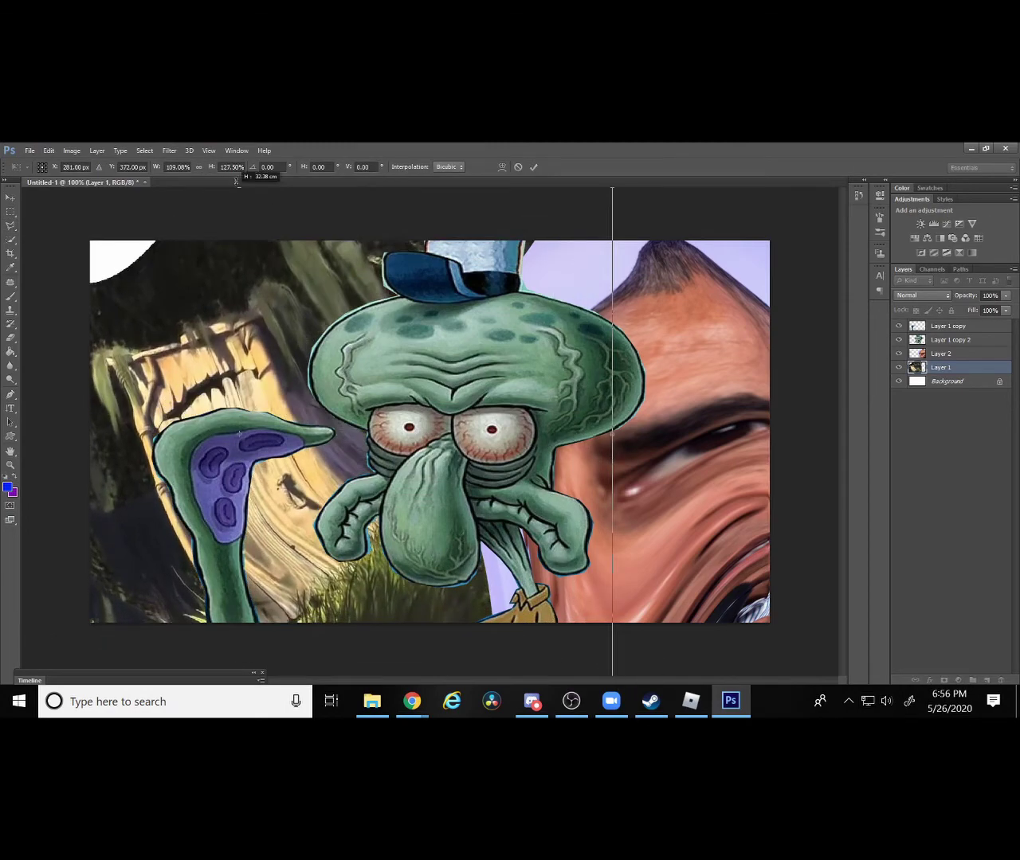
pyautogui.moveTo(189, 307); pyautogui.dragTo(223, 273)
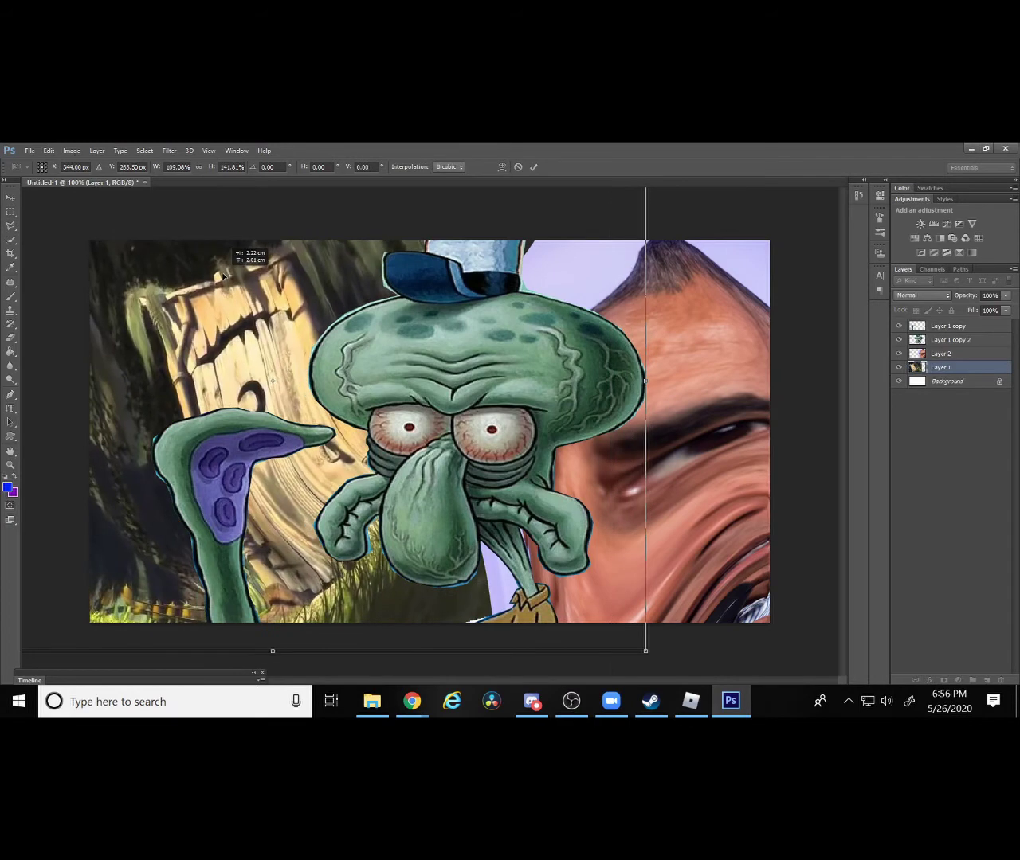
pyautogui.press('Return')
pyautogui.press('l')
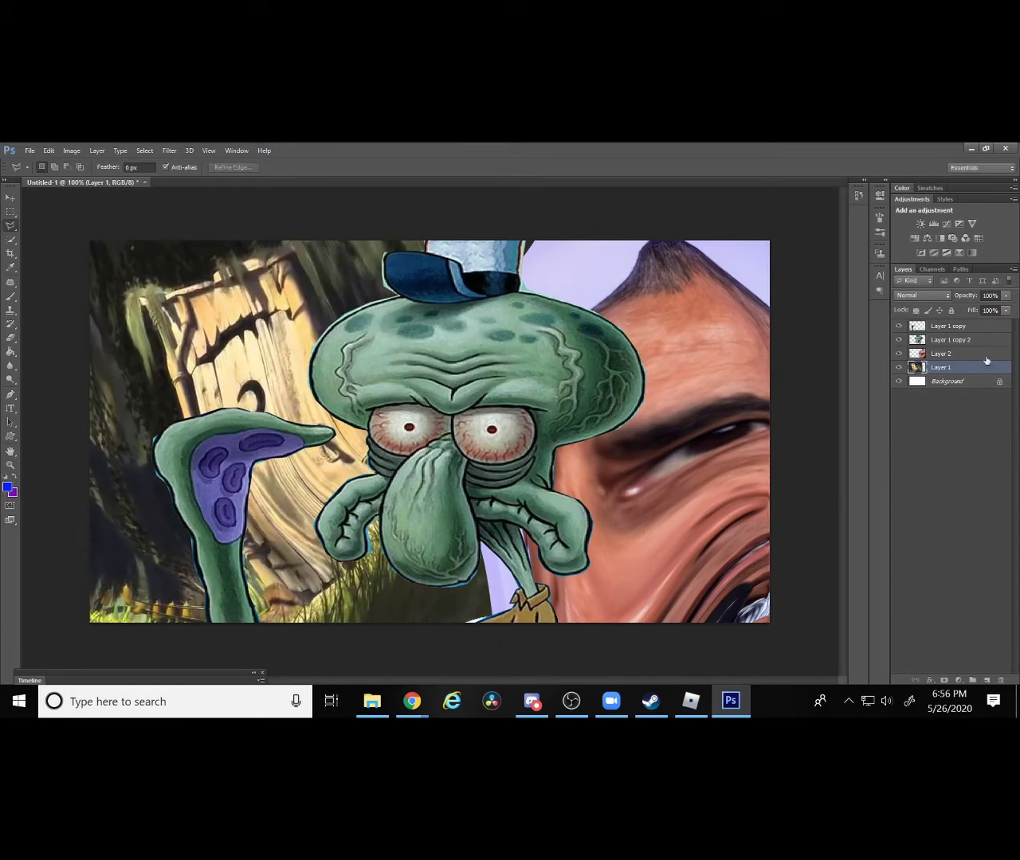
pyautogui.click(975, 356)
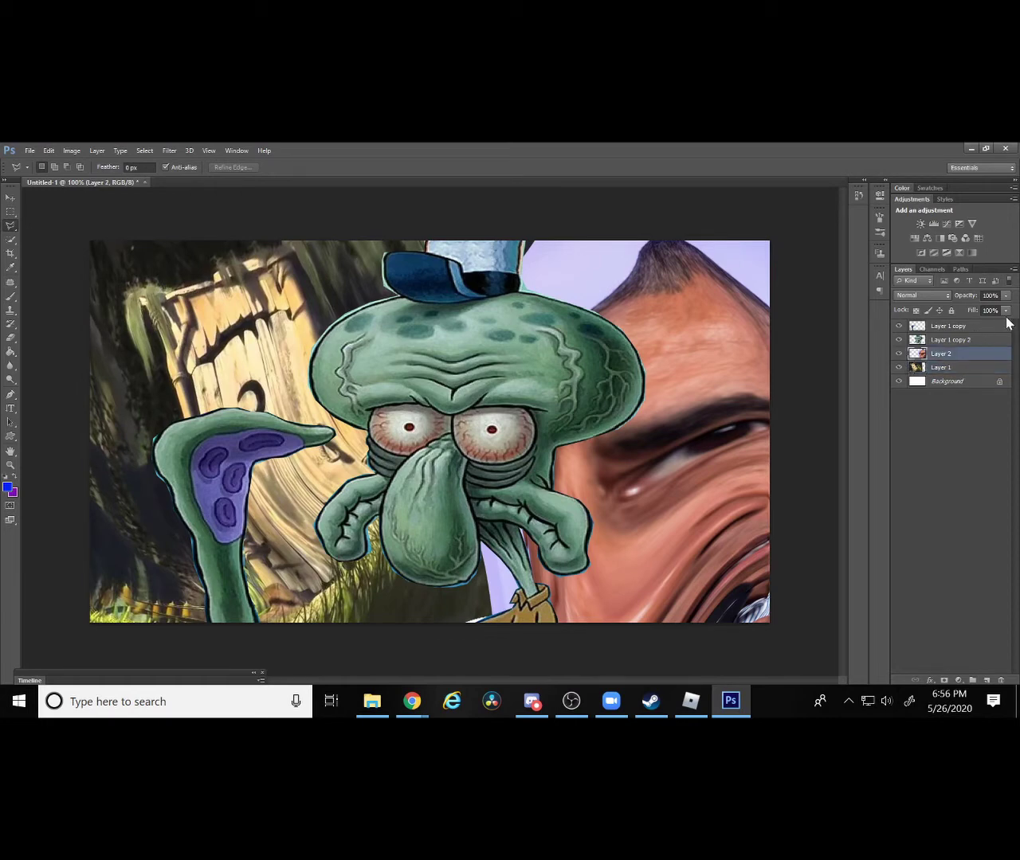
# Add a Brightness/Contrast layer on top with contrast maxed and brightness pulled back down.
pyautogui.click(995, 327)
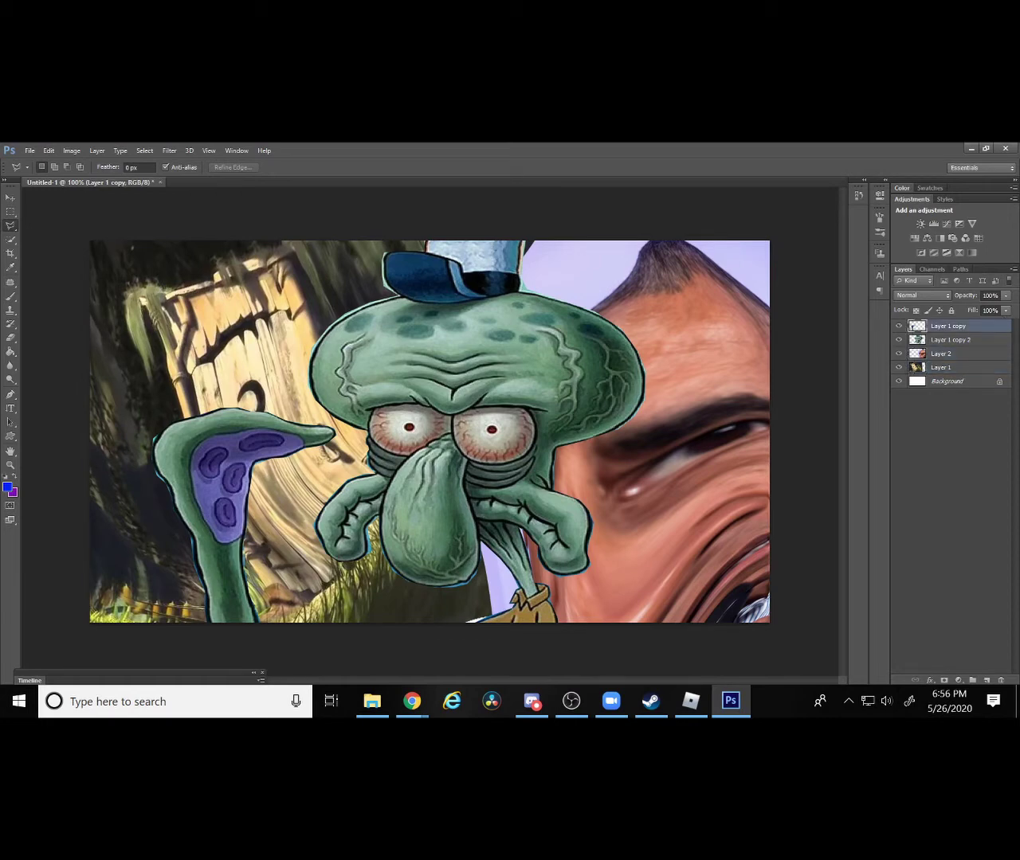
pyautogui.click(918, 223)
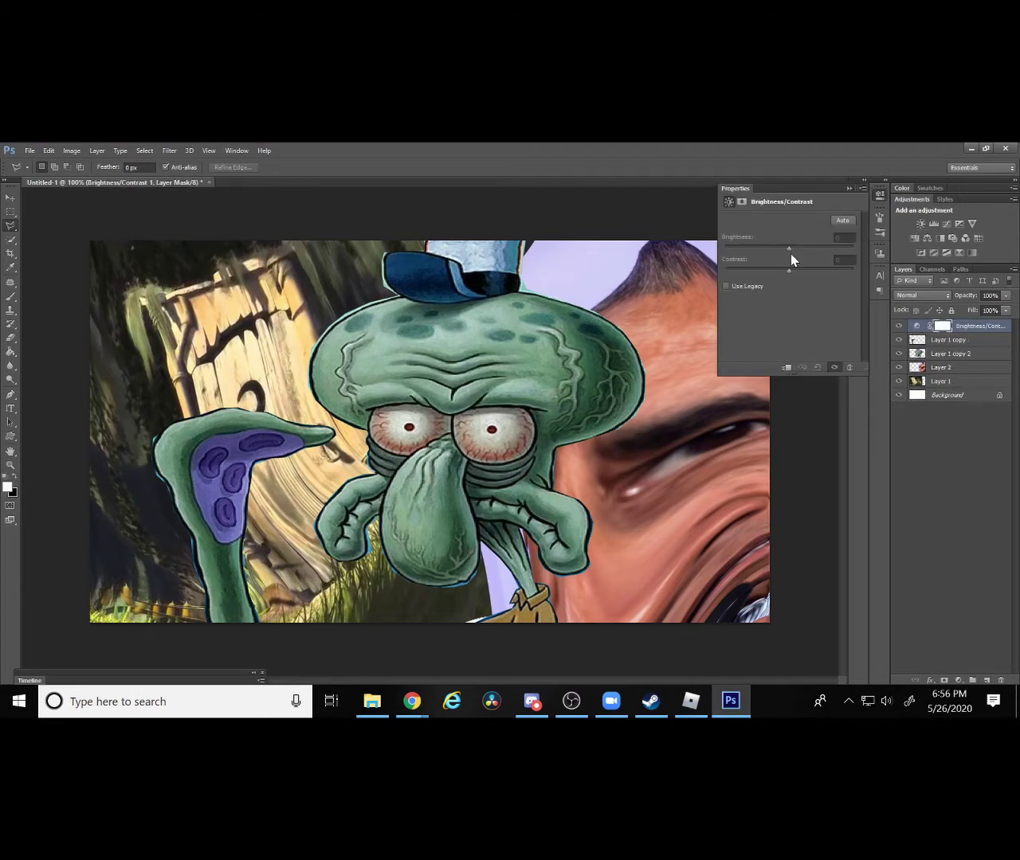
pyautogui.moveTo(821, 244); pyautogui.dragTo(891, 248)
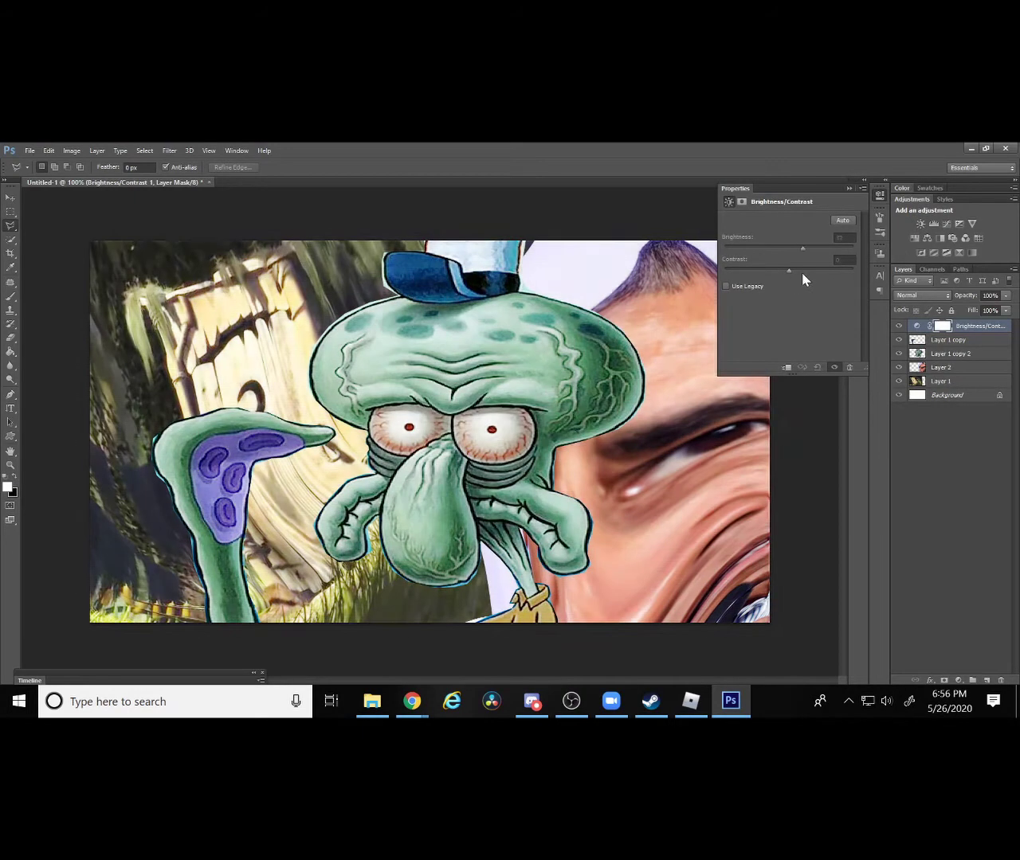
pyautogui.moveTo(786, 270); pyautogui.dragTo(921, 278)
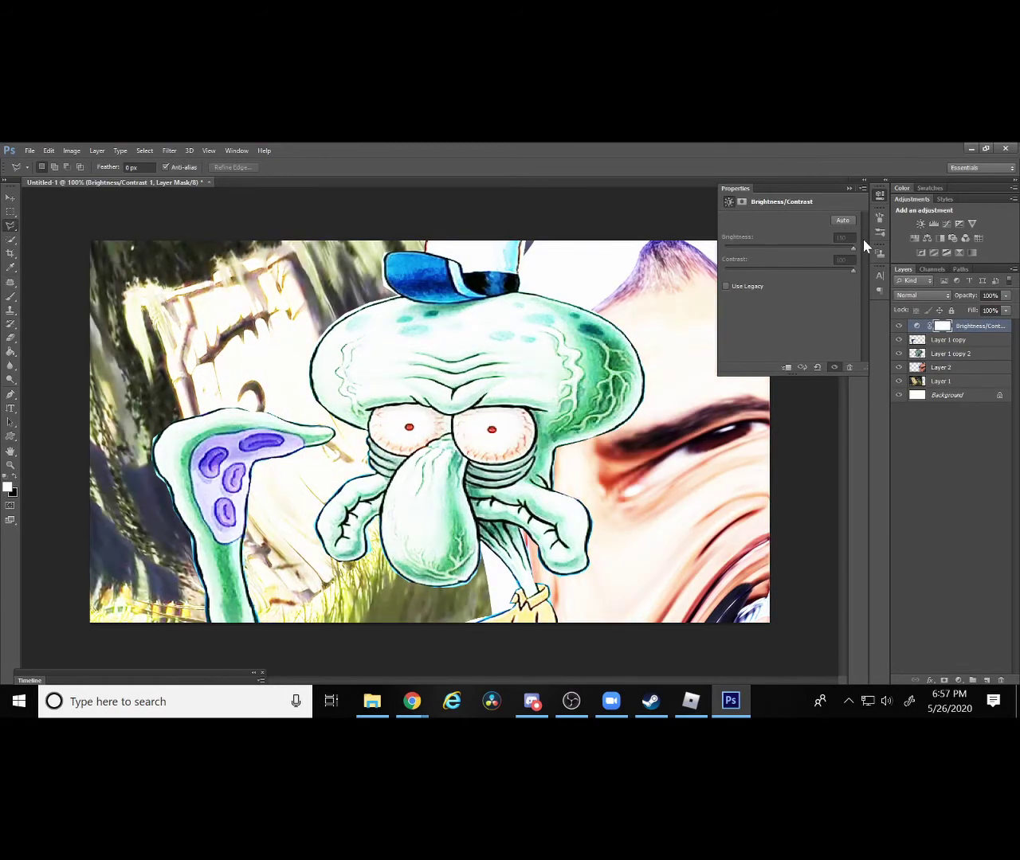
pyautogui.moveTo(849, 250)
pyautogui.mouseDown()
pyautogui.moveTo(721, 253)
pyautogui.moveTo(815, 275)
pyautogui.mouseUp()
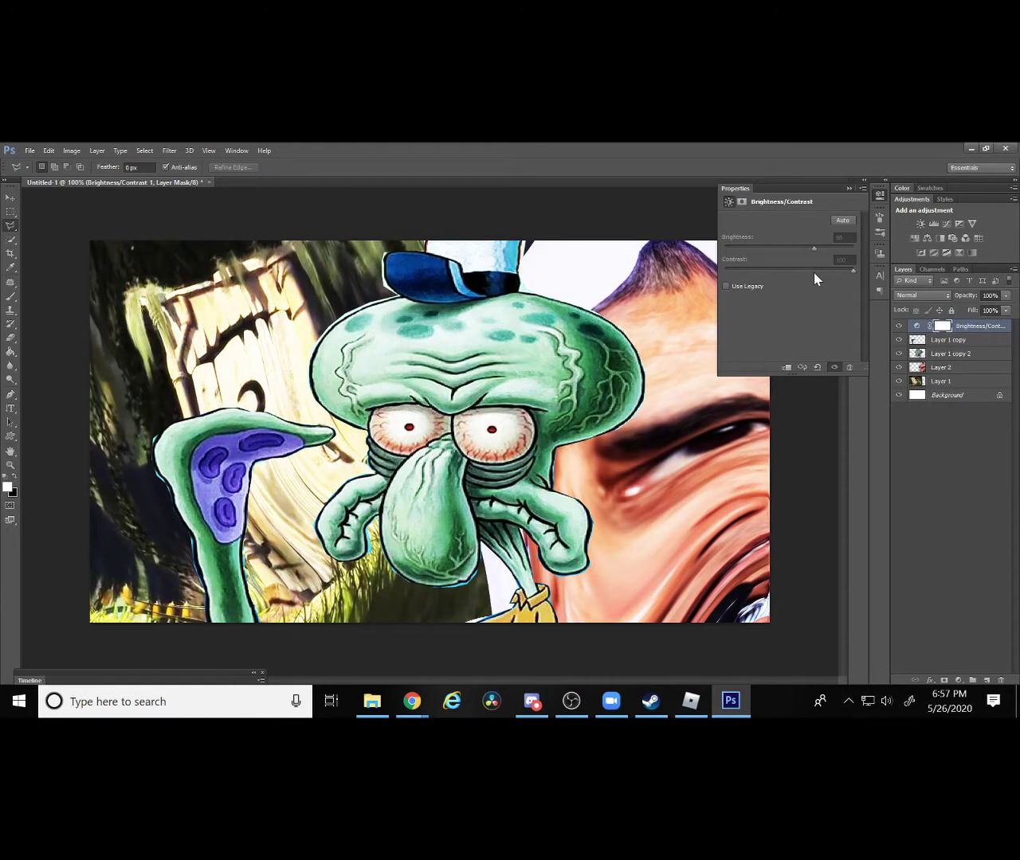
# Add a Levels layer, moving the midtone, black and white input sliders for harsh contrast.
pyautogui.click(934, 225)
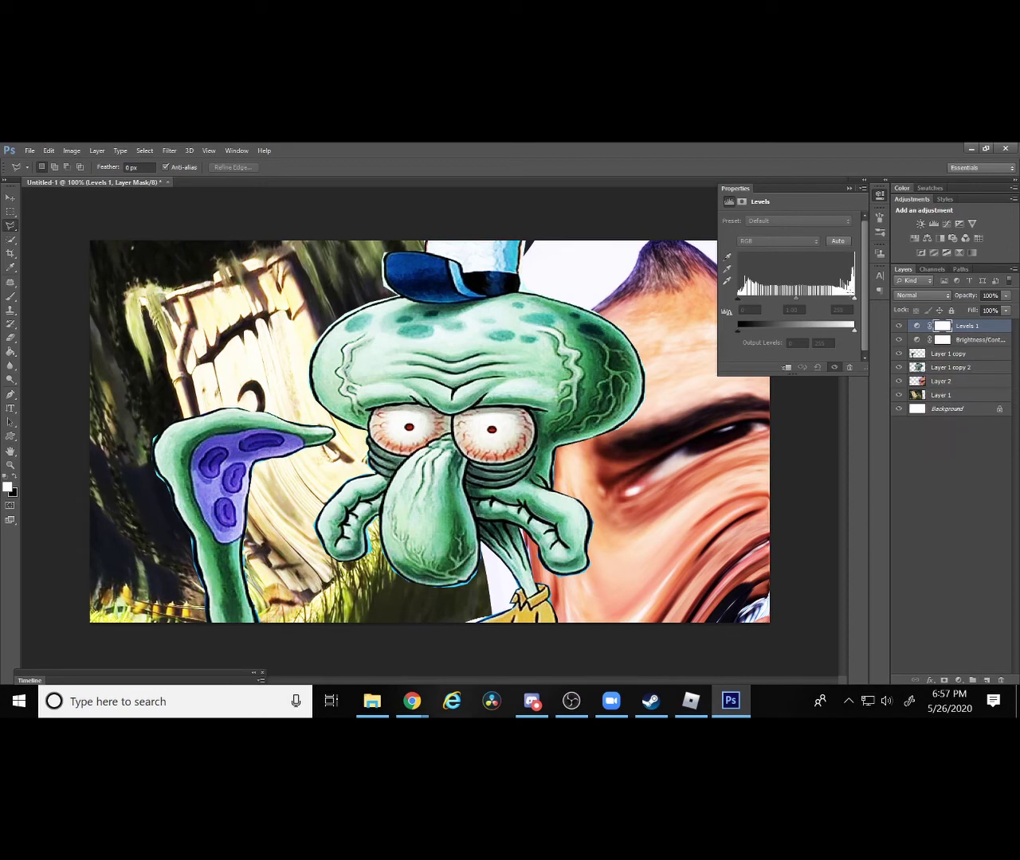
pyautogui.moveTo(796, 298)
pyautogui.mouseDown()
pyautogui.moveTo(848, 303)
pyautogui.moveTo(802, 308)
pyautogui.mouseUp()
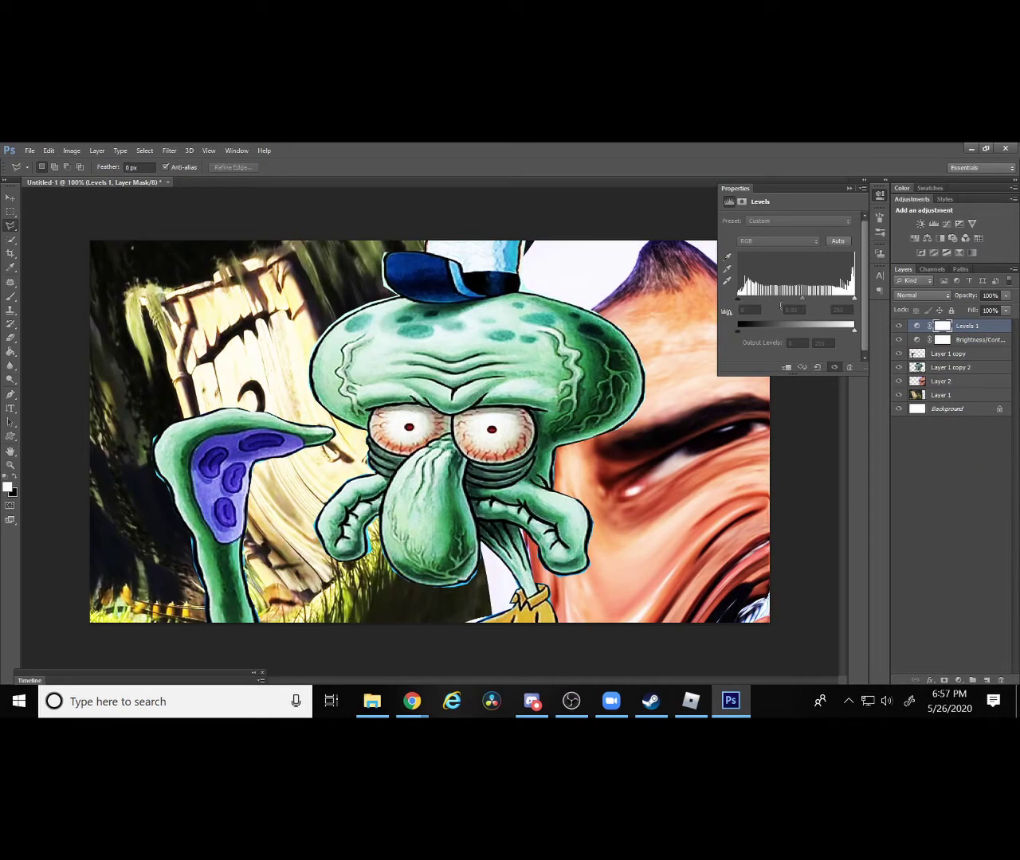
pyautogui.moveTo(738, 299)
pyautogui.mouseDown()
pyautogui.moveTo(784, 299)
pyautogui.moveTo(738, 299)
pyautogui.mouseUp()
pyautogui.moveTo(853, 300)
pyautogui.mouseDown()
pyautogui.moveTo(777, 299)
pyautogui.moveTo(812, 307)
pyautogui.moveTo(777, 299)
pyautogui.moveTo(796, 297)
pyautogui.mouseUp()
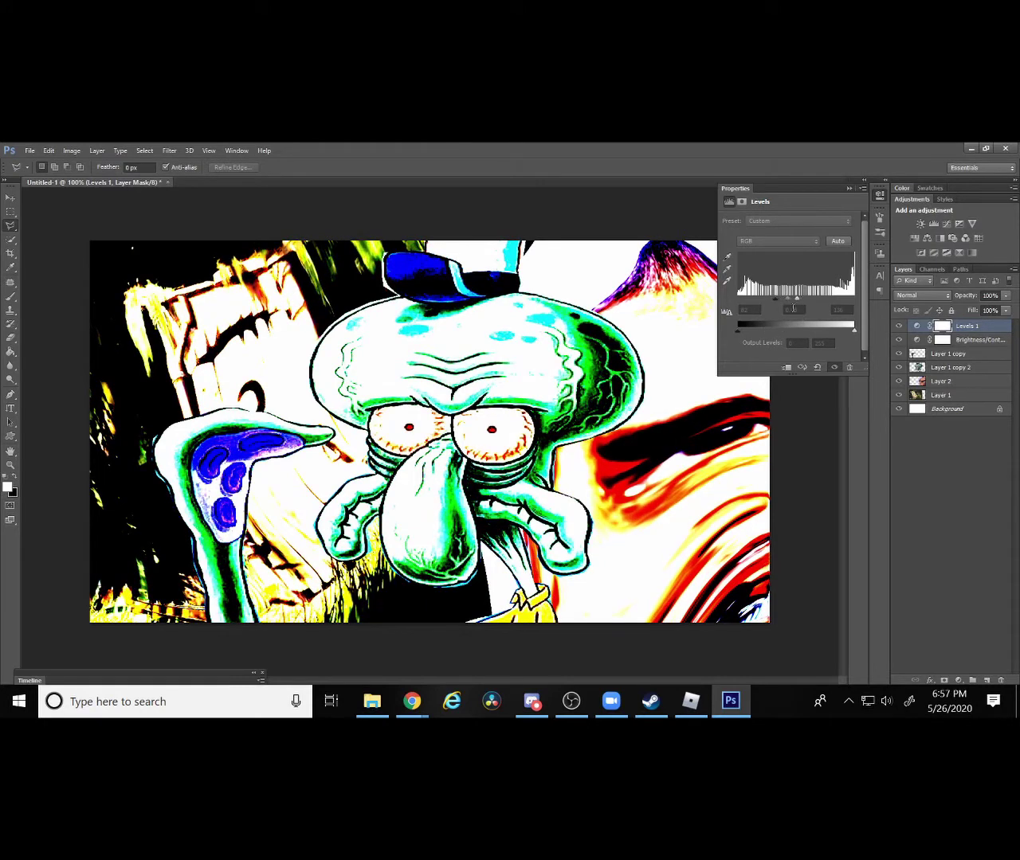
# Add a steepened Curves layer, then Exposure at +20, offset -0.5, gamma 0.95.
pyautogui.click(944, 226)
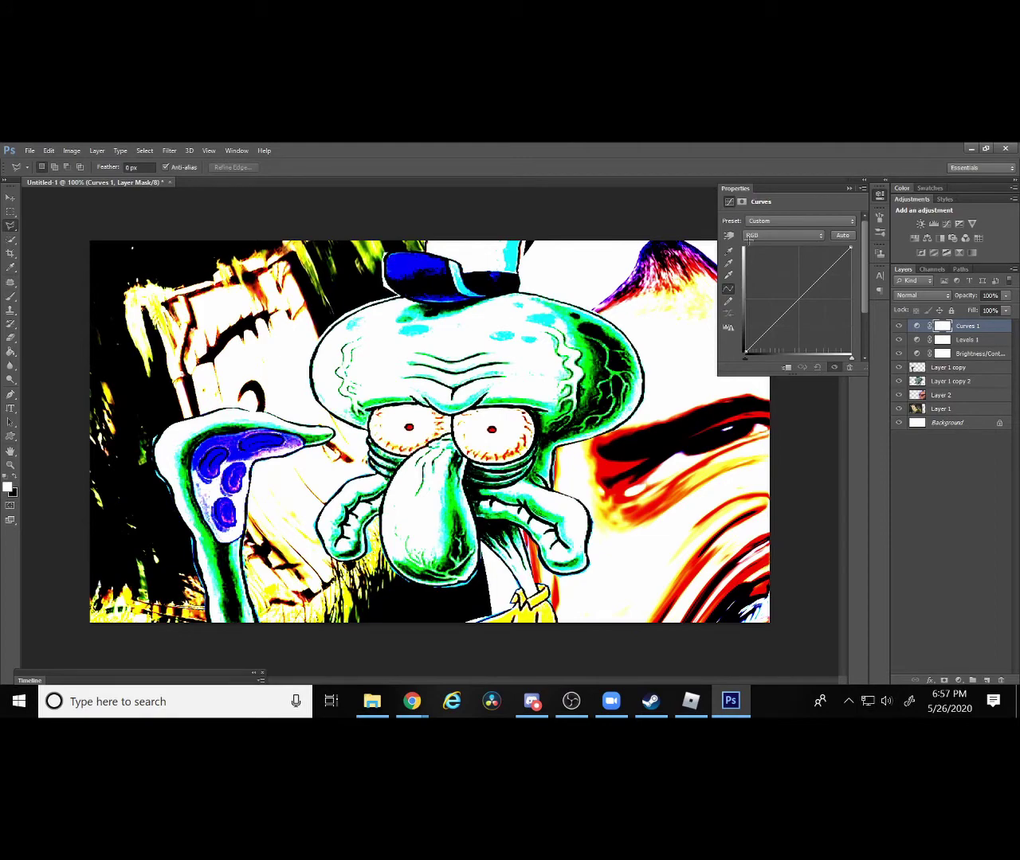
pyautogui.moveTo(750, 241)
pyautogui.mouseDown()
pyautogui.moveTo(743, 253)
pyautogui.moveTo(840, 334)
pyautogui.mouseUp()
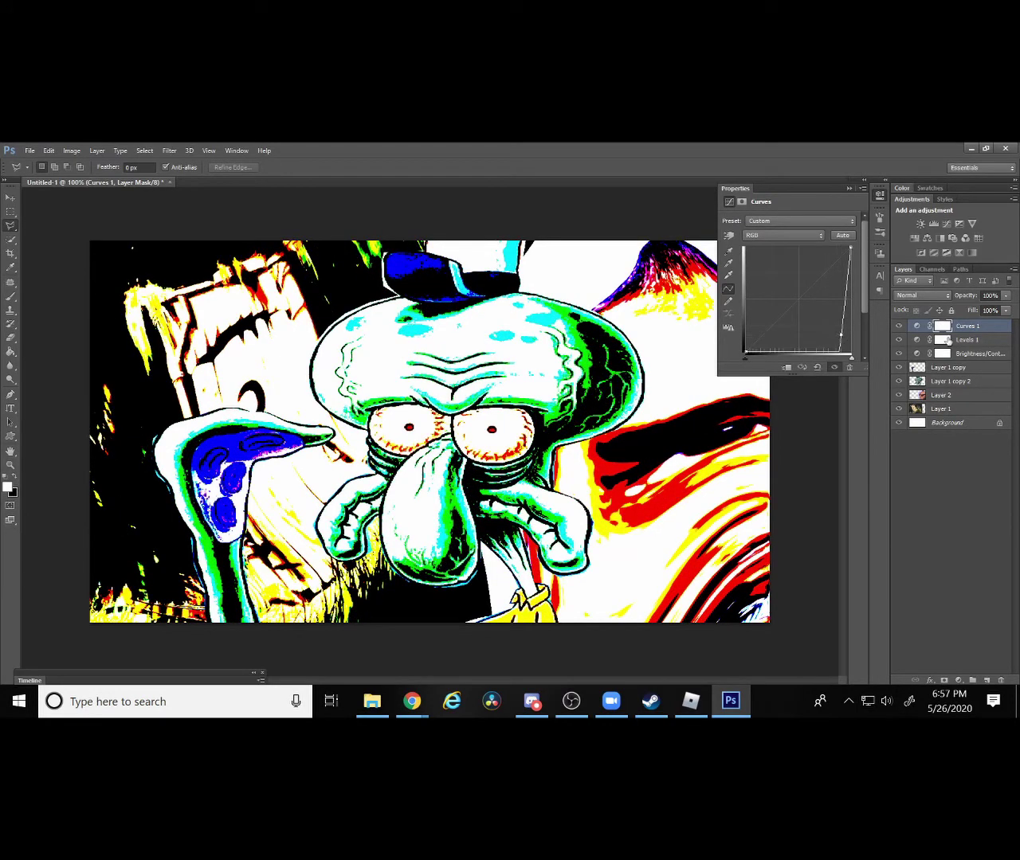
pyautogui.click(958, 225)
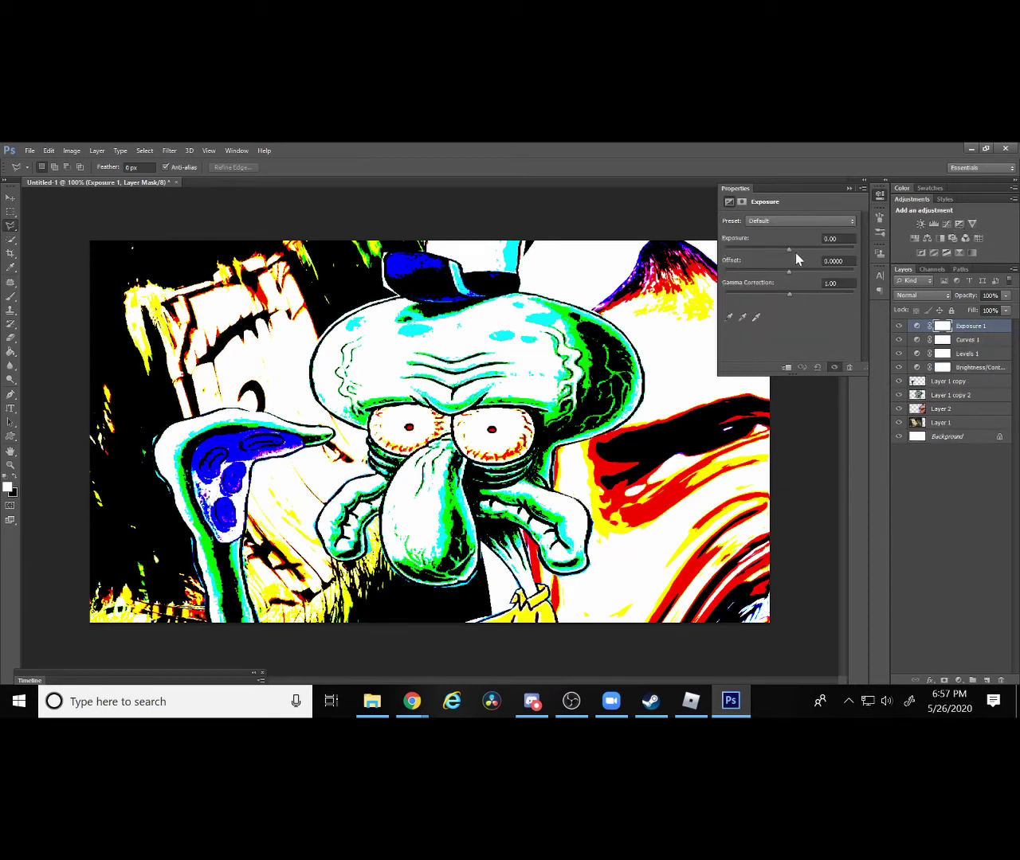
pyautogui.moveTo(789, 249); pyautogui.dragTo(202, 276)
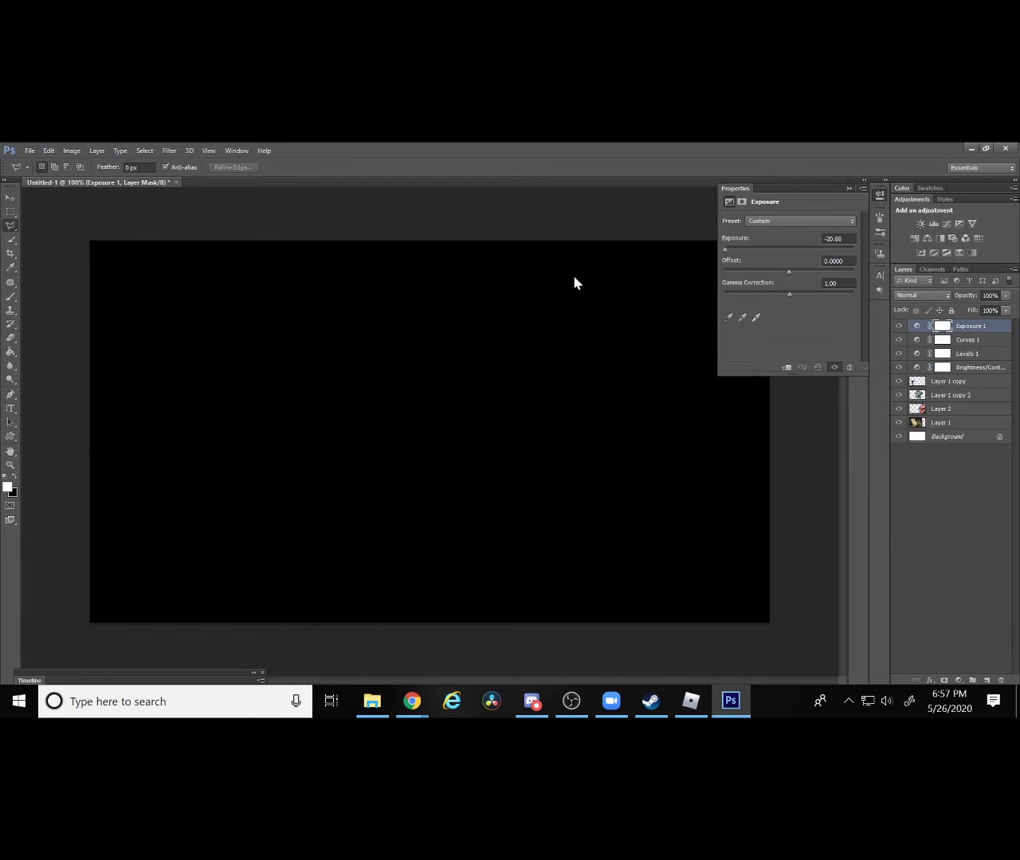
pyautogui.moveTo(689, 271); pyautogui.dragTo(979, 260)
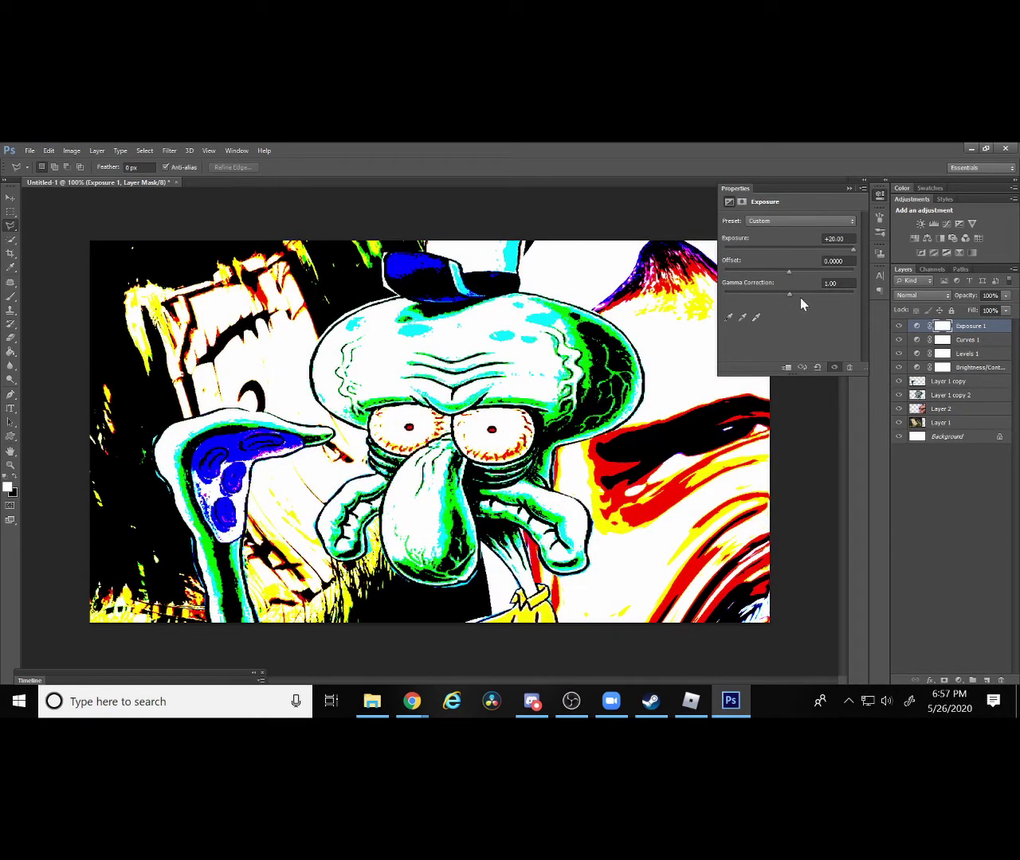
pyautogui.moveTo(852, 294); pyautogui.dragTo(791, 295)
pyautogui.click(898, 326)
pyautogui.click(897, 326)
pyautogui.moveTo(788, 271); pyautogui.dragTo(705, 307)
# Add Vibrance at Saturation +100, then Hue/Saturation at Hue -135, Saturation +100, Lightness +4.
pyautogui.click(971, 224)
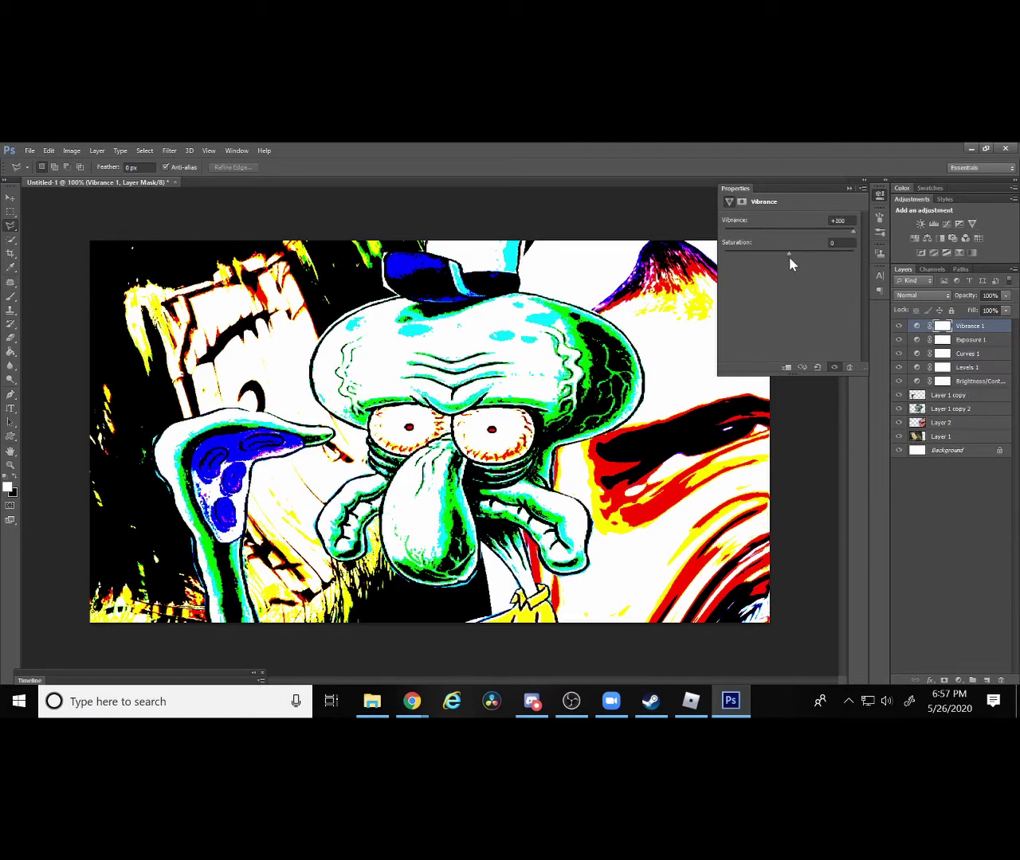
pyautogui.moveTo(819, 254); pyautogui.dragTo(854, 253)
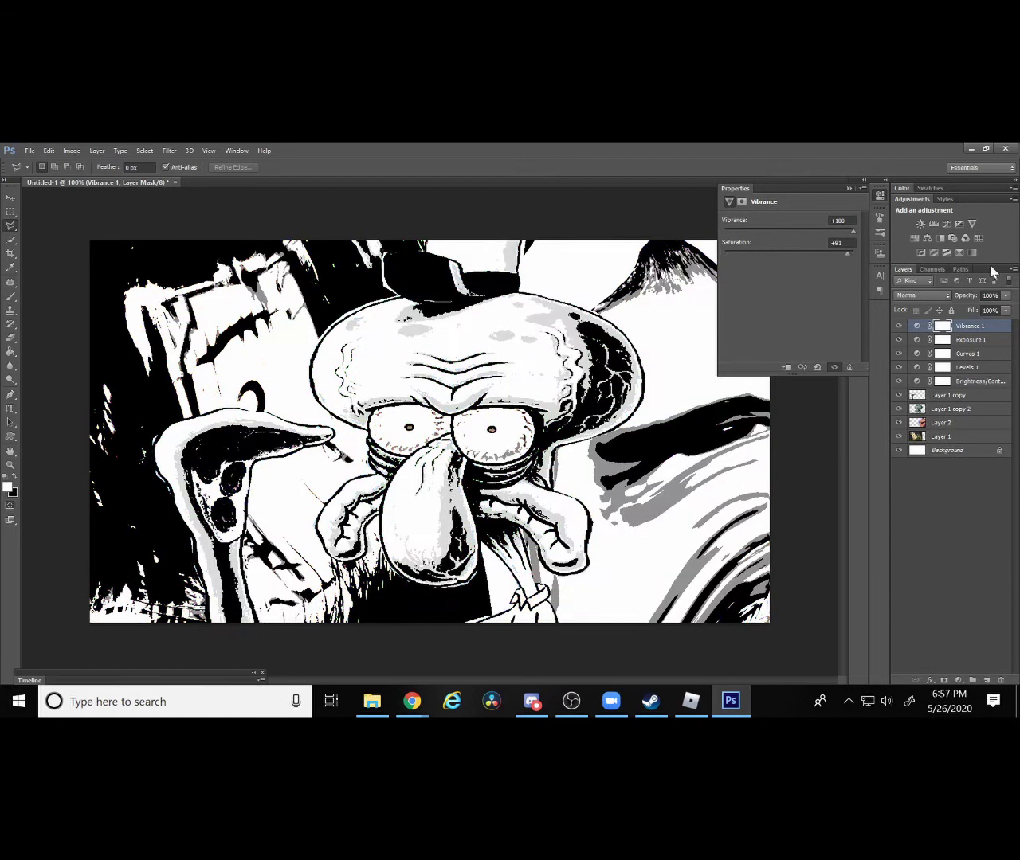
pyautogui.click(914, 240)
pyautogui.moveTo(789, 260)
pyautogui.mouseDown()
pyautogui.moveTo(858, 265)
pyautogui.moveTo(842, 283)
pyautogui.moveTo(874, 276)
pyautogui.moveTo(864, 294)
pyautogui.moveTo(723, 260)
pyautogui.mouseUp()
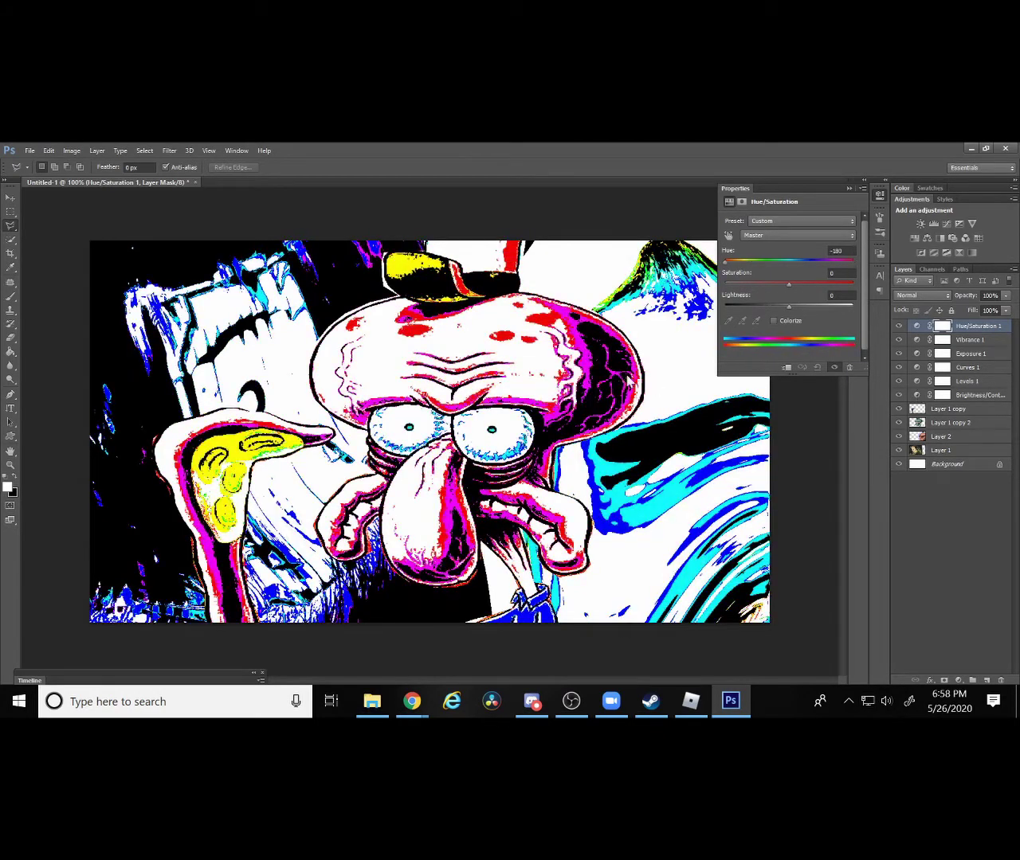
pyautogui.moveTo(870, 412)
pyautogui.mouseDown()
pyautogui.moveTo(736, 293)
pyautogui.moveTo(722, 296)
pyautogui.moveTo(737, 299)
pyautogui.mouseUp()
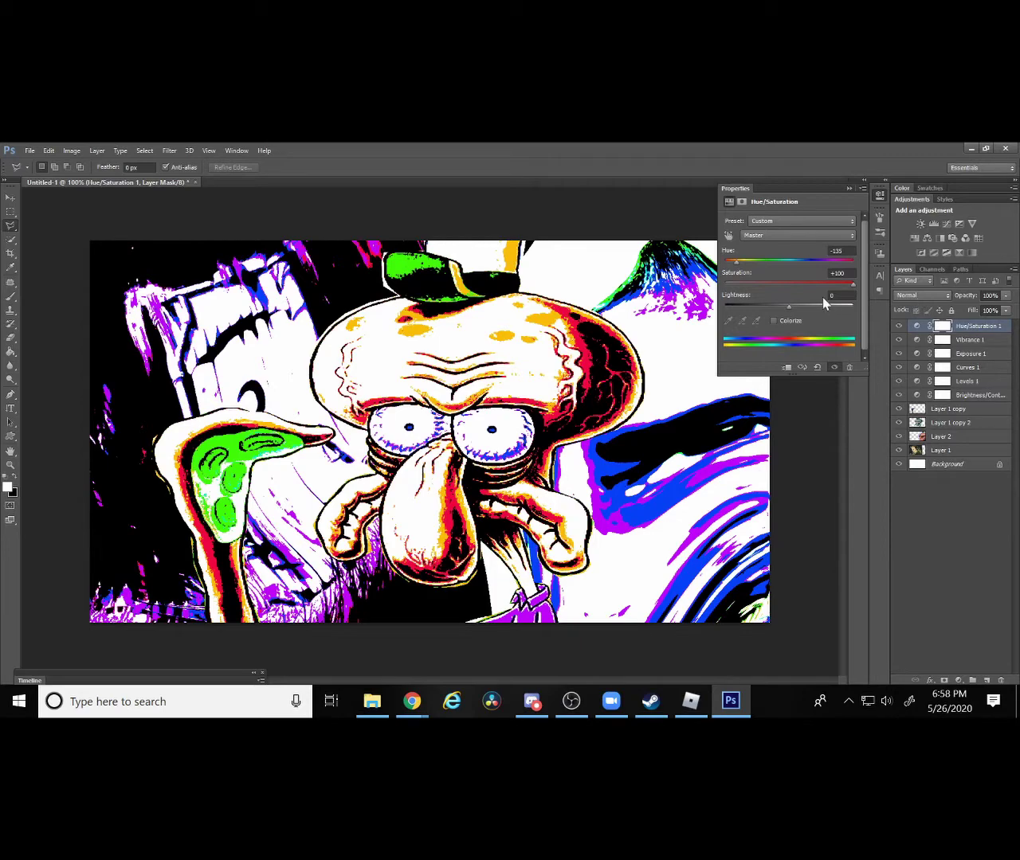
pyautogui.moveTo(799, 299); pyautogui.dragTo(792, 308)
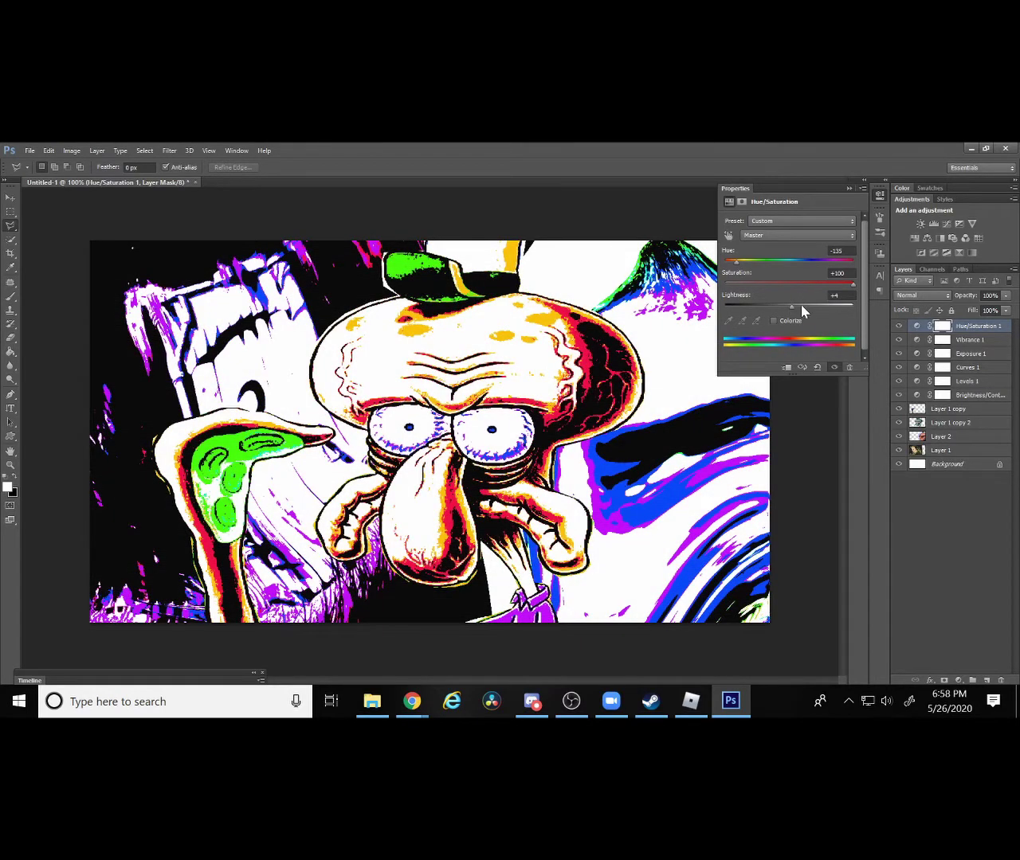
# Add Color Balance: midtones Red +100; highlights Cyan -100, Green +100, Yellow -100.
pyautogui.click(928, 242)
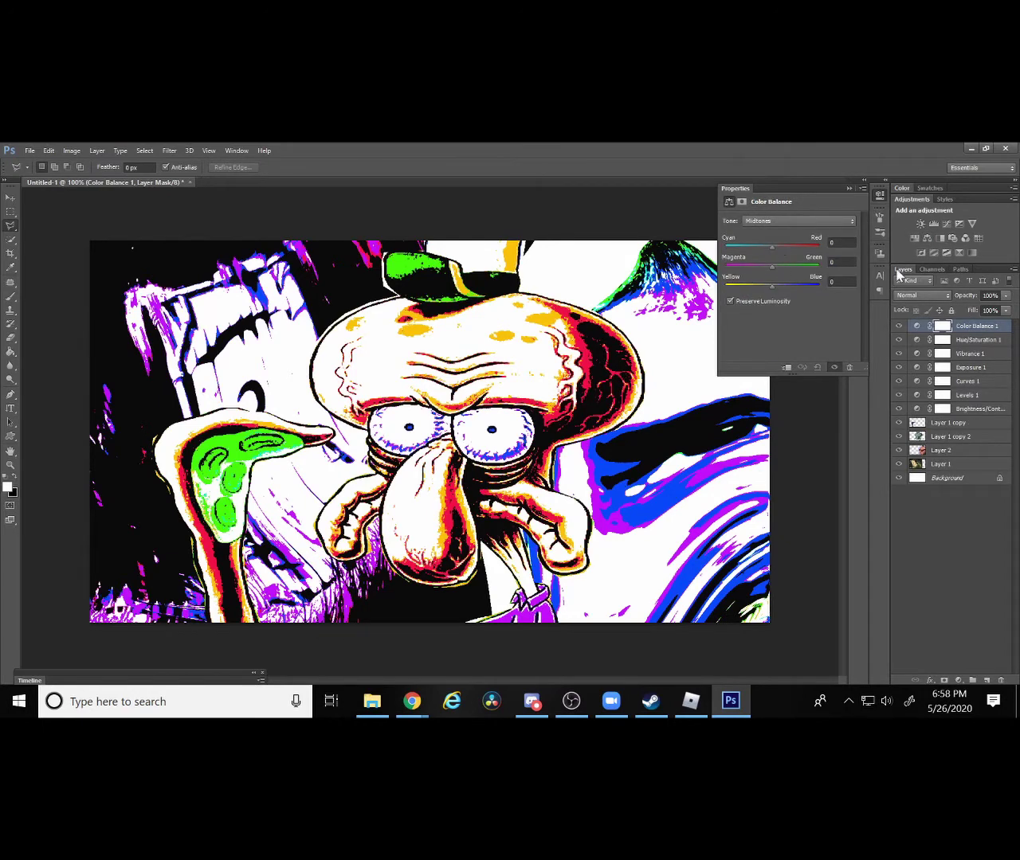
pyautogui.moveTo(769, 246); pyautogui.dragTo(855, 249)
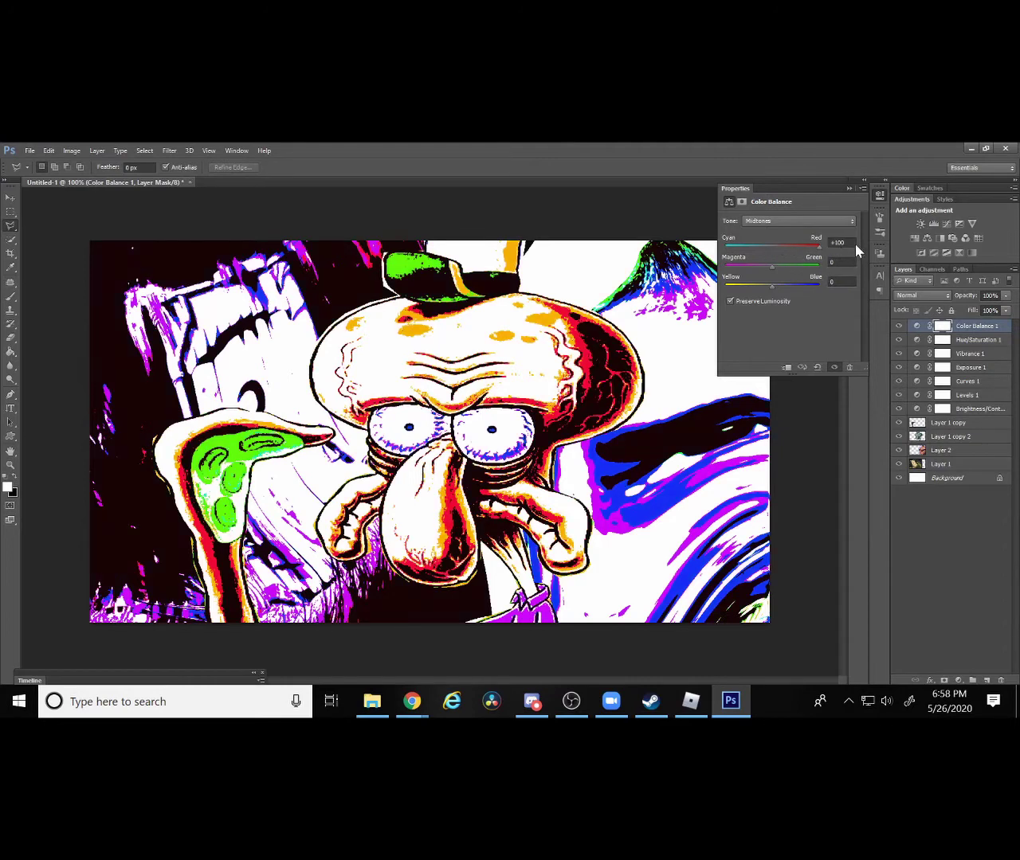
pyautogui.click(815, 221)
pyautogui.click(803, 223)
pyautogui.click(788, 243)
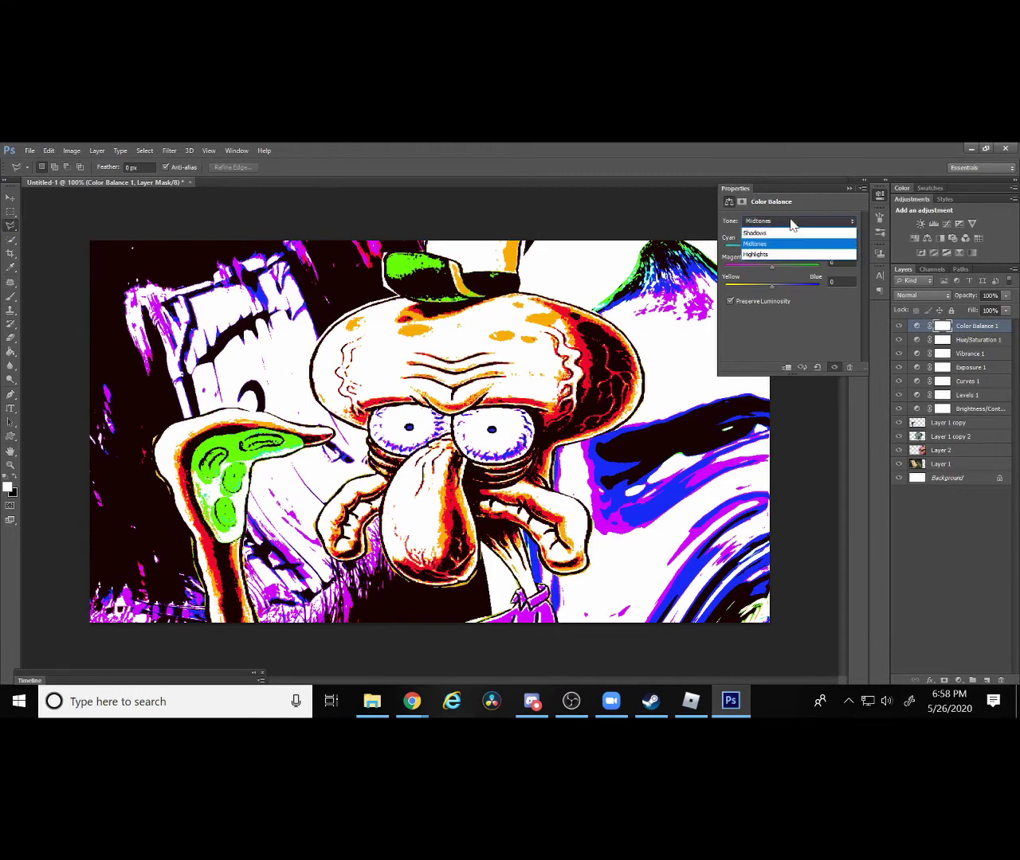
pyautogui.click(789, 251)
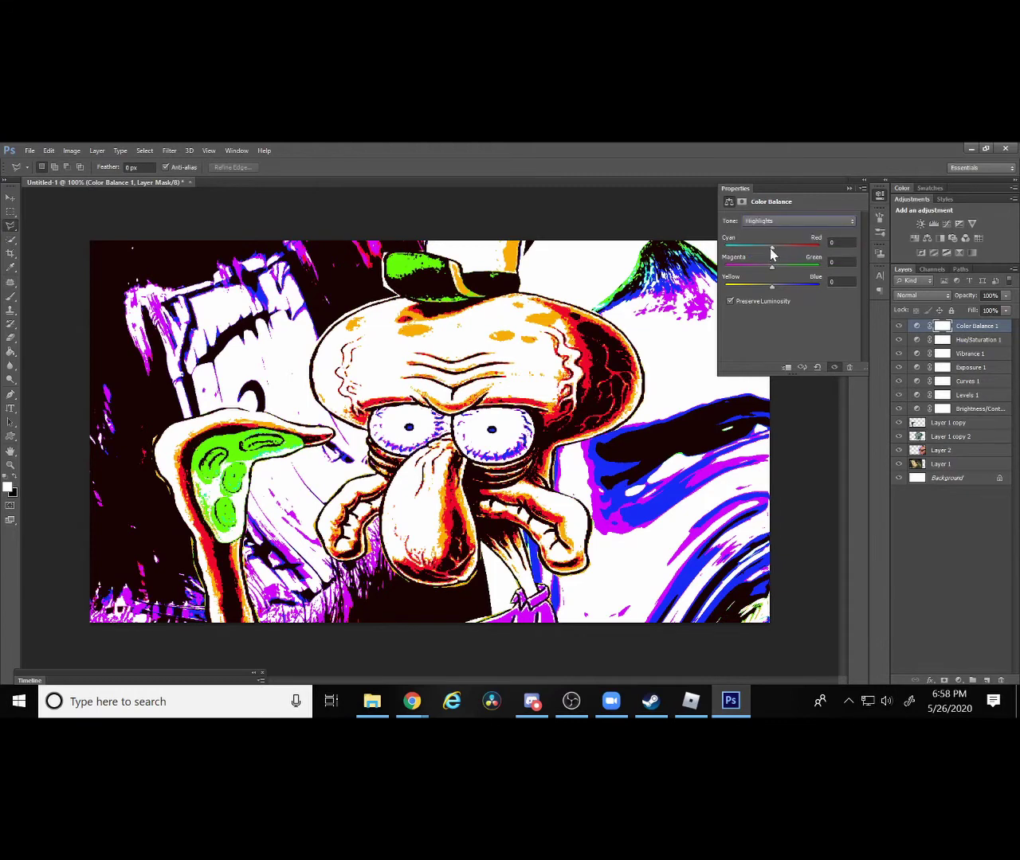
pyautogui.moveTo(771, 249); pyautogui.dragTo(645, 263)
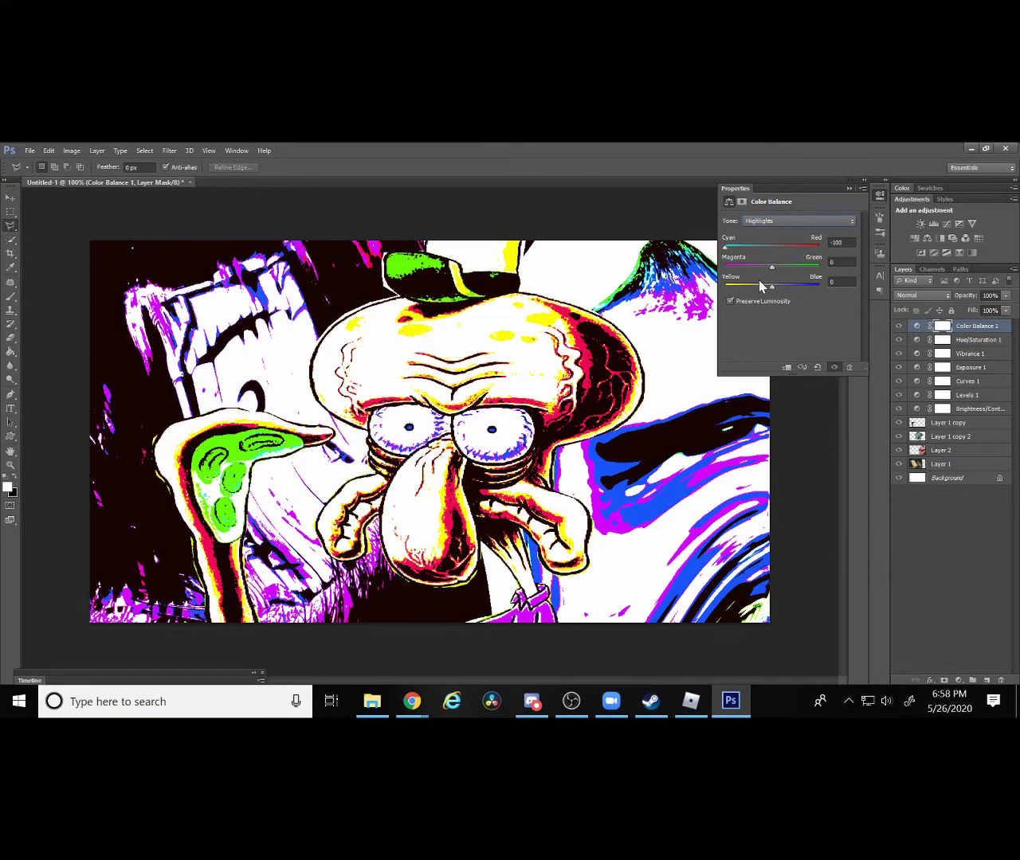
pyautogui.moveTo(771, 267); pyautogui.dragTo(932, 278)
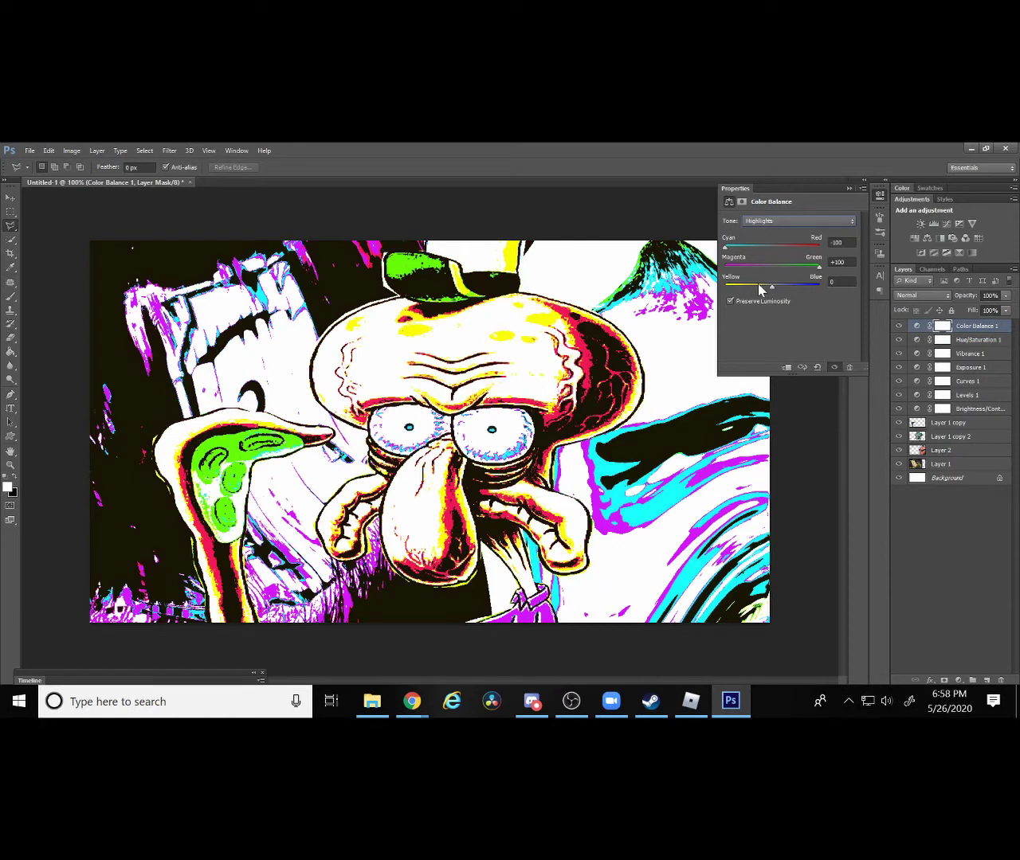
pyautogui.moveTo(771, 285); pyautogui.dragTo(685, 286)
# Convert Layer 2 to a smart object using Filter > Convert for Smart Filters.
pyautogui.click(950, 453)
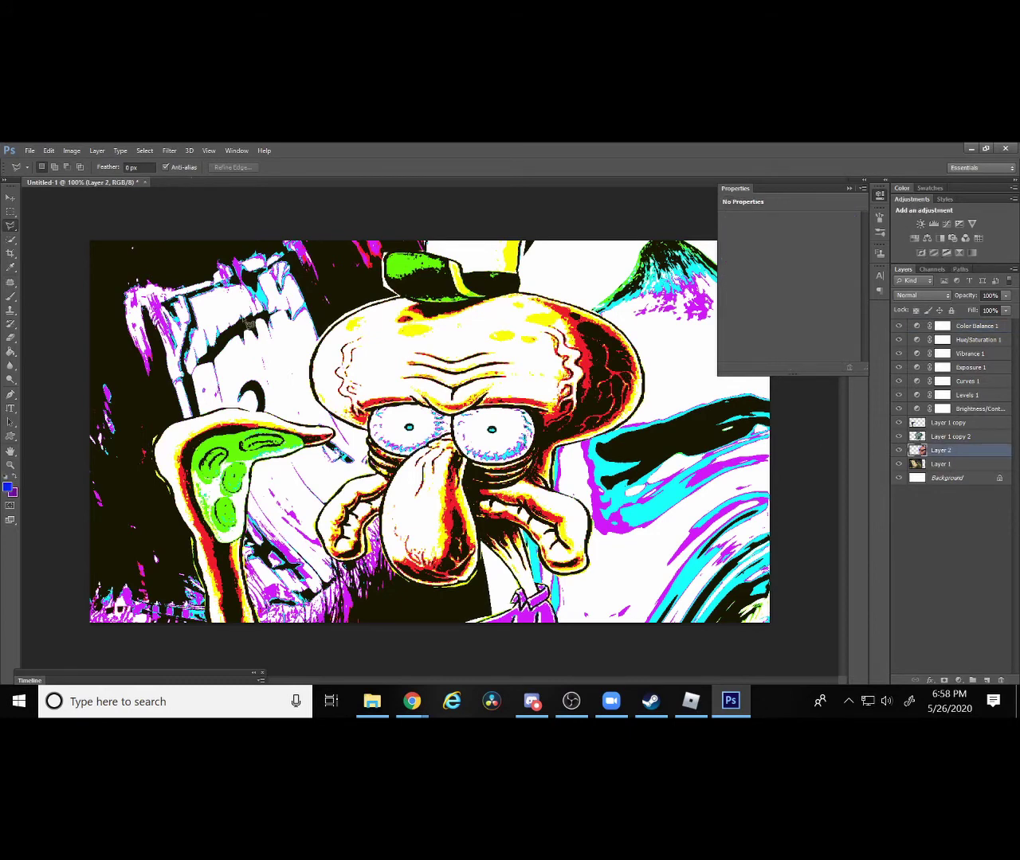
pyautogui.click(32, 150)
pyautogui.click(156, 150)
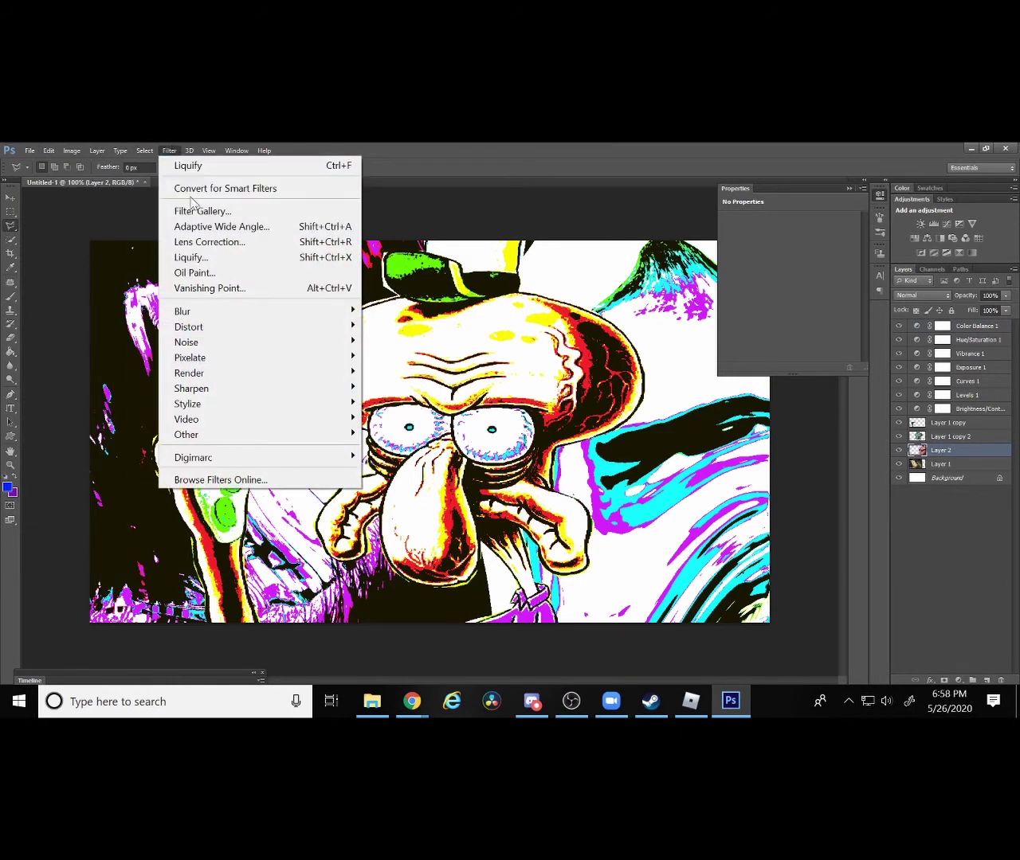
pyautogui.click(226, 189)
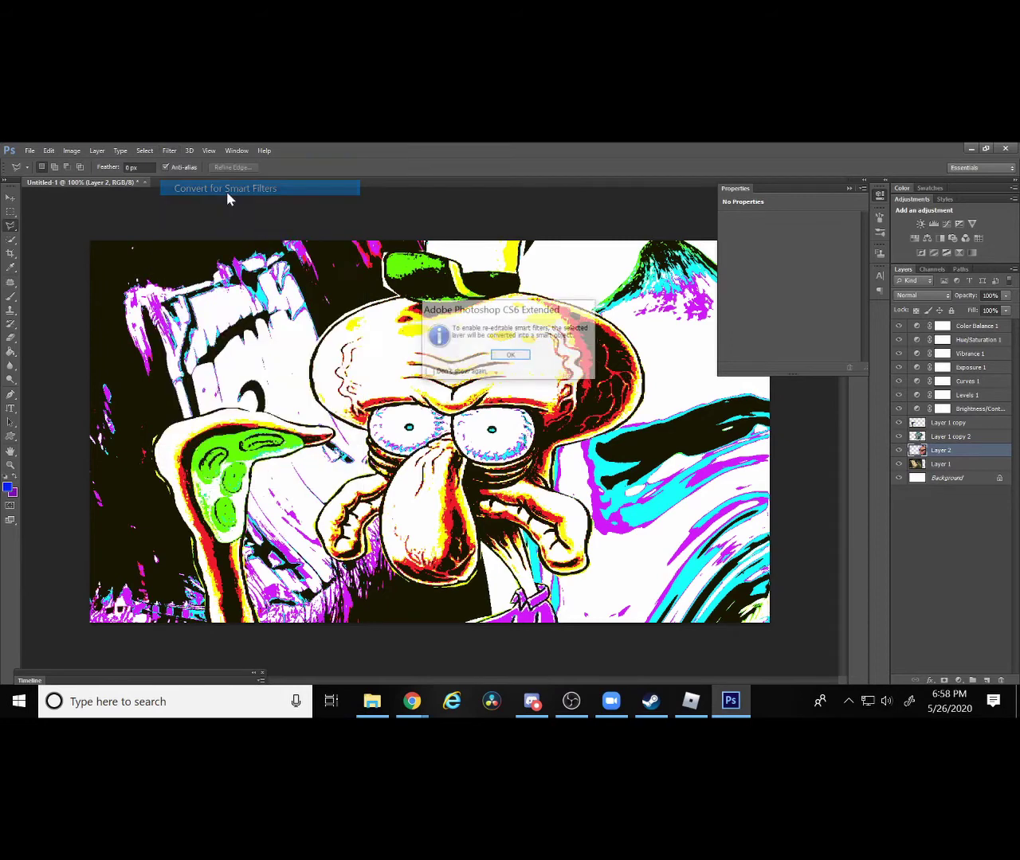
pyautogui.click(511, 355)
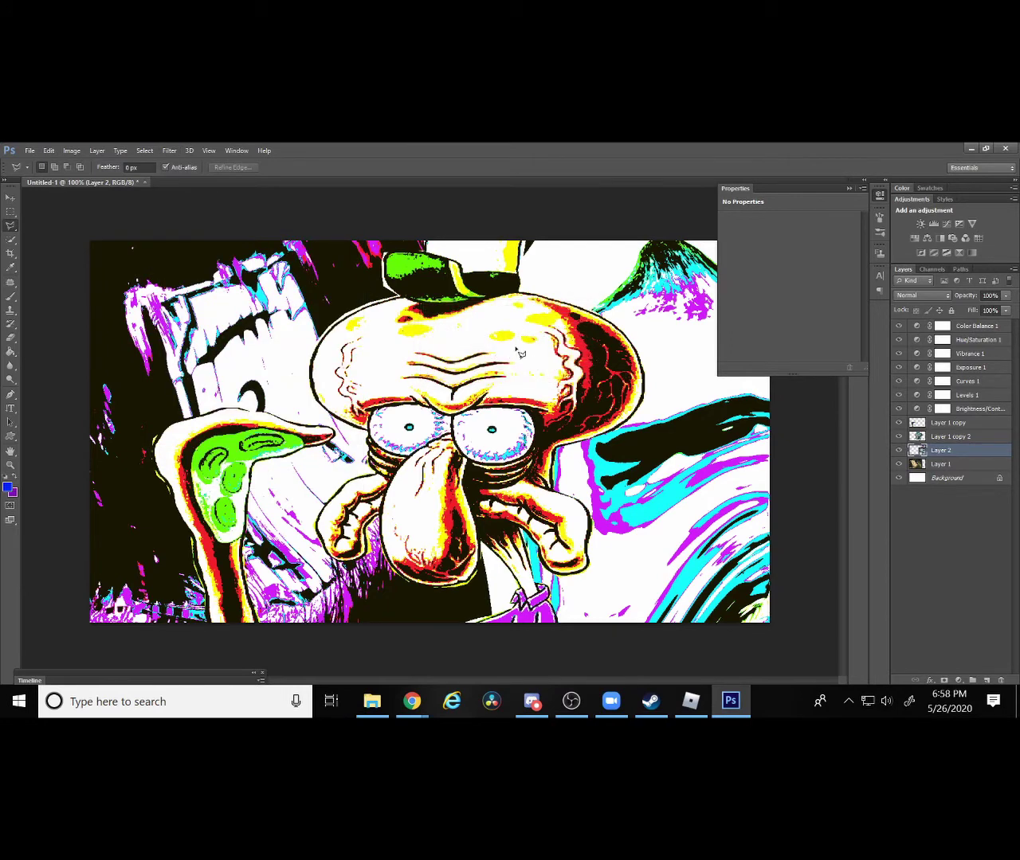
# Open the Oil Paint filter settings and cancel without applying it.
pyautogui.click(169, 150)
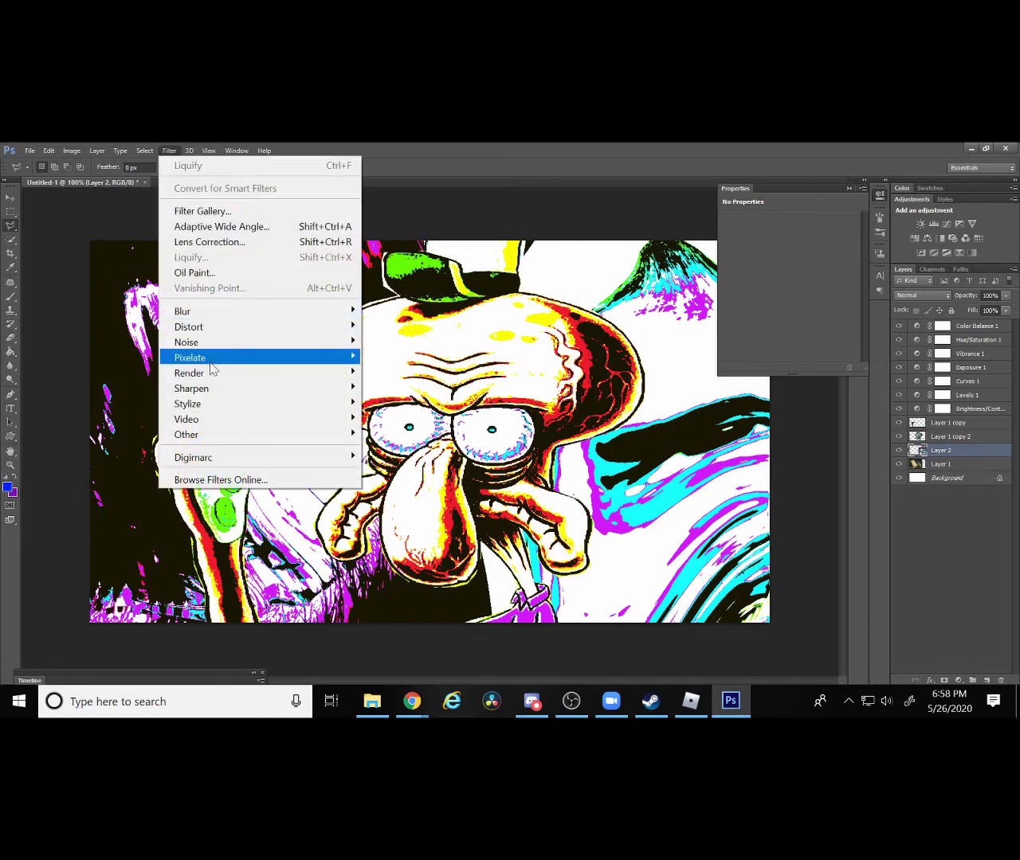
pyautogui.click(268, 273)
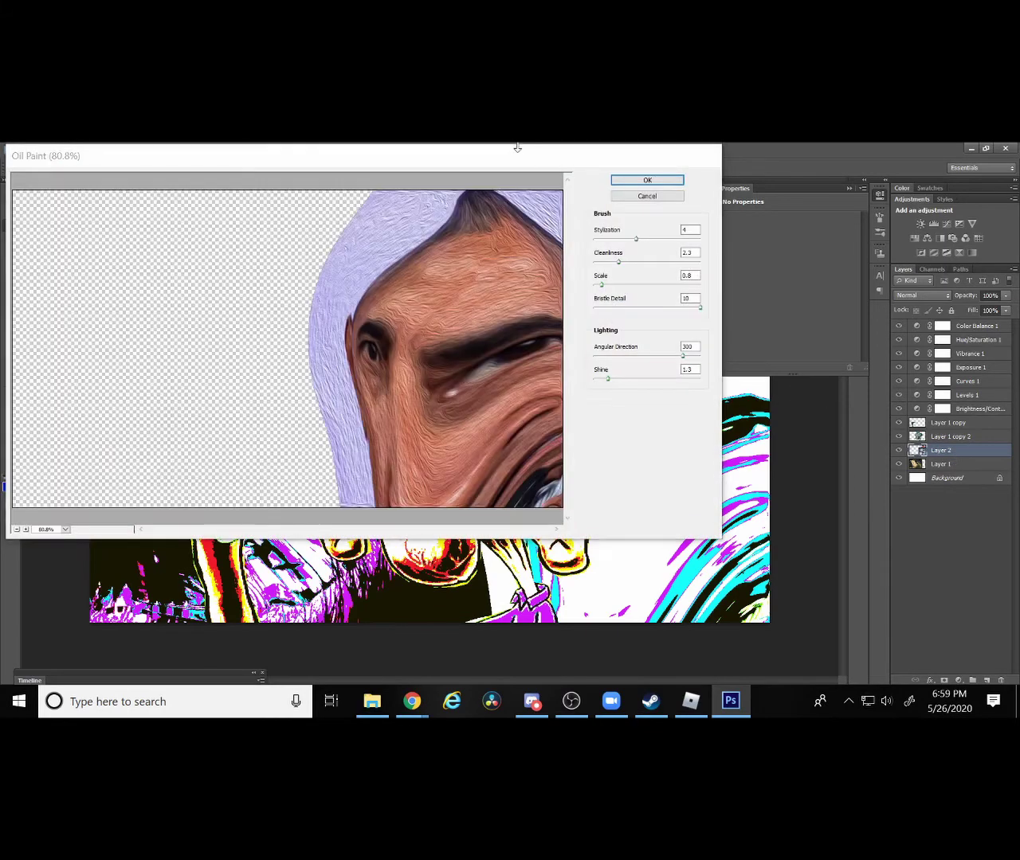
pyautogui.click(672, 198)
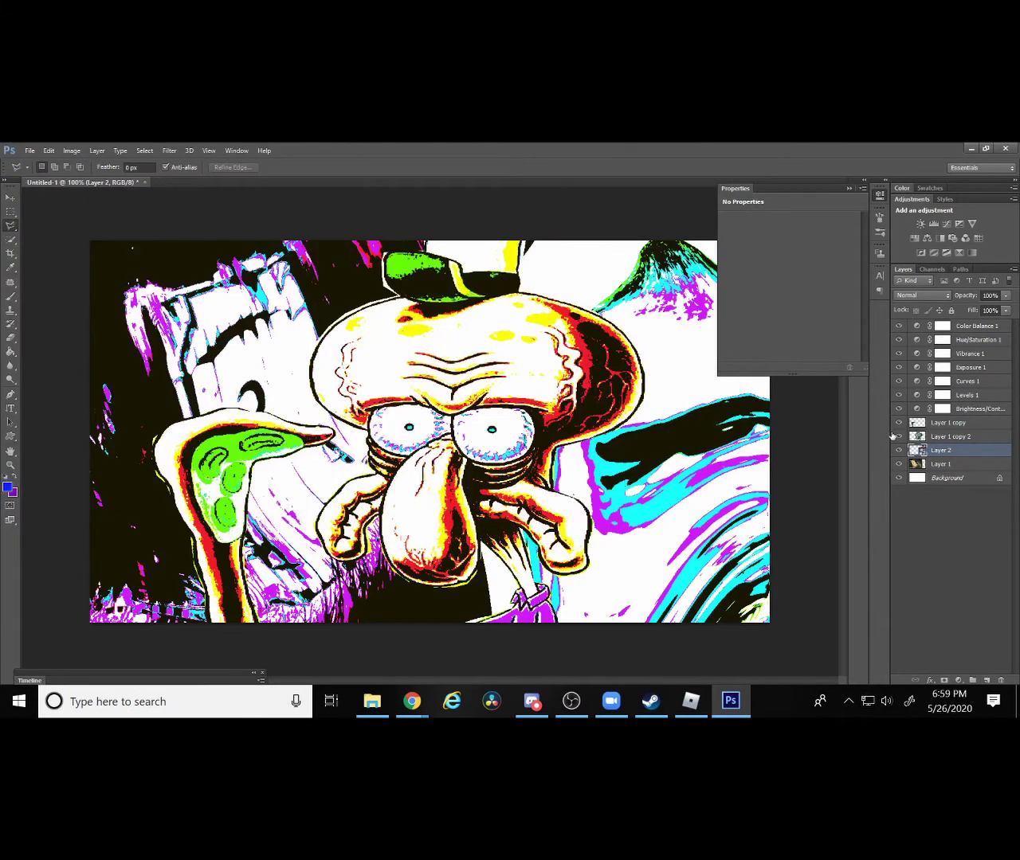
# Delete Layer 2, then undo to bring back the photo of the man.
pyautogui.rightClick(961, 459)
pyautogui.click(631, 237)
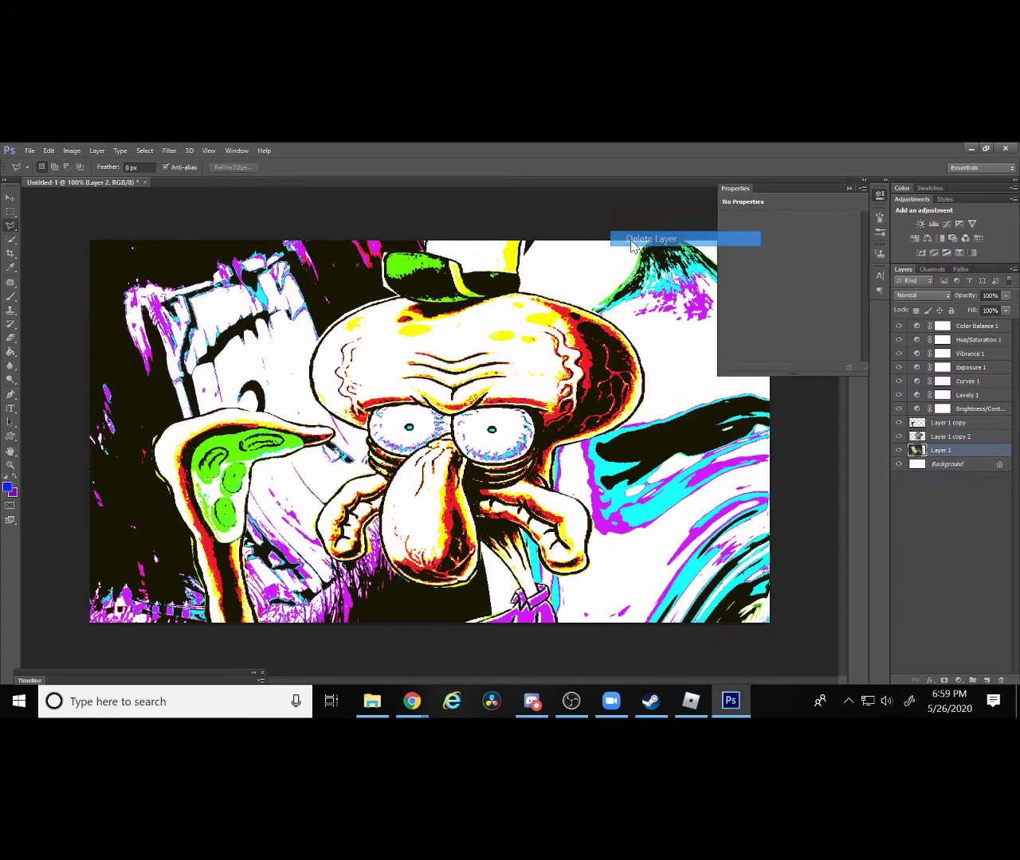
pyautogui.click(30, 151)
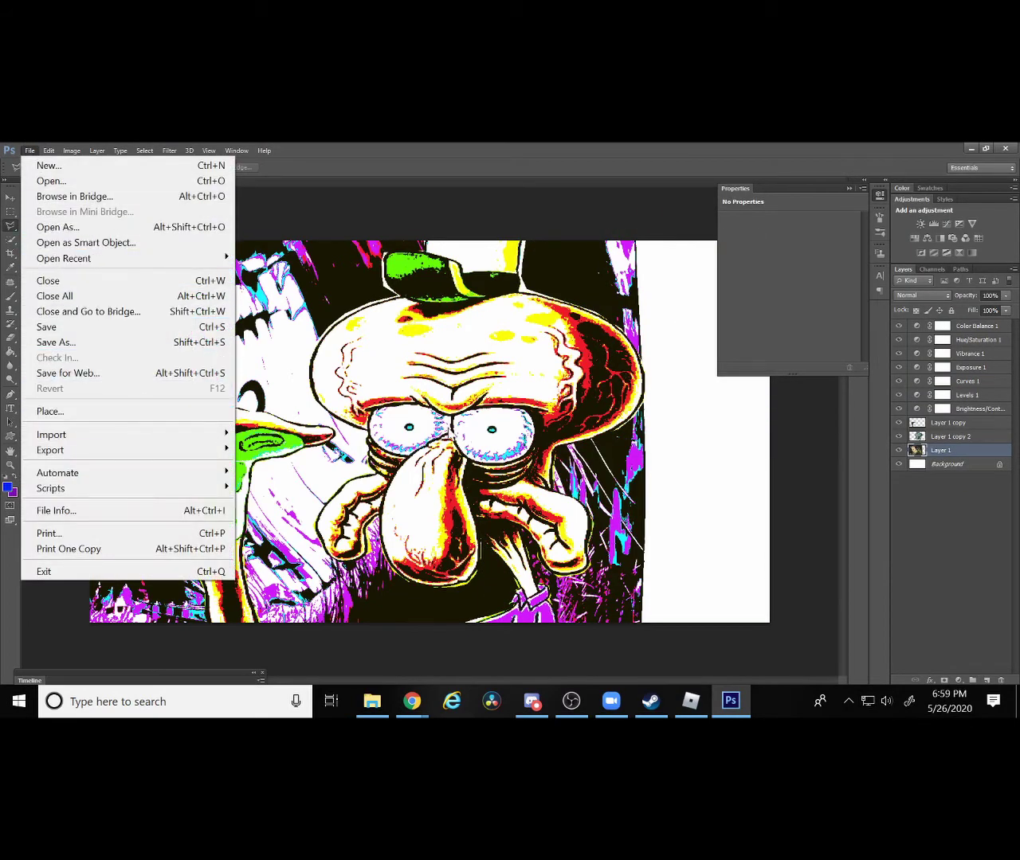
pyautogui.click(453, 435)
pyautogui.hotkey('ctrl', 'z')
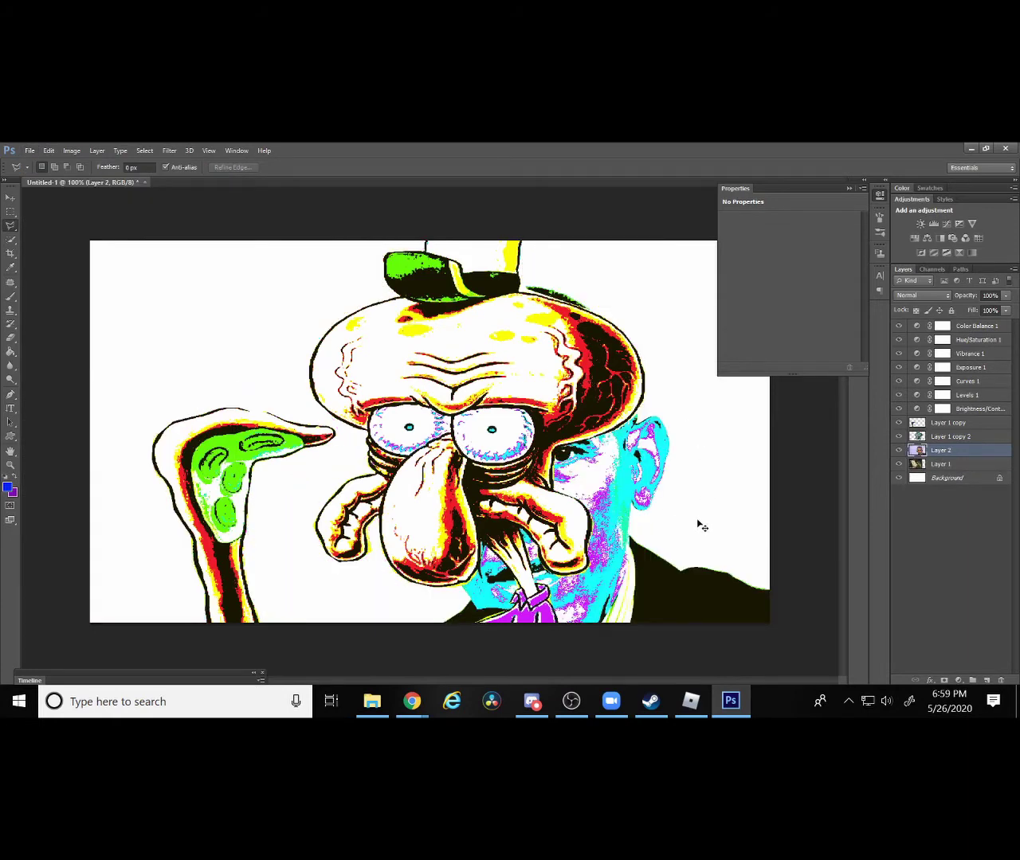
# Scale the man's photo down and move it to the collage's right side behind Squidward.
pyautogui.hotkey('ctrl', 't')
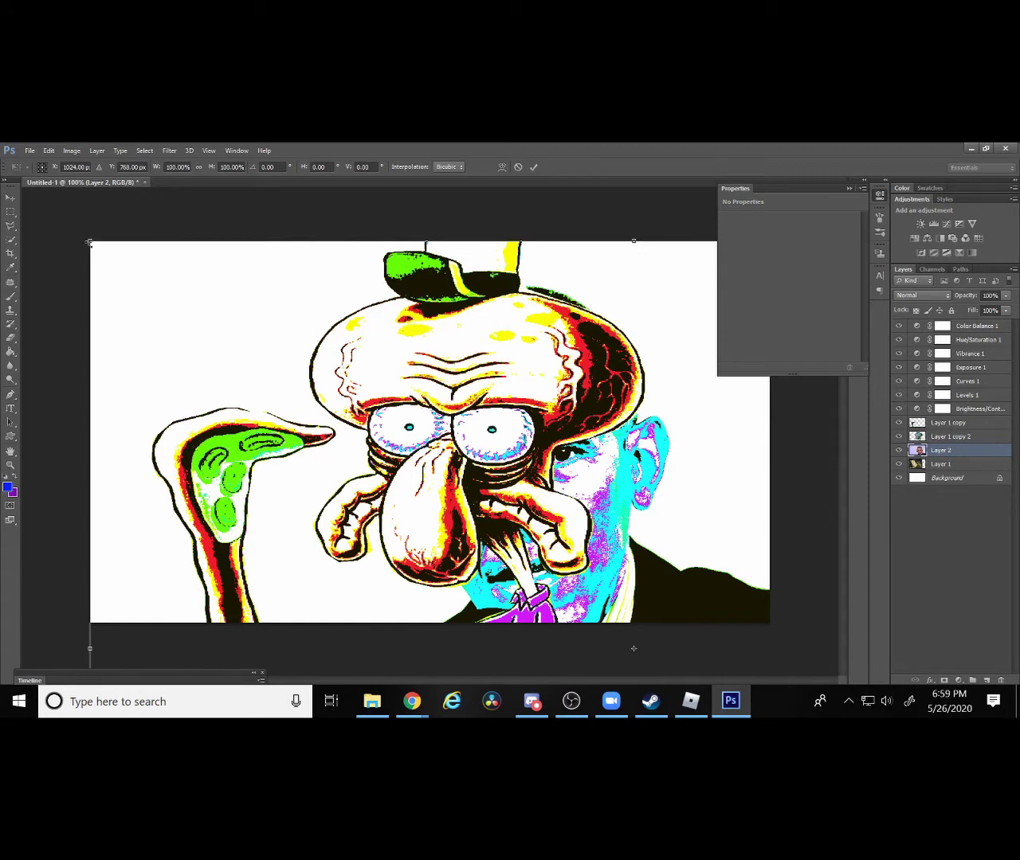
pyautogui.moveTo(89, 243)
pyautogui.mouseDown()
pyautogui.moveTo(573, 528)
pyautogui.moveTo(416, 233)
pyautogui.mouseUp()
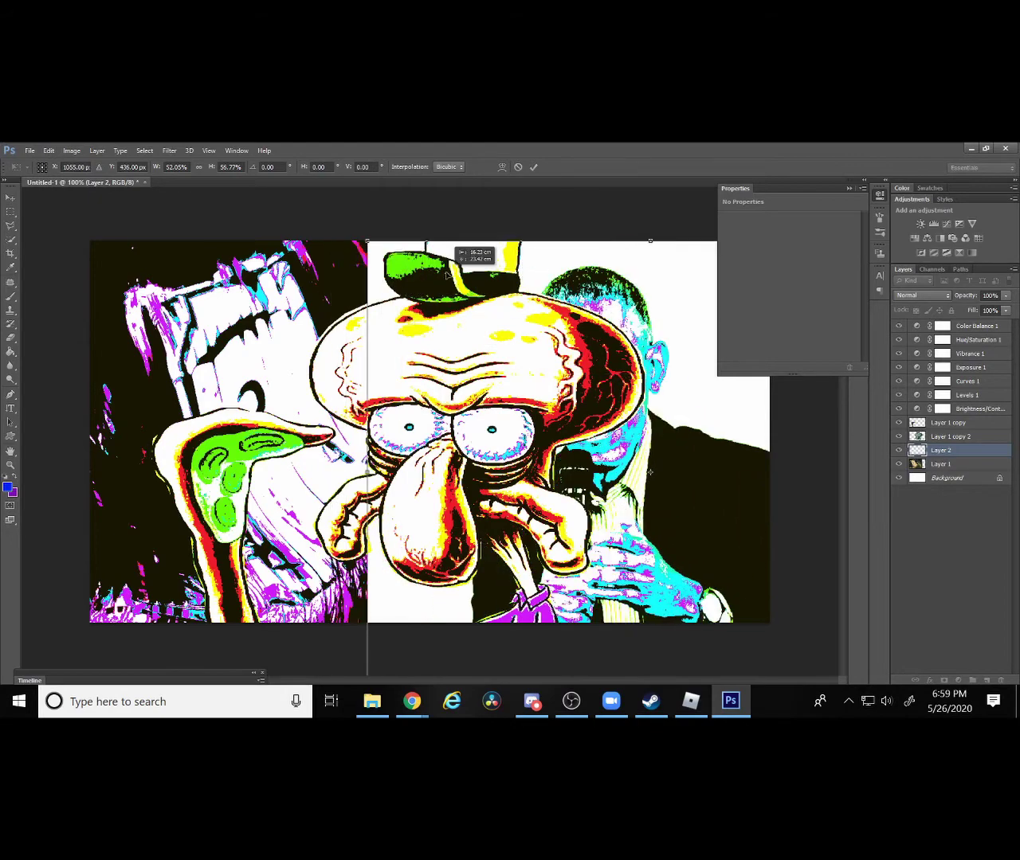
pyautogui.moveTo(463, 274); pyautogui.dragTo(480, 253)
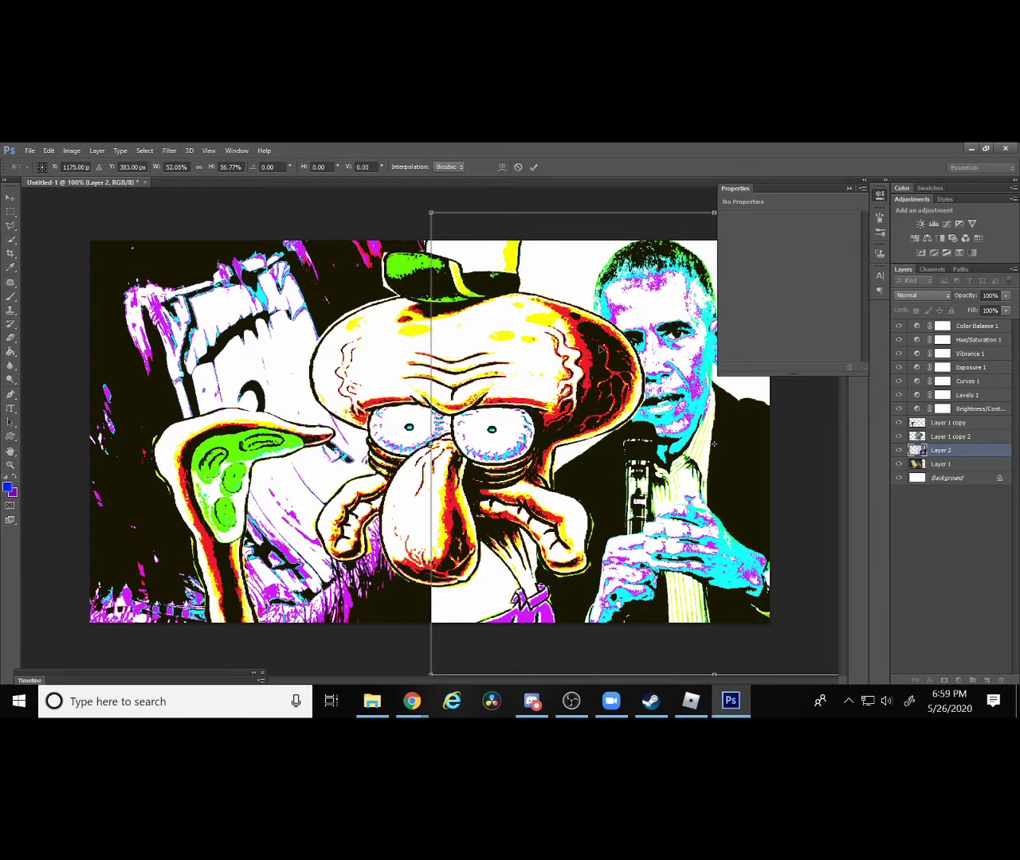
pyautogui.press('Return')
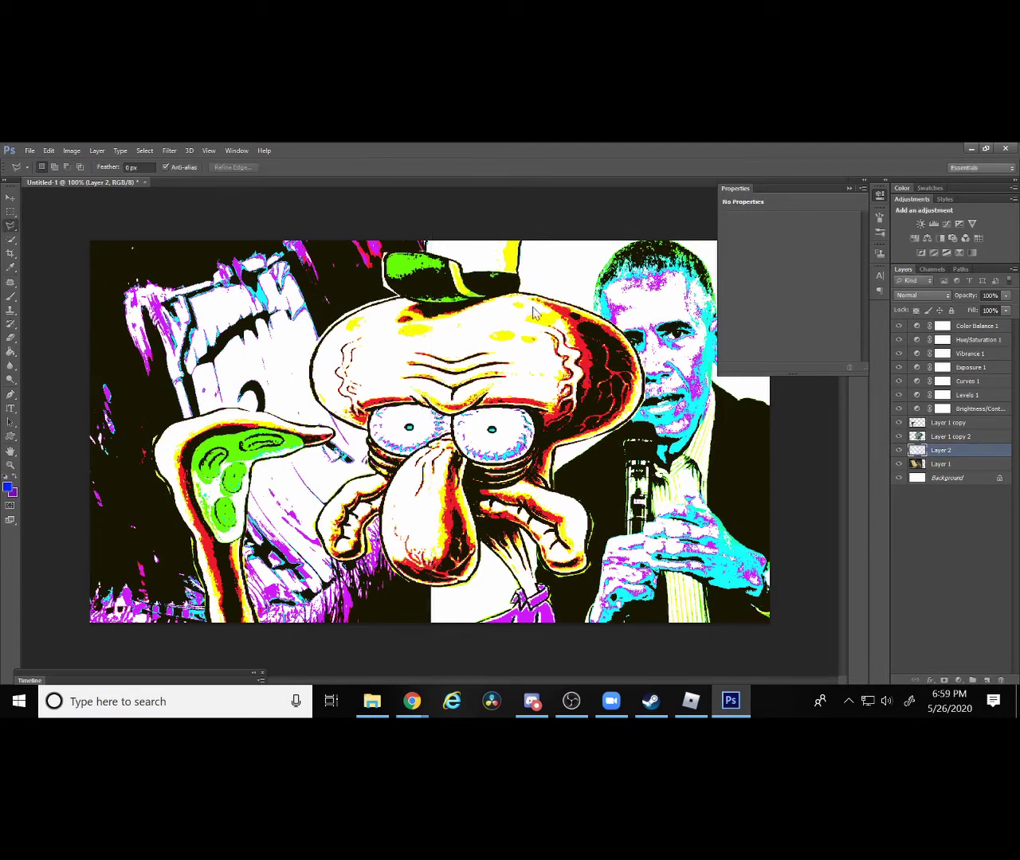
pyautogui.click(170, 151)
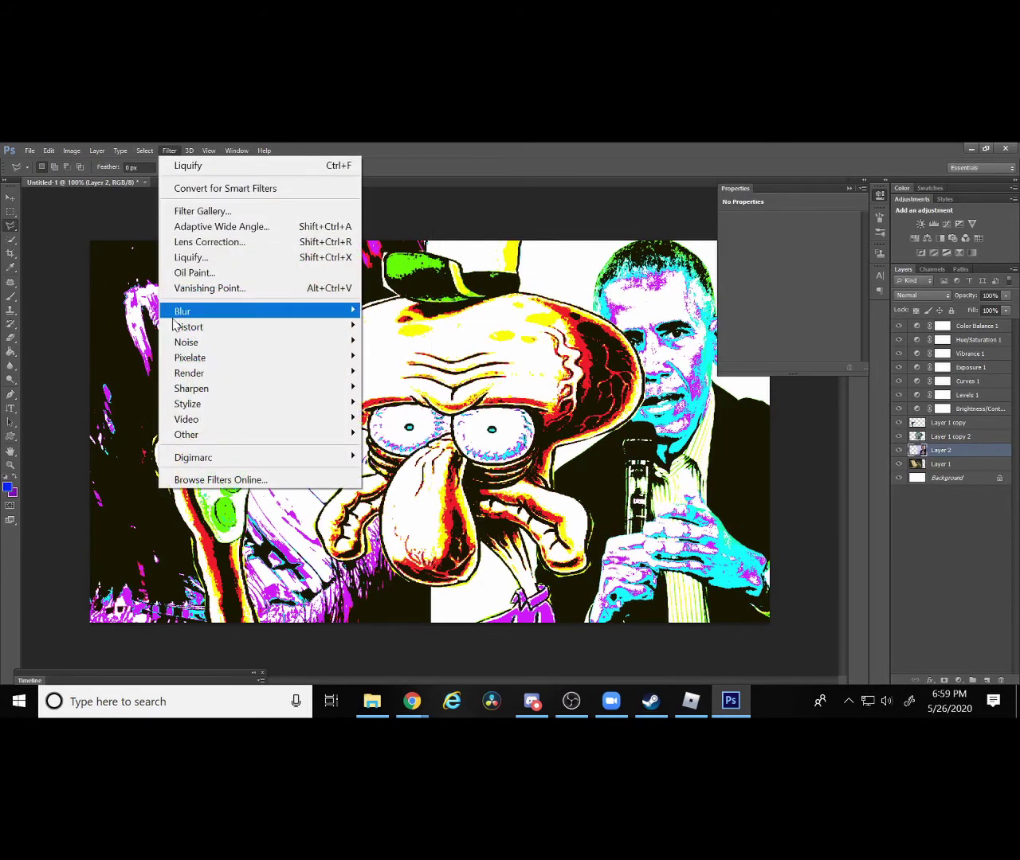
# Liquify Obama's photo with Forward Warp, Pucker and Bloat into an oversized head on a shrunken body.
pyautogui.click(191, 257)
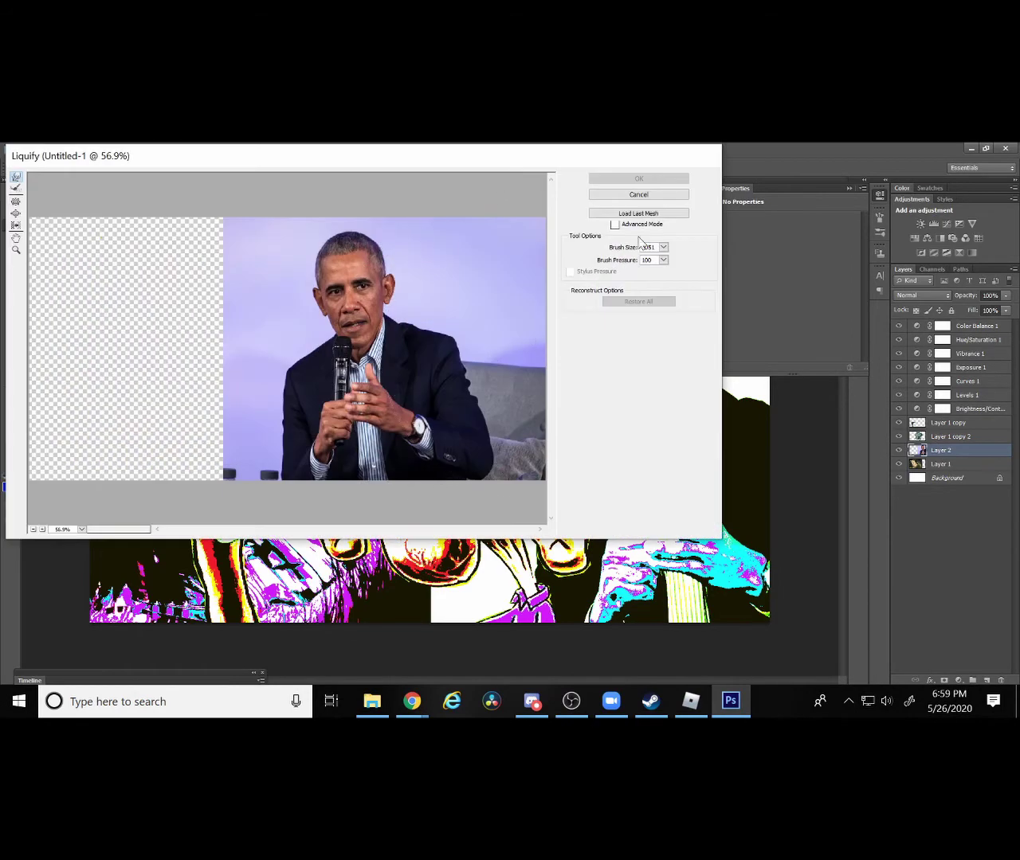
pyautogui.moveTo(322, 319)
pyautogui.mouseDown()
pyautogui.moveTo(382, 301)
pyautogui.moveTo(342, 312)
pyautogui.moveTo(351, 315)
pyautogui.mouseUp()
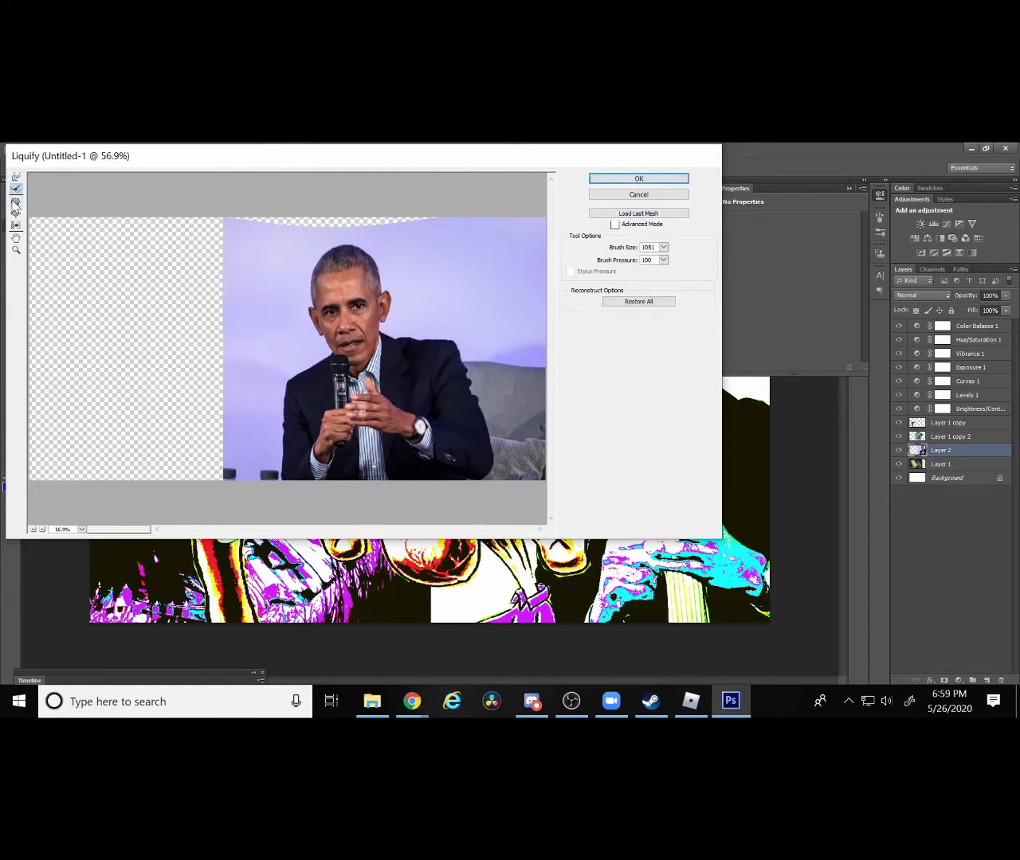
pyautogui.click(15, 201)
pyautogui.moveTo(365, 319); pyautogui.dragTo(365, 319)
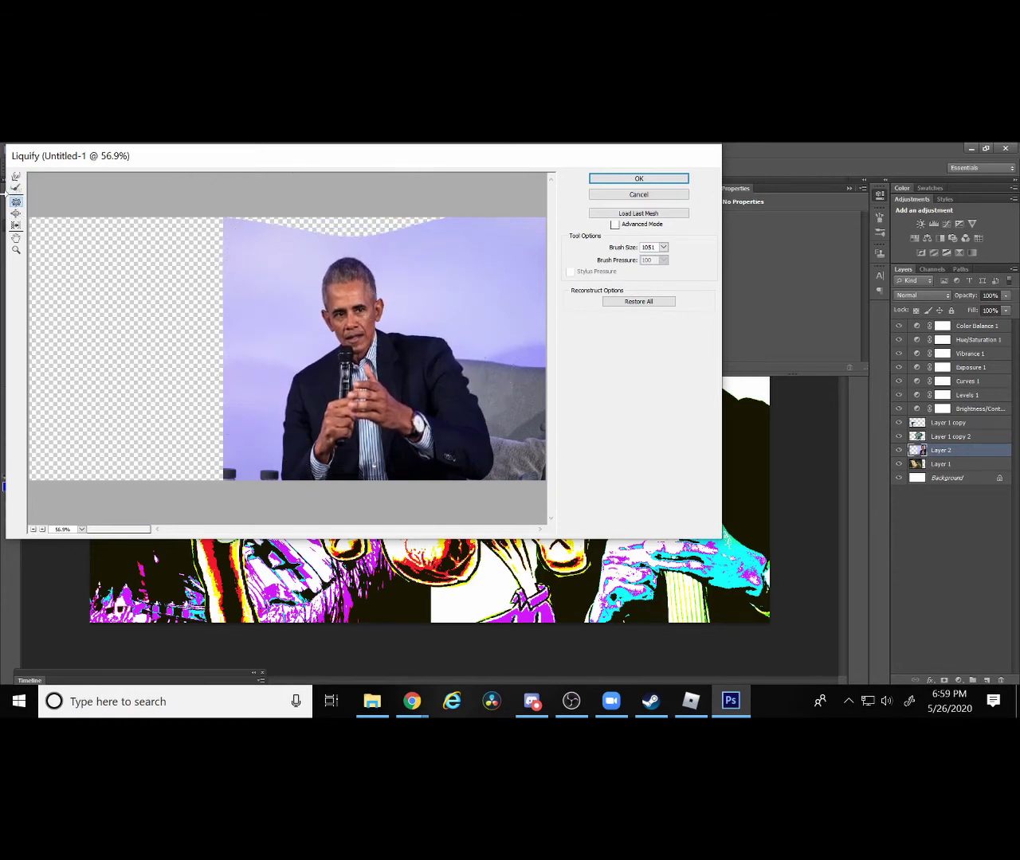
pyautogui.click(15, 214)
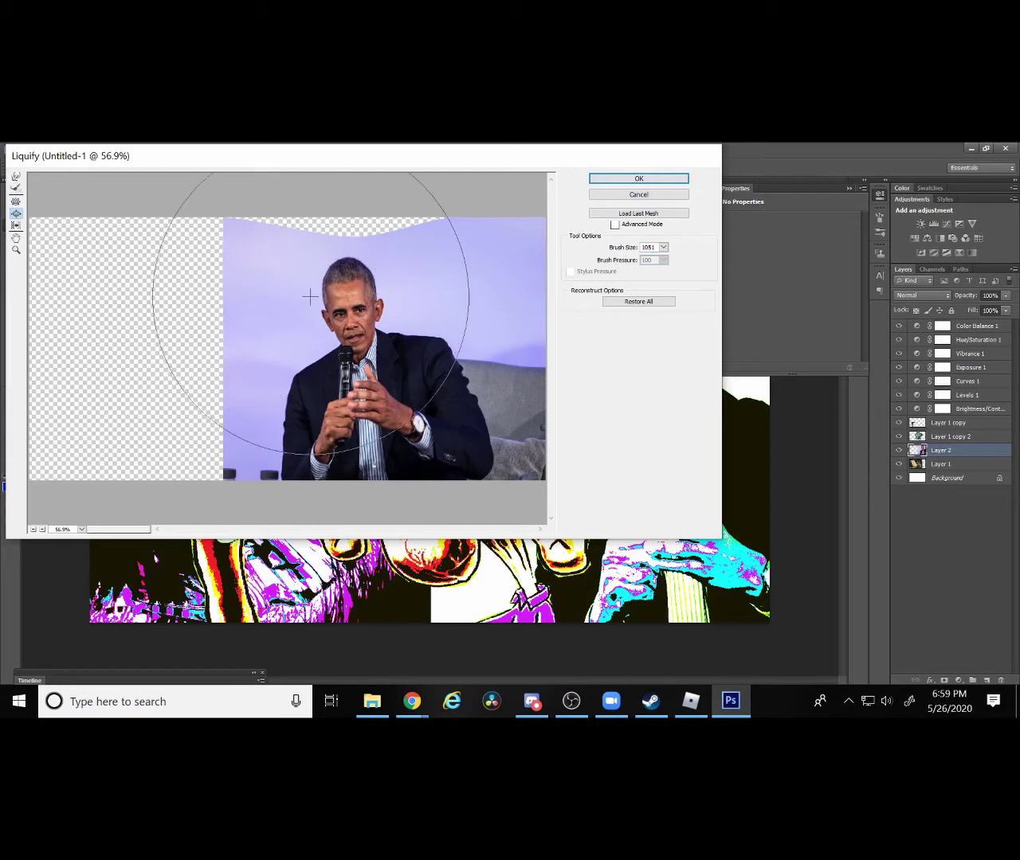
pyautogui.moveTo(362, 306); pyautogui.dragTo(362, 307)
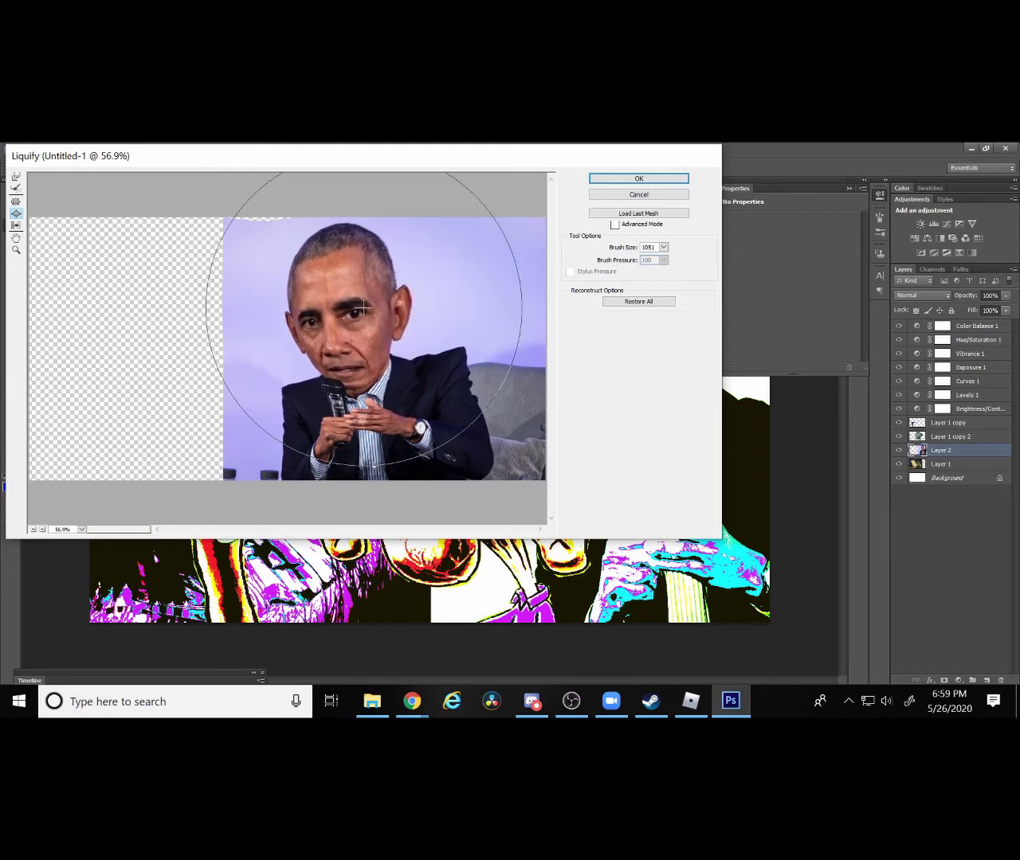
pyautogui.moveTo(362, 306)
pyautogui.mouseDown()
pyautogui.moveTo(332, 299)
pyautogui.moveTo(352, 440)
pyautogui.moveTo(406, 430)
pyautogui.mouseUp()
pyautogui.click(15, 202)
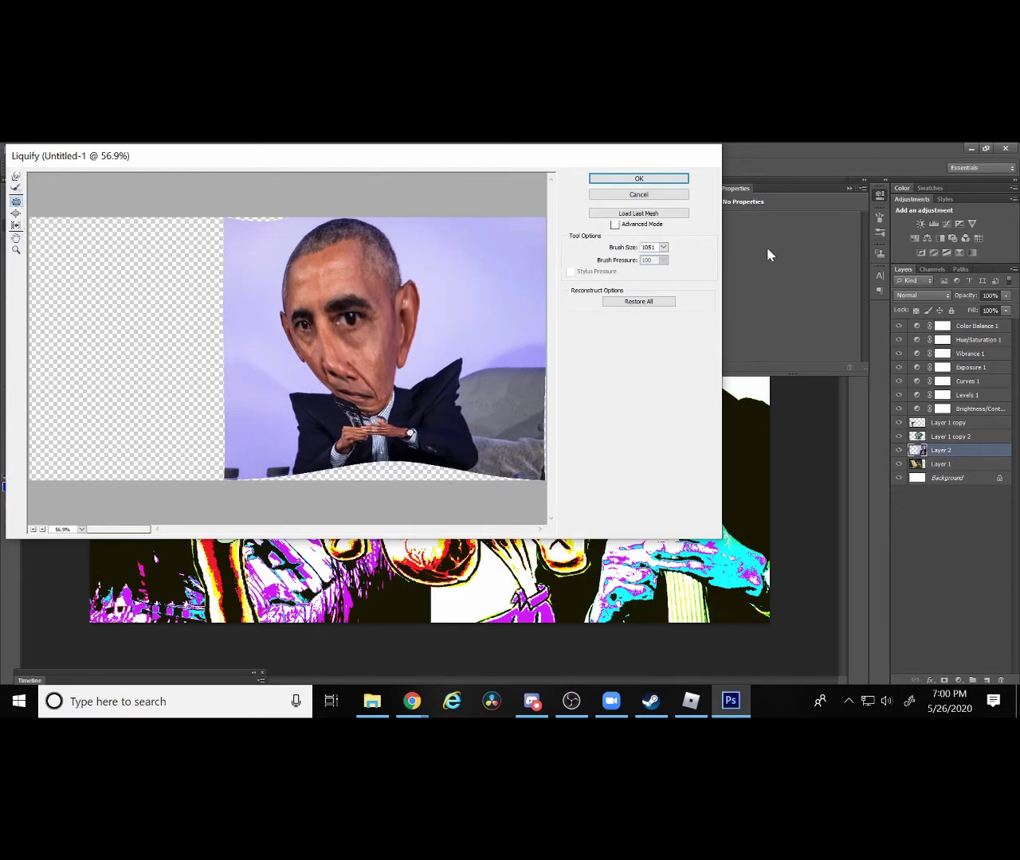
pyautogui.click(641, 180)
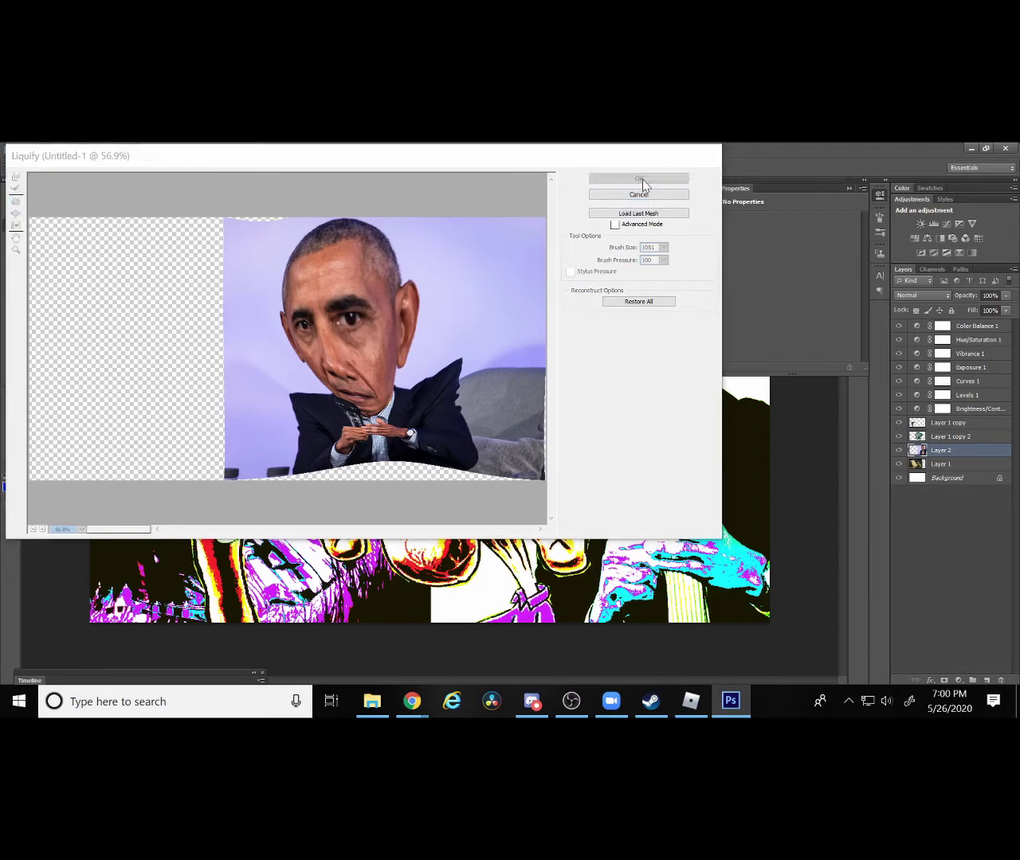
pyautogui.click(964, 329)
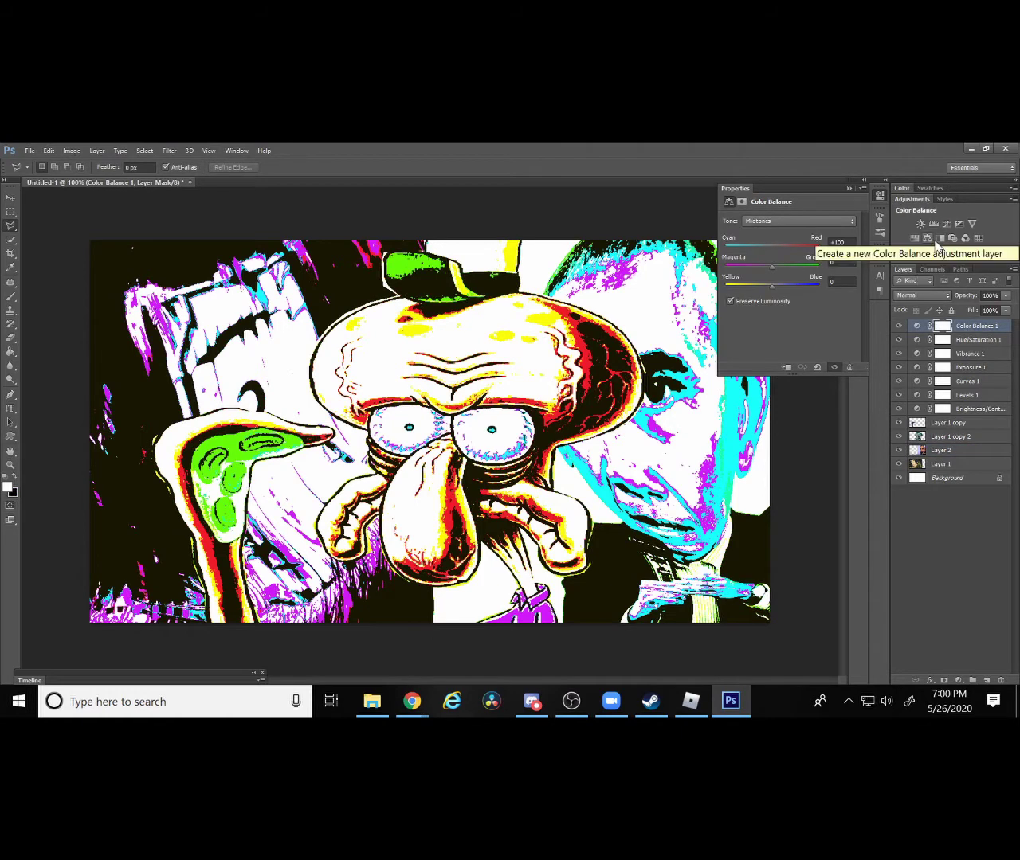
pyautogui.click(953, 238)
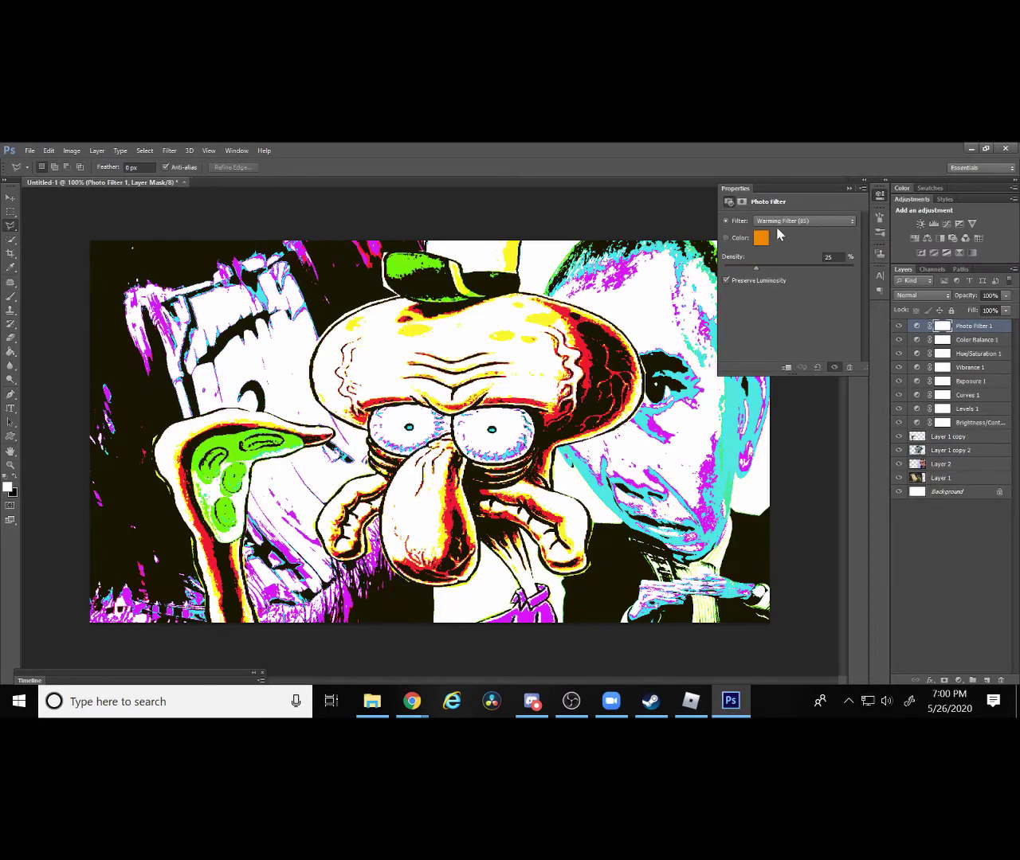
pyautogui.click(804, 221)
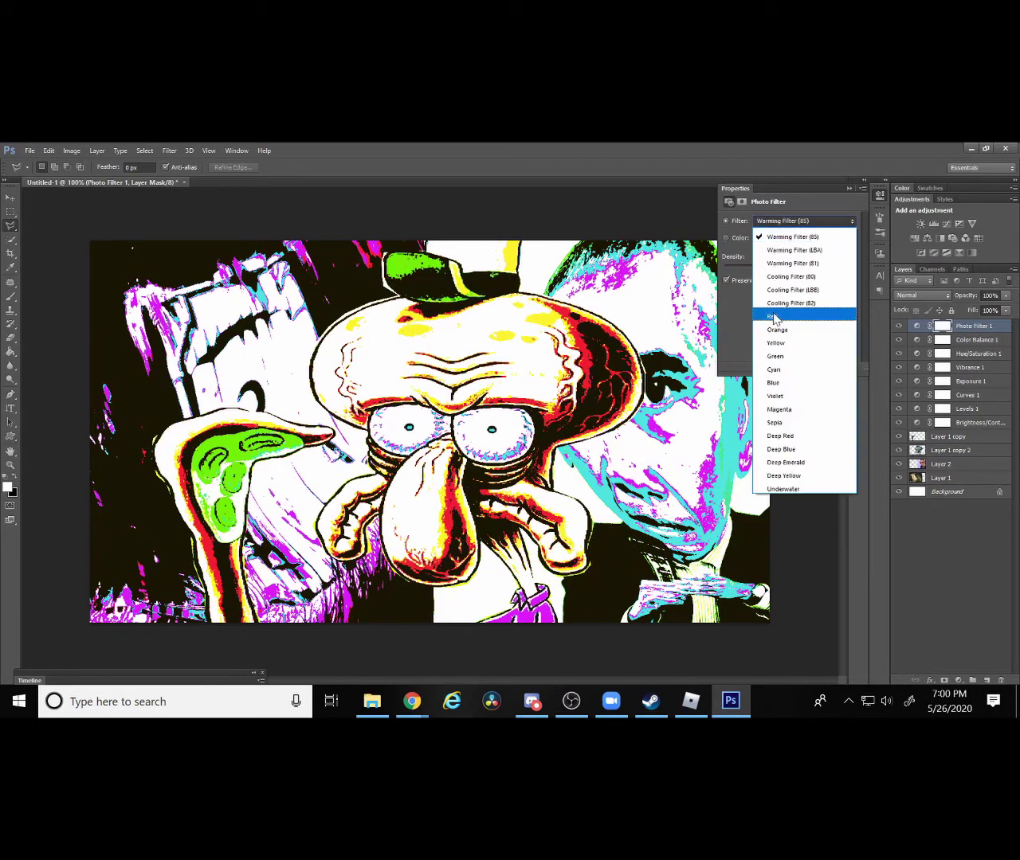
pyautogui.click(785, 357)
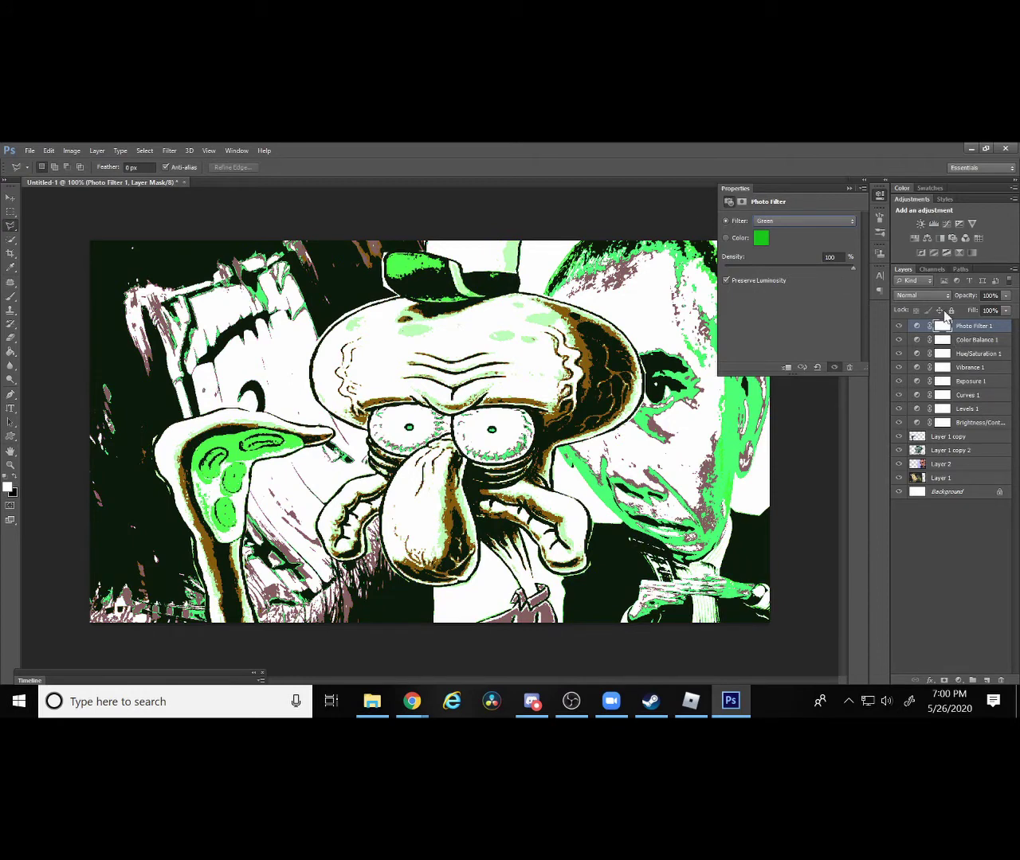
pyautogui.click(812, 222)
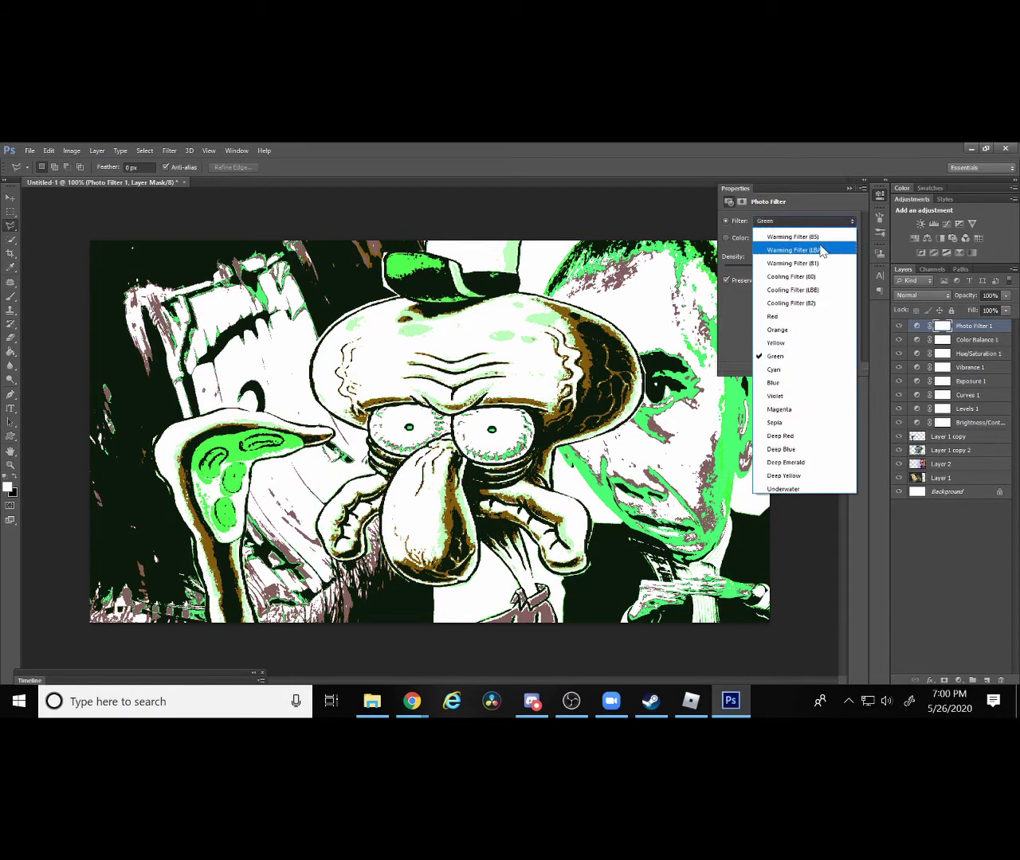
pyautogui.click(818, 304)
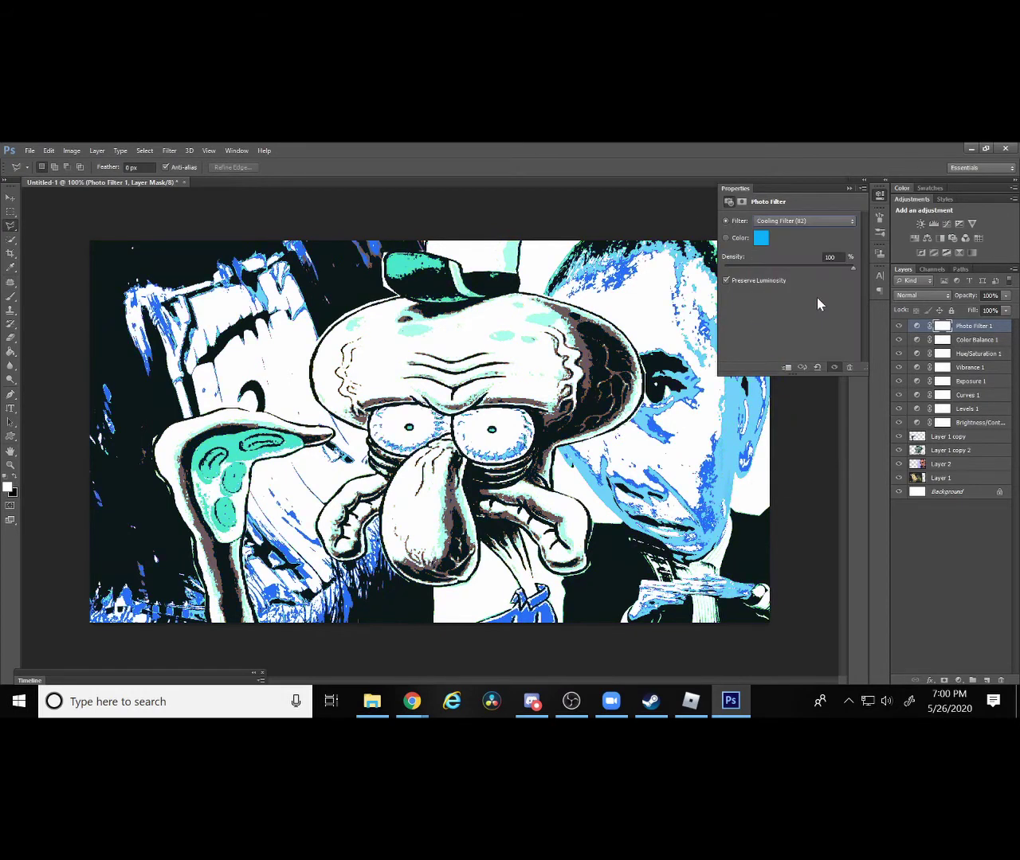
pyautogui.moveTo(833, 268); pyautogui.dragTo(752, 272)
pyautogui.click(777, 225)
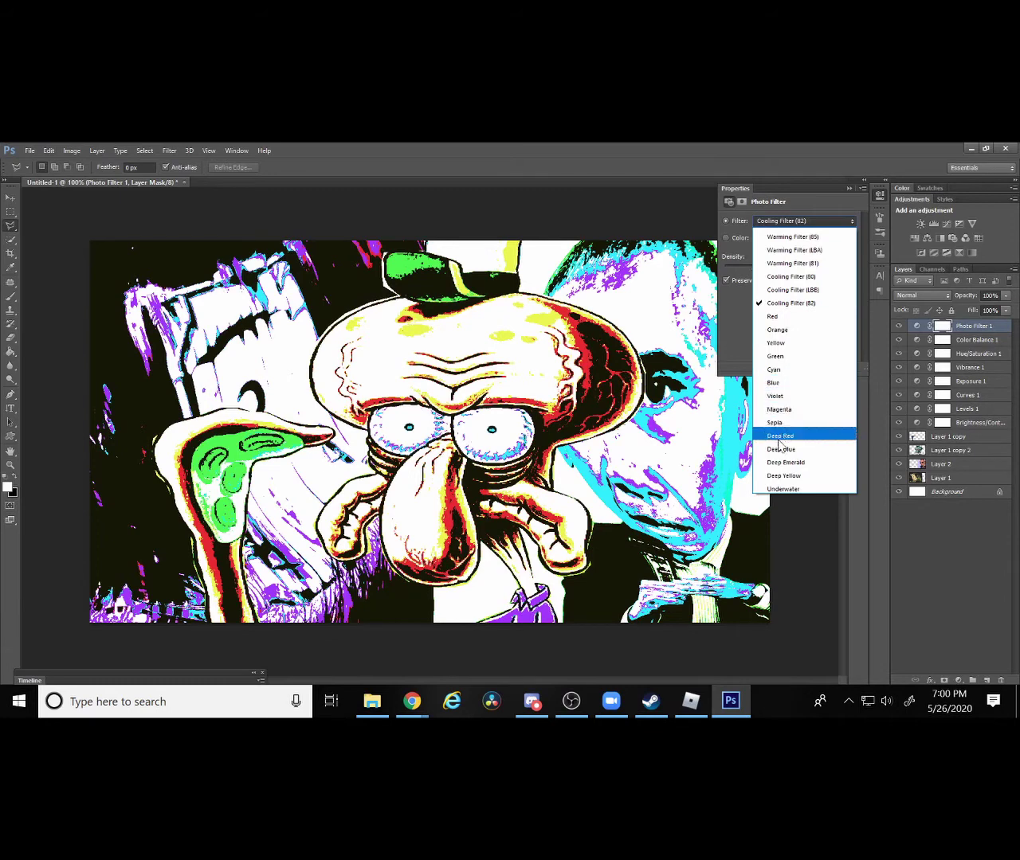
pyautogui.click(790, 476)
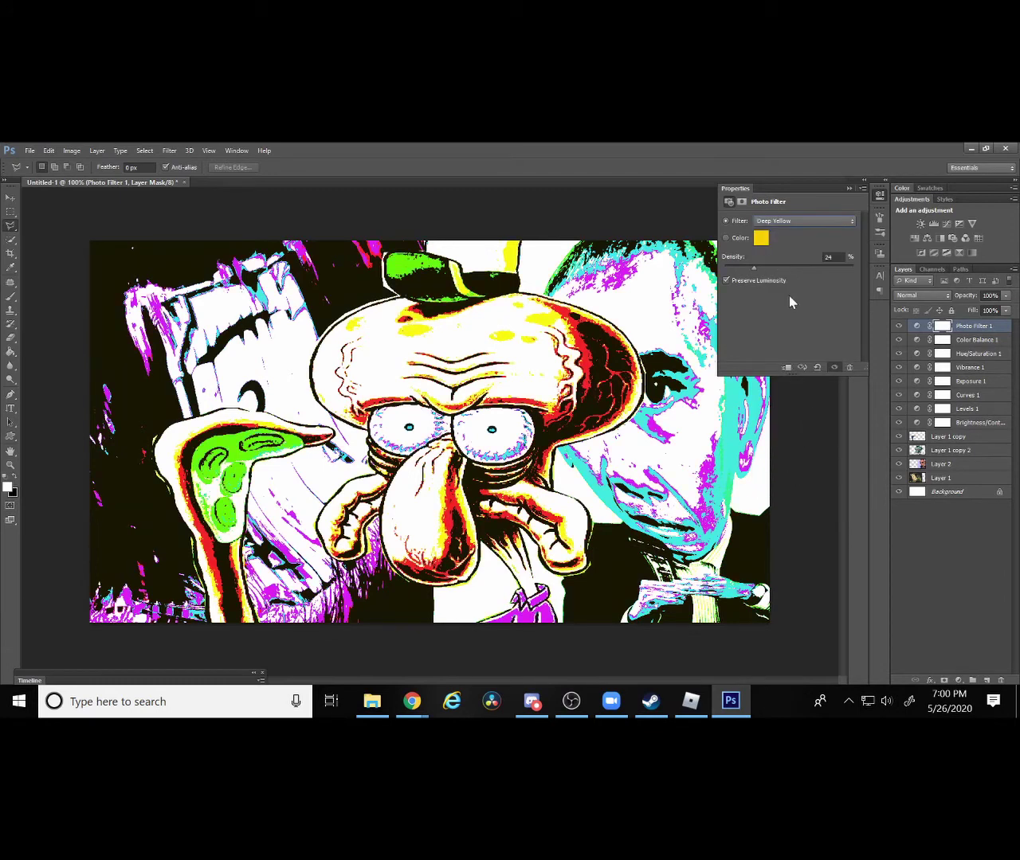
pyautogui.click(786, 223)
pyautogui.click(791, 489)
pyautogui.moveTo(755, 269); pyautogui.dragTo(707, 293)
pyautogui.write('1')
pyautogui.write('9')
pyautogui.click(899, 326)
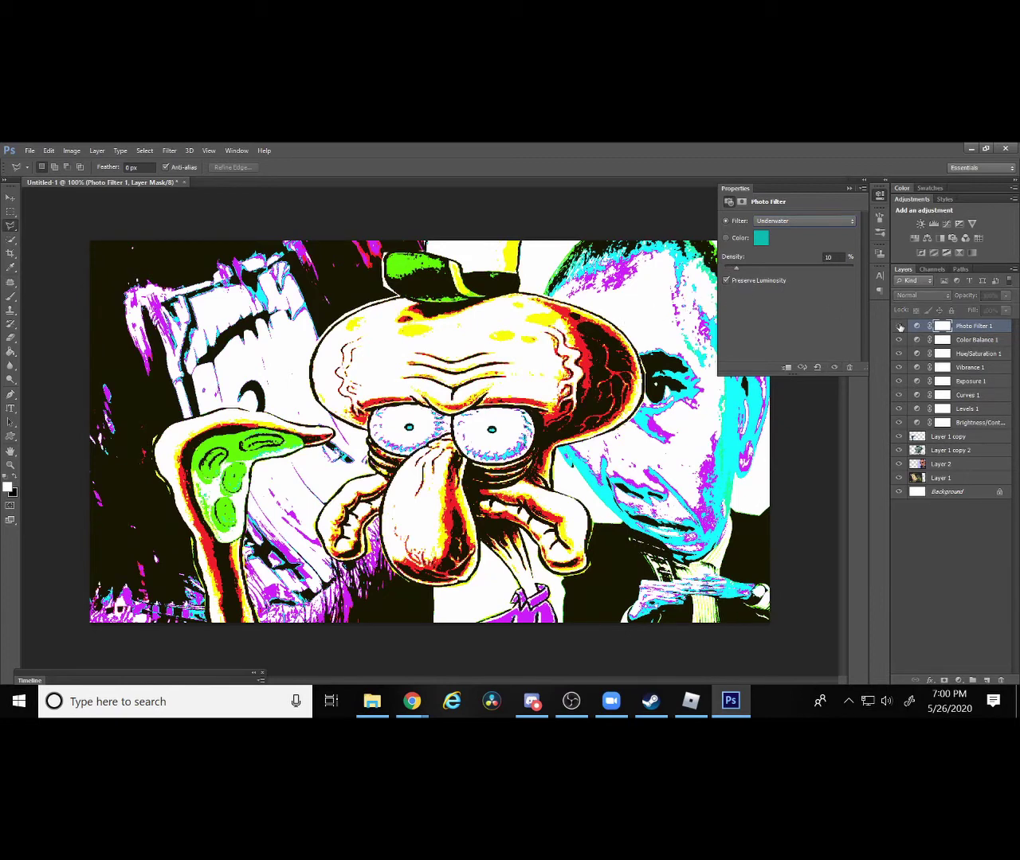
pyautogui.click(899, 326)
pyautogui.click(899, 326)
pyautogui.rightClick(972, 326)
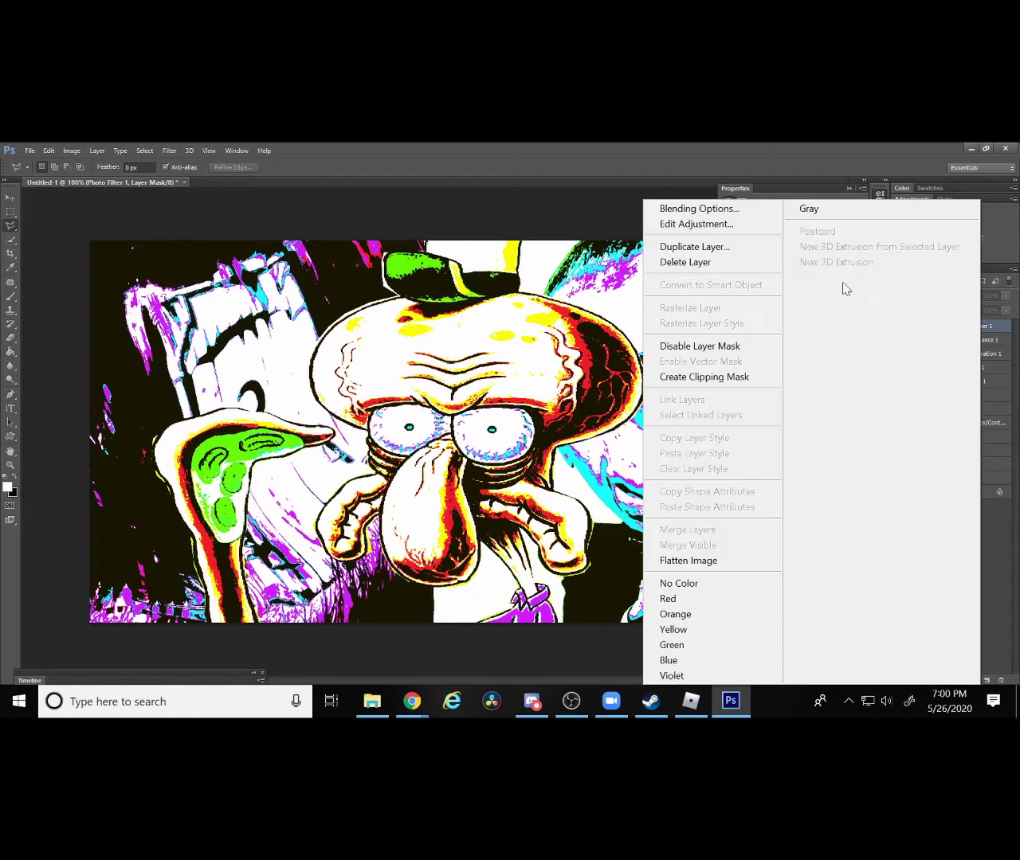
pyautogui.click(717, 262)
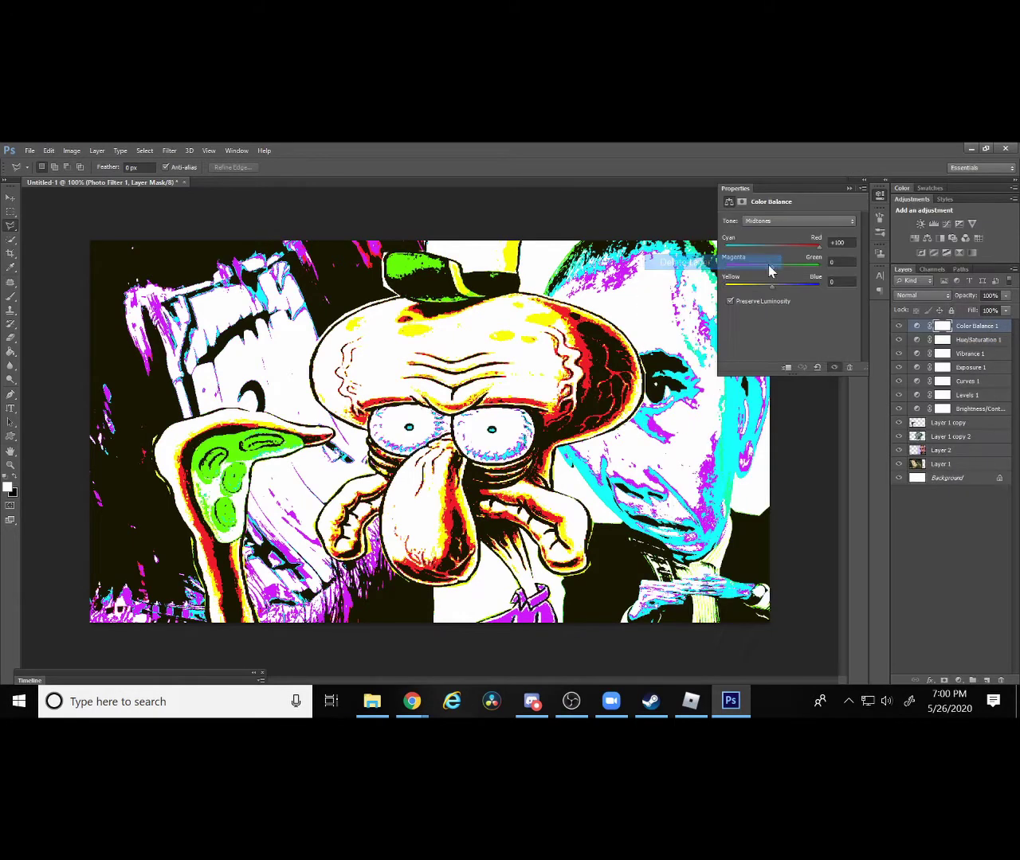
# Add a Channel Mixer layer with the Red output's Red at +200 and Blue at -60.
pyautogui.click(963, 239)
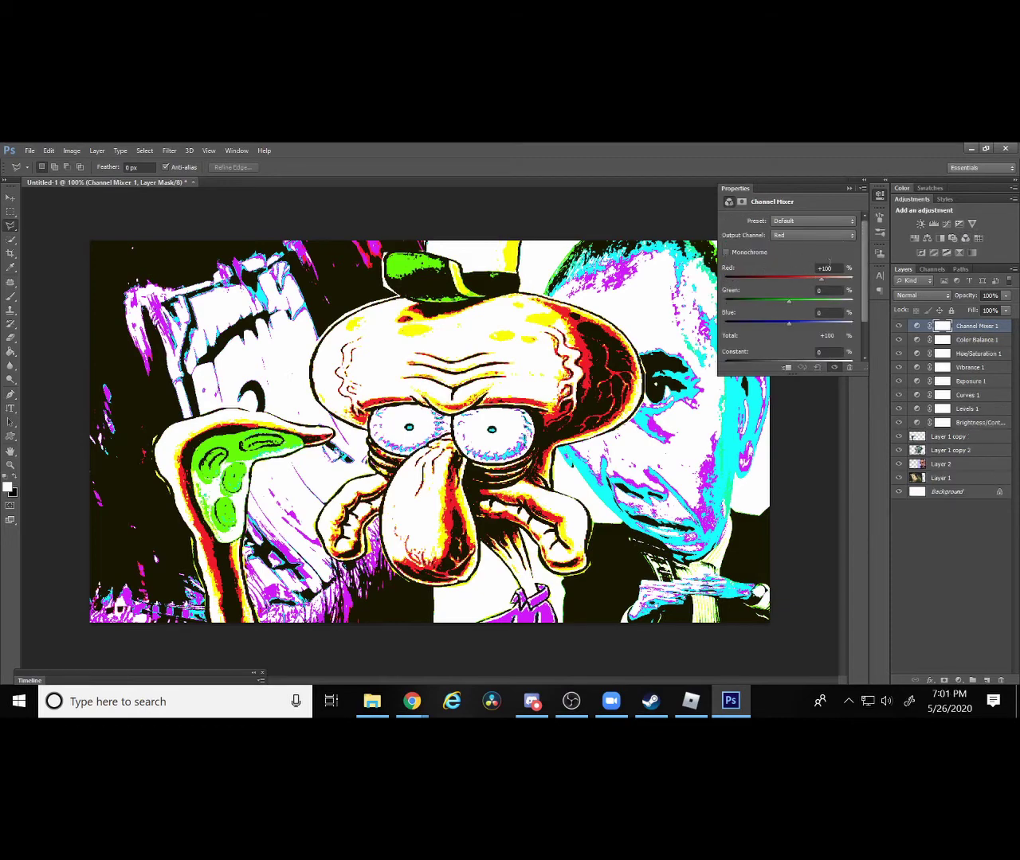
pyautogui.moveTo(821, 279); pyautogui.dragTo(886, 299)
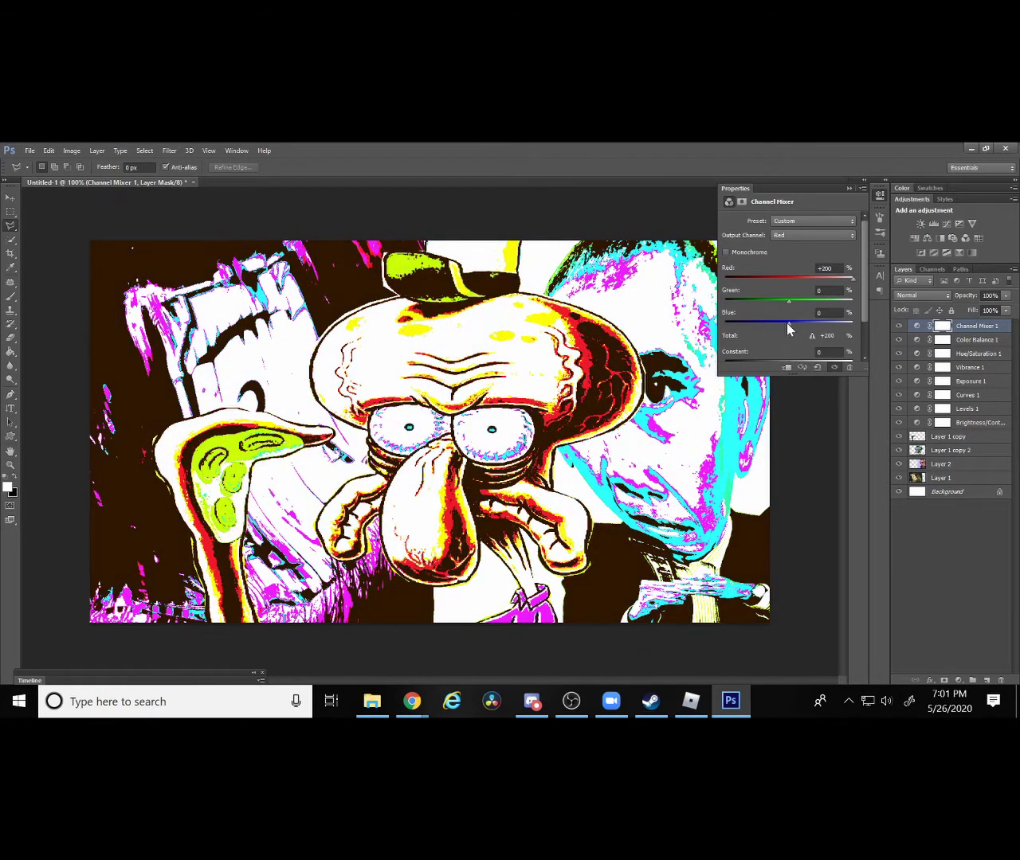
pyautogui.moveTo(787, 324); pyautogui.dragTo(864, 334)
pyautogui.moveTo(779, 325)
pyautogui.mouseDown()
pyautogui.moveTo(766, 324)
pyautogui.moveTo(774, 350)
pyautogui.mouseUp()
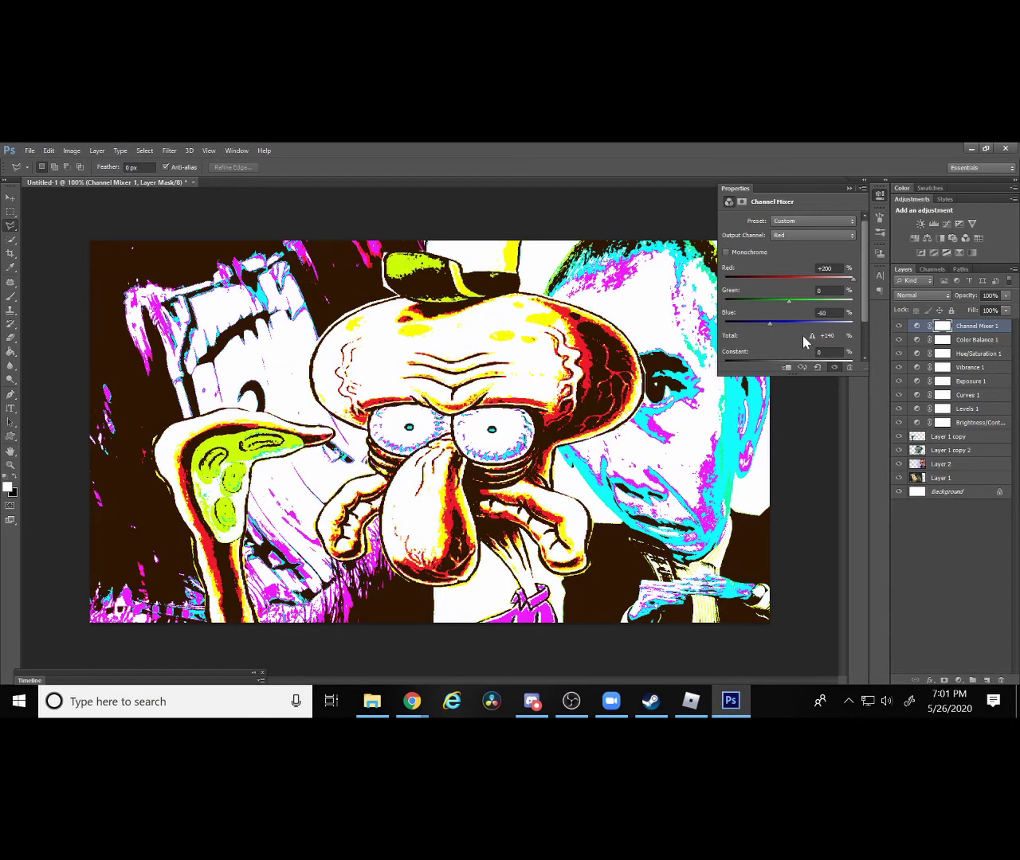
pyautogui.scroll(-2, 790, 322)
pyautogui.scroll(-1, 790, 323)
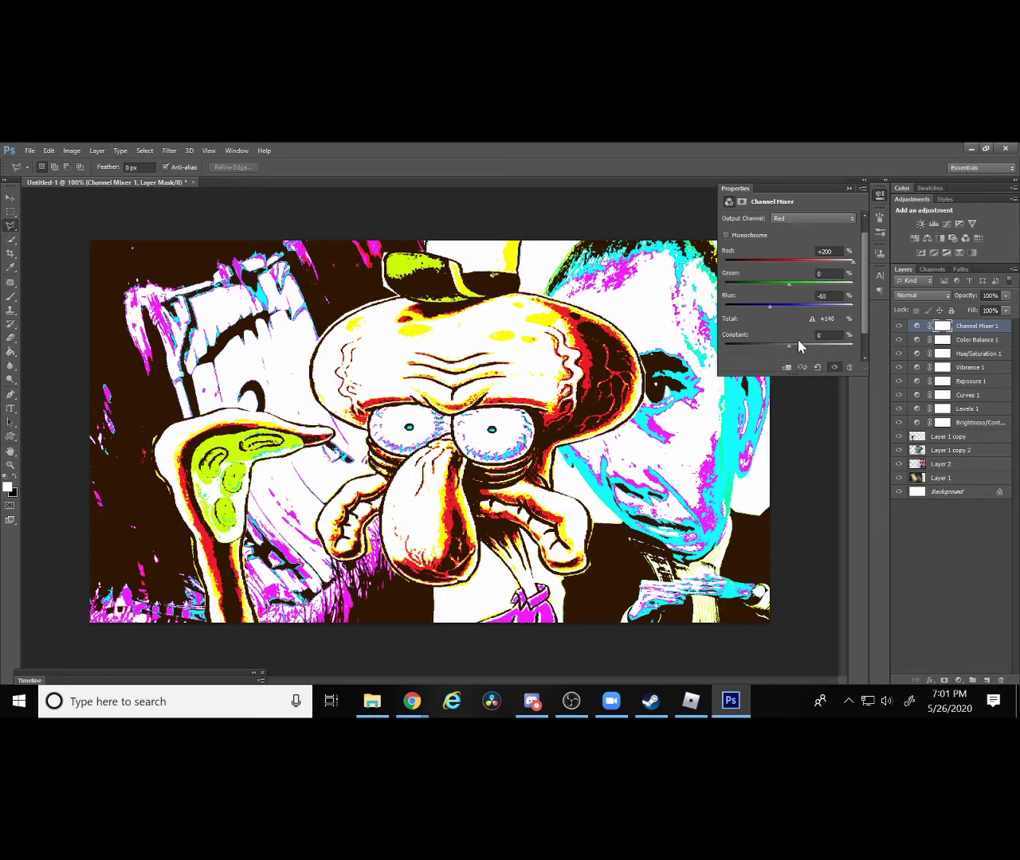
pyautogui.scroll(1, 788, 327)
pyautogui.scroll(1, 778, 318)
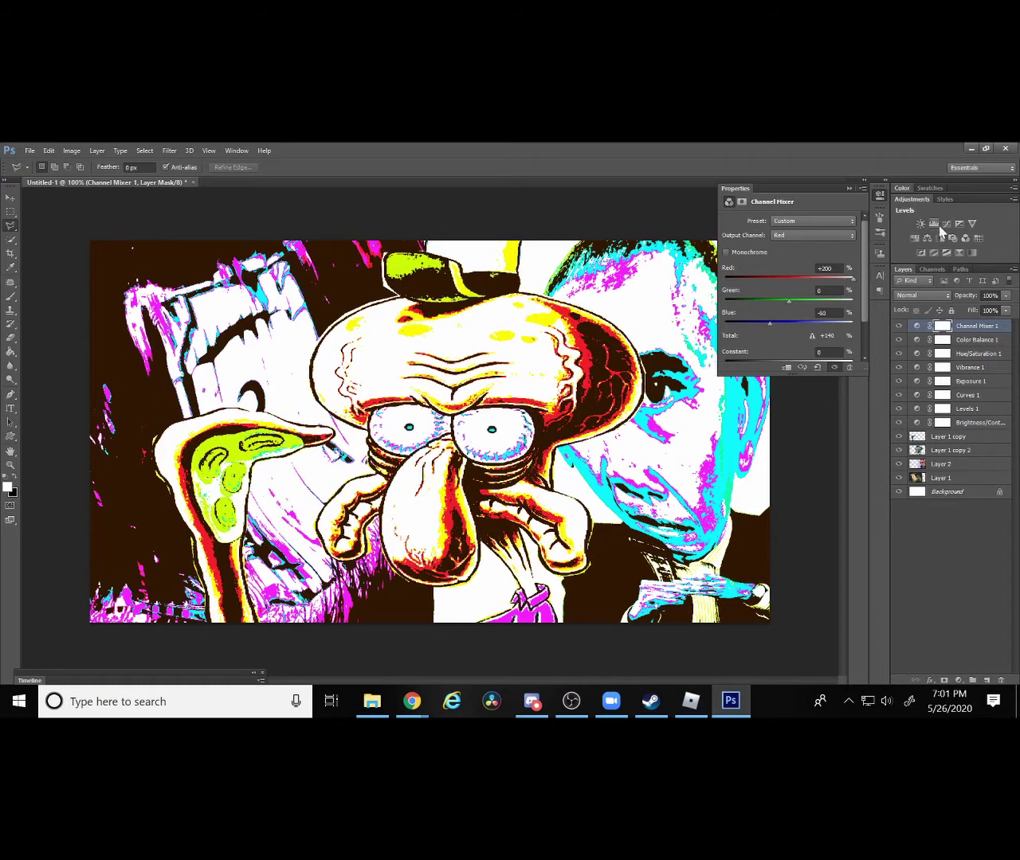
# Add a Color Lookup layer and try the 3Strip, FuturisticBleak and LateSunset lookups.
pyautogui.click(978, 239)
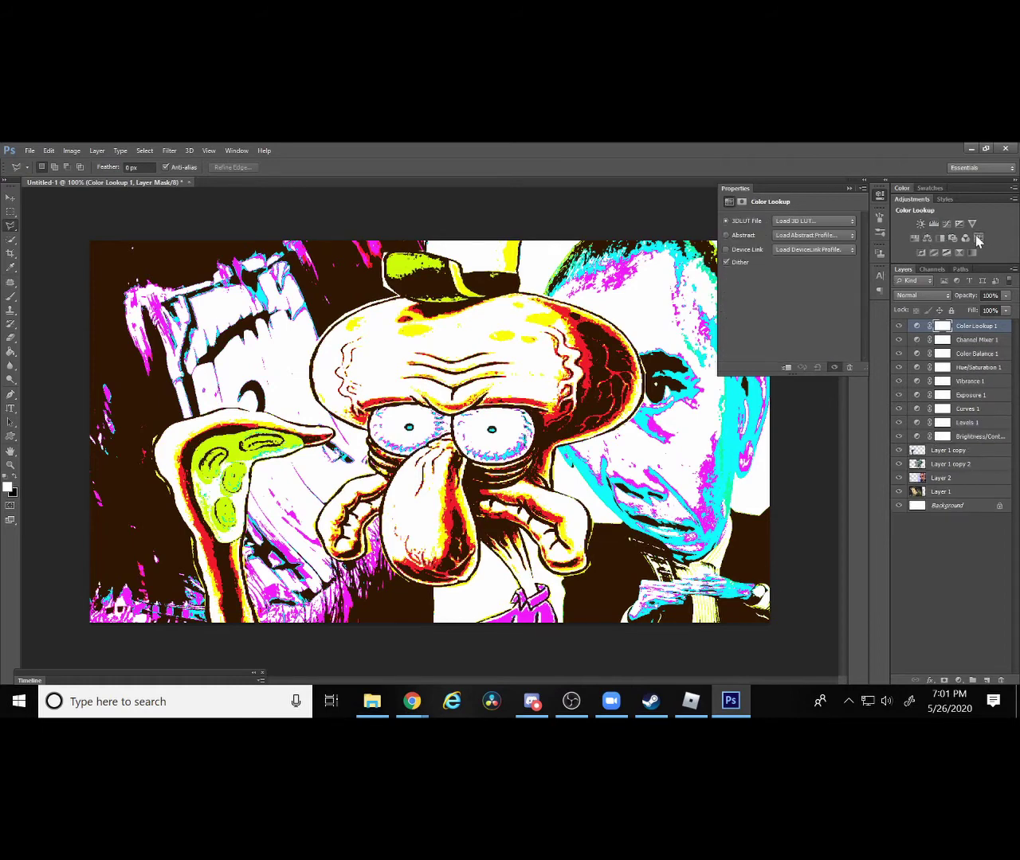
pyautogui.click(829, 223)
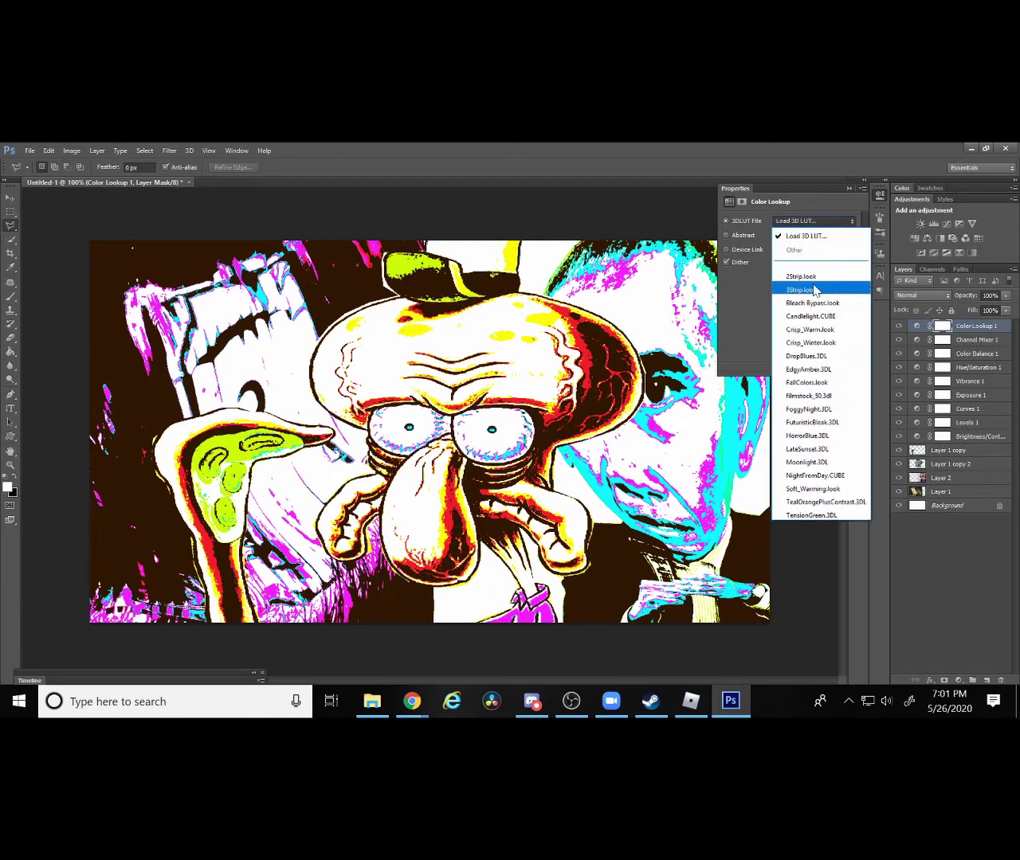
pyautogui.click(799, 289)
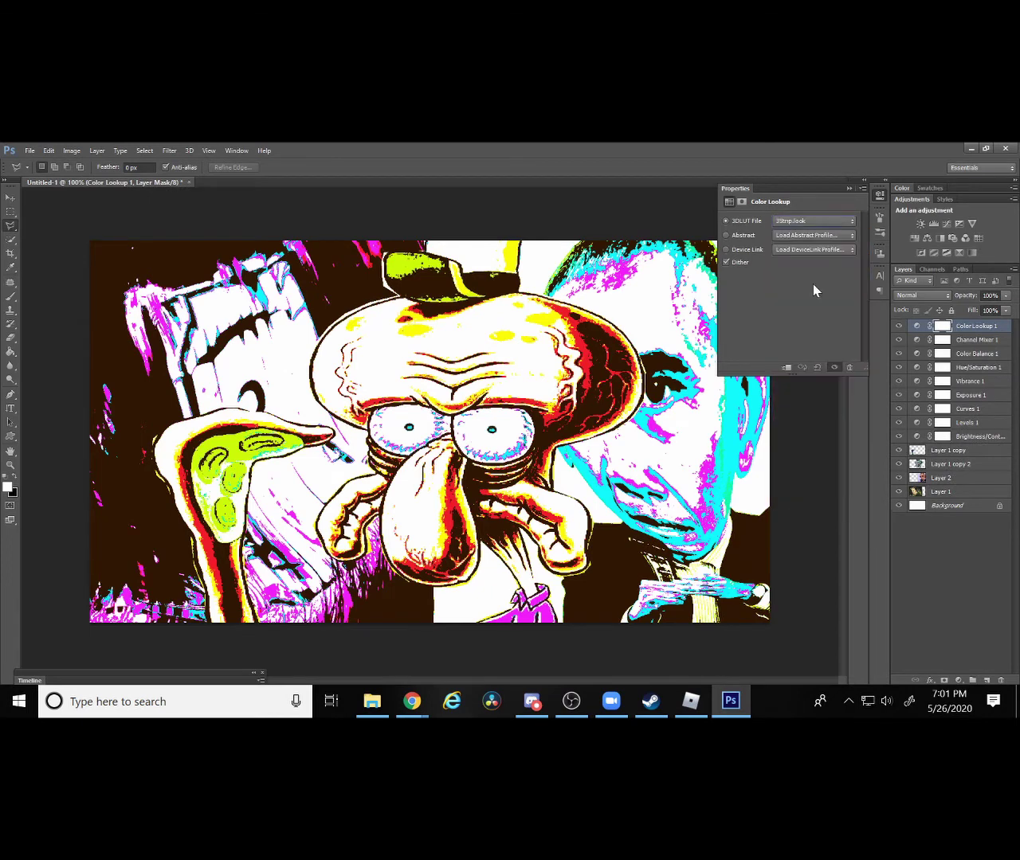
pyautogui.click(842, 221)
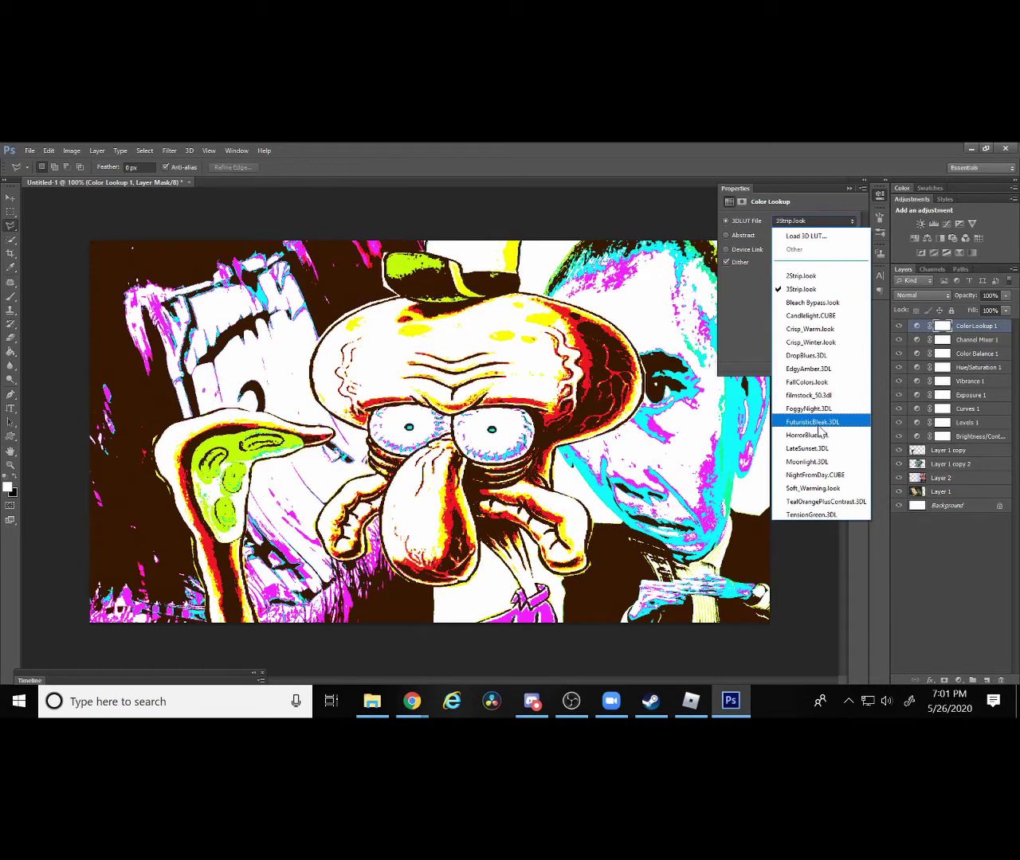
pyautogui.click(817, 424)
pyautogui.click(835, 223)
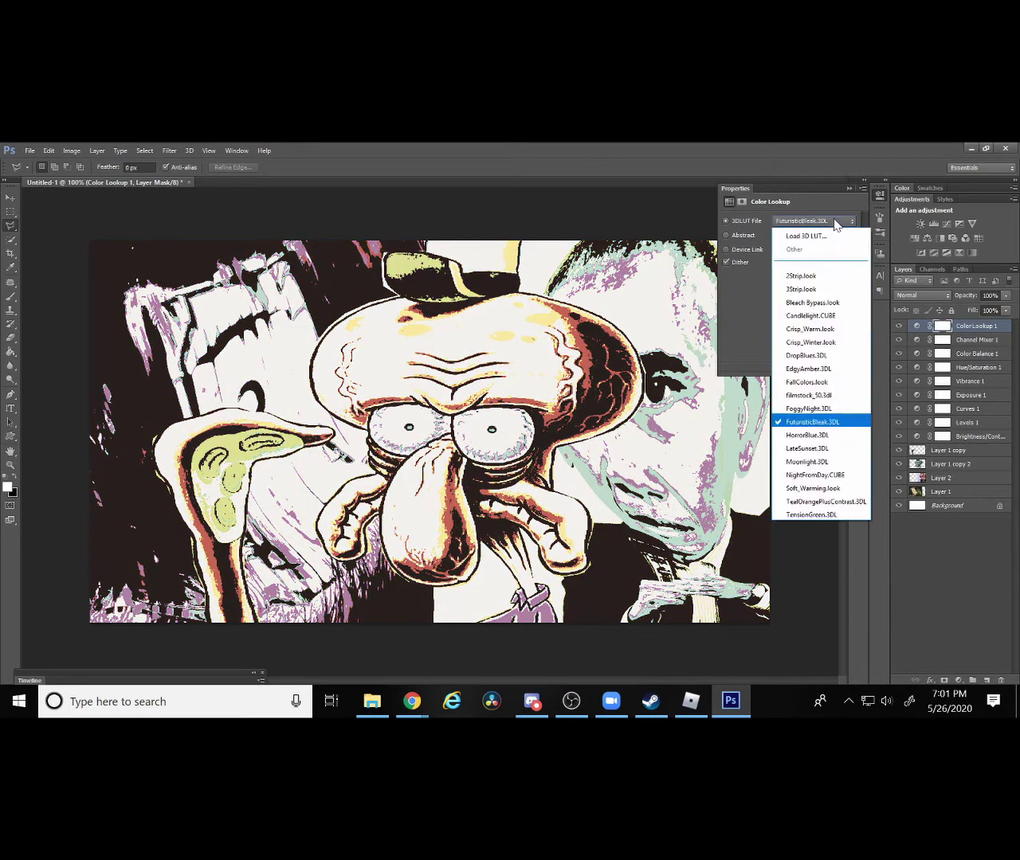
pyautogui.click(831, 447)
# Compare Candlelight, TensionGreen and 2Strip, settle on 3Strip.look, and toggle the layer's visibility.
pyautogui.click(799, 223)
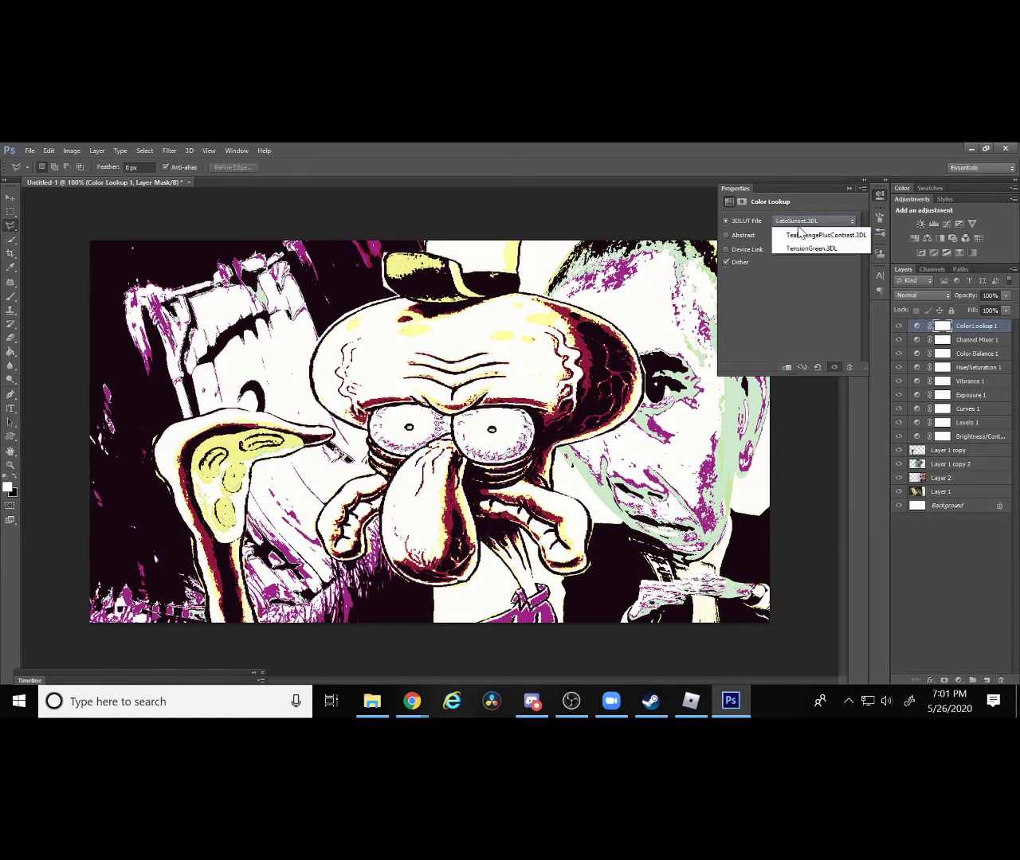
pyautogui.click(794, 315)
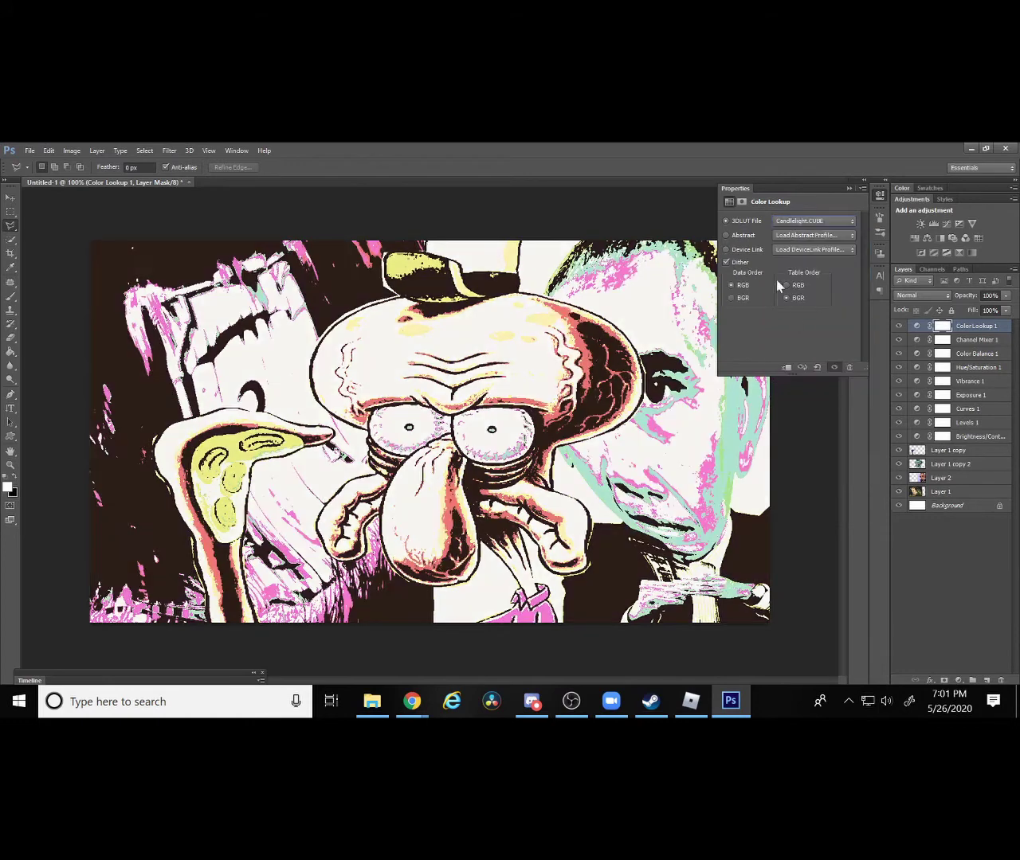
pyautogui.click(800, 223)
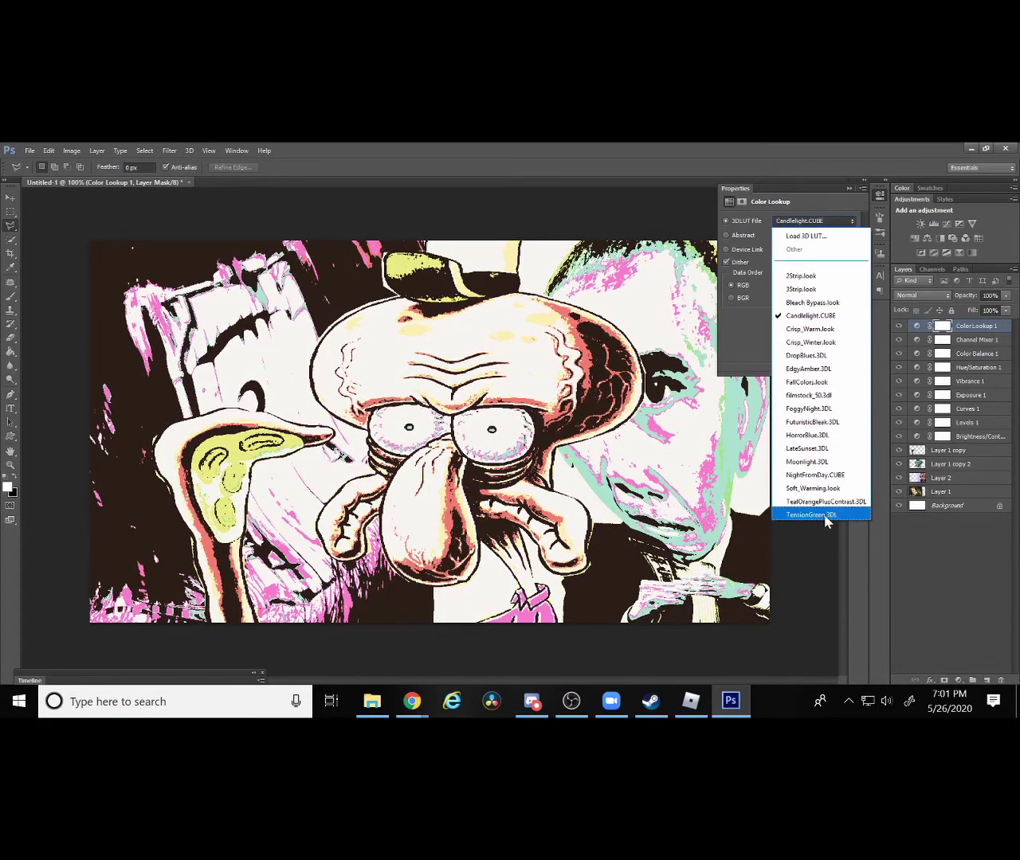
pyautogui.click(827, 518)
pyautogui.click(808, 224)
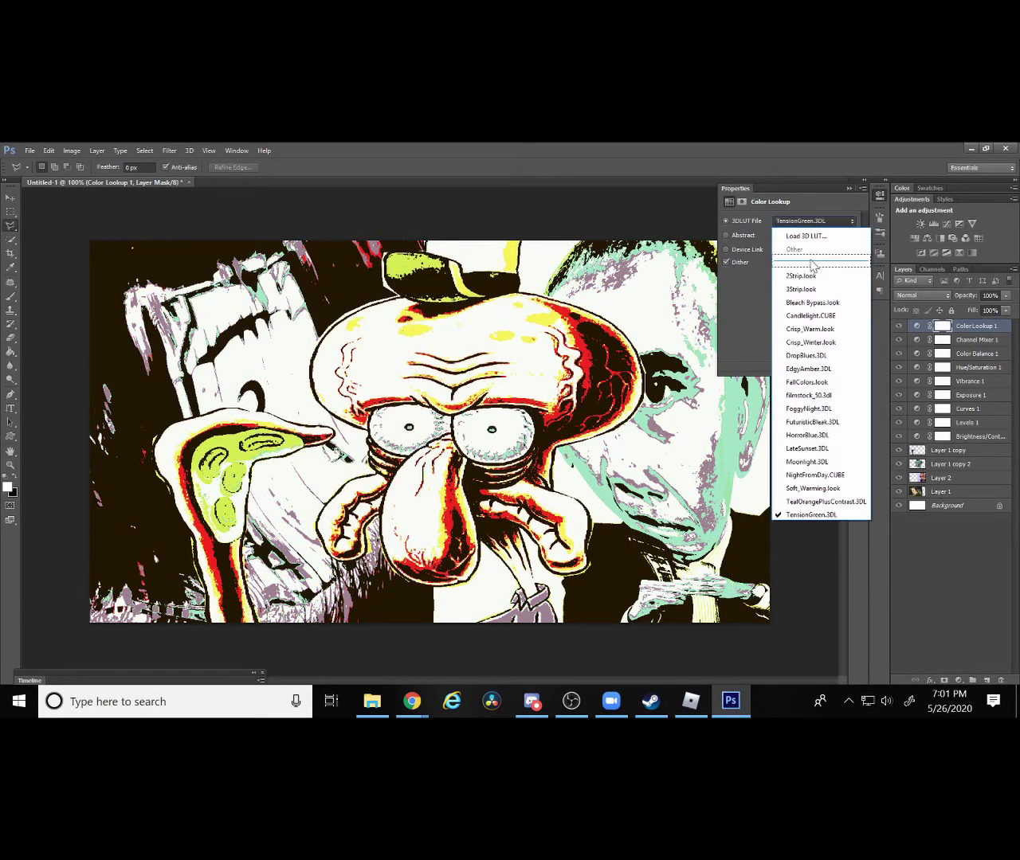
pyautogui.click(814, 271)
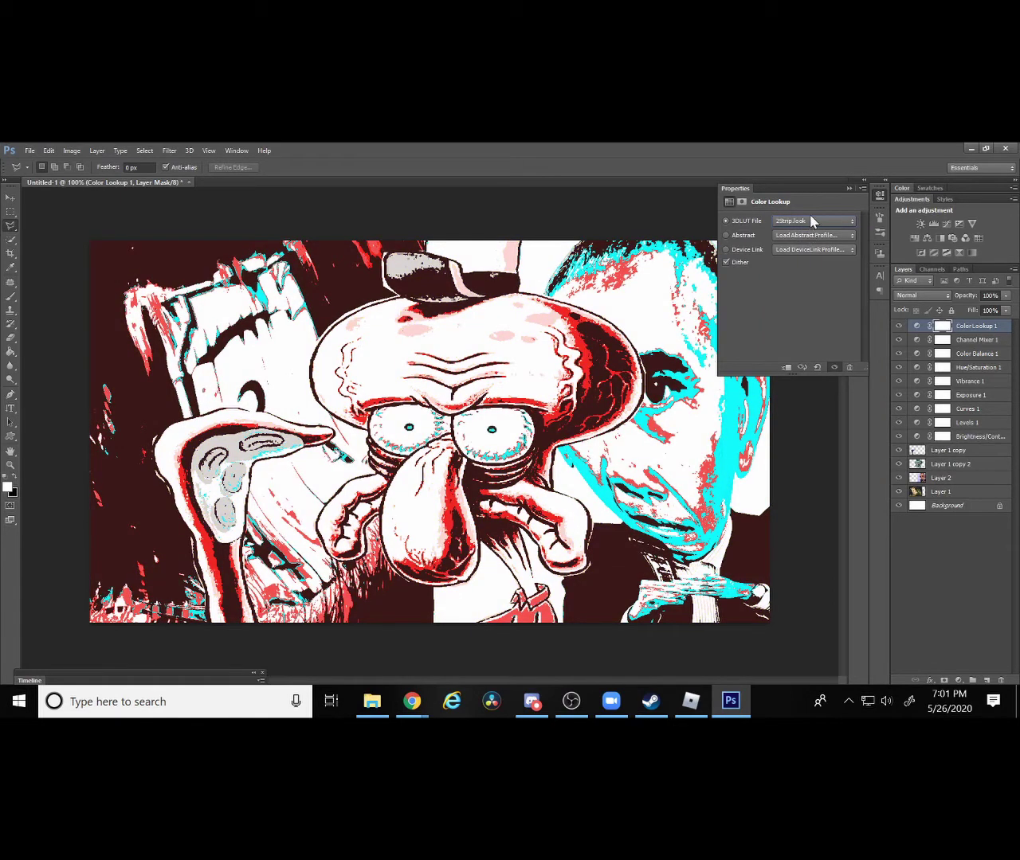
pyautogui.click(809, 220)
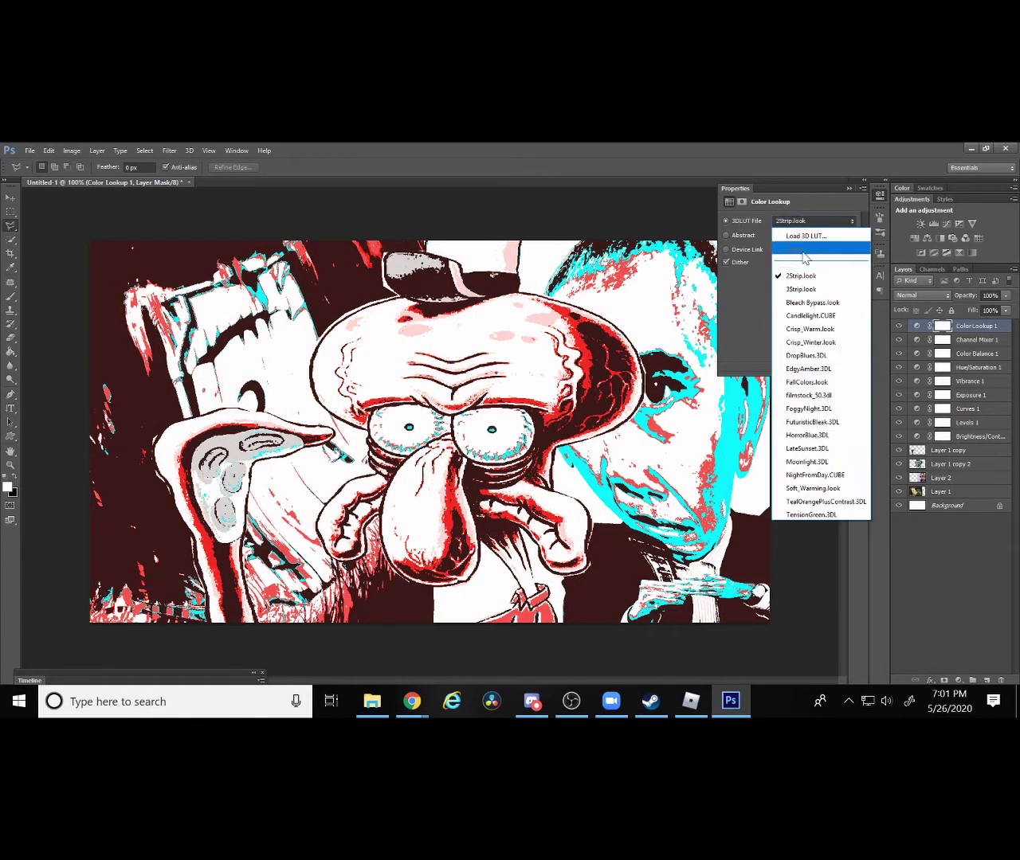
pyautogui.click(814, 289)
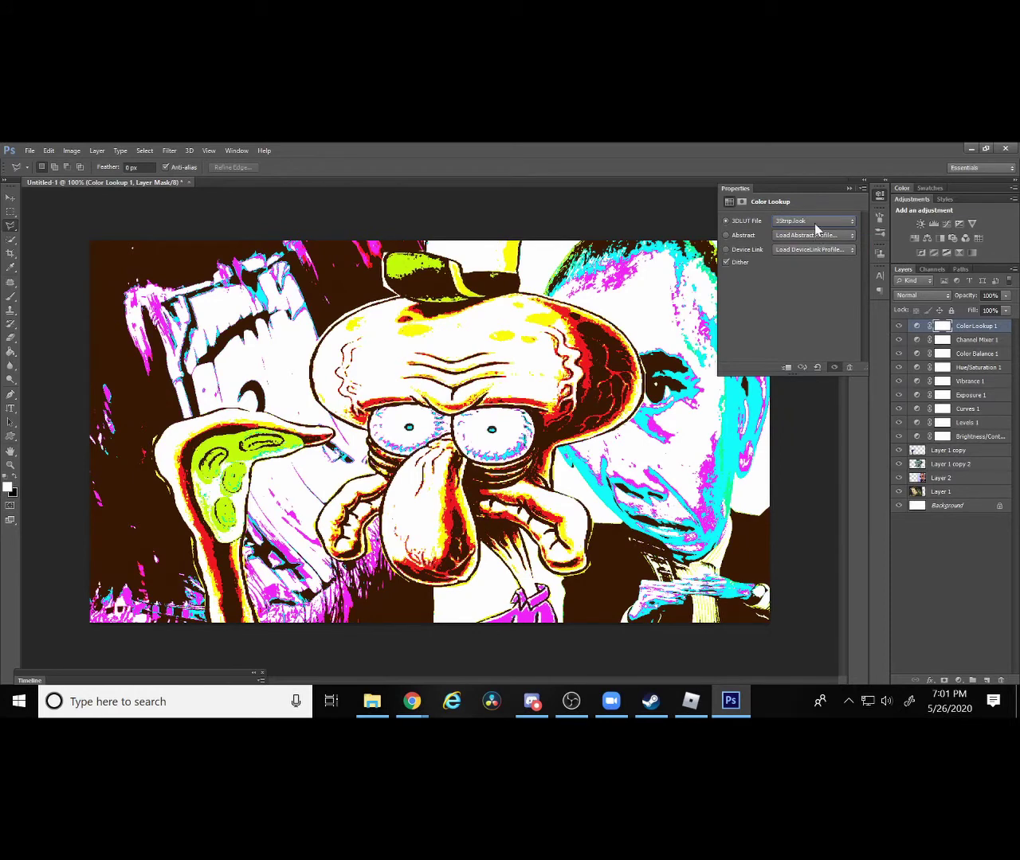
pyautogui.click(897, 327)
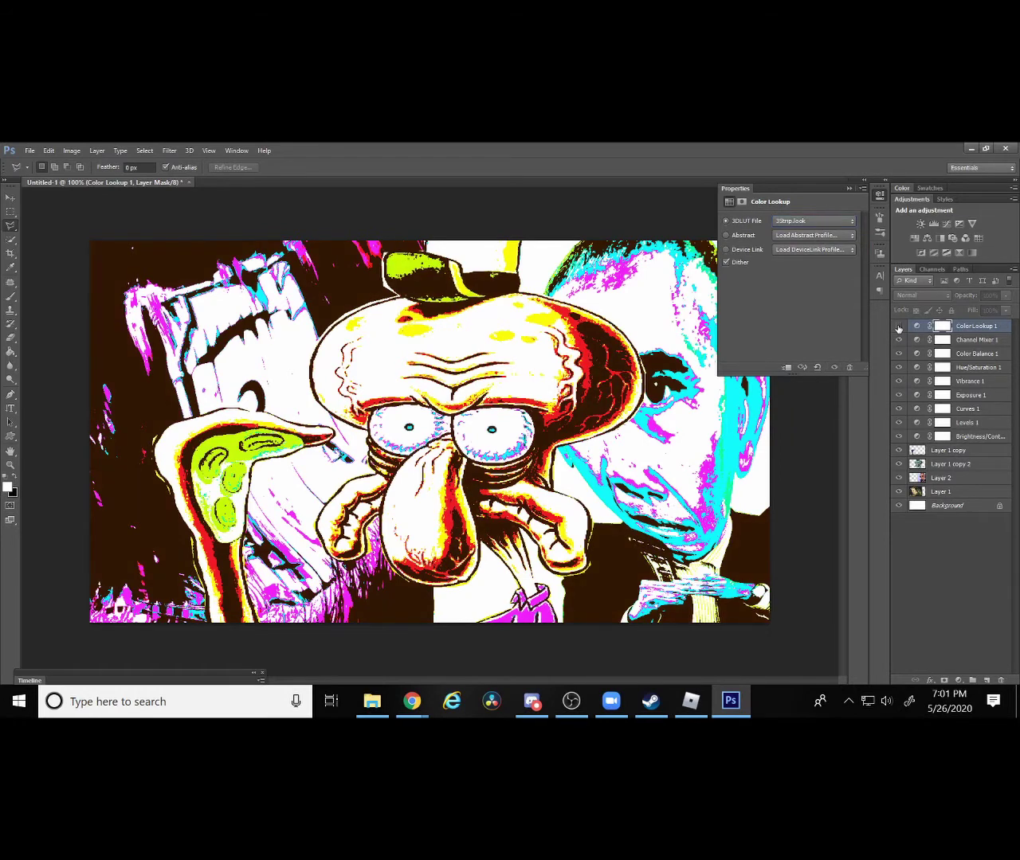
pyautogui.click(898, 327)
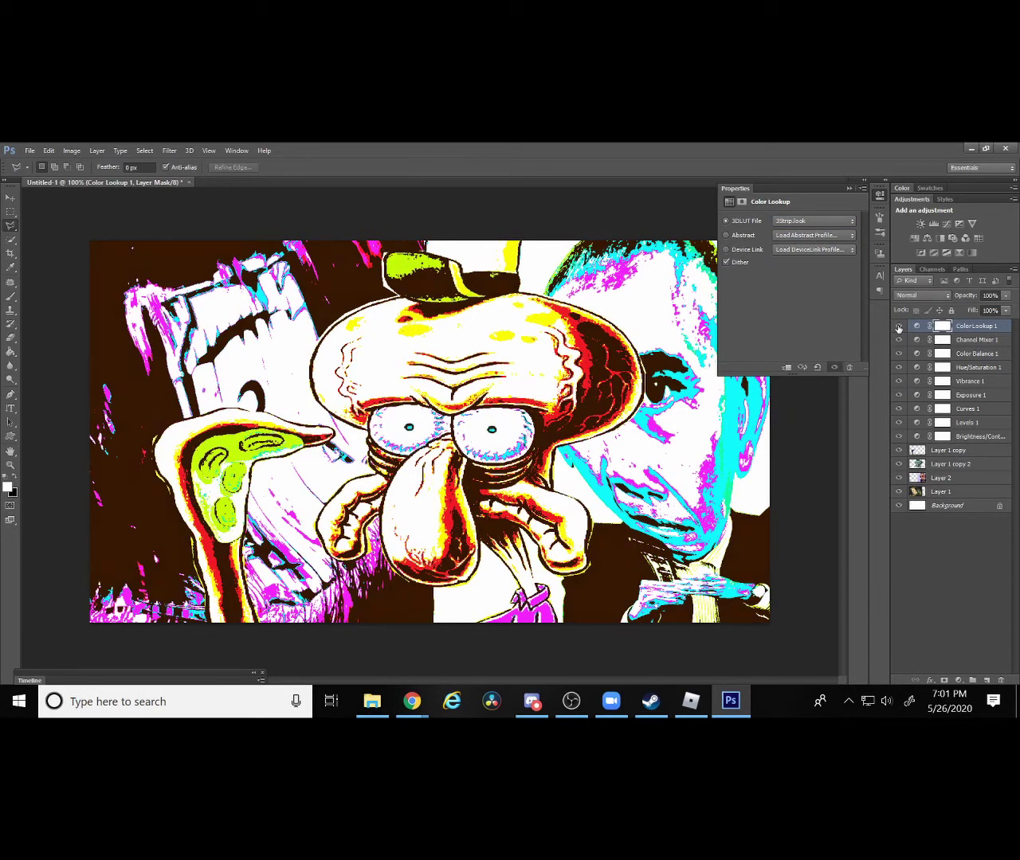
# Add an Invert adjustment layer and trace a polygonal outline around Squidward's head.
pyautogui.click(920, 253)
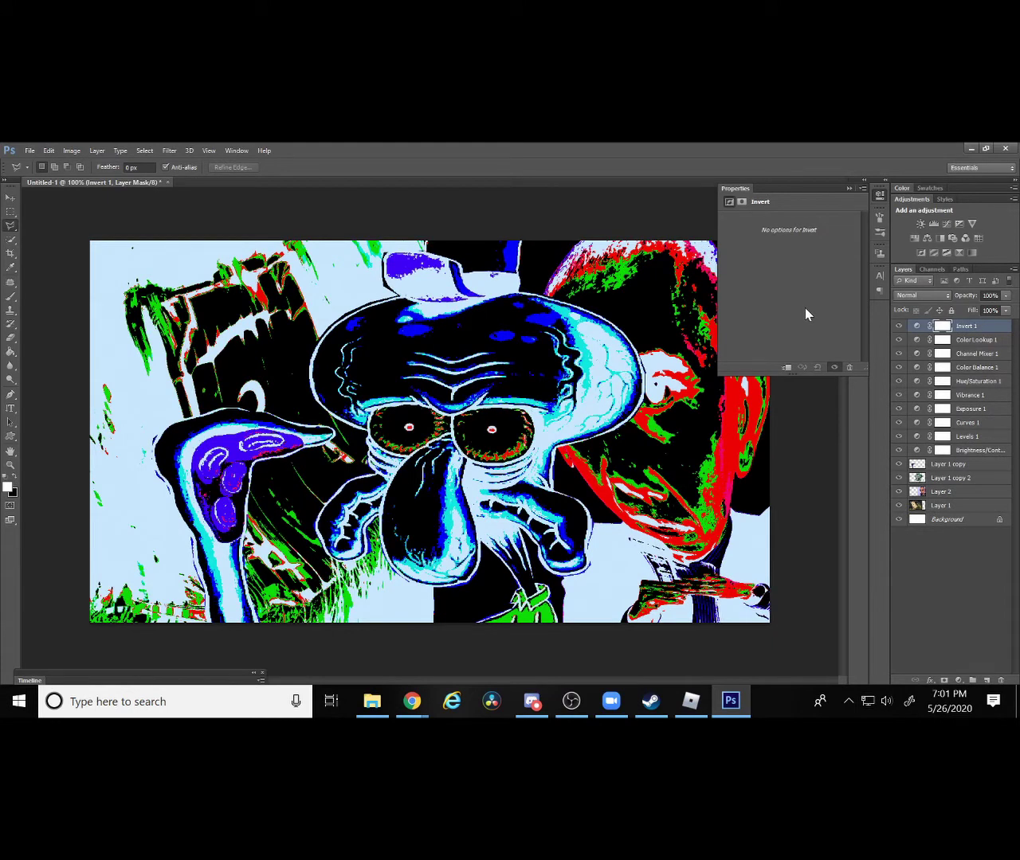
pyautogui.click(741, 202)
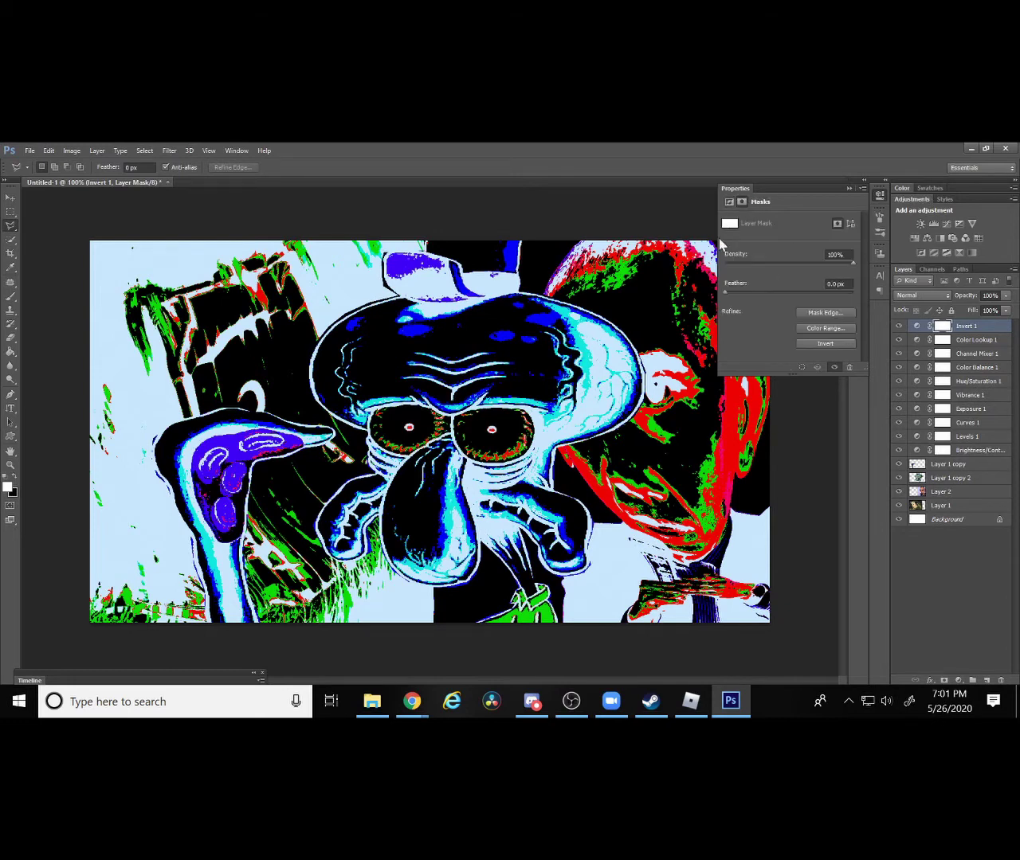
pyautogui.click(700, 386)
pyautogui.click(699, 509)
pyautogui.click(599, 596)
pyautogui.click(459, 620)
pyautogui.click(286, 507)
pyautogui.click(283, 282)
pyautogui.click(376, 238)
pyautogui.click(564, 235)
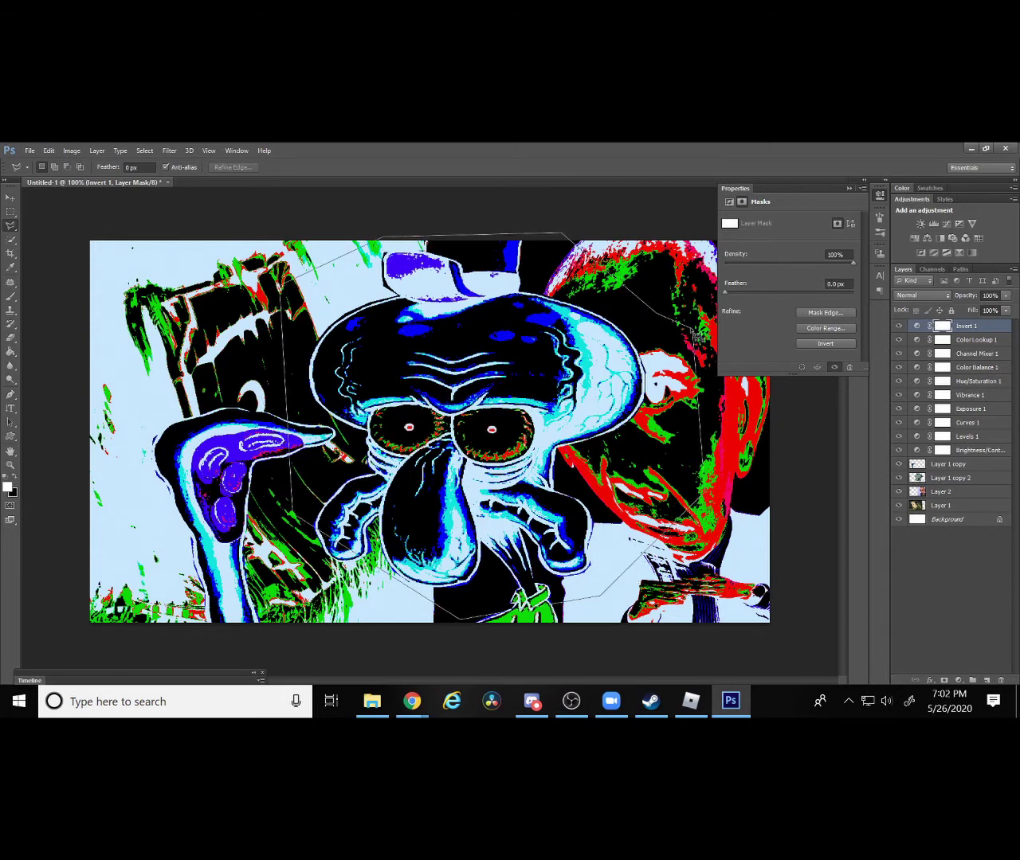
# Close the head selection and use Refine Edge to output it as the Invert layer's mask.
pyautogui.click(691, 333)
pyautogui.rightClick(609, 356)
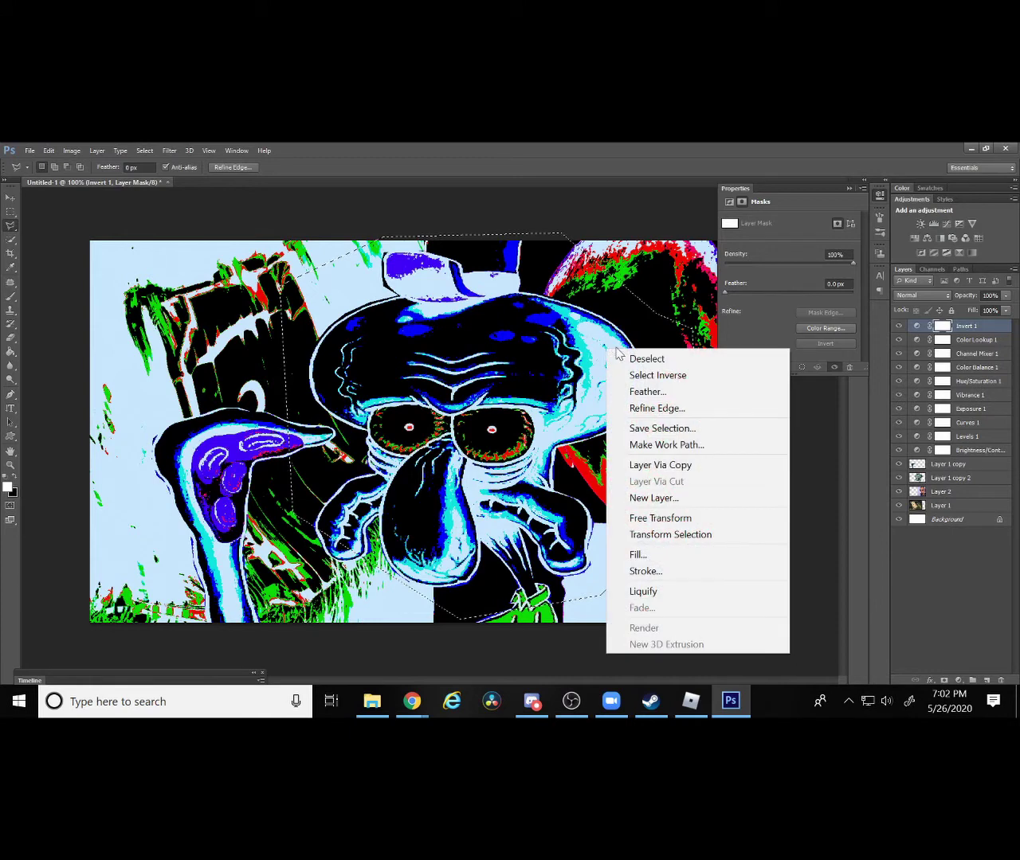
pyautogui.click(678, 408)
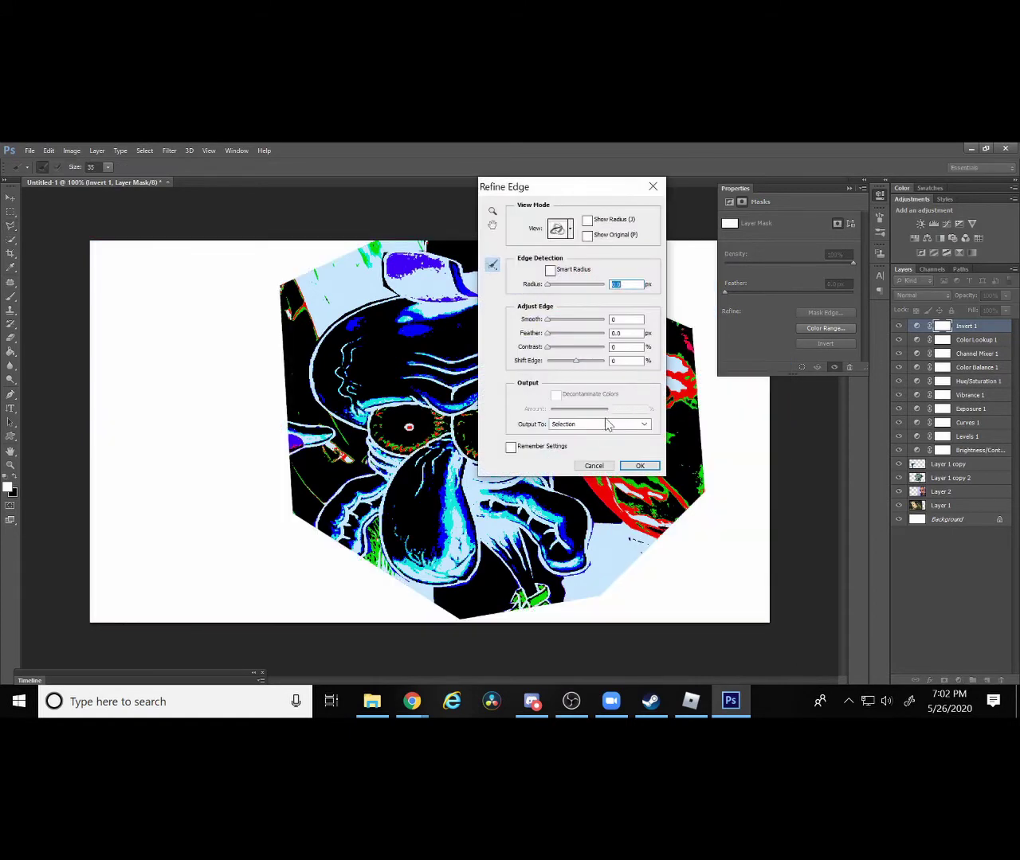
pyautogui.click(608, 424)
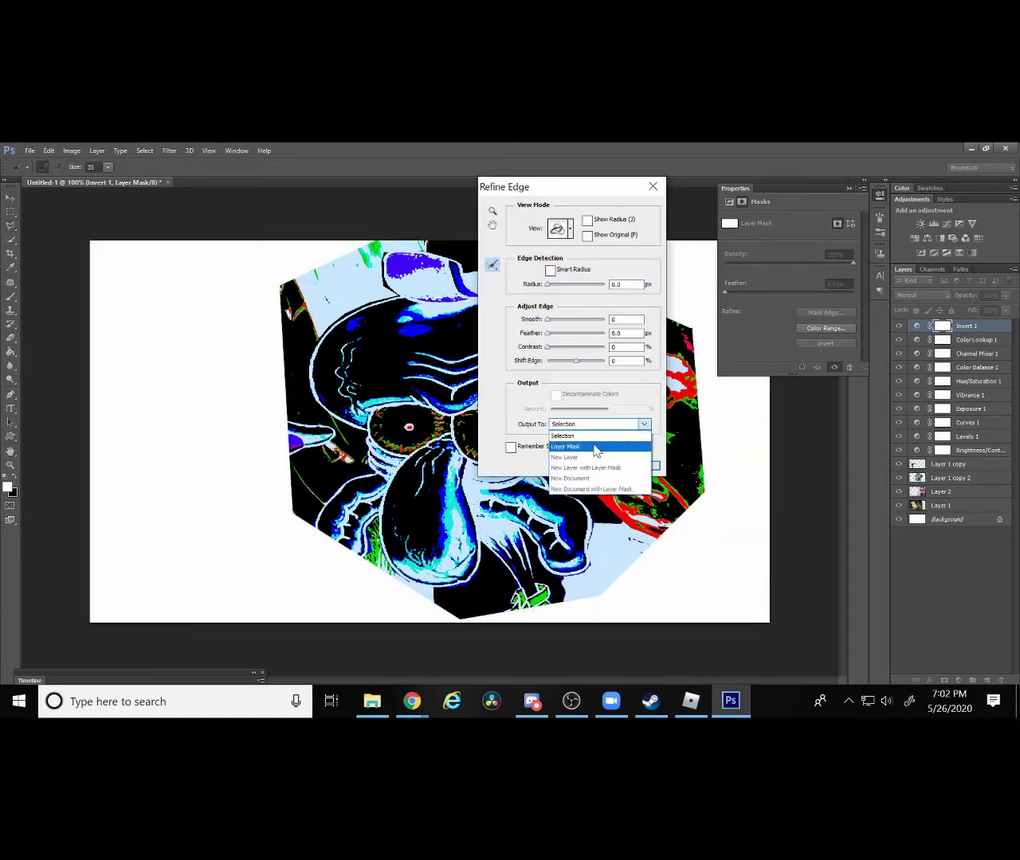
pyautogui.click(601, 446)
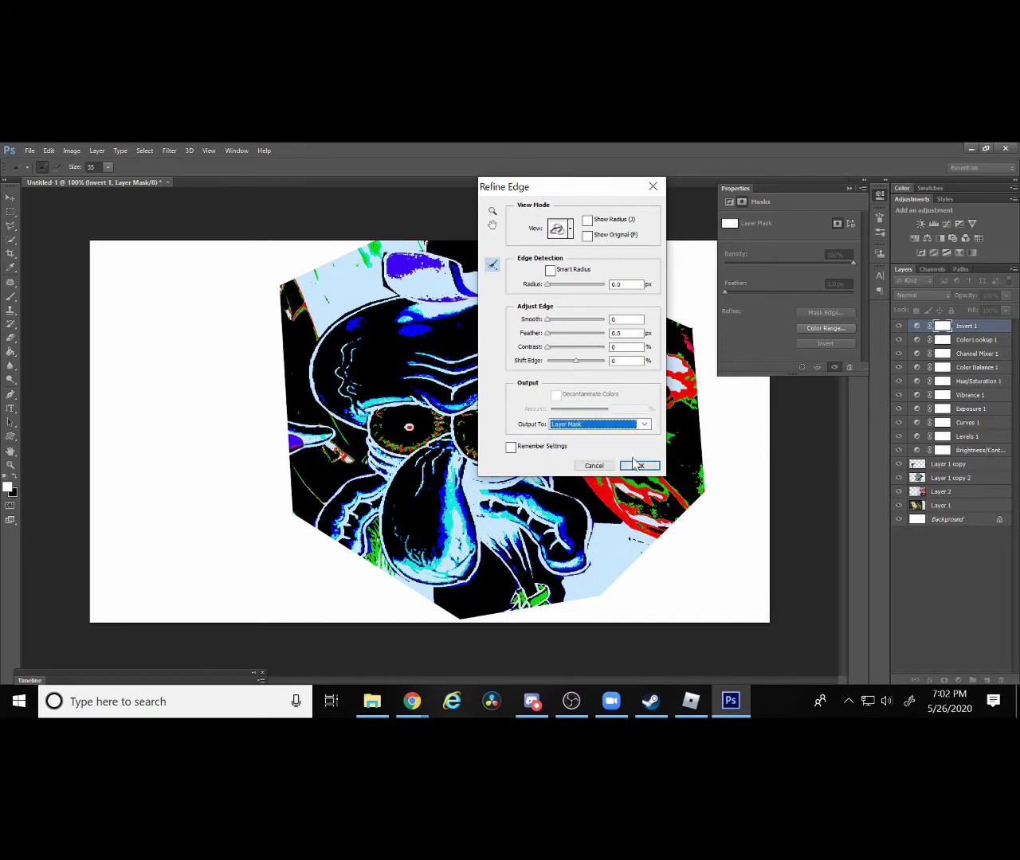
pyautogui.click(638, 465)
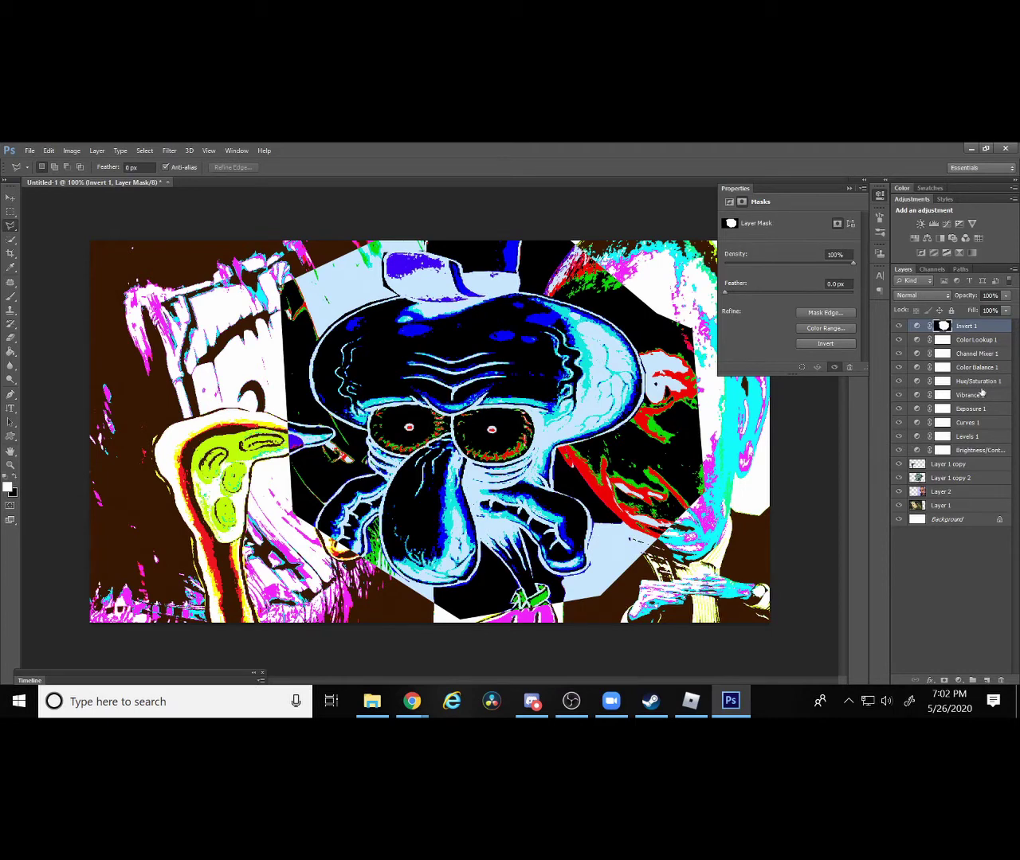
# Delete the Invert 1 adjustment layer from the layer stack.
pyautogui.rightClick(990, 326)
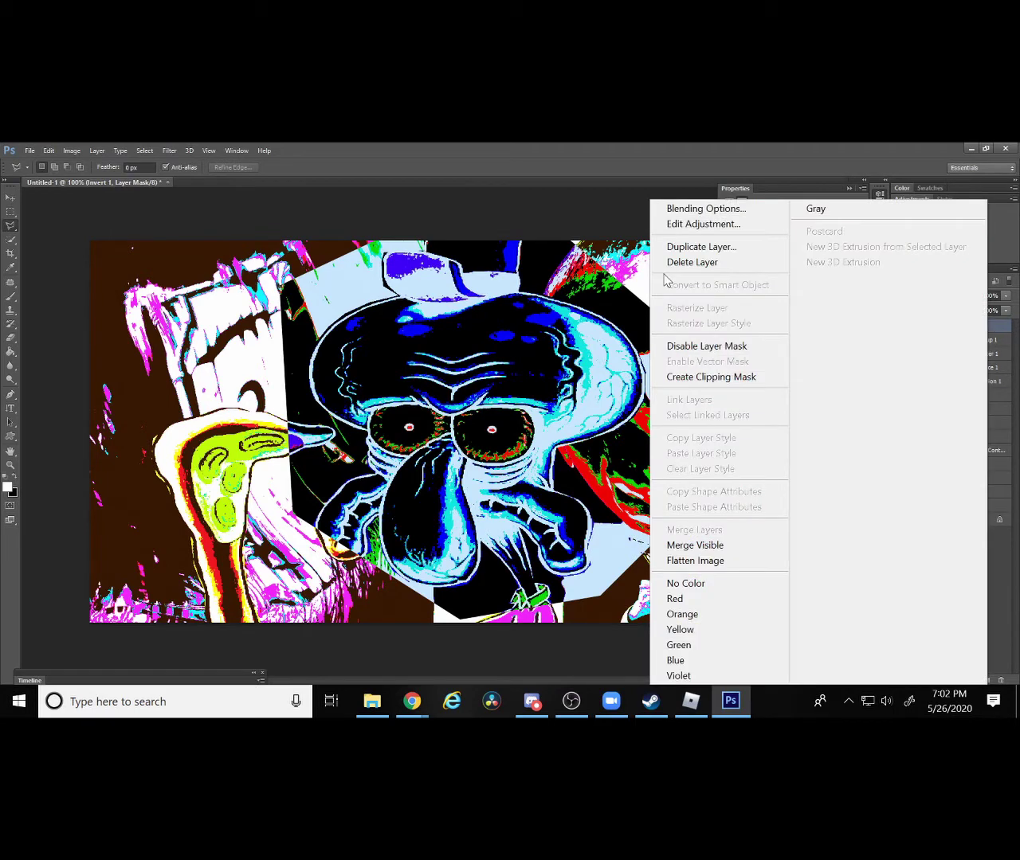
pyautogui.click(550, 313)
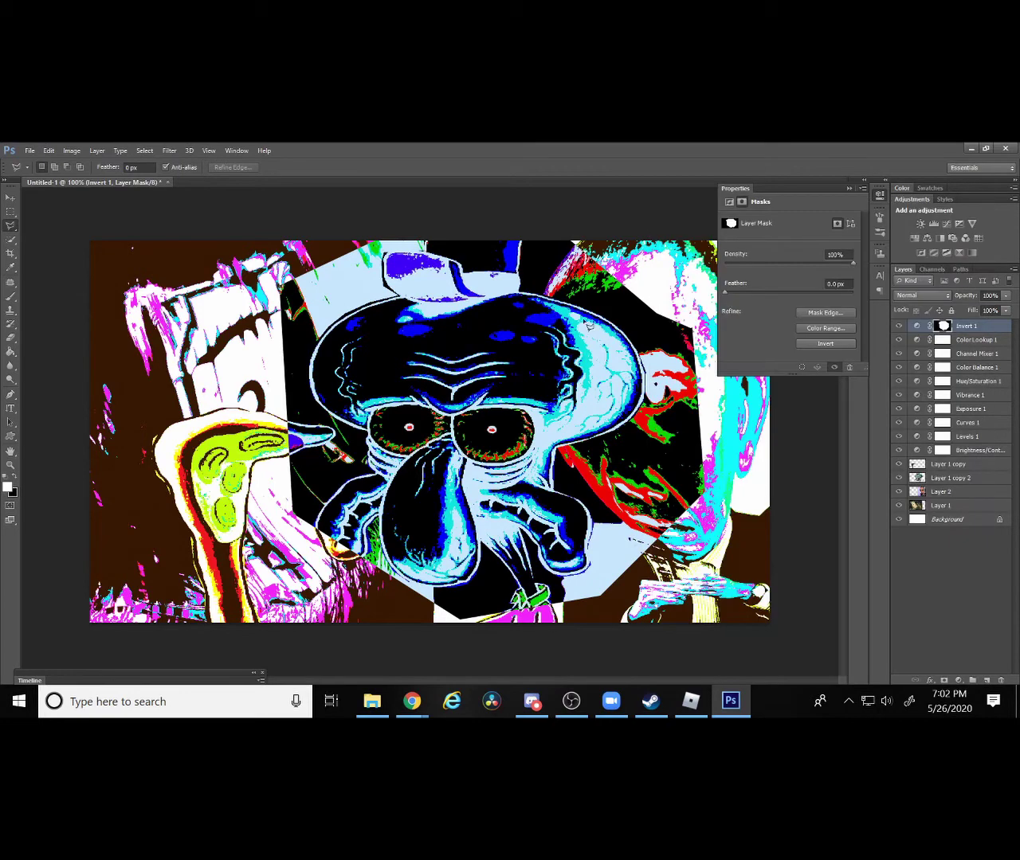
pyautogui.rightClick(983, 339)
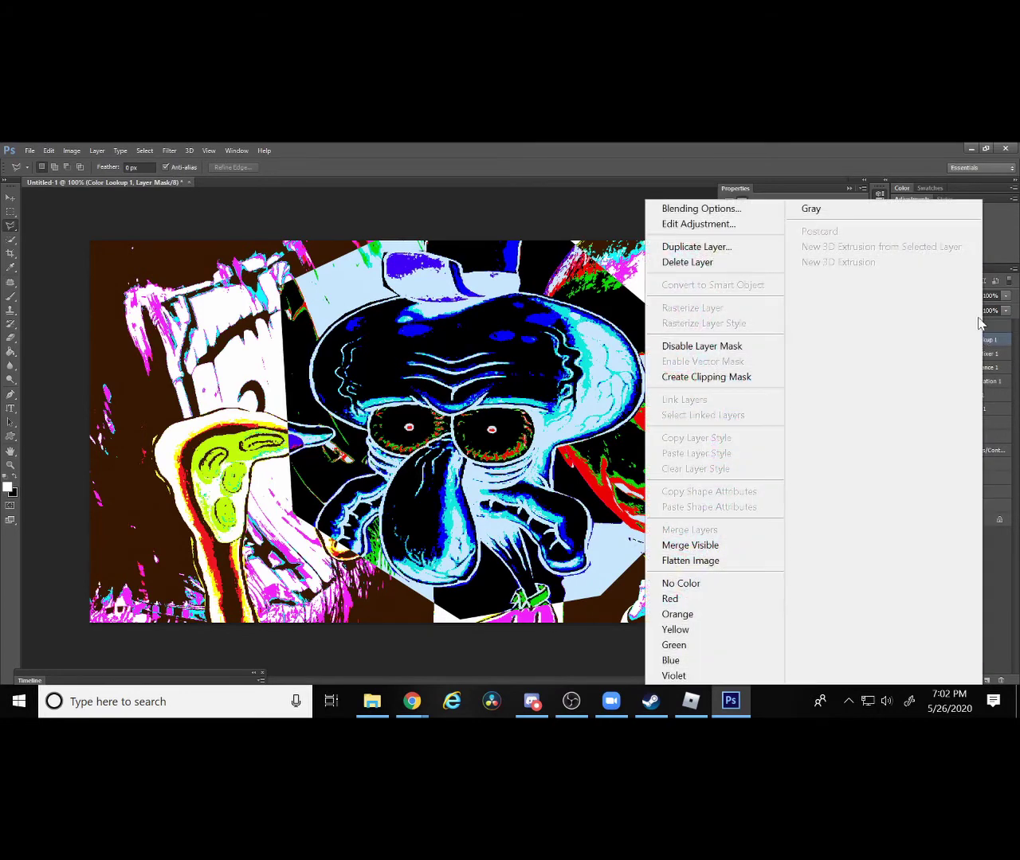
pyautogui.click(980, 320)
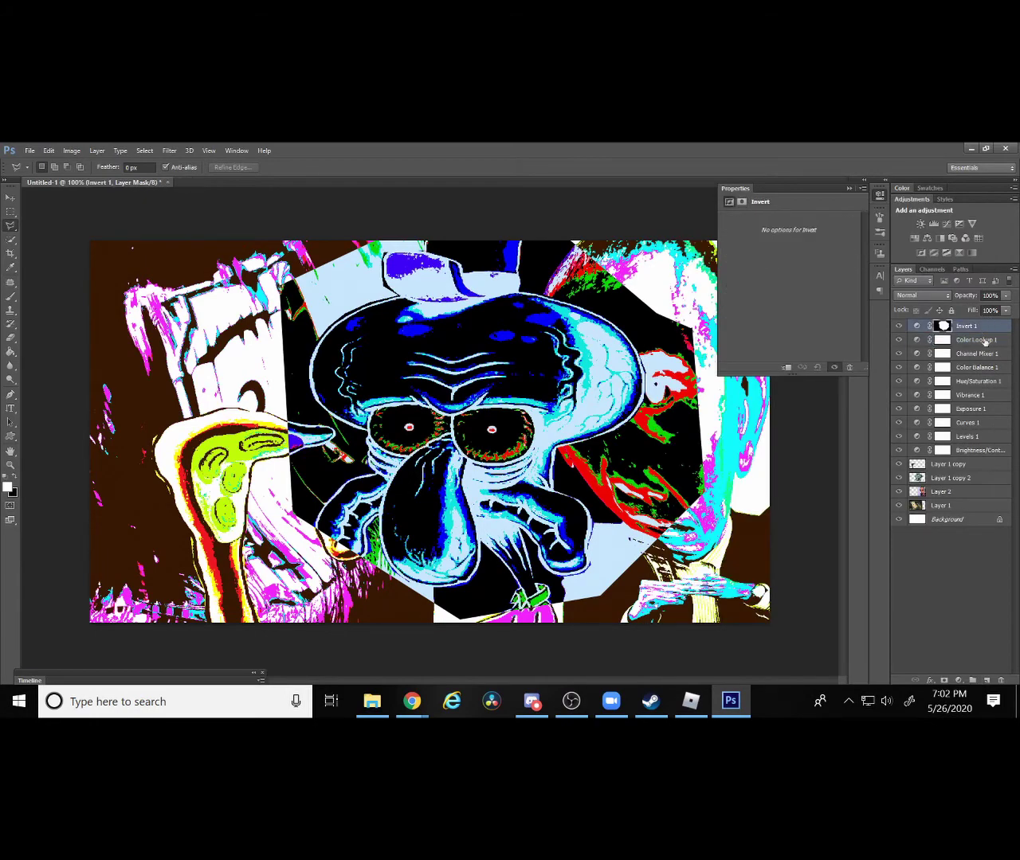
pyautogui.rightClick(984, 325)
pyautogui.click(711, 263)
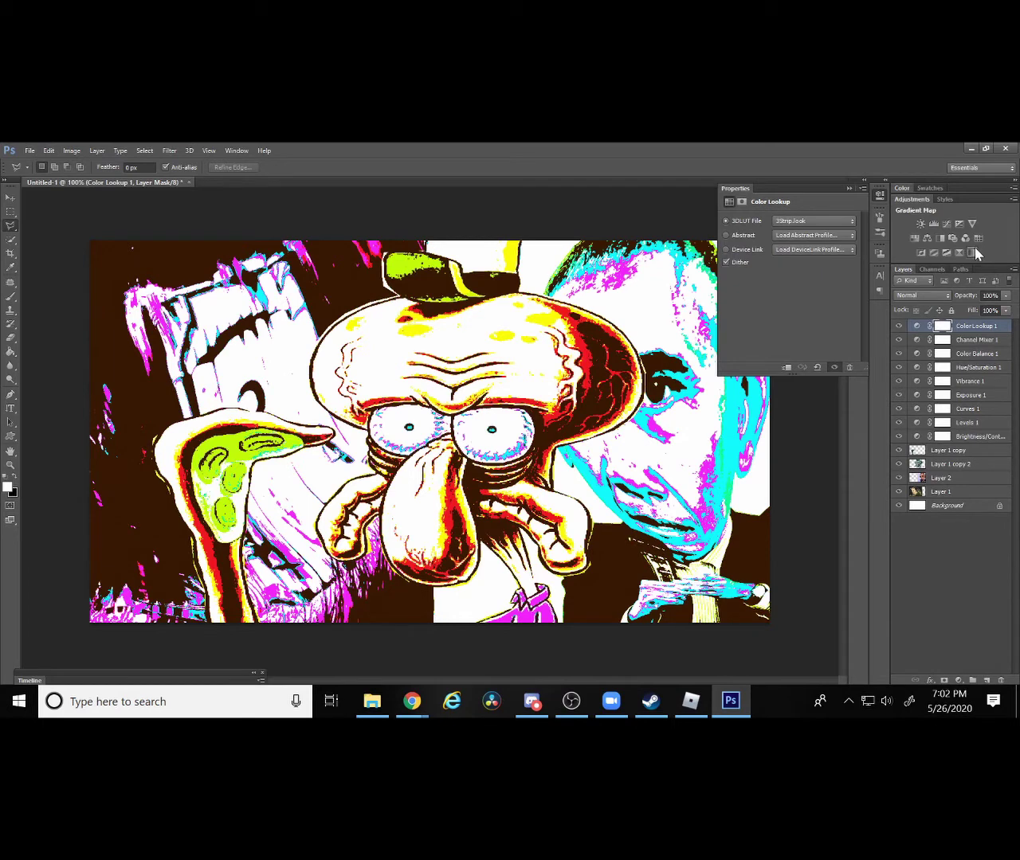
# Add a Posterize layer at 255 levels, then try a Threshold layer at 255 and delete it.
pyautogui.click(939, 252)
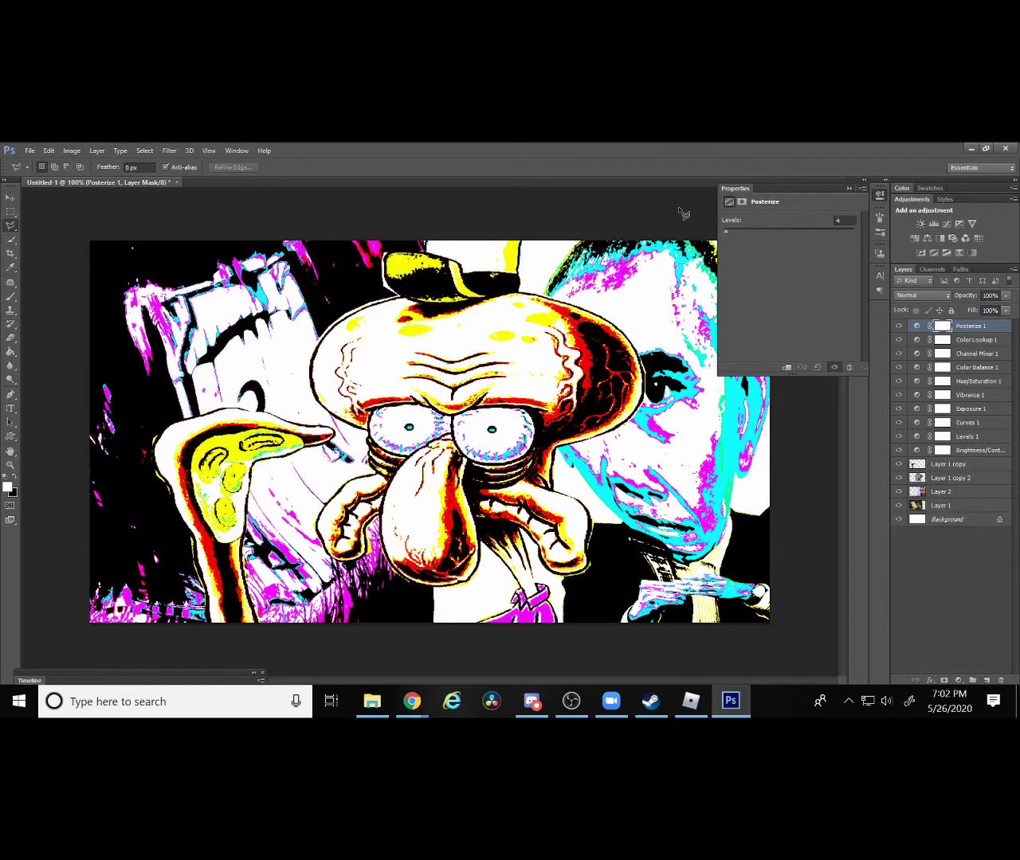
pyautogui.moveTo(738, 231); pyautogui.dragTo(929, 263)
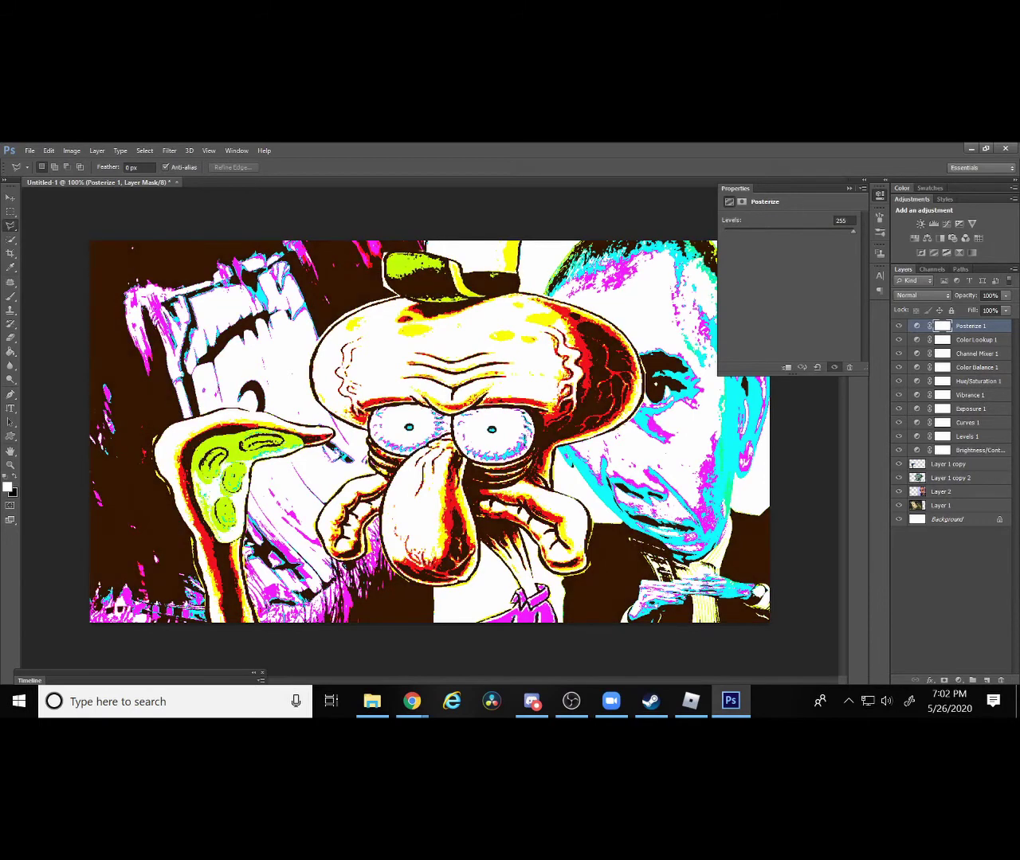
pyautogui.click(948, 252)
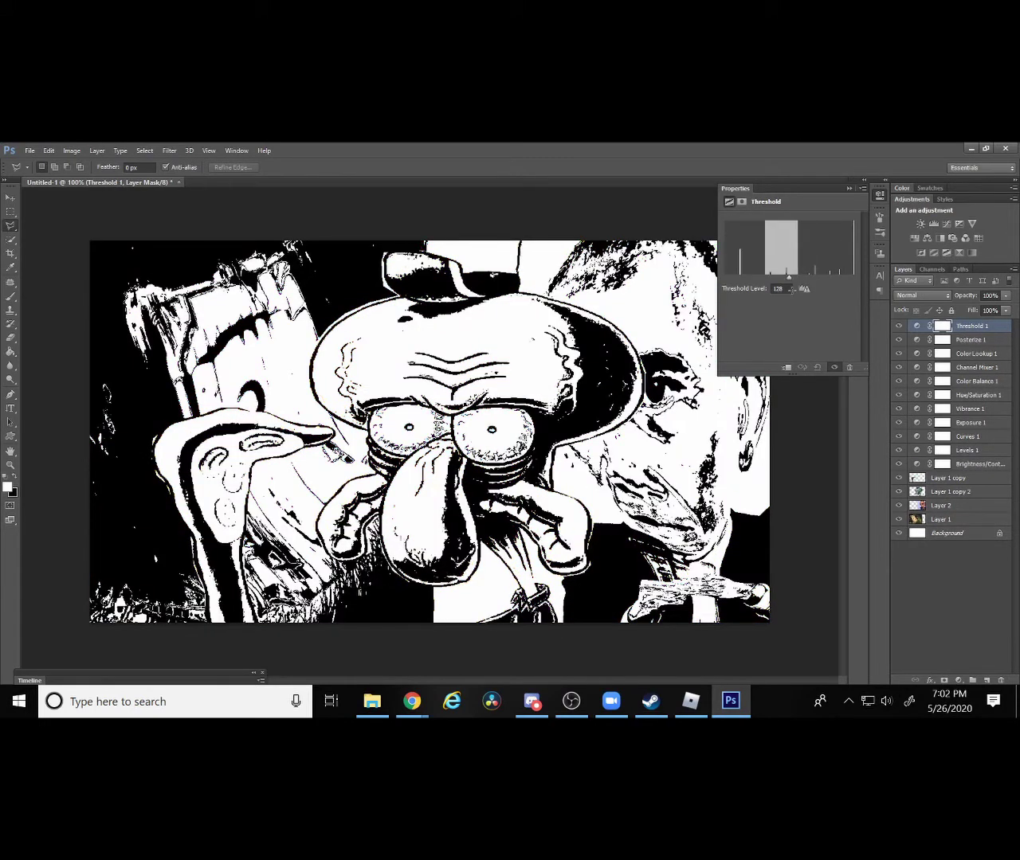
pyautogui.moveTo(789, 275); pyautogui.dragTo(856, 278)
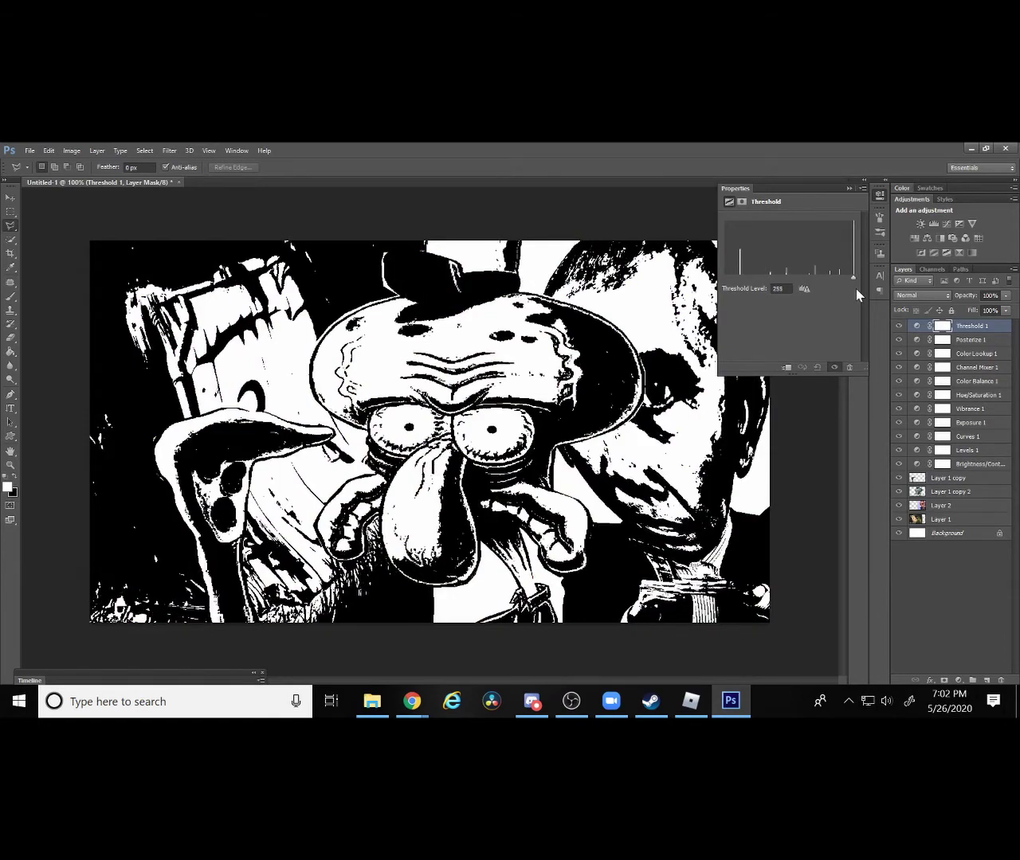
pyautogui.rightClick(975, 325)
pyautogui.click(741, 265)
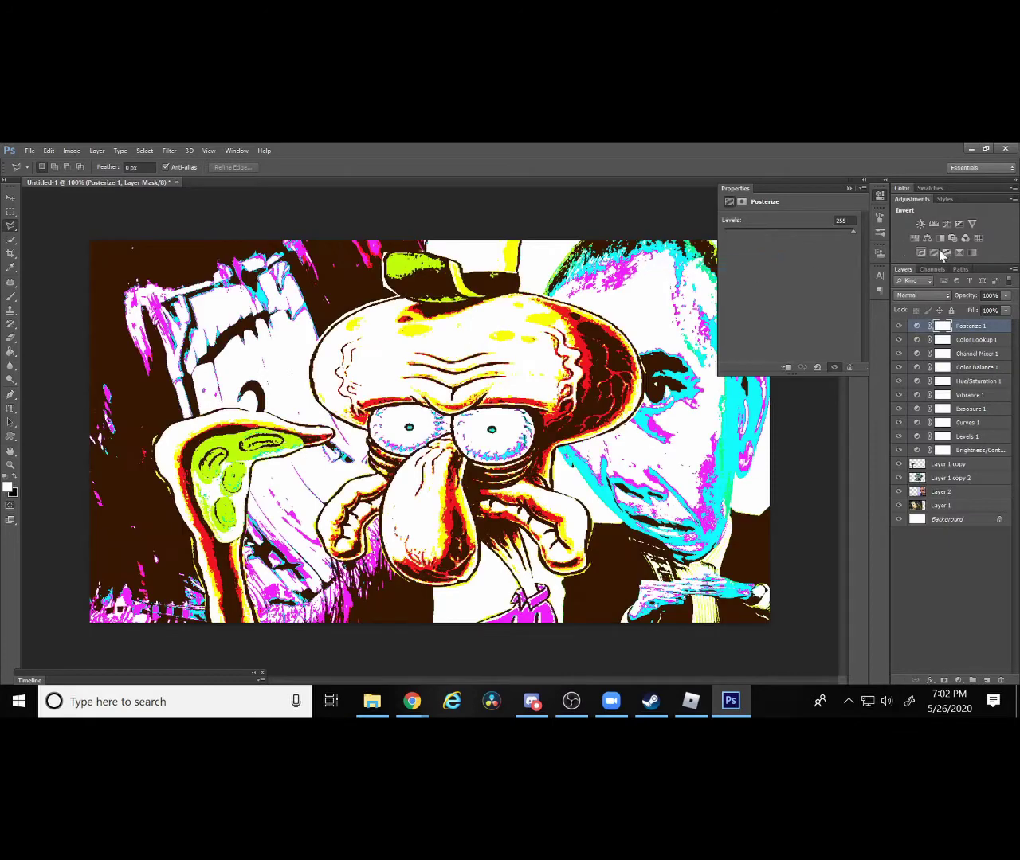
# Add a Selective Color layer and set the Blues range's Cyan to +99.
pyautogui.click(958, 252)
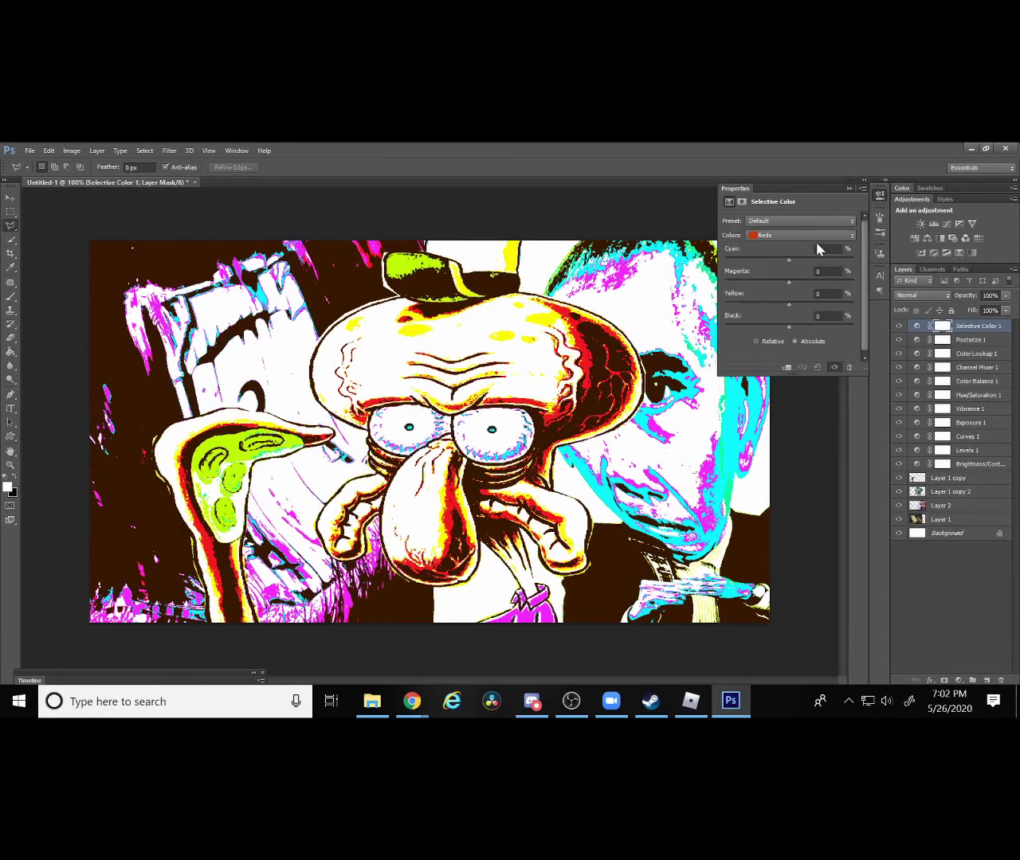
pyautogui.click(807, 235)
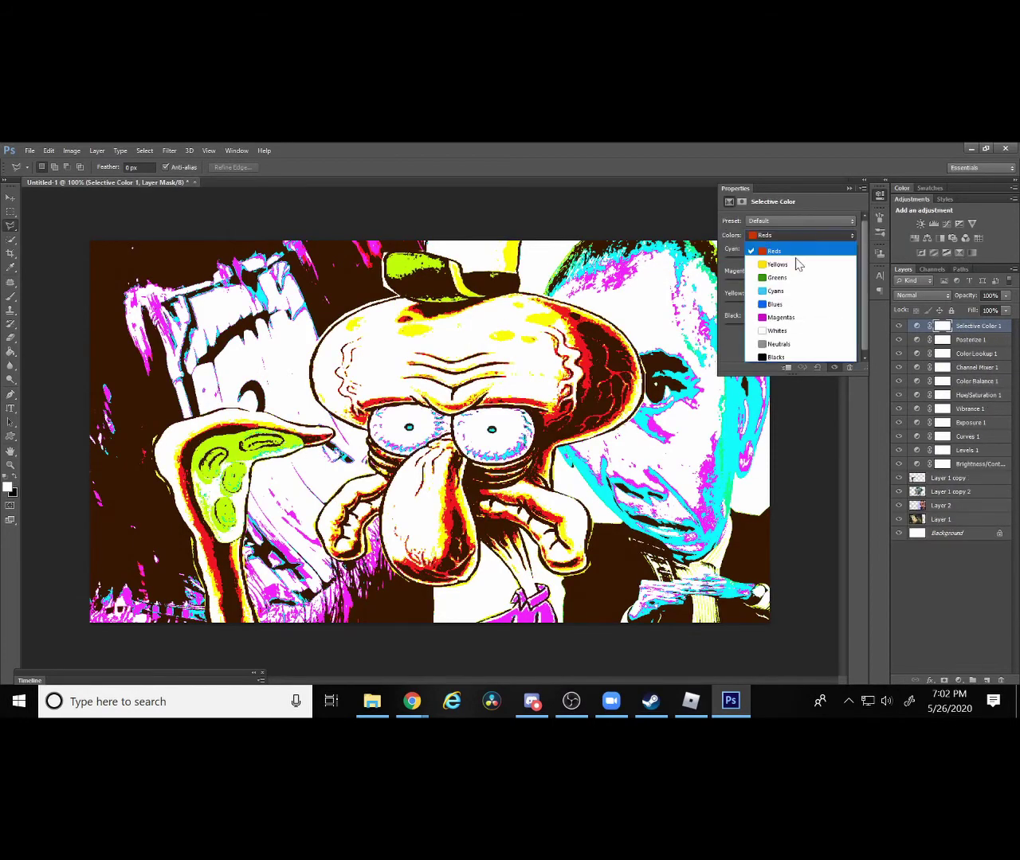
pyautogui.click(792, 301)
pyautogui.write('99')
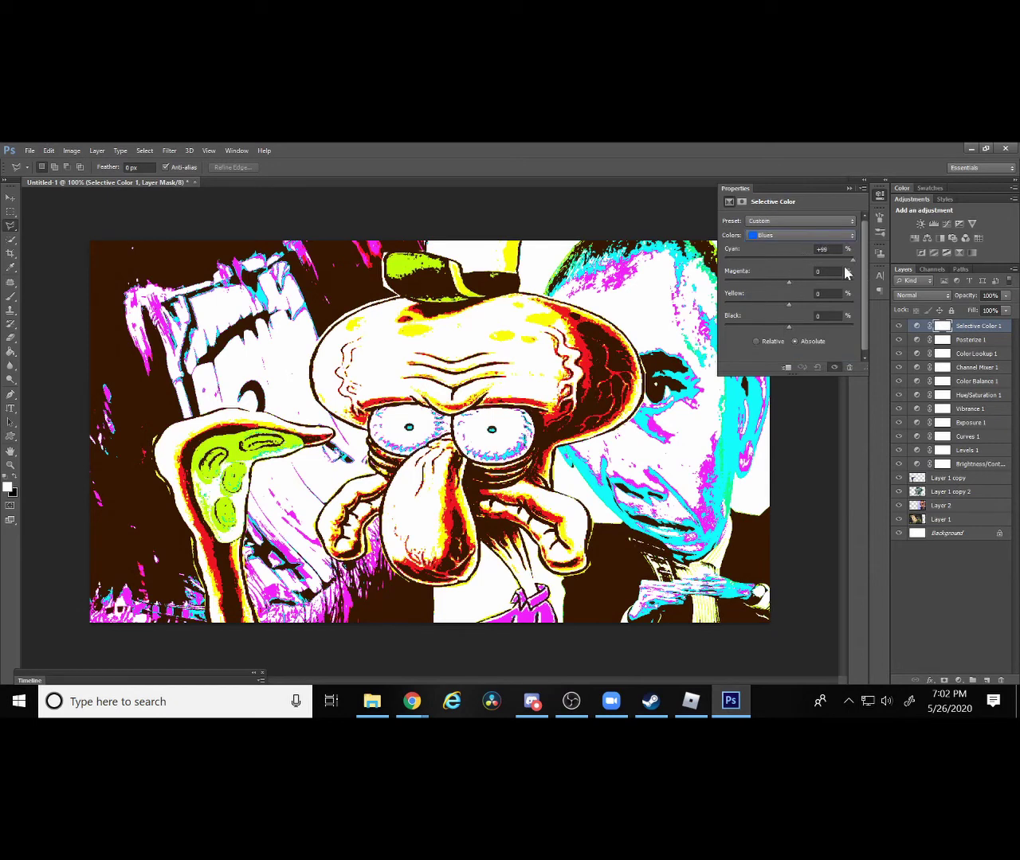
pyautogui.write('100')
pyautogui.write('100')
# Set the Yellows range to Cyan +100 and Yellow -100.
pyautogui.click(815, 235)
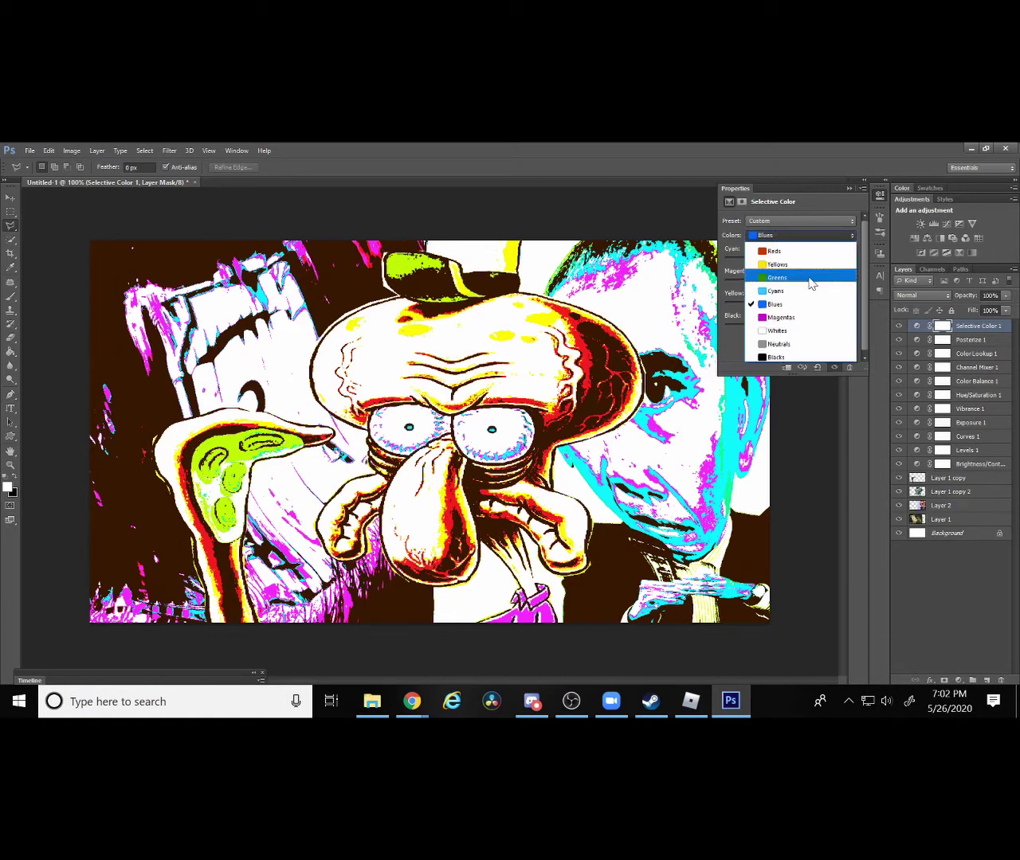
pyautogui.click(801, 262)
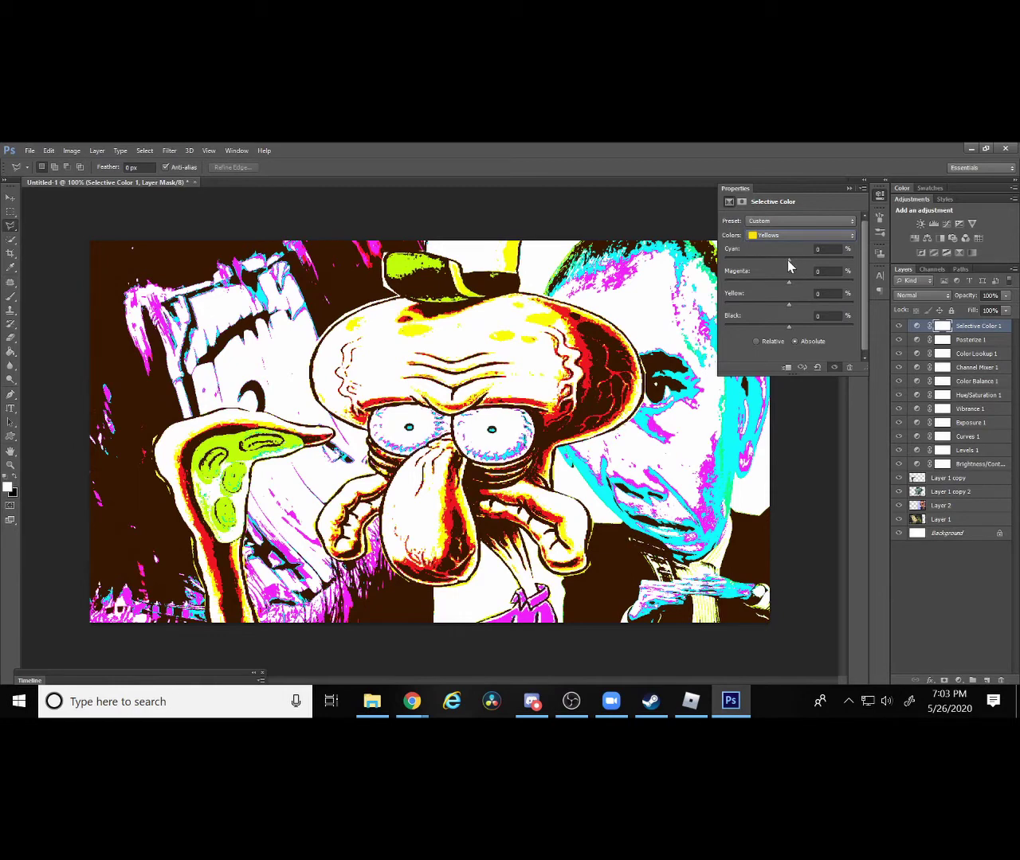
pyautogui.moveTo(789, 259); pyautogui.dragTo(891, 262)
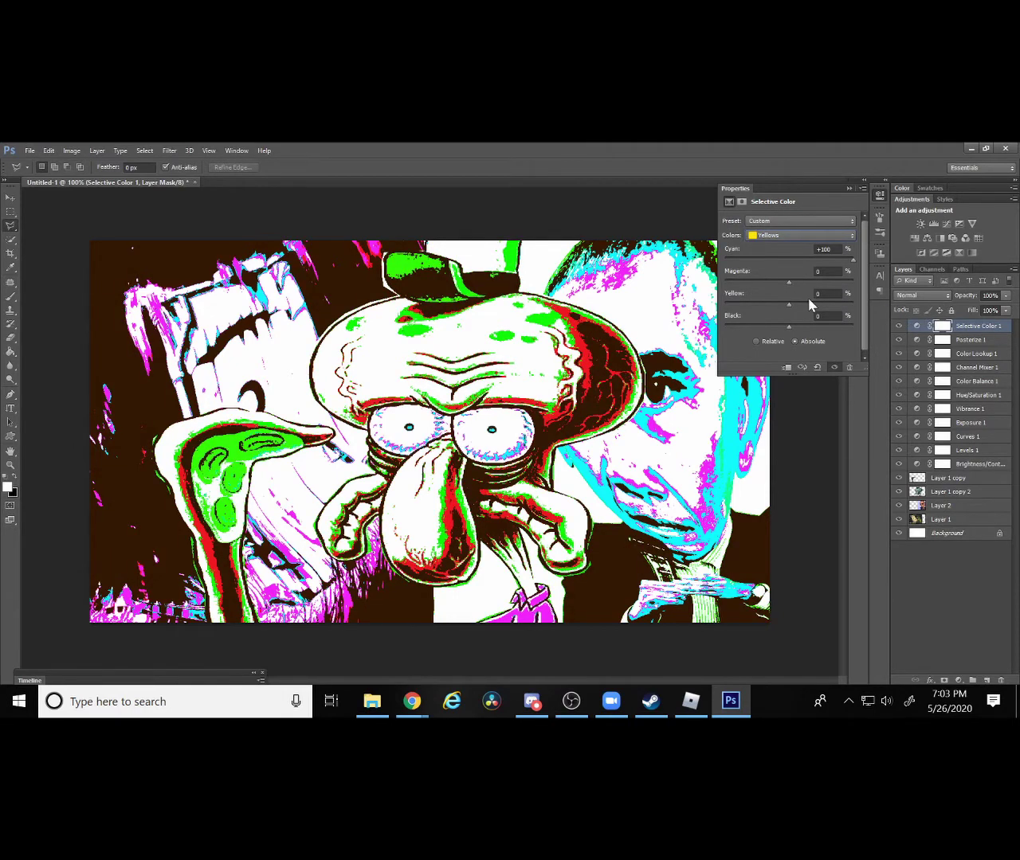
pyautogui.moveTo(789, 305); pyautogui.dragTo(712, 307)
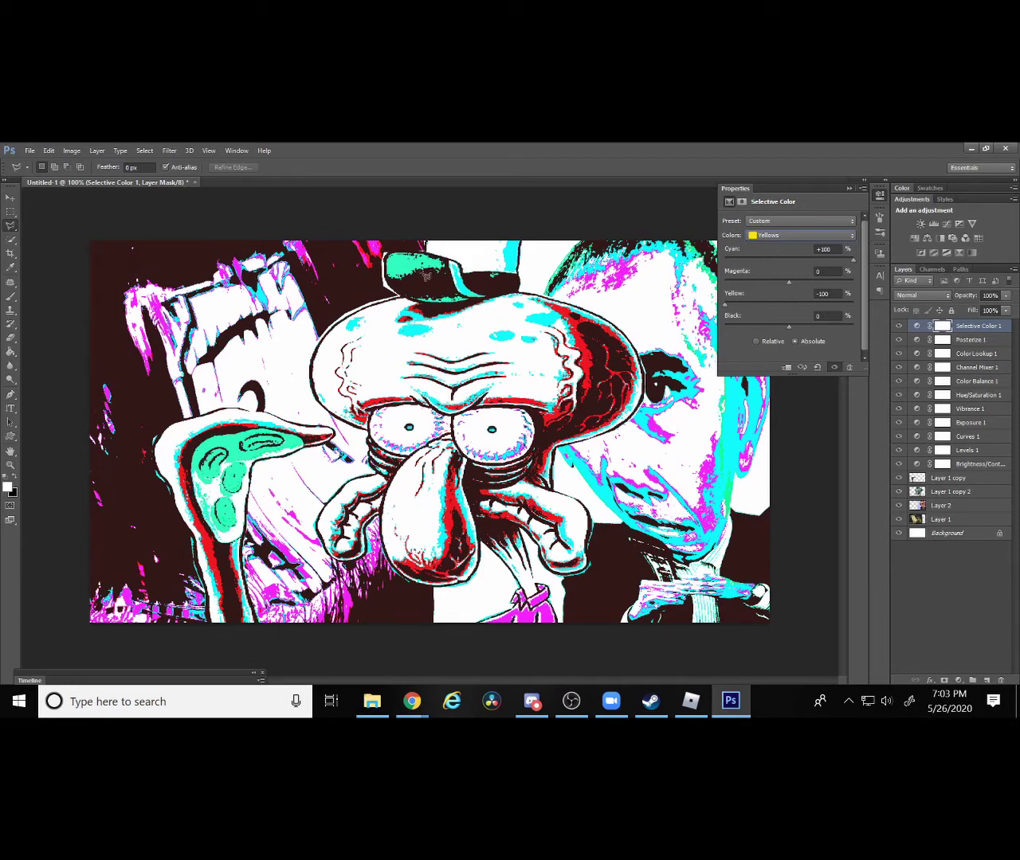
pyautogui.click(950, 493)
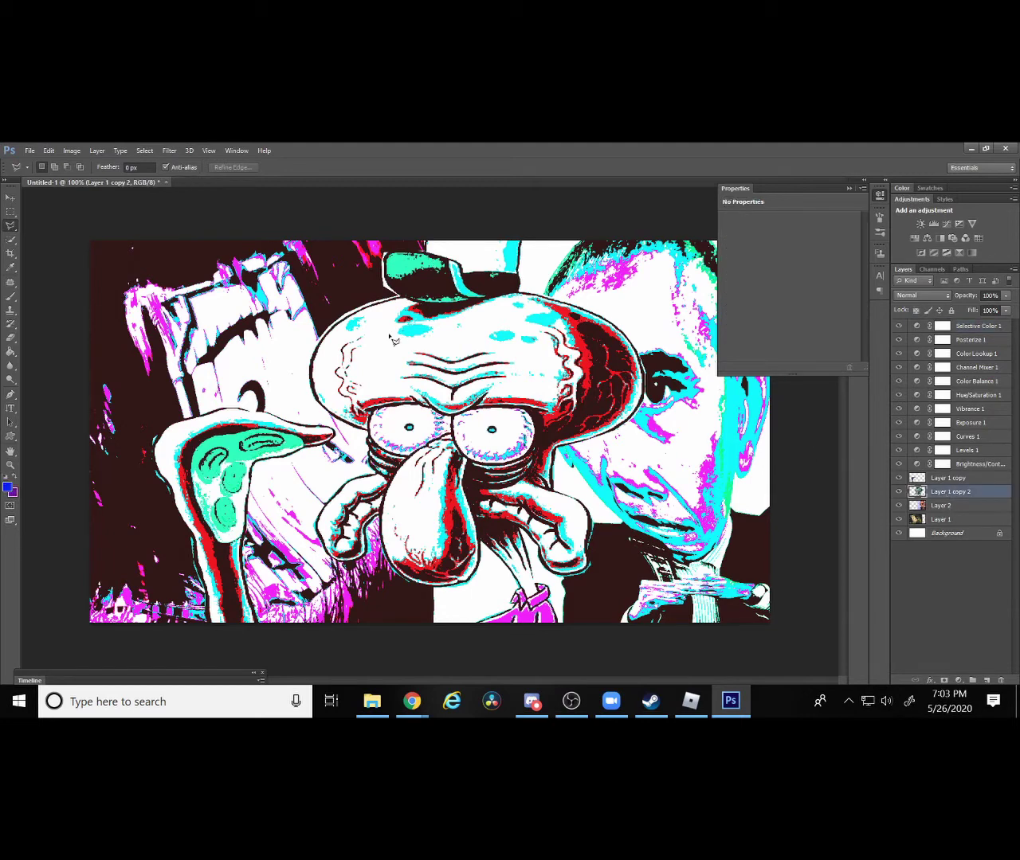
# Liquify Squidward's head, warping the hat and face downward and partly reconstructing it.
pyautogui.click(170, 150)
pyautogui.click(185, 260)
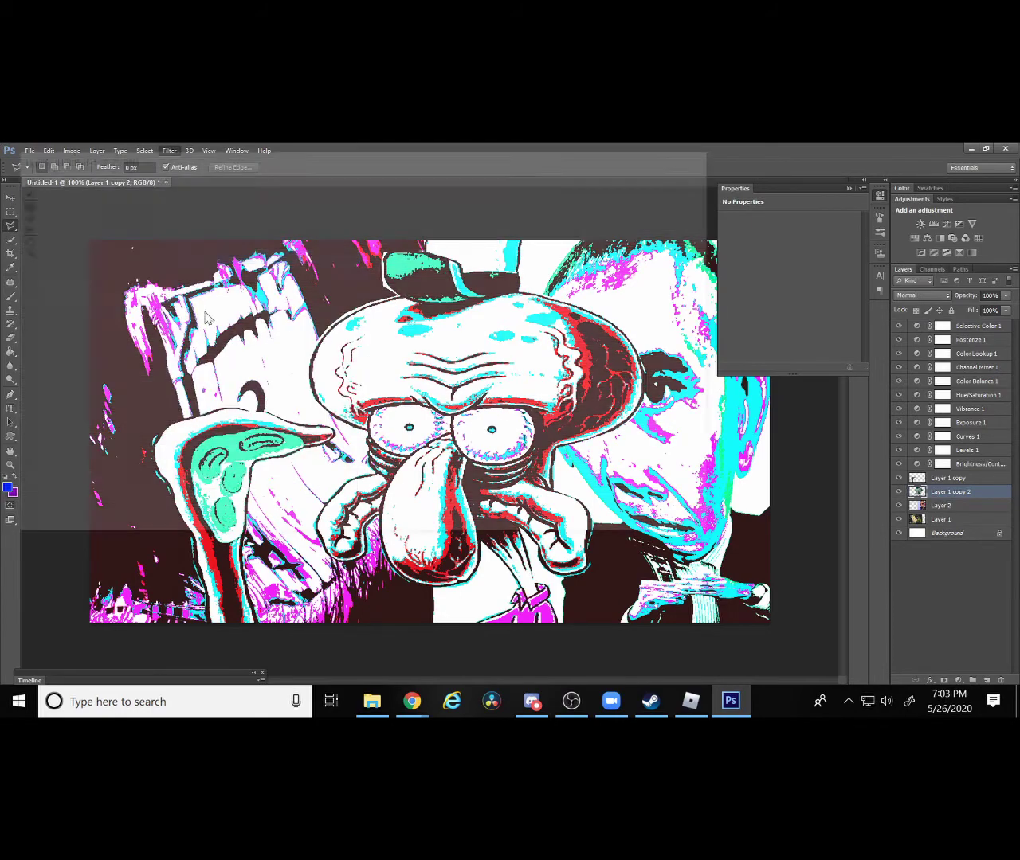
pyautogui.moveTo(311, 335); pyautogui.dragTo(315, 339)
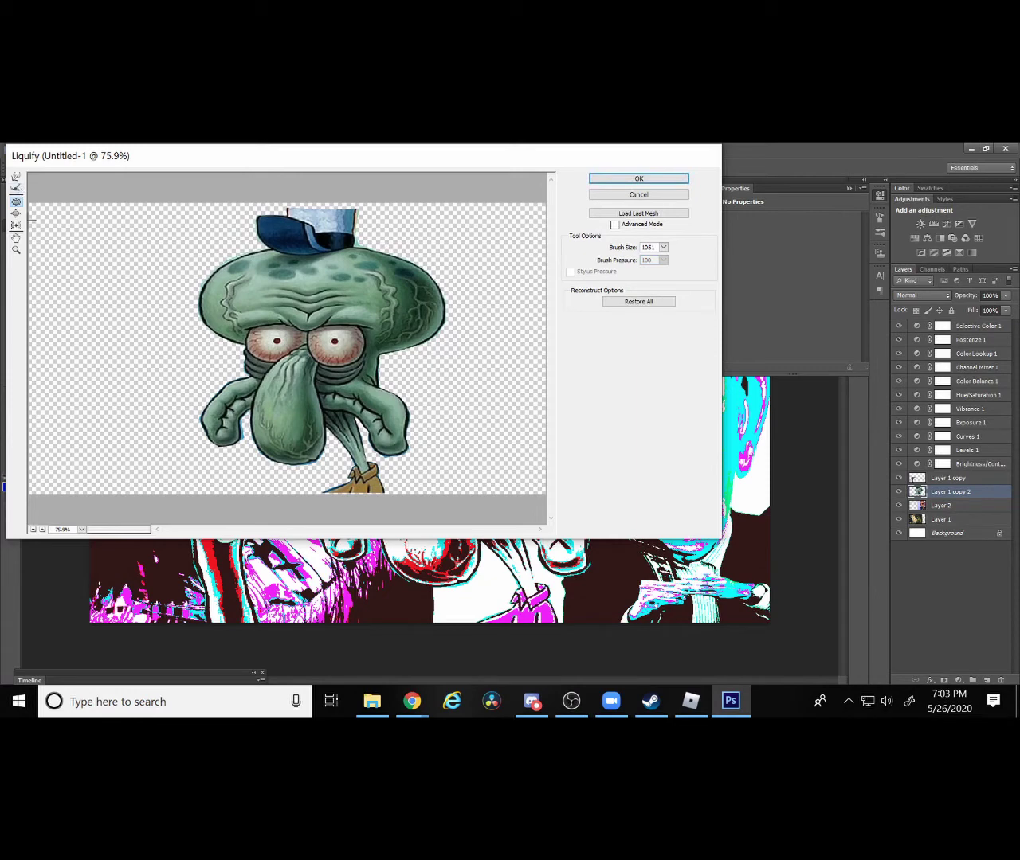
pyautogui.click(16, 176)
pyautogui.moveTo(318, 336)
pyautogui.mouseDown()
pyautogui.moveTo(327, 370)
pyautogui.moveTo(325, 261)
pyautogui.mouseUp()
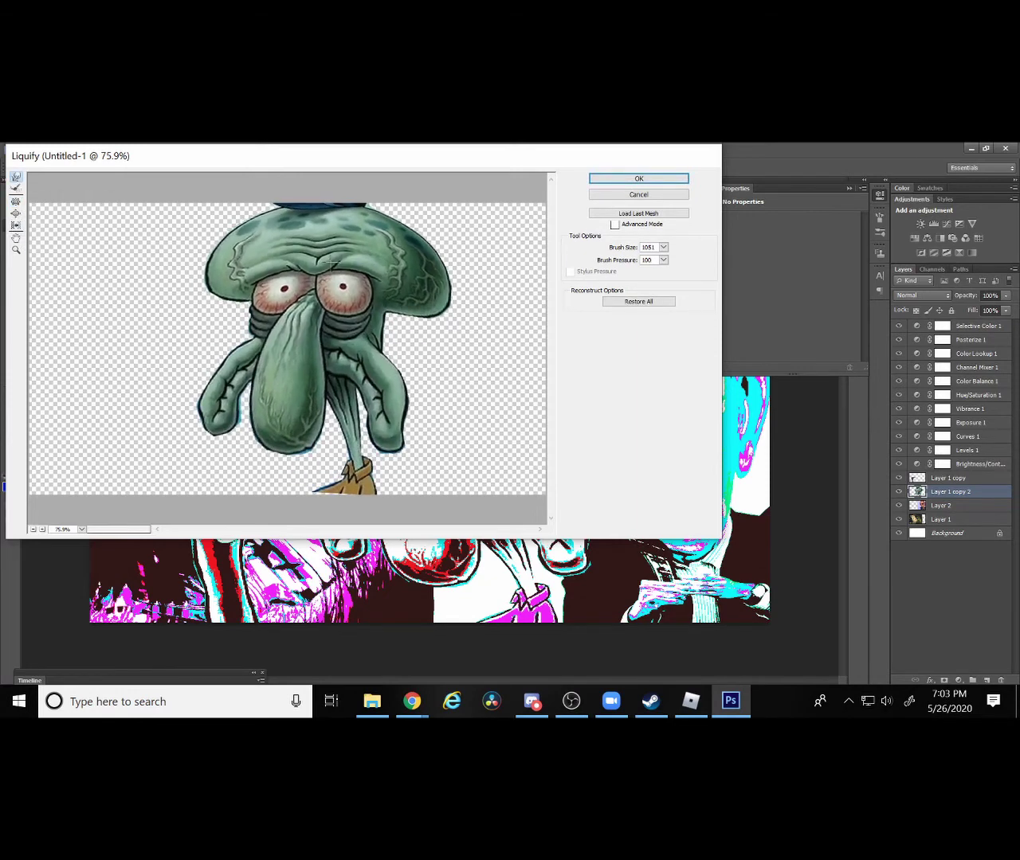
pyautogui.click(16, 188)
pyautogui.click(309, 297)
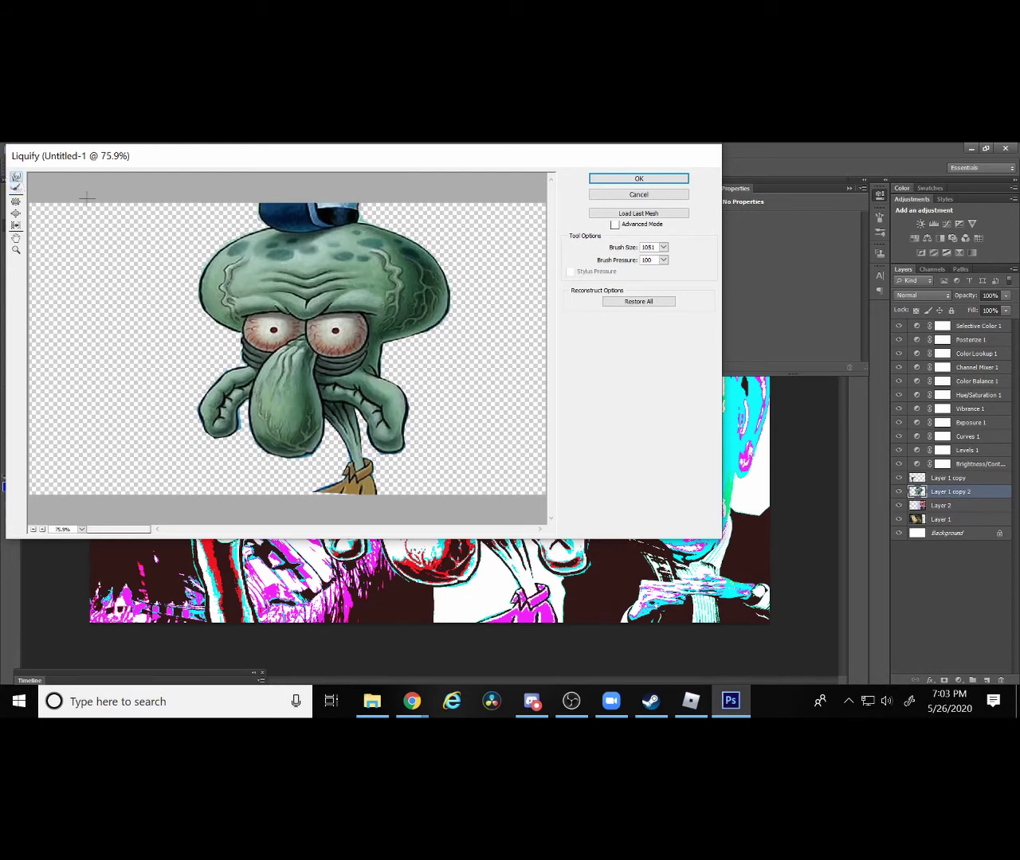
# Push Squidward's face and tentacle around, restore part of the face, and widen the head rightward.
pyautogui.moveTo(285, 266)
pyautogui.mouseDown()
pyautogui.moveTo(289, 176)
pyautogui.moveTo(290, 382)
pyautogui.mouseUp()
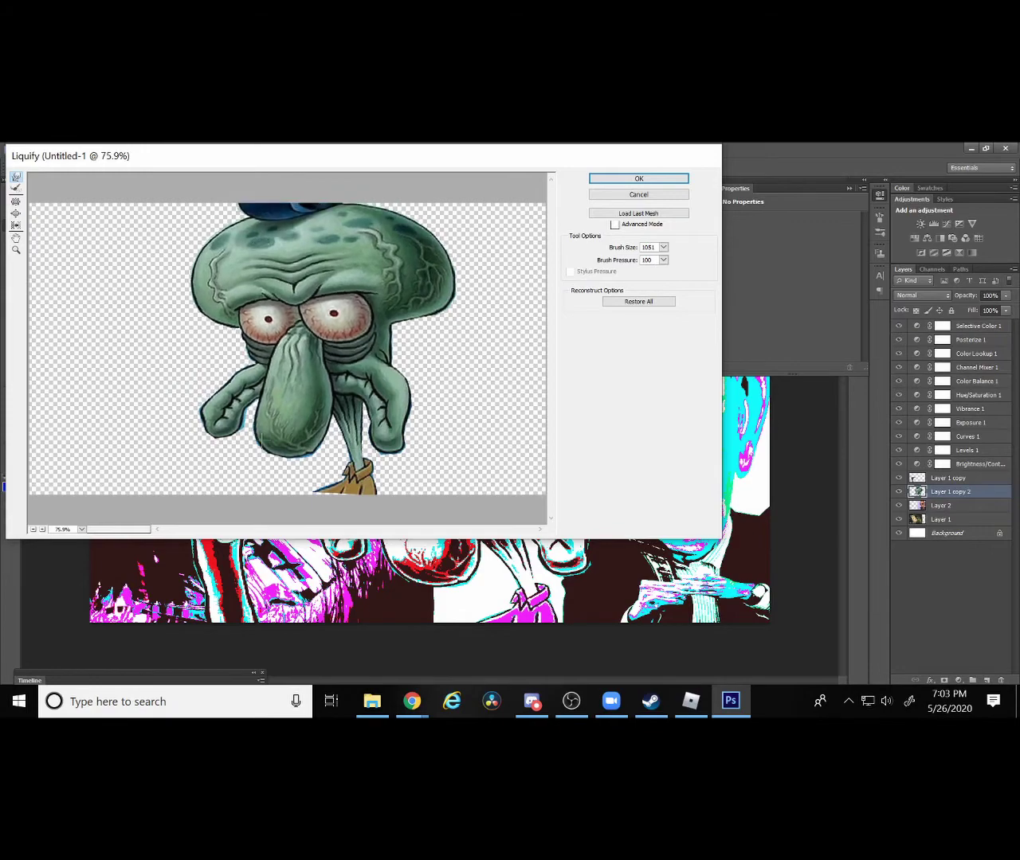
pyautogui.moveTo(298, 436)
pyautogui.mouseDown()
pyautogui.moveTo(231, 468)
pyautogui.moveTo(265, 461)
pyautogui.mouseUp()
pyautogui.moveTo(386, 375); pyautogui.dragTo(471, 433)
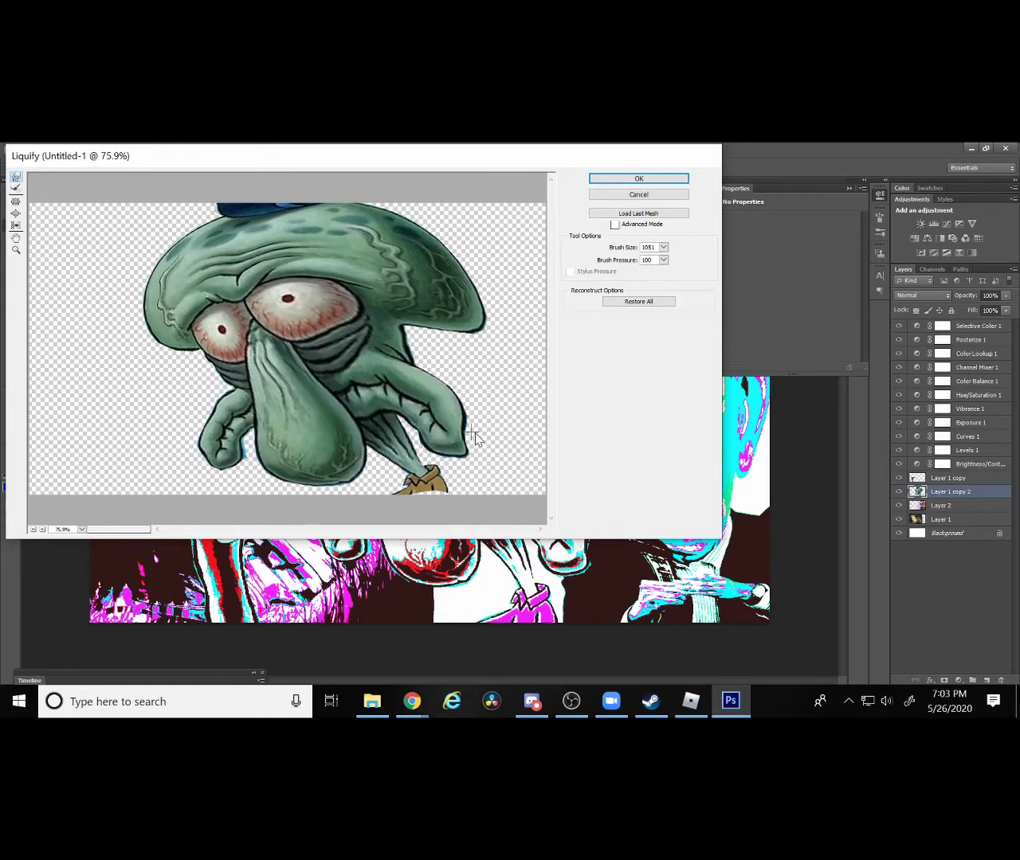
pyautogui.click(16, 189)
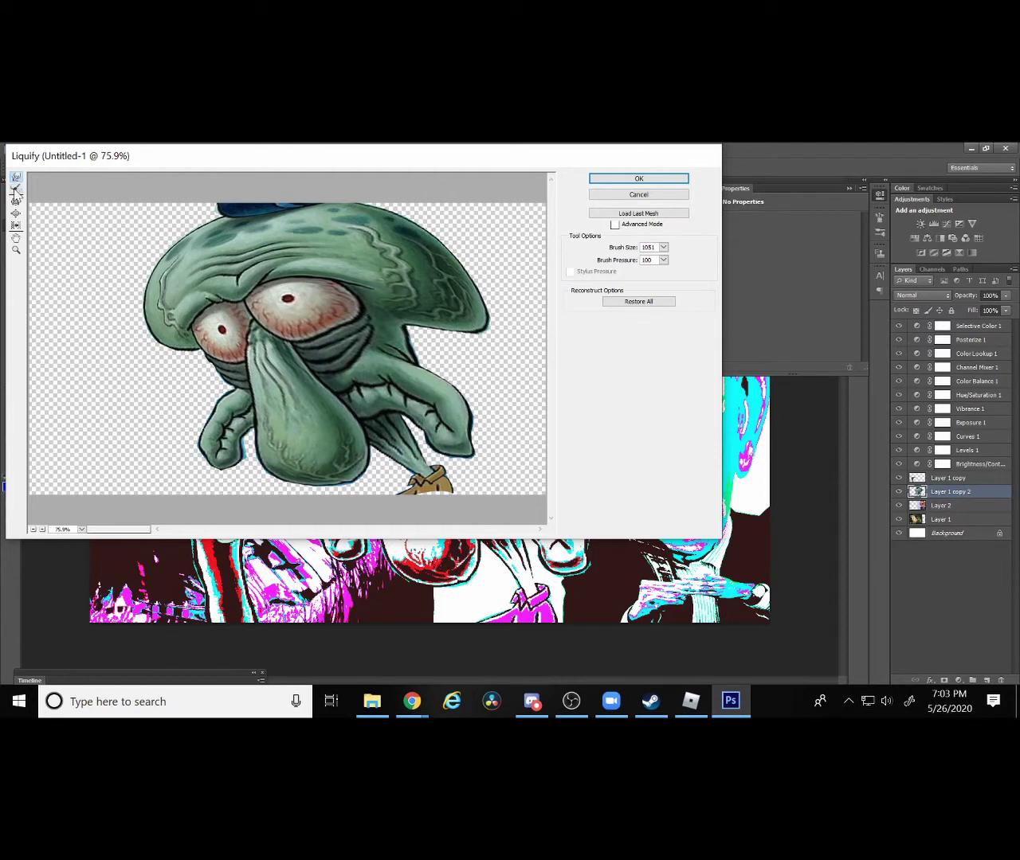
pyautogui.moveTo(231, 275)
pyautogui.mouseDown()
pyautogui.moveTo(273, 290)
pyautogui.moveTo(360, 428)
pyautogui.moveTo(374, 271)
pyautogui.moveTo(199, 302)
pyautogui.mouseUp()
pyautogui.click(15, 179)
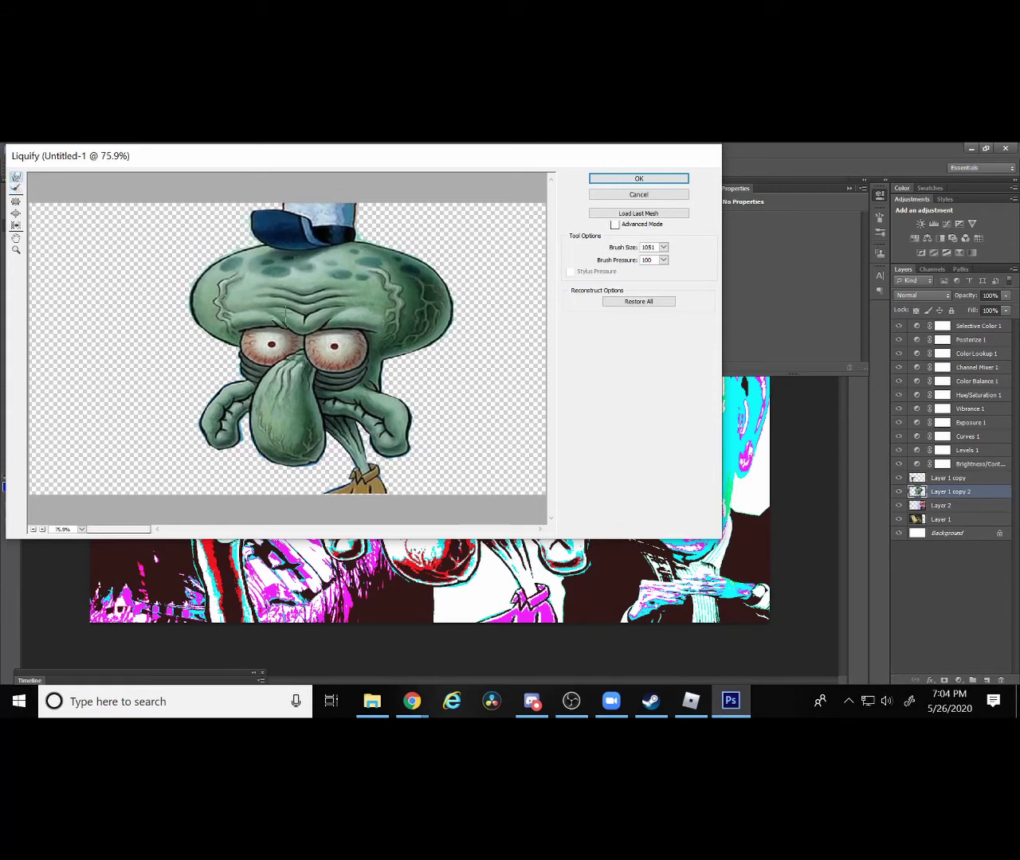
pyautogui.moveTo(350, 359); pyautogui.dragTo(379, 333)
pyautogui.moveTo(441, 408); pyautogui.dragTo(470, 402)
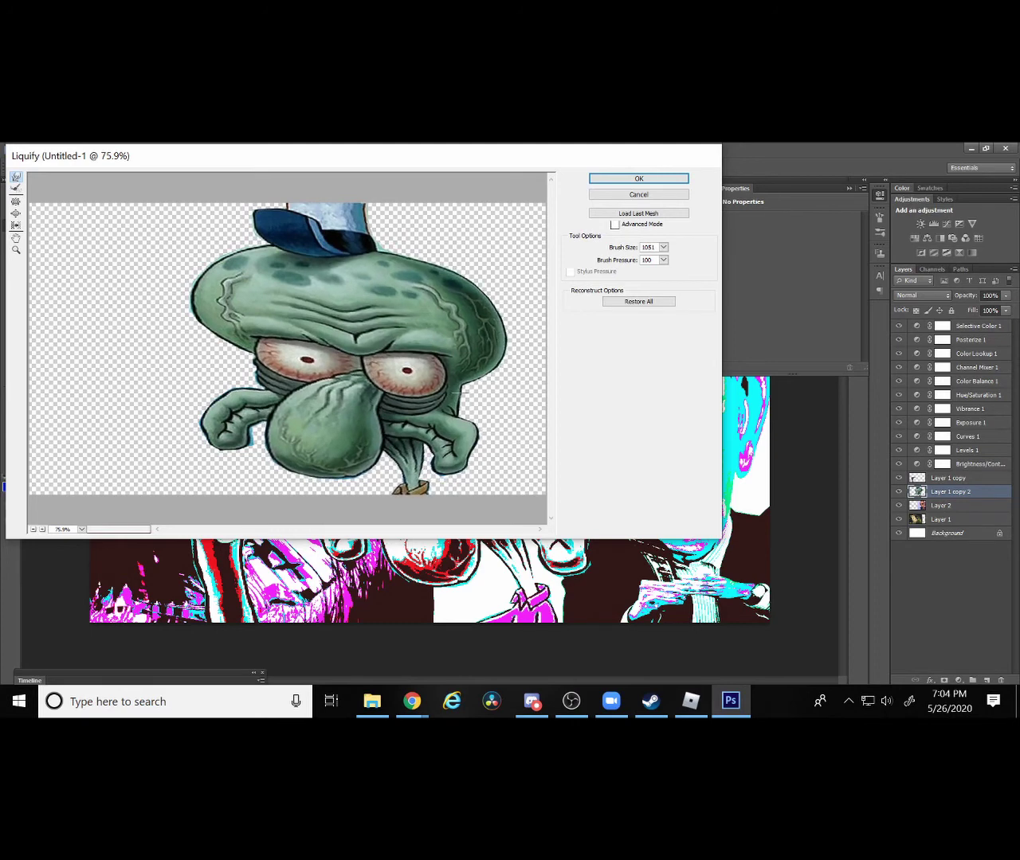
# Pucker the head, hat and eyes, reshape the neck area, shove the head sideways, and apply.
pyautogui.click(16, 201)
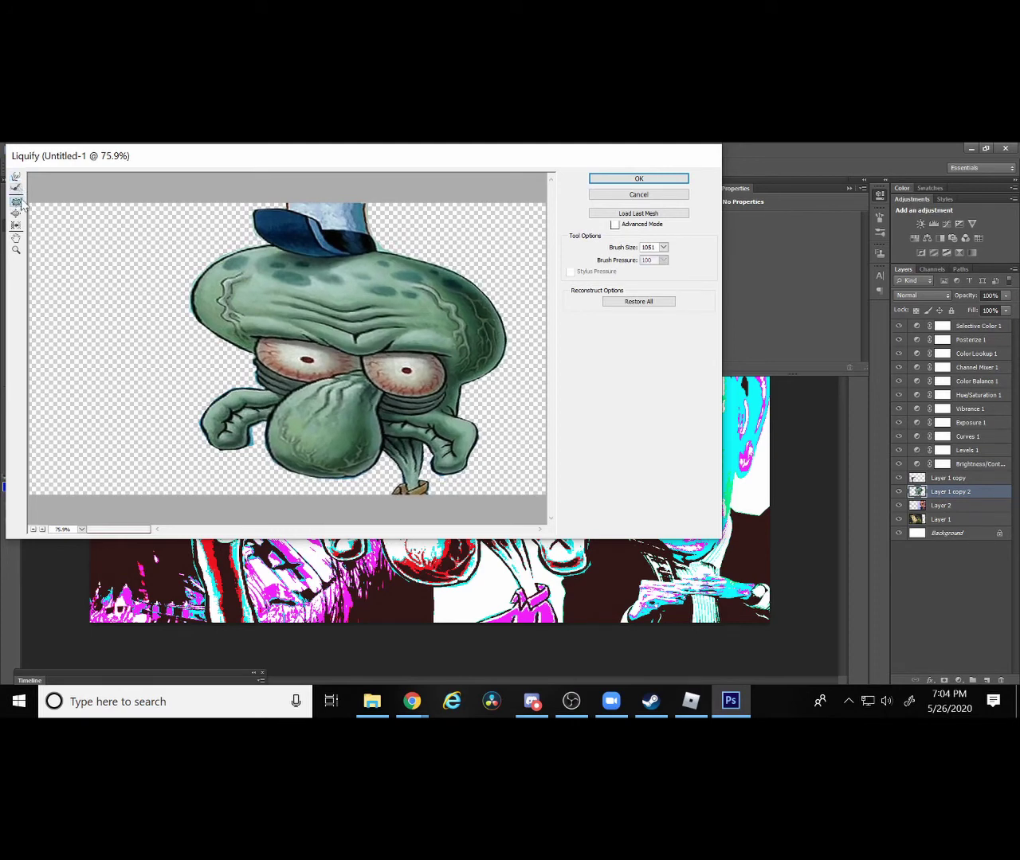
pyautogui.click(353, 307)
pyautogui.moveTo(353, 307)
pyautogui.mouseDown()
pyautogui.moveTo(347, 323)
pyautogui.moveTo(359, 337)
pyautogui.moveTo(338, 307)
pyautogui.mouseUp()
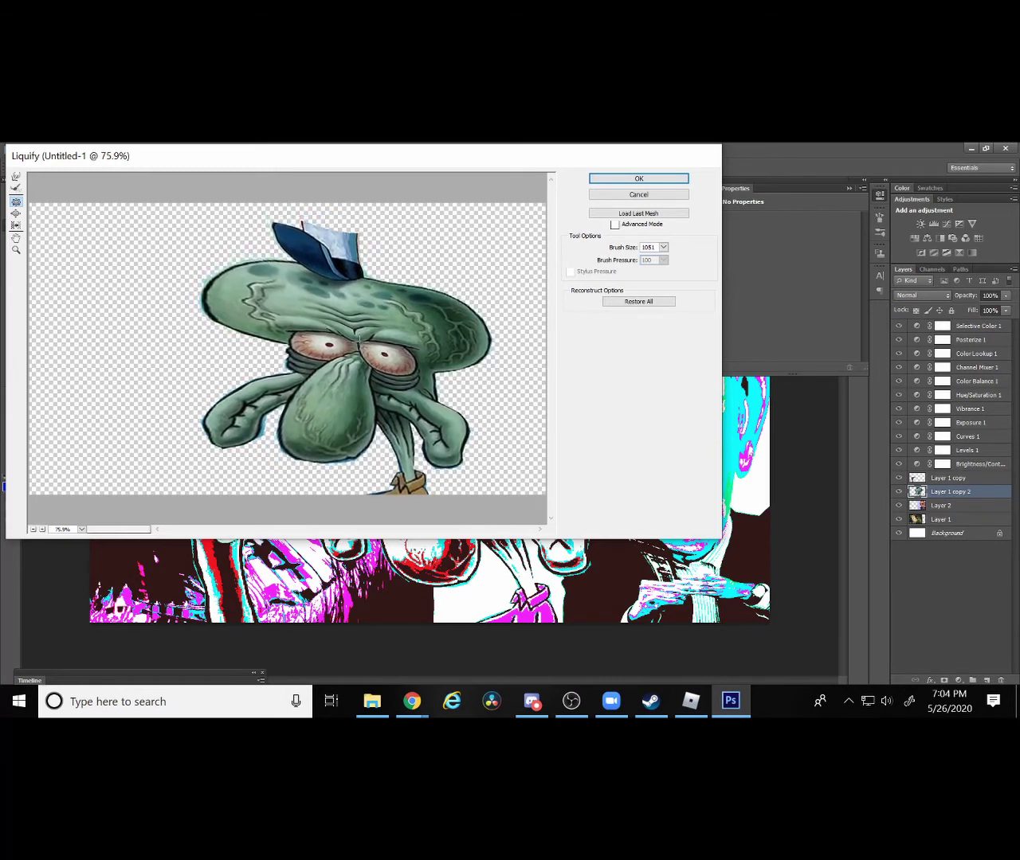
pyautogui.click(16, 214)
pyautogui.moveTo(393, 478); pyautogui.dragTo(394, 478)
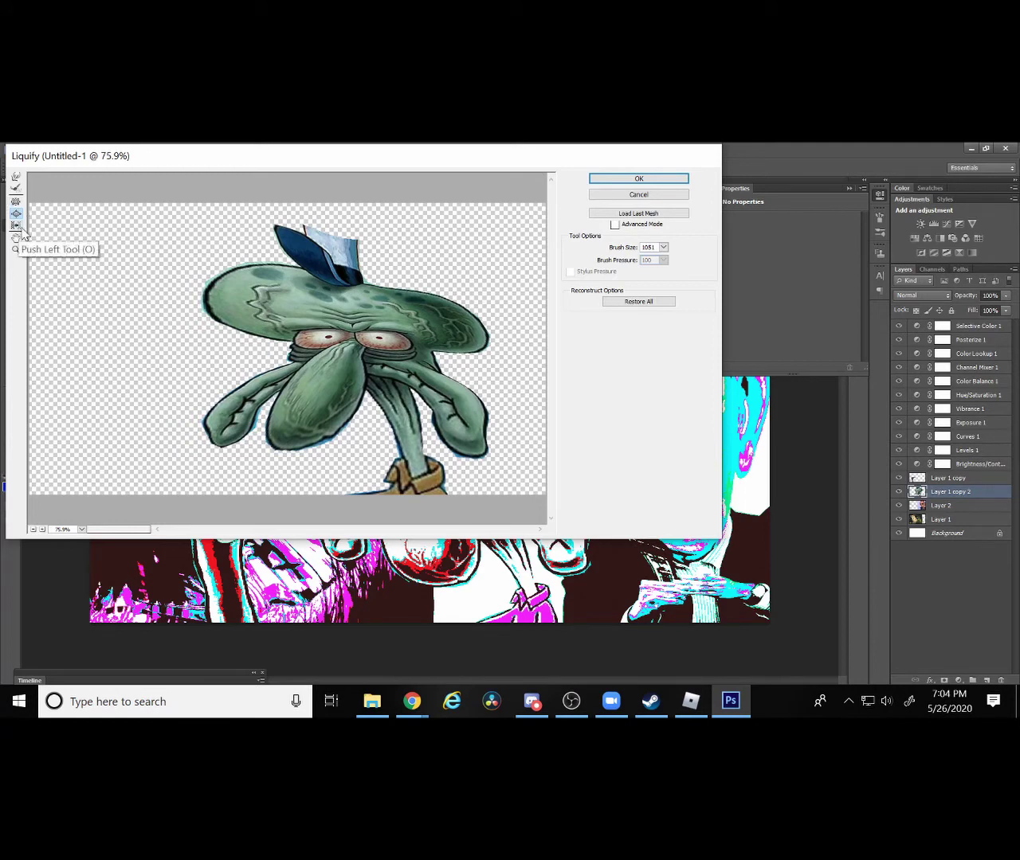
pyautogui.click(16, 225)
pyautogui.moveTo(384, 355)
pyautogui.mouseDown()
pyautogui.moveTo(312, 339)
pyautogui.moveTo(363, 318)
pyautogui.mouseUp()
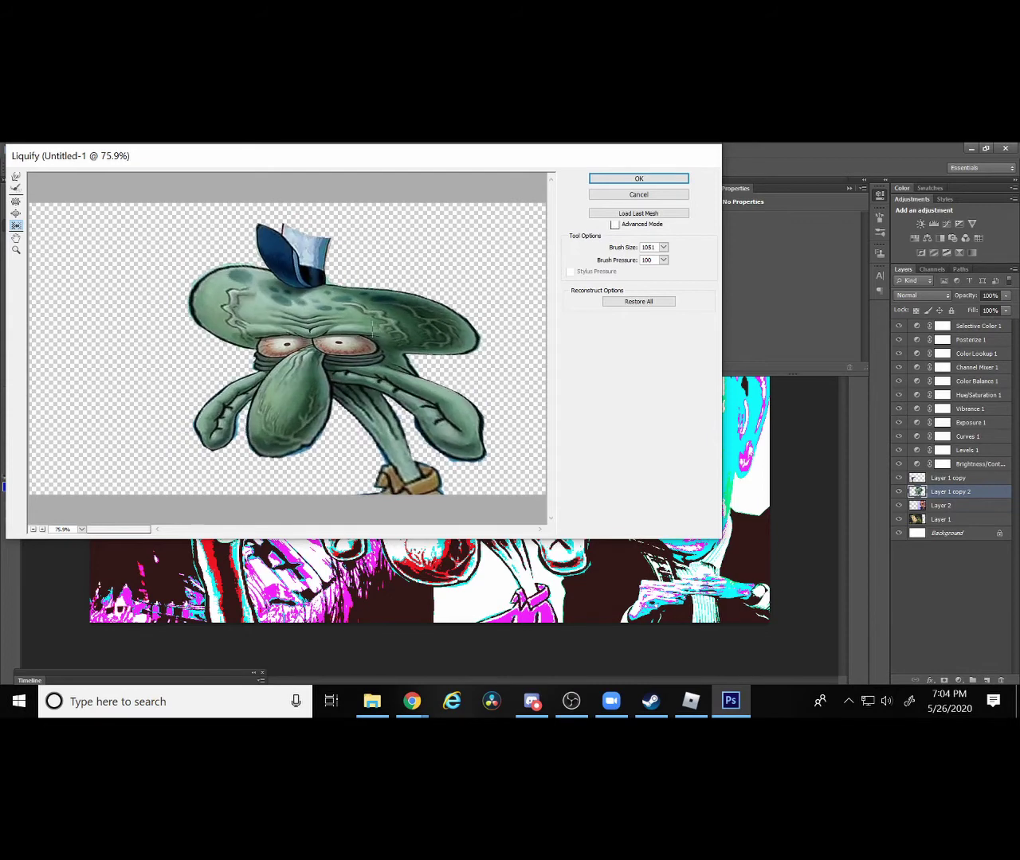
pyautogui.click(16, 237)
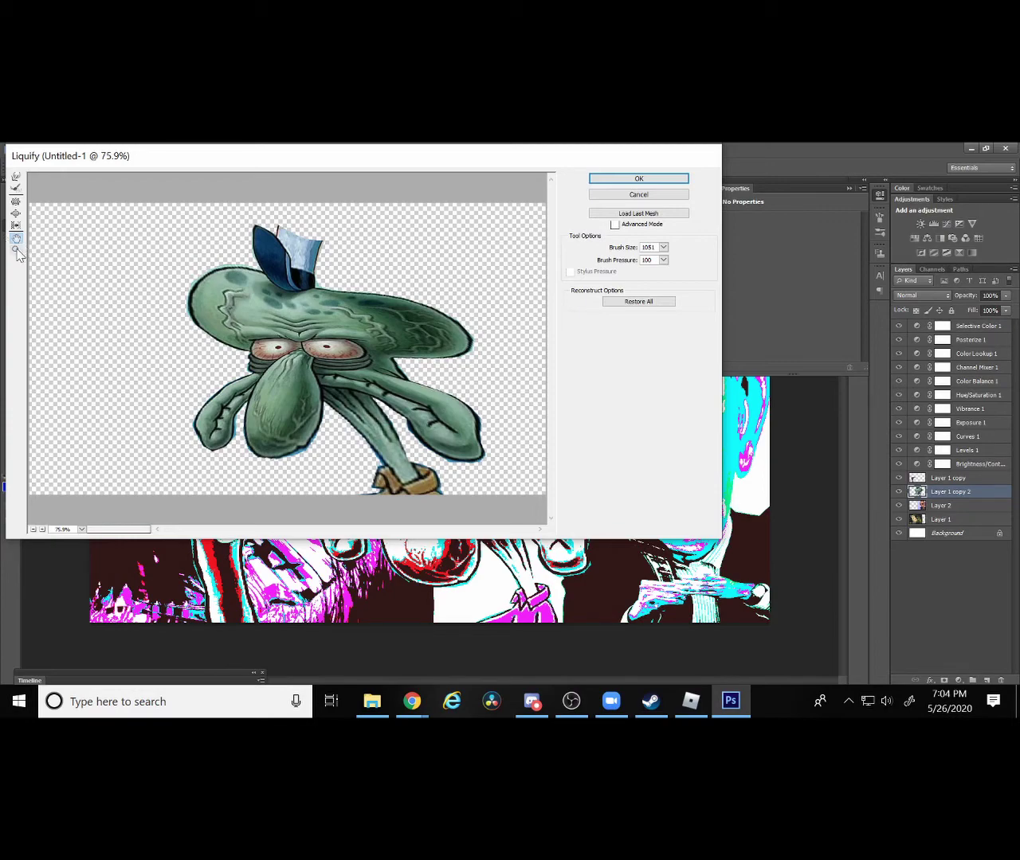
pyautogui.click(634, 180)
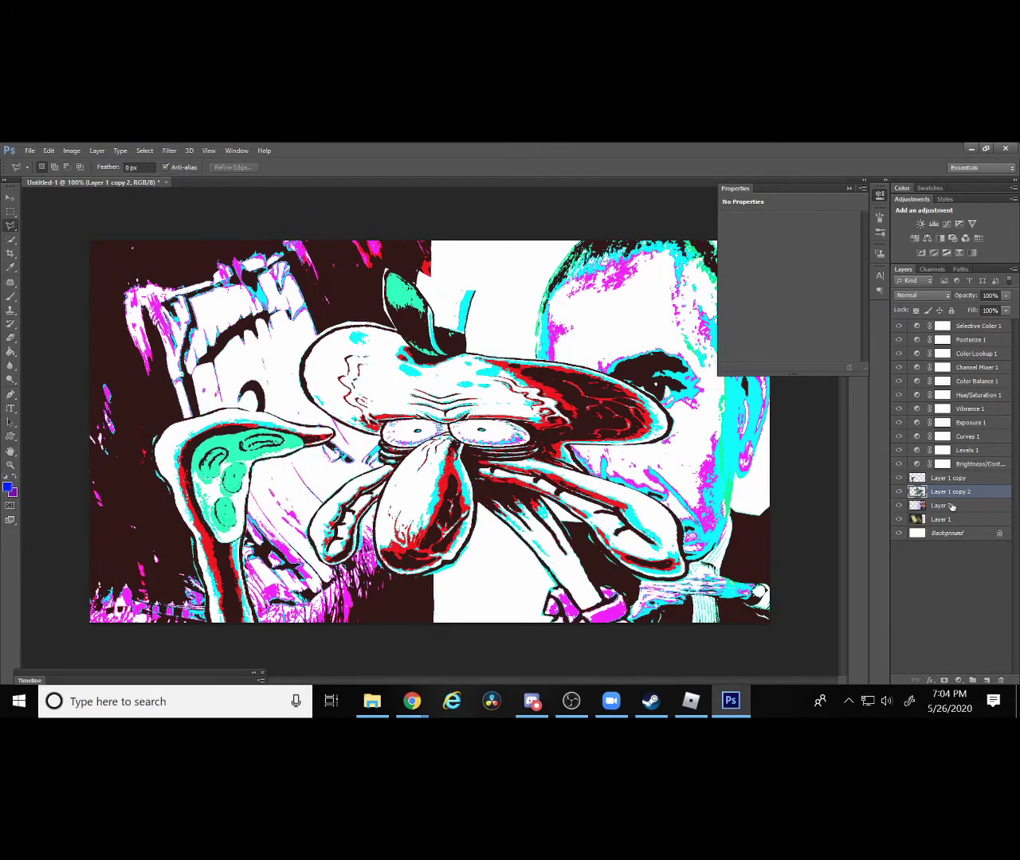
# Reapply the last Liquify warp to Layer 1 copy and start a new text layer on the canvas.
pyautogui.click(947, 477)
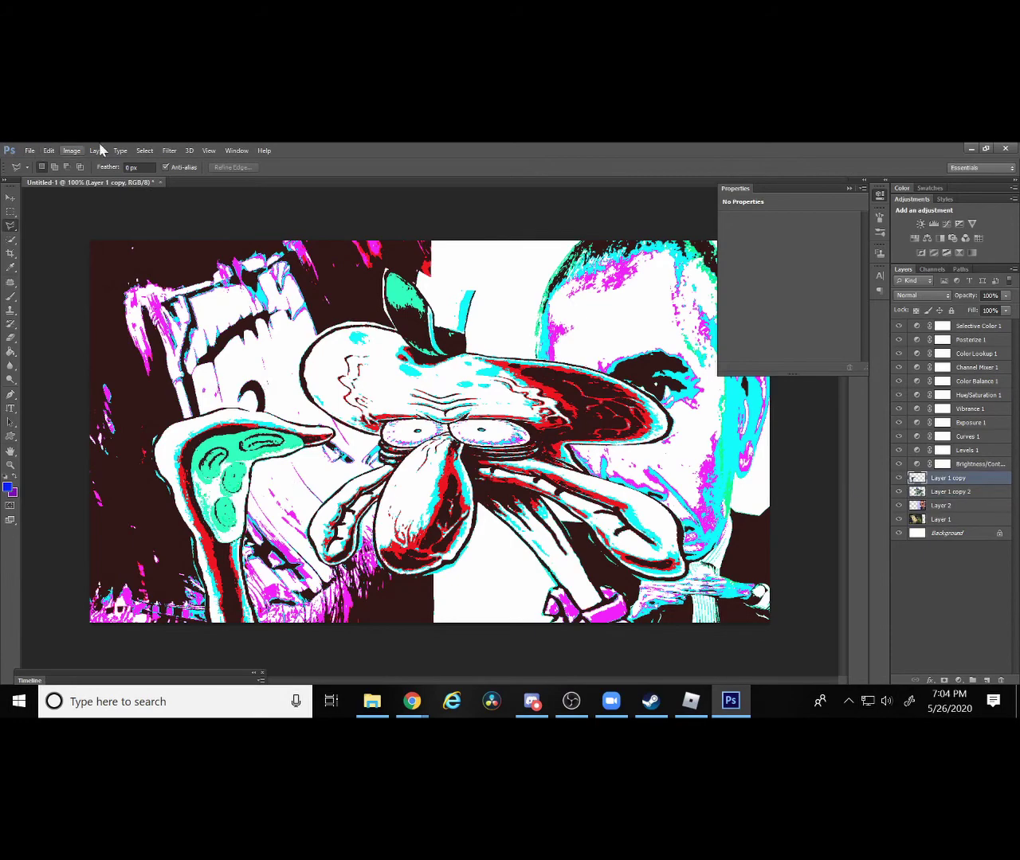
pyautogui.click(168, 150)
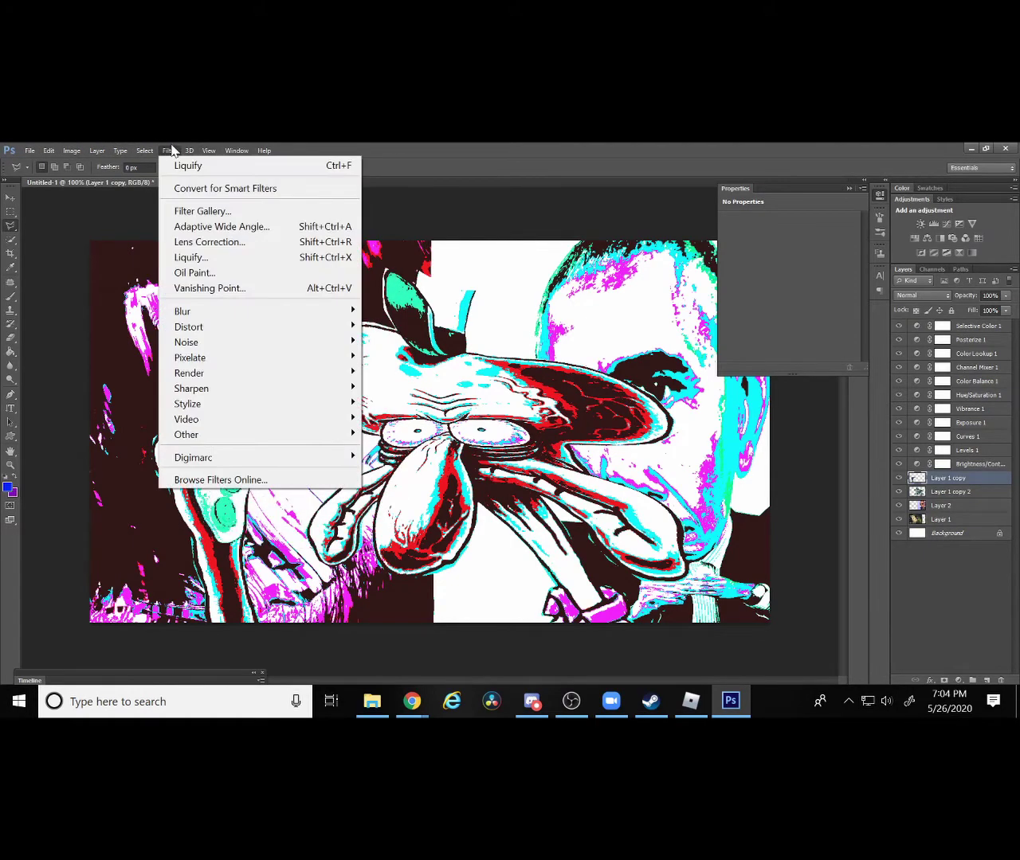
pyautogui.click(188, 166)
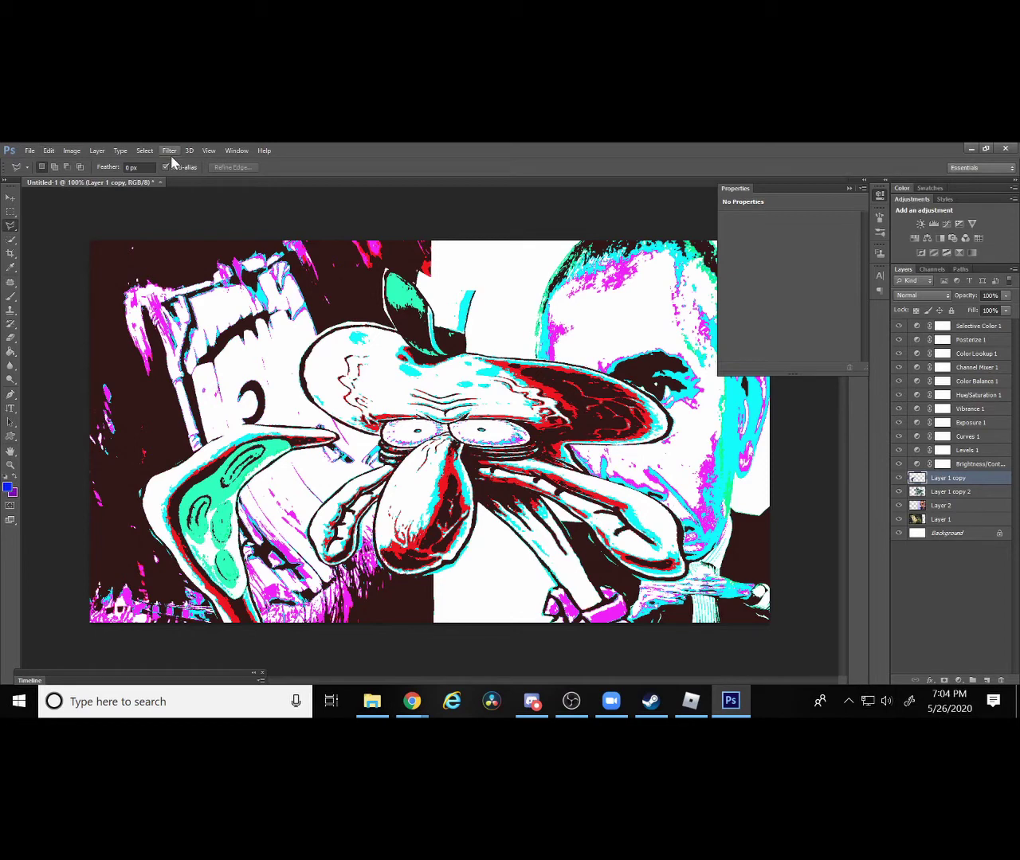
pyautogui.click(9, 409)
pyautogui.click(306, 355)
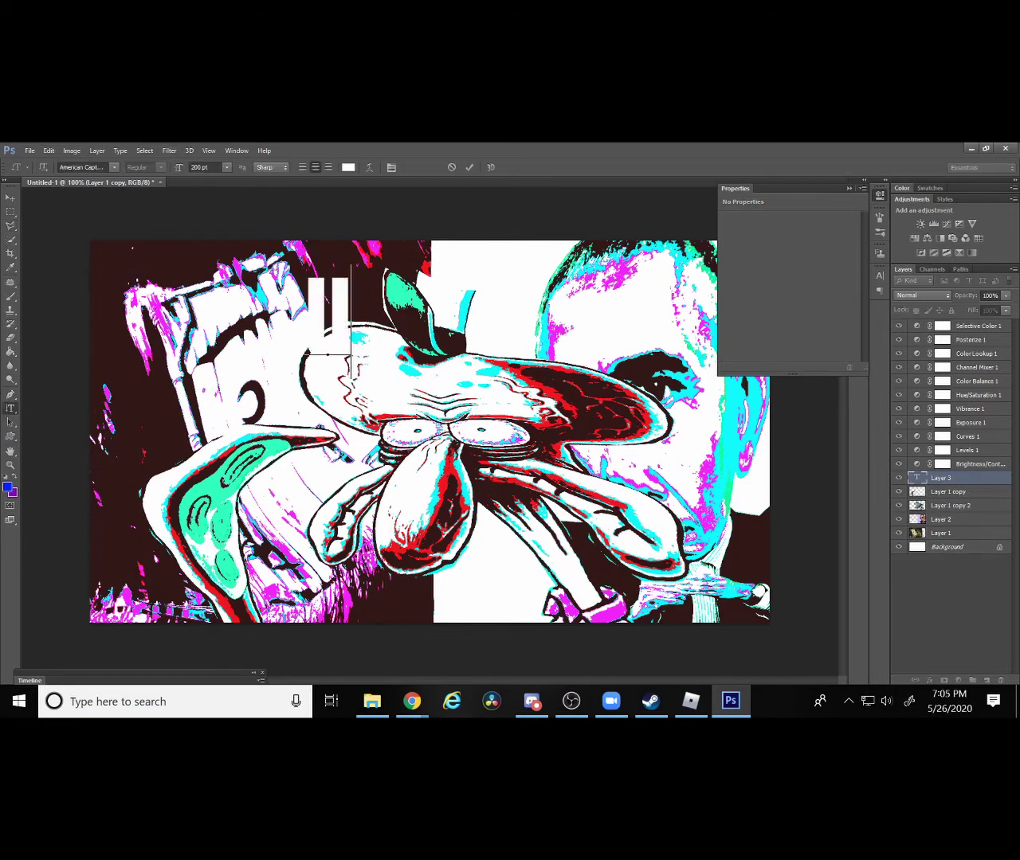
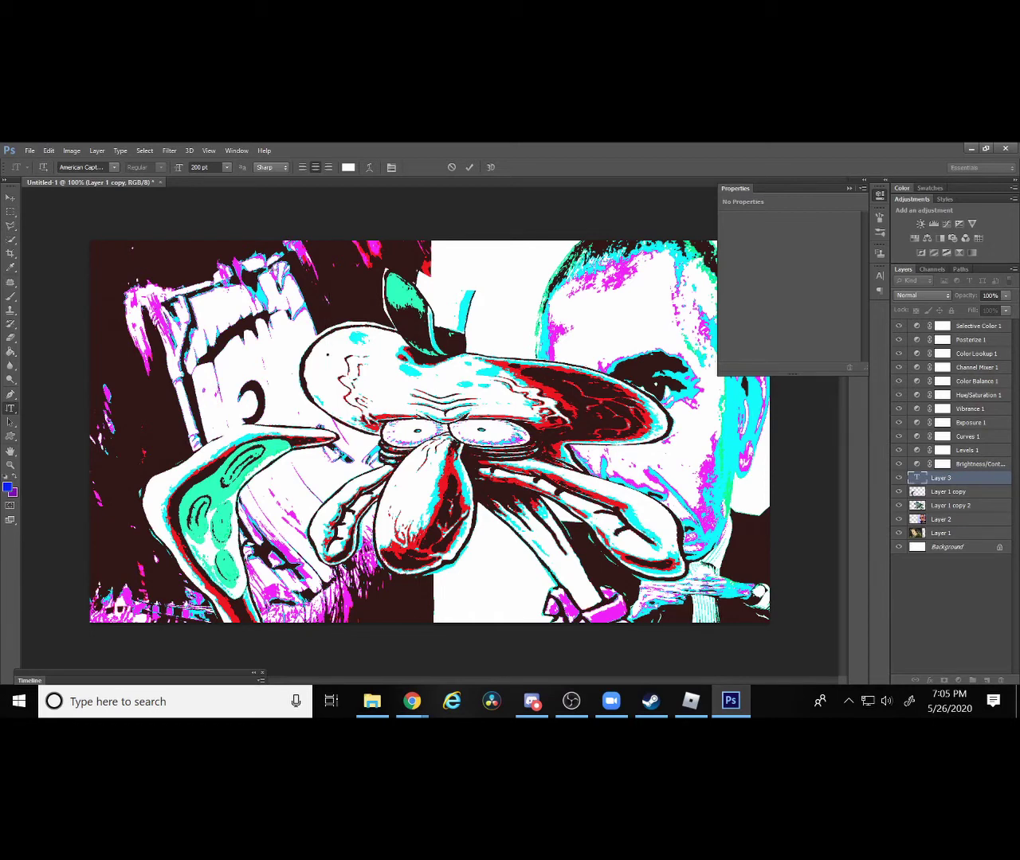
# Type the title 'Yurt' followed by question marks in white across the top of the collage.
pyautogui.write('W')
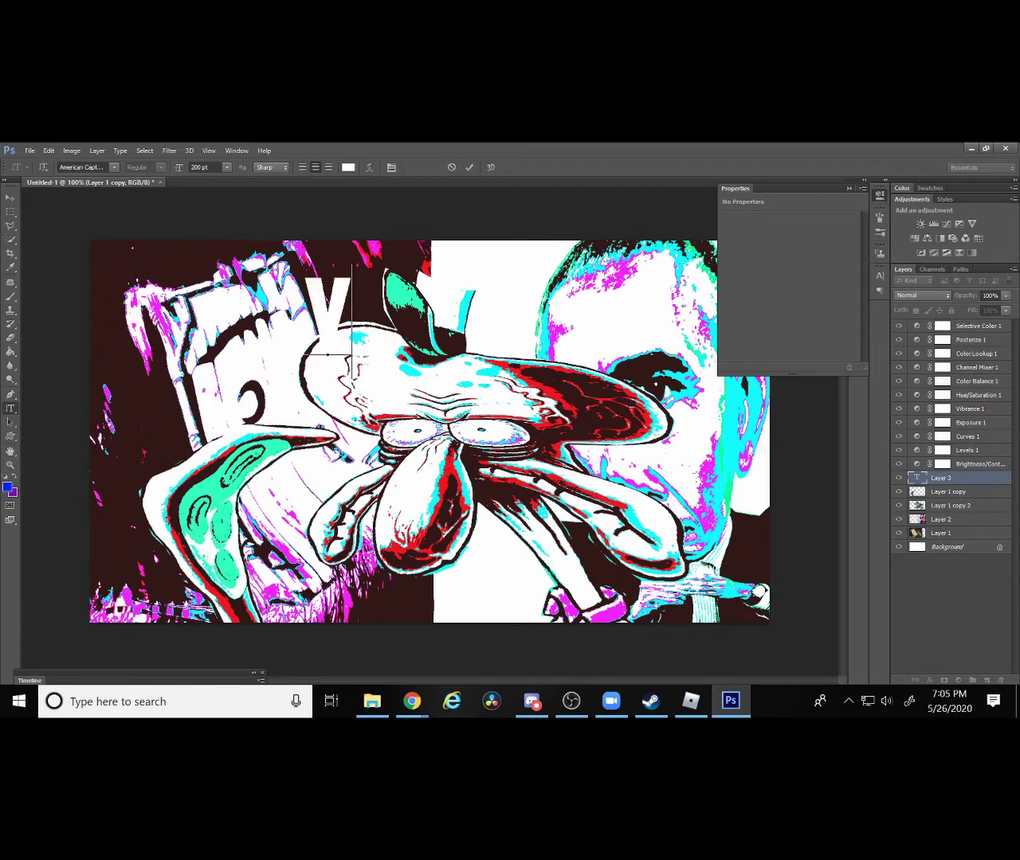
pyautogui.write('HYT')
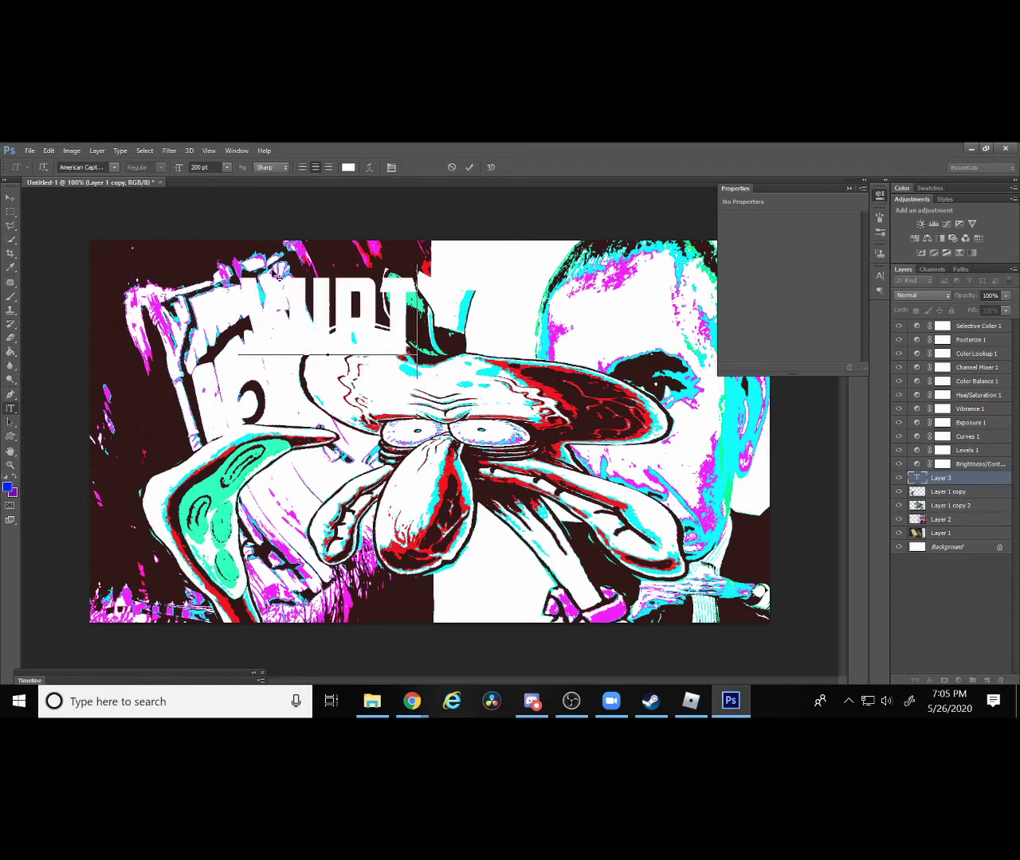
pyautogui.write('???...')
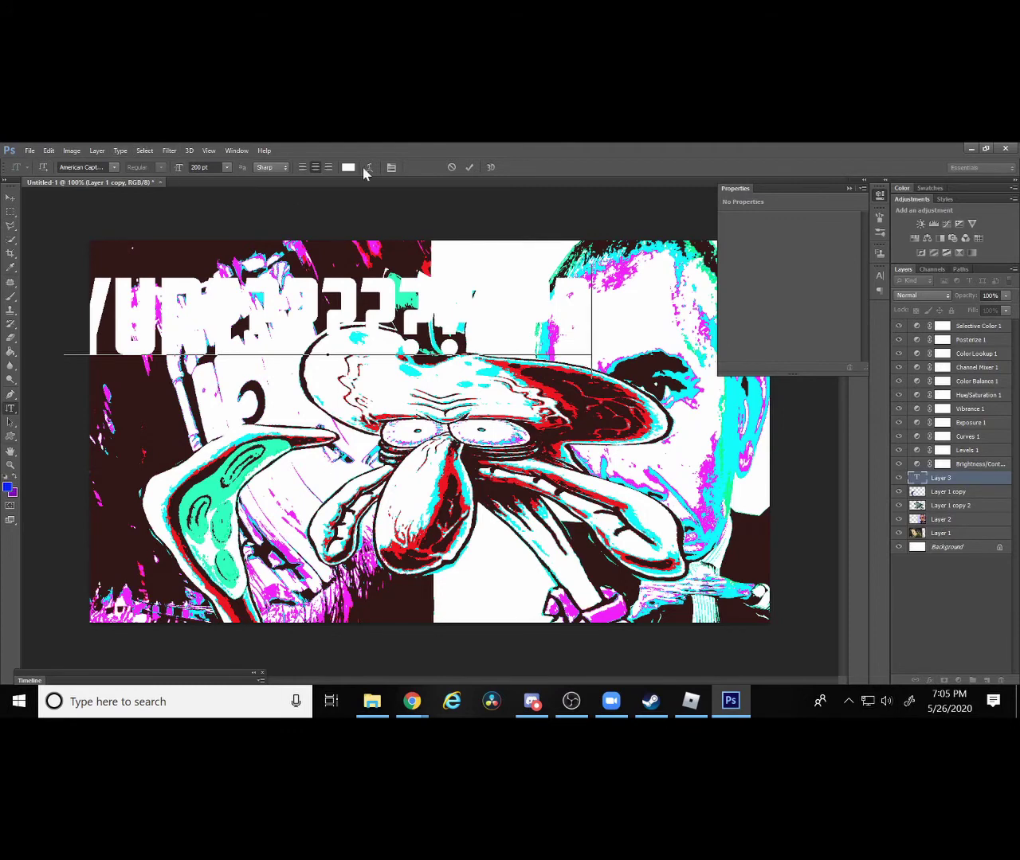
pyautogui.click(348, 168)
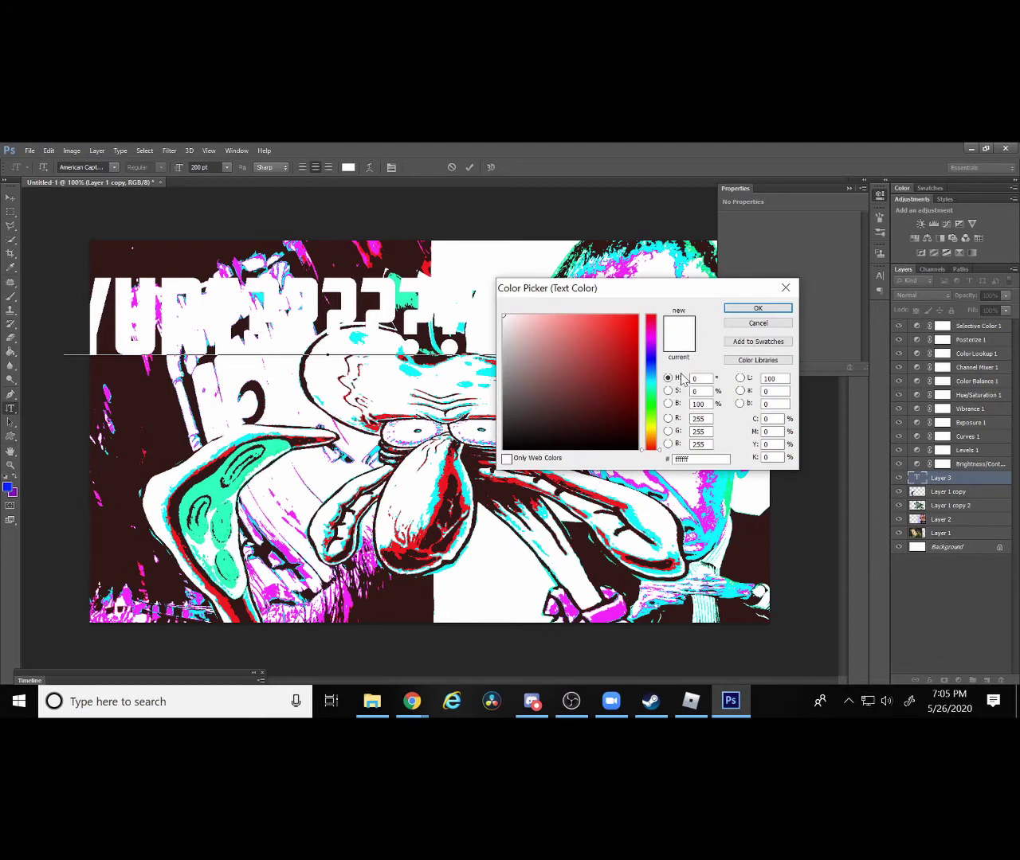
pyautogui.click(760, 308)
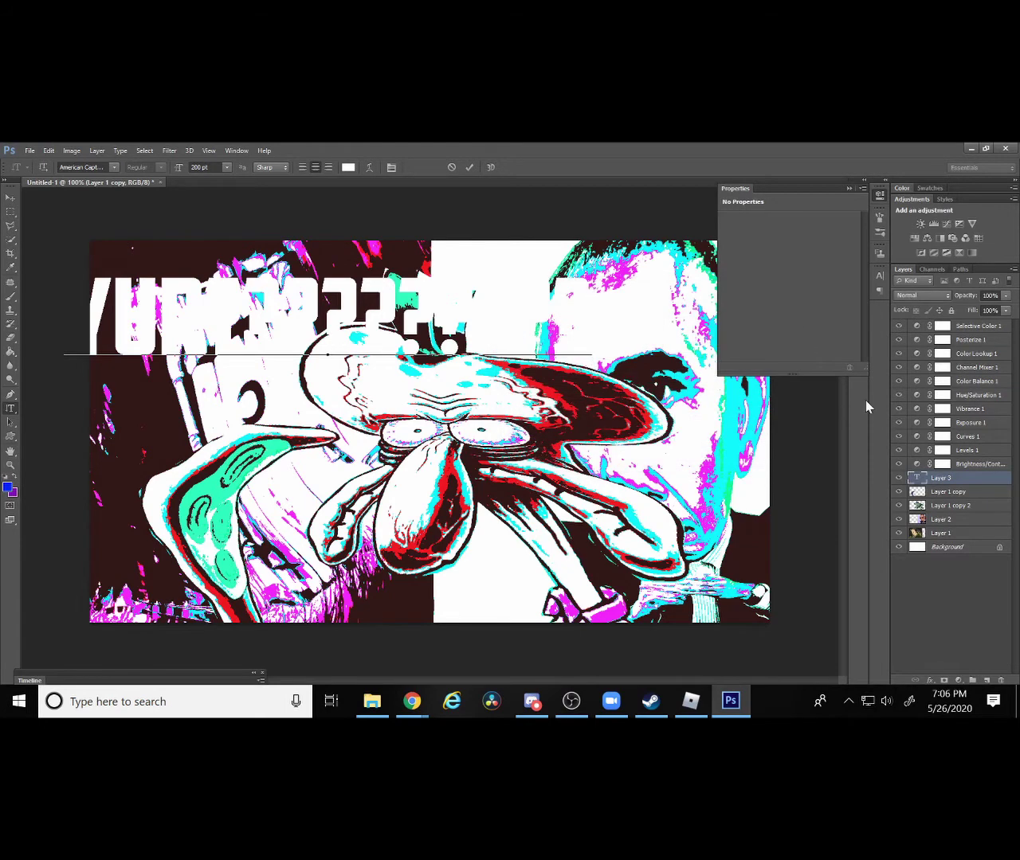
pyautogui.click(977, 478)
# Give the title layer a Blue, Red, Yellow preset gradient overlay.
pyautogui.doubleClick(973, 477)
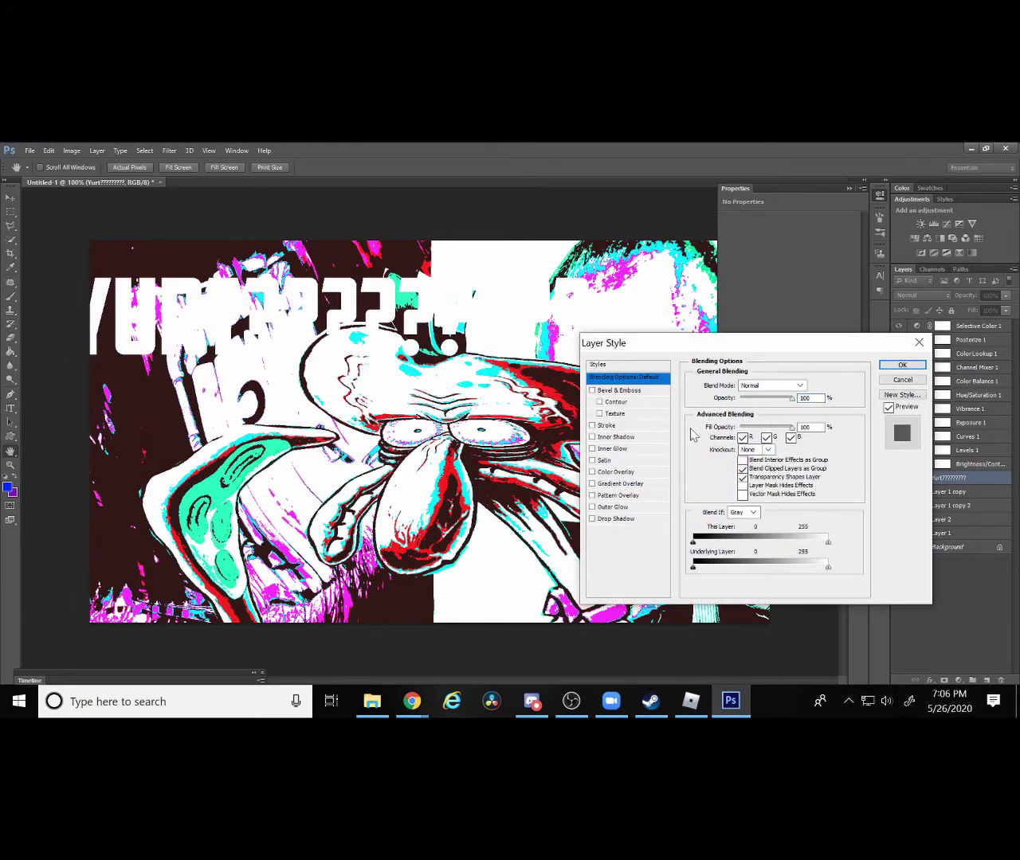
pyautogui.click(625, 483)
pyautogui.click(753, 410)
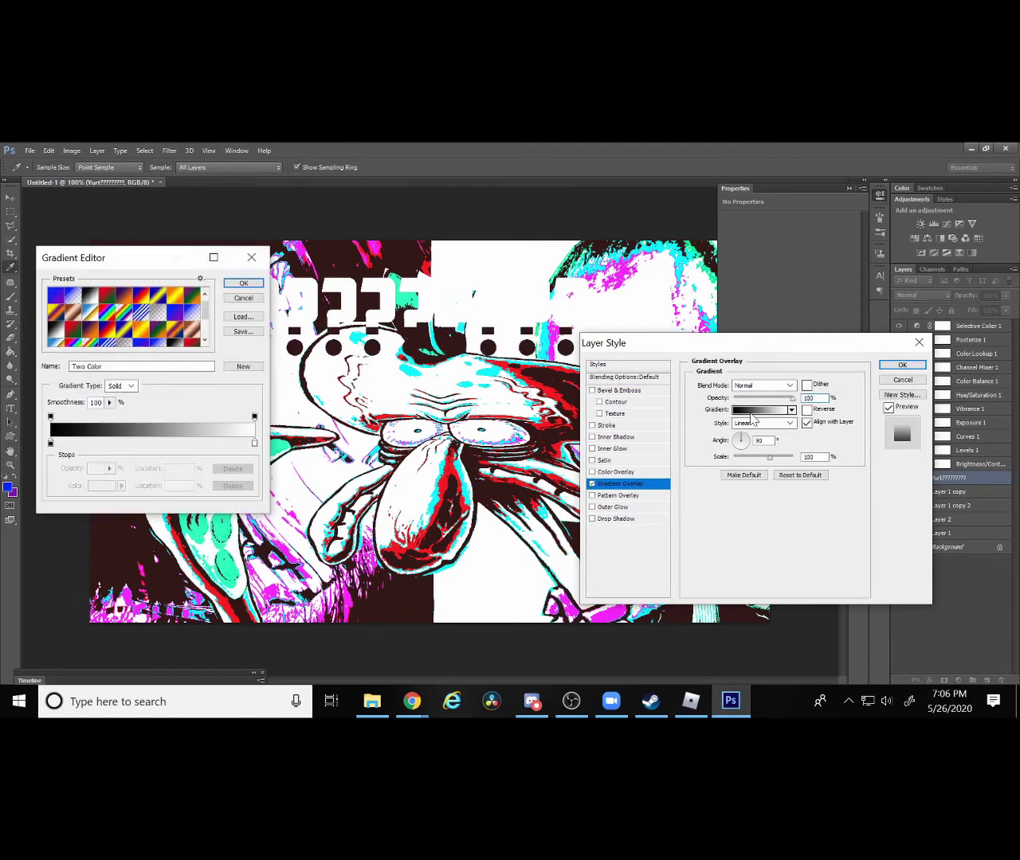
pyautogui.click(147, 302)
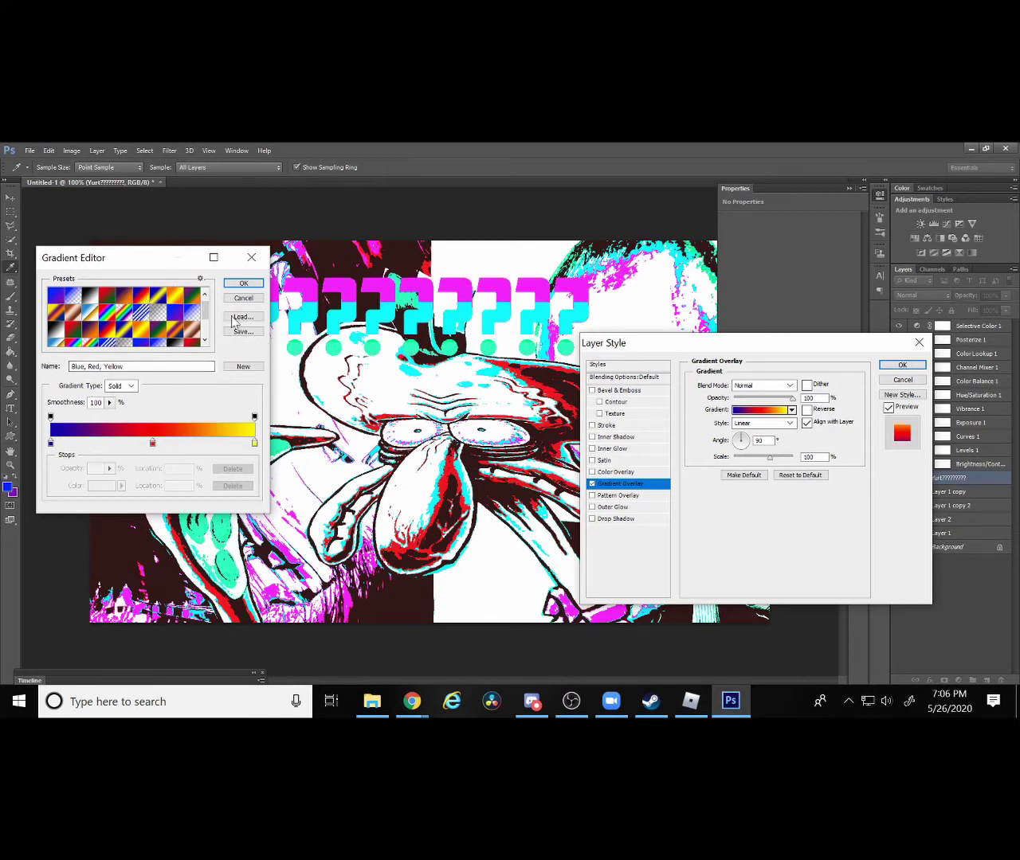
pyautogui.click(243, 283)
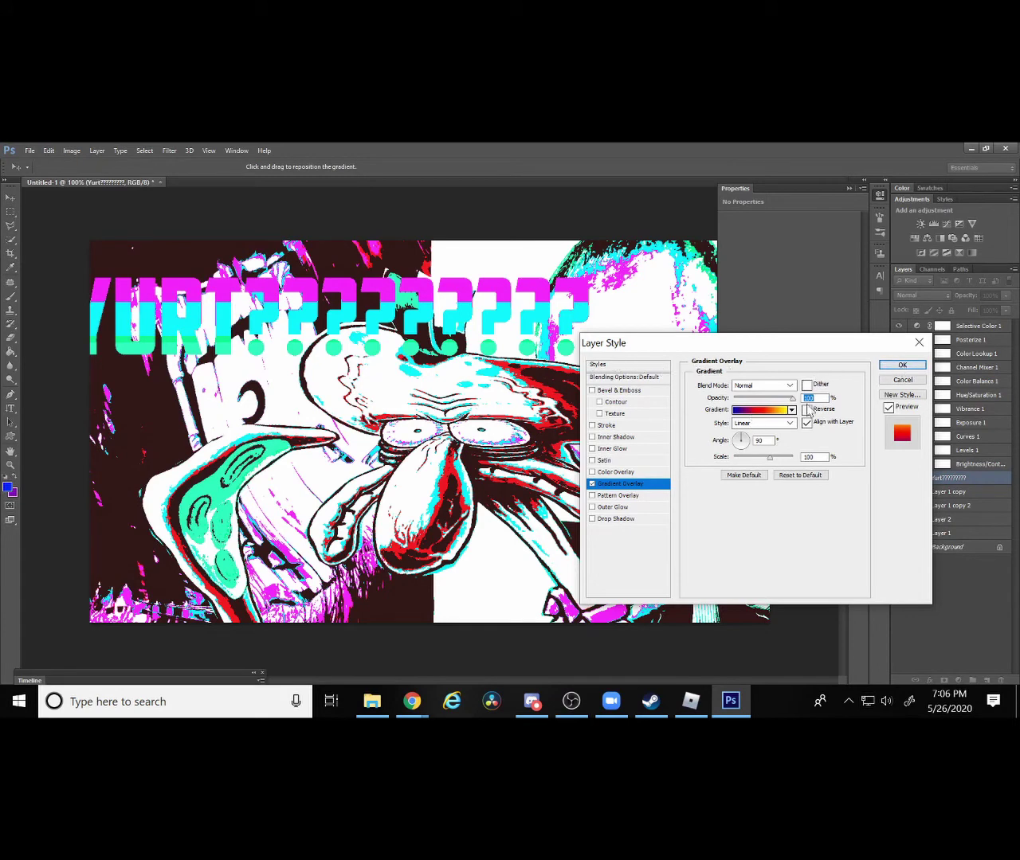
pyautogui.click(903, 365)
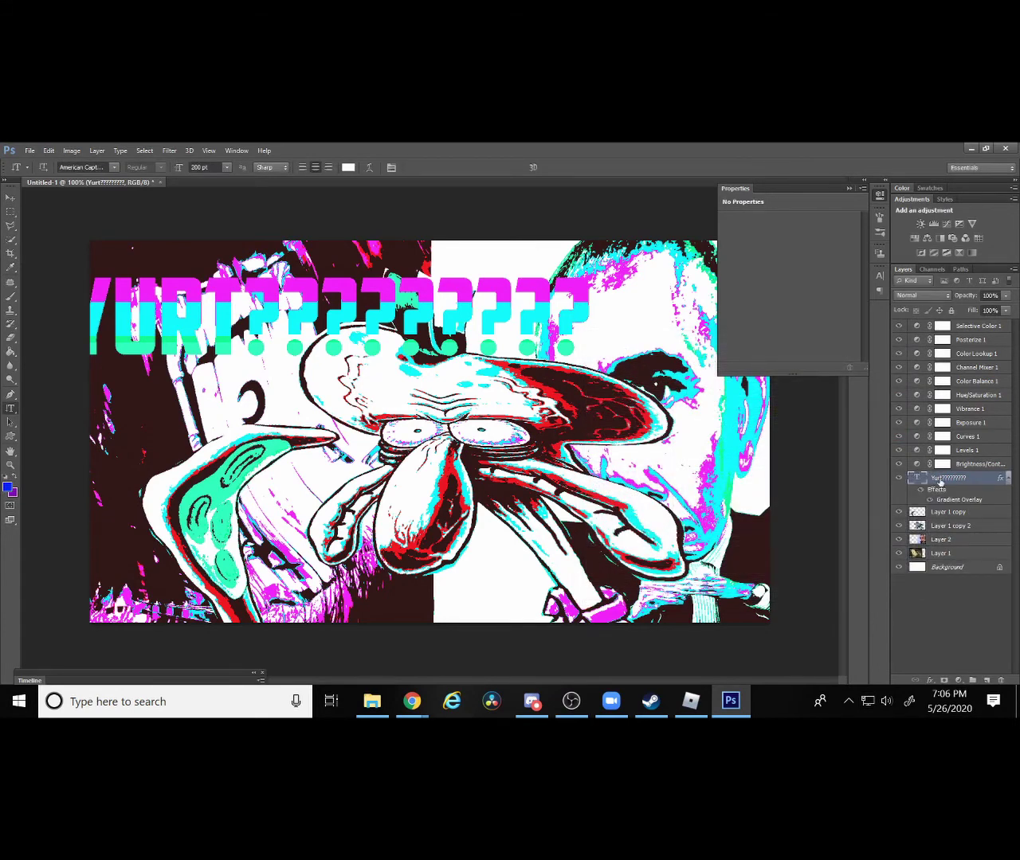
# Move the title layer to the top of the stack and stretch it across most of the canvas.
pyautogui.moveTo(940, 483); pyautogui.dragTo(914, 322)
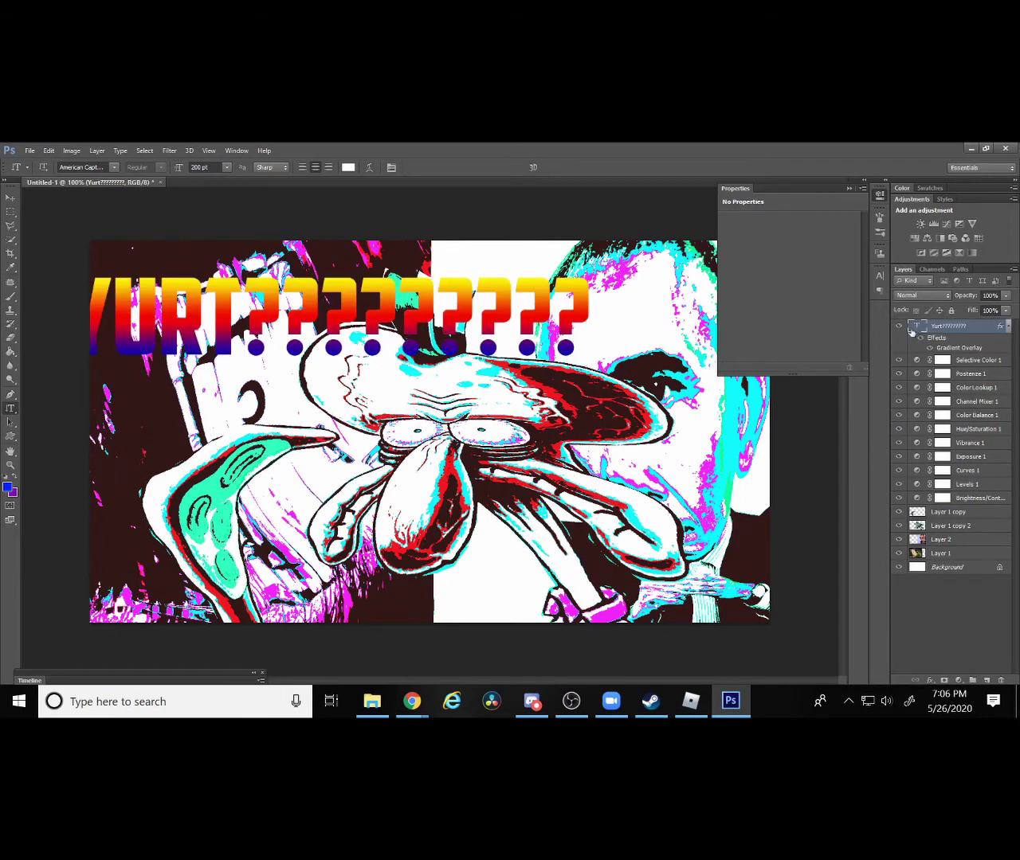
pyautogui.hotkey('ctrl', 't')
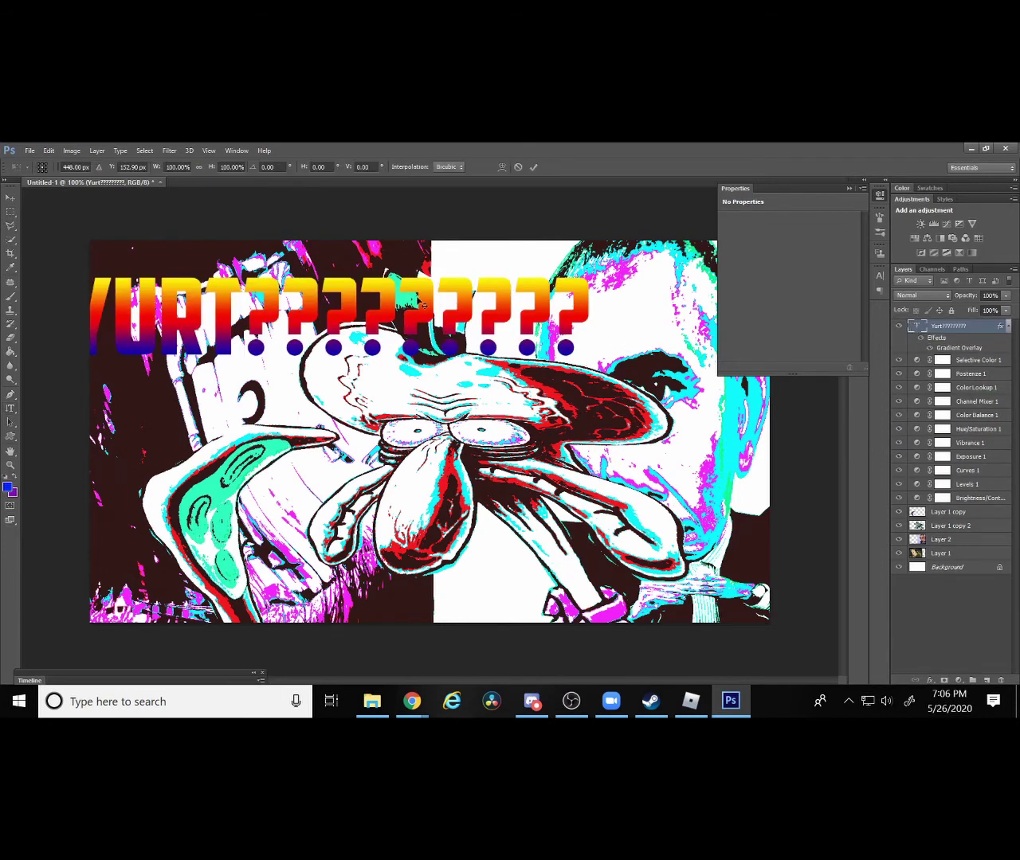
pyautogui.moveTo(346, 319)
pyautogui.mouseDown()
pyautogui.moveTo(386, 275)
pyautogui.moveTo(390, 283)
pyautogui.mouseUp()
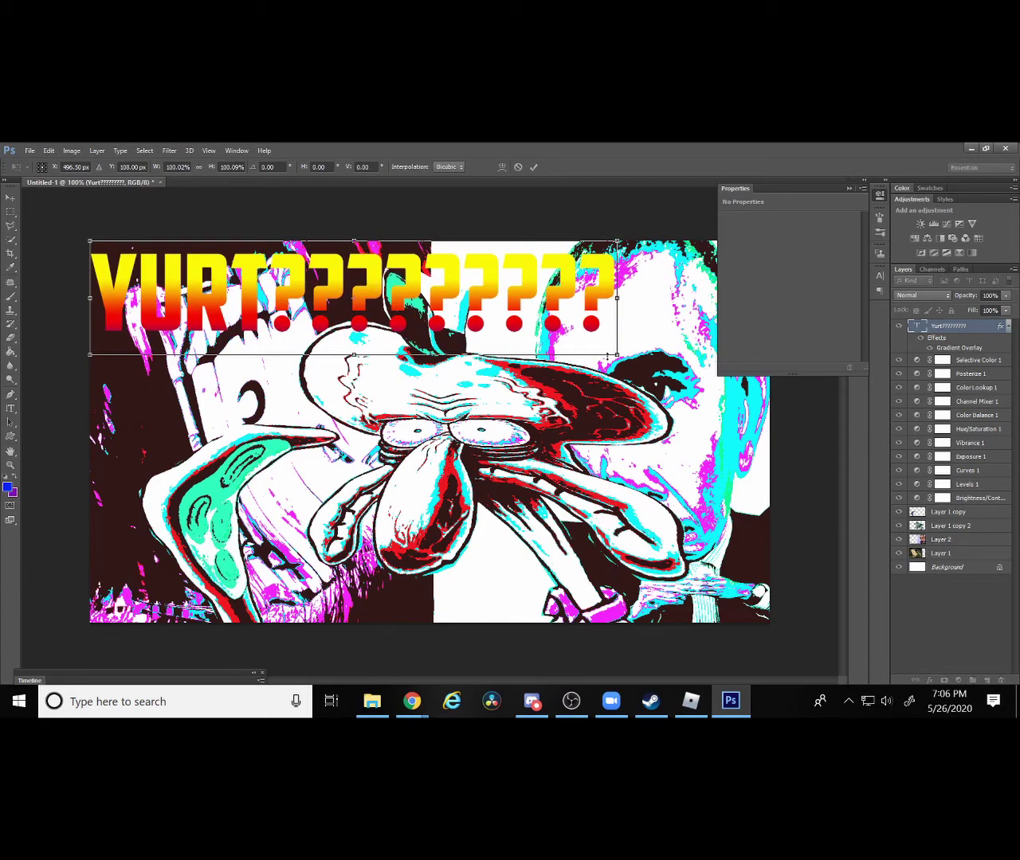
pyautogui.moveTo(616, 355)
pyautogui.mouseDown()
pyautogui.moveTo(771, 562)
pyautogui.moveTo(760, 555)
pyautogui.mouseUp()
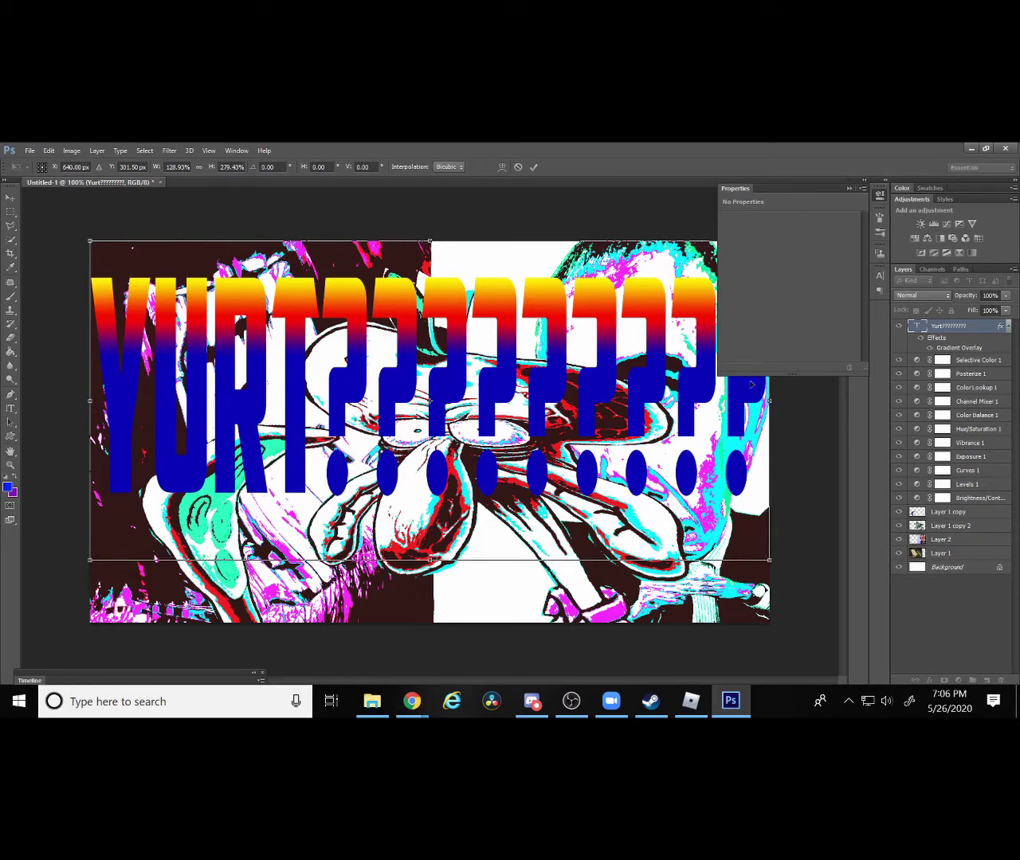
pyautogui.click(849, 189)
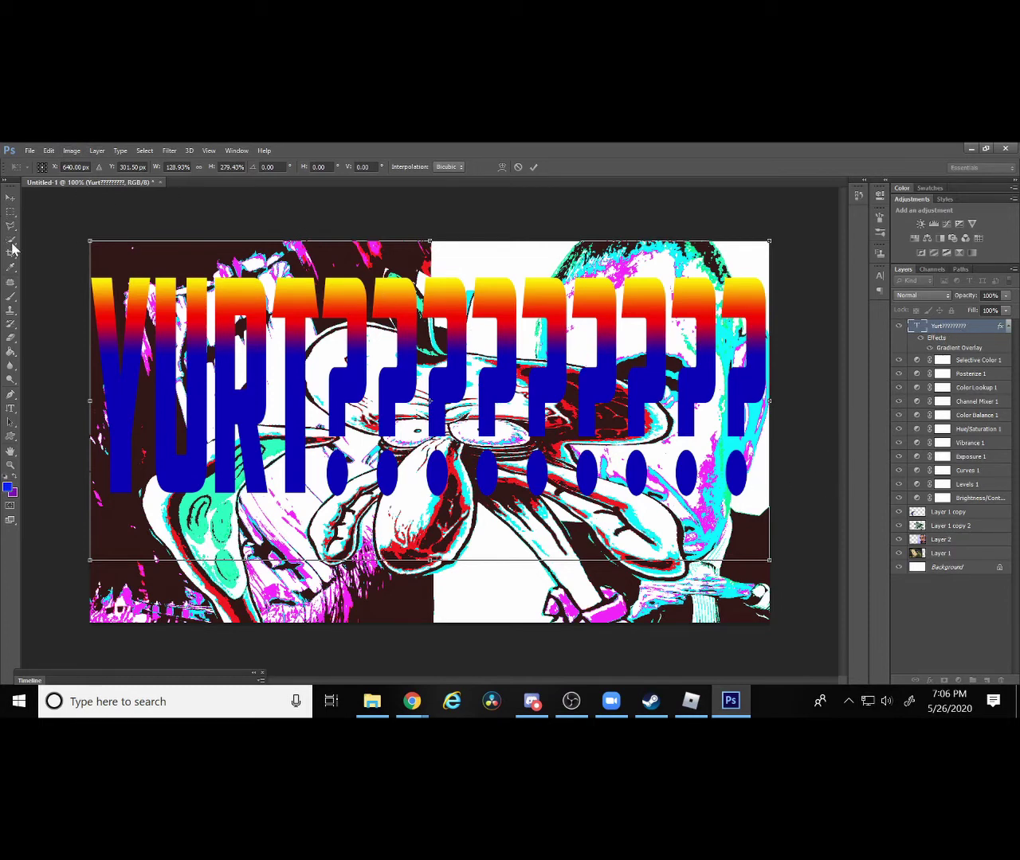
# Commit the stretched title and set its font to Times New Roman.
pyautogui.press('Return')
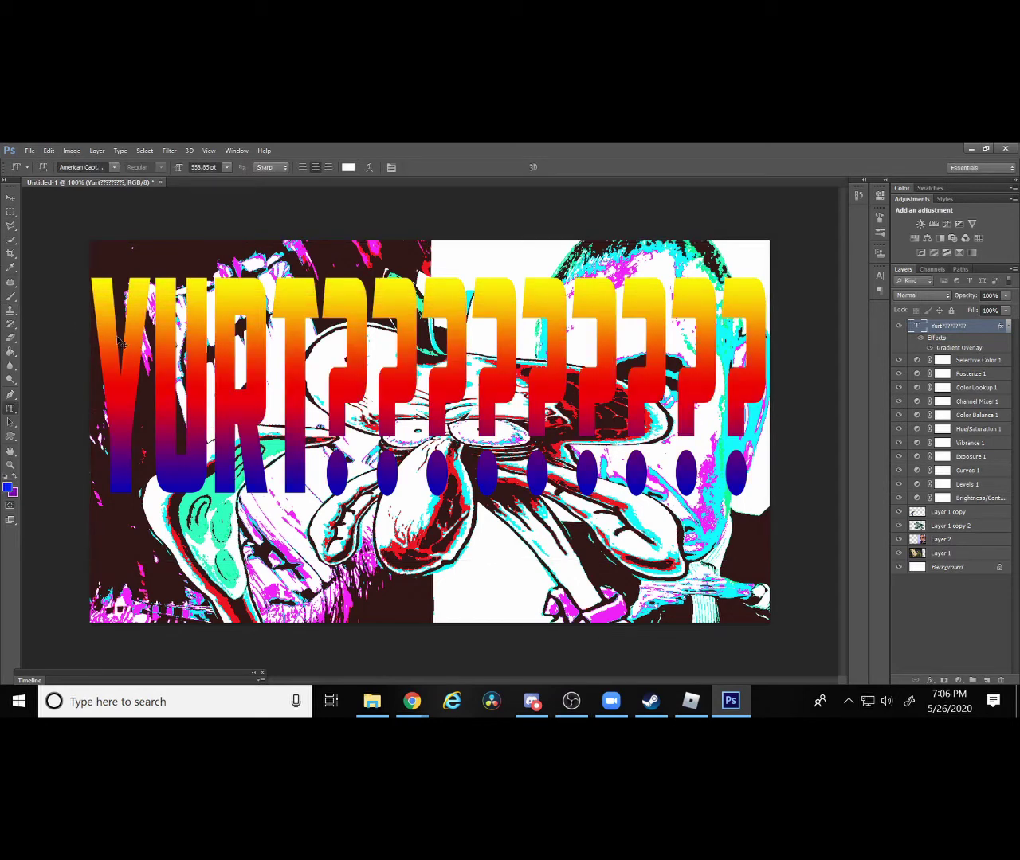
pyautogui.hotkey('ctrl', 'a')
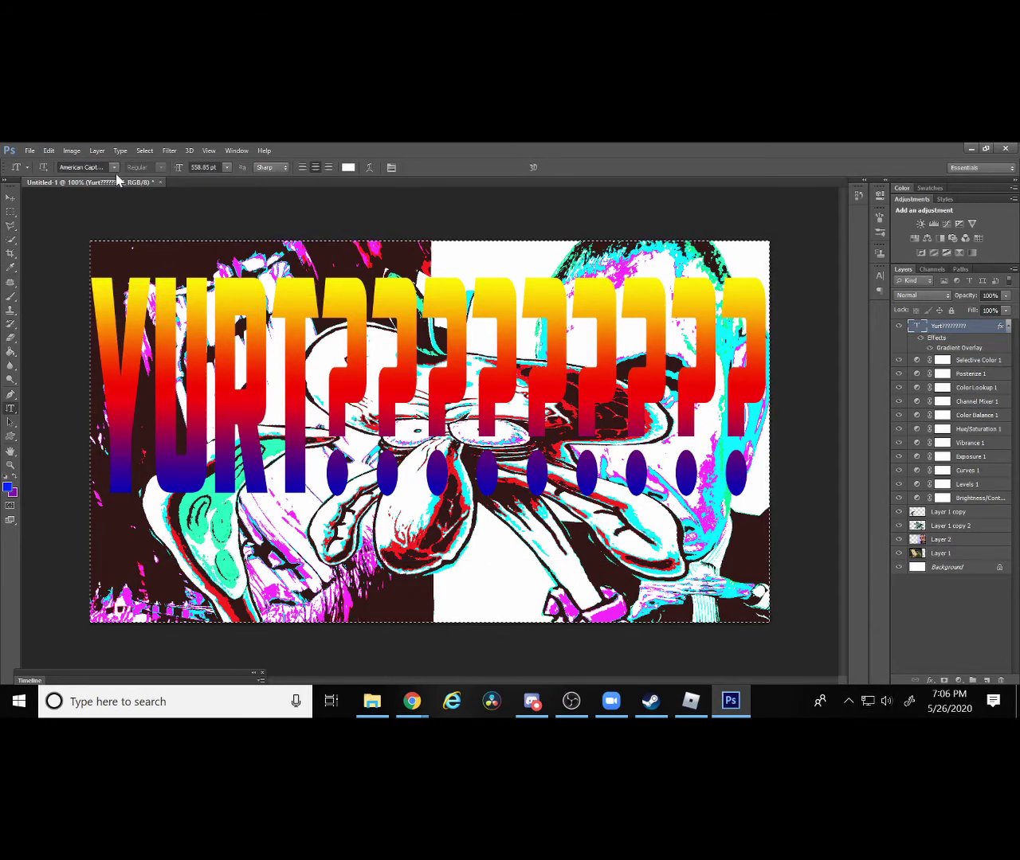
pyautogui.click(116, 168)
pyautogui.scroll(-5, 159, 438)
pyautogui.scroll(-5, 167, 512)
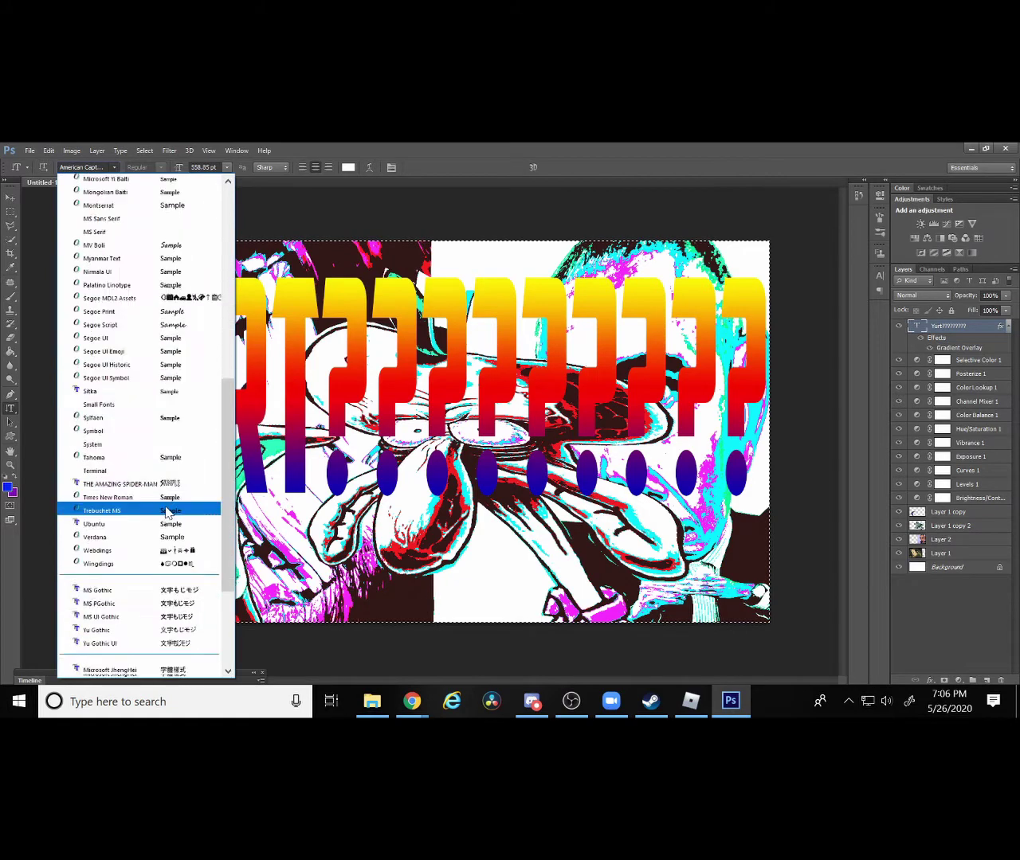
pyautogui.scroll(-5, 167, 512)
pyautogui.click(132, 295)
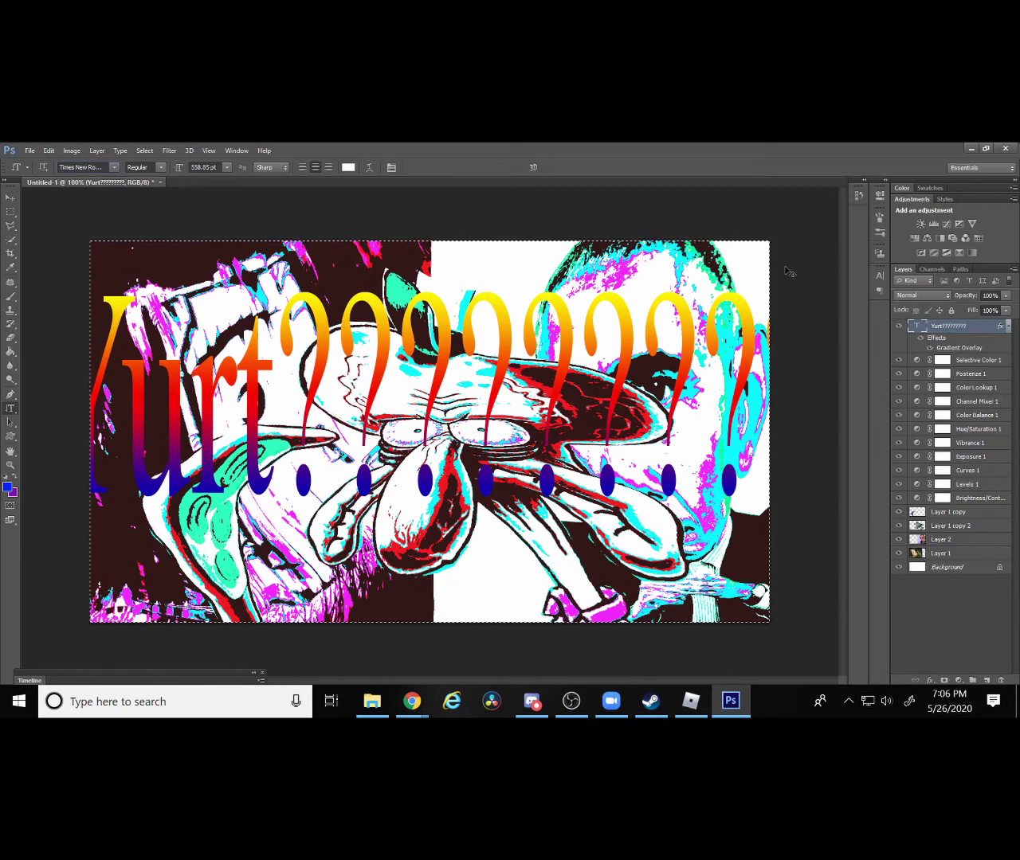
# Select characters among the title's question marks, then select the Selective Color 1 layer.
pyautogui.doubleClick(619, 316)
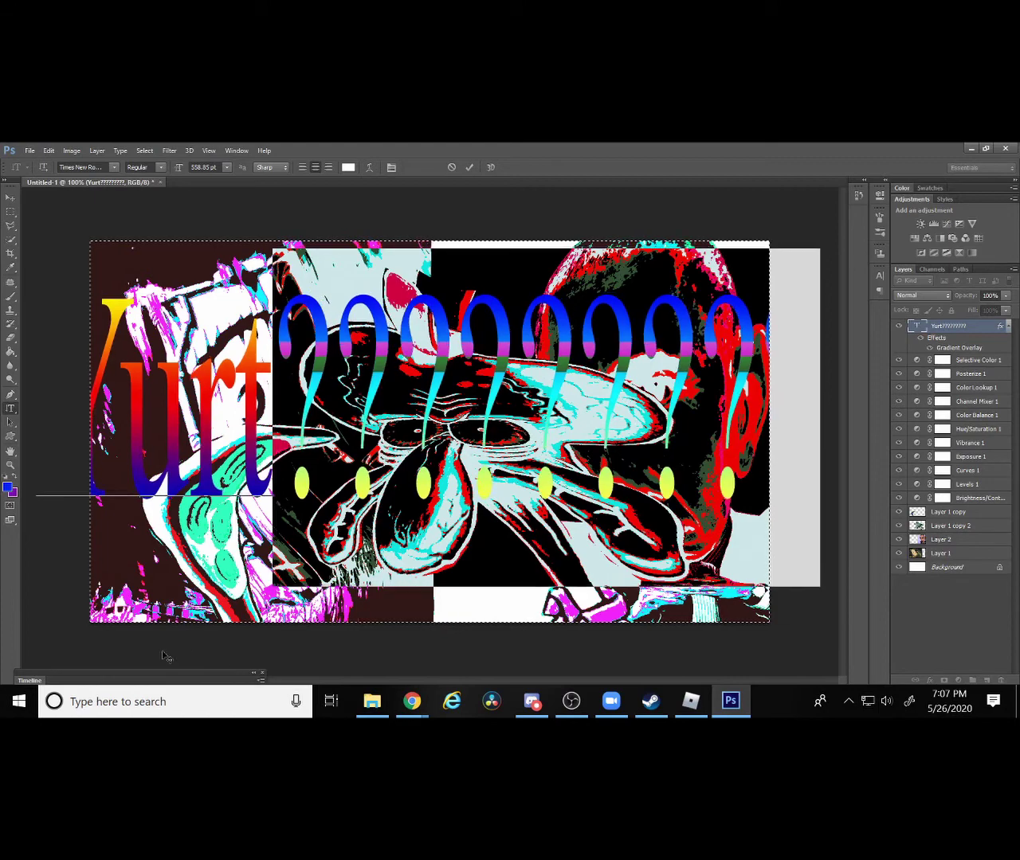
pyautogui.press('Left')
pyautogui.hotkey('shift', 'Left')
pyautogui.hotkey('shift', 'Left')
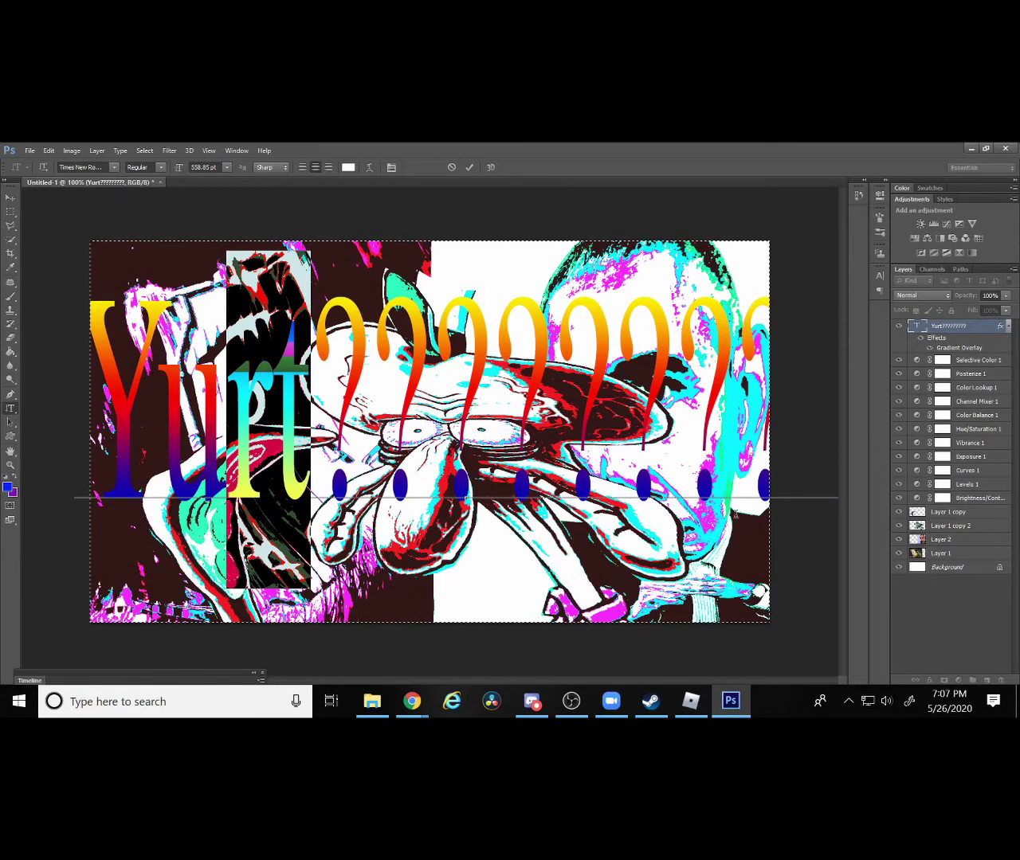
pyautogui.click(972, 361)
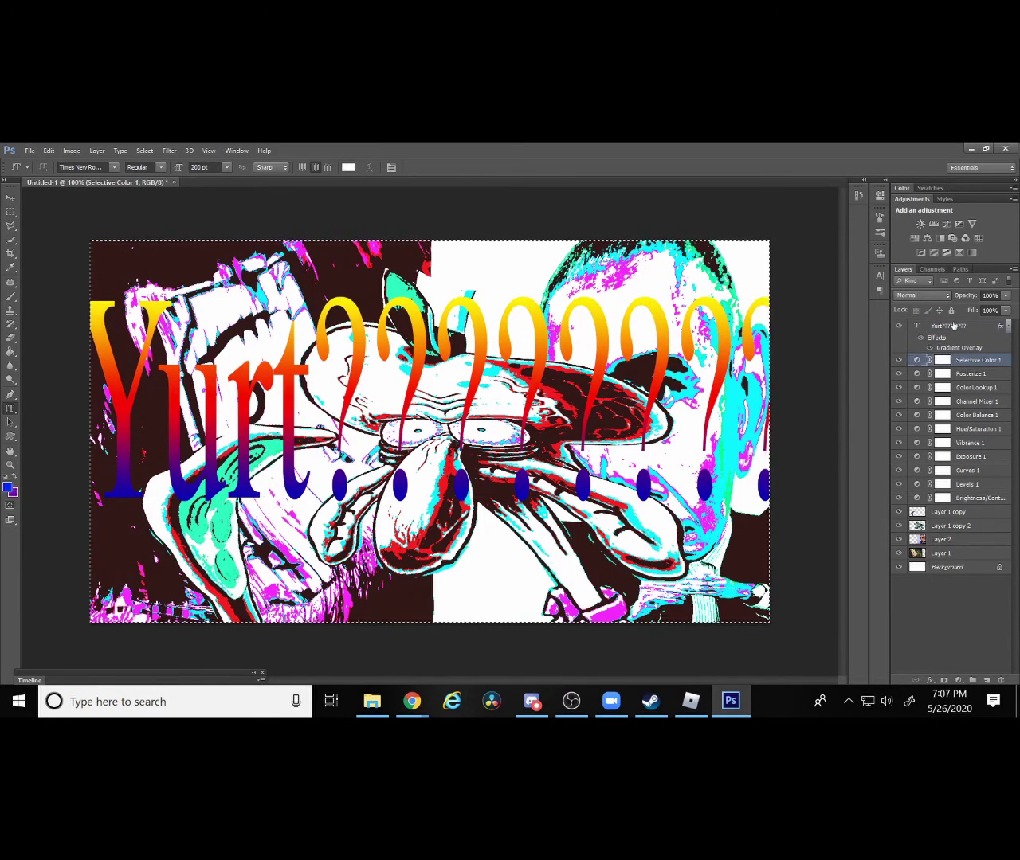
# Reduce the title's font size in the Character panel and move it lower across the middle.
pyautogui.click(953, 326)
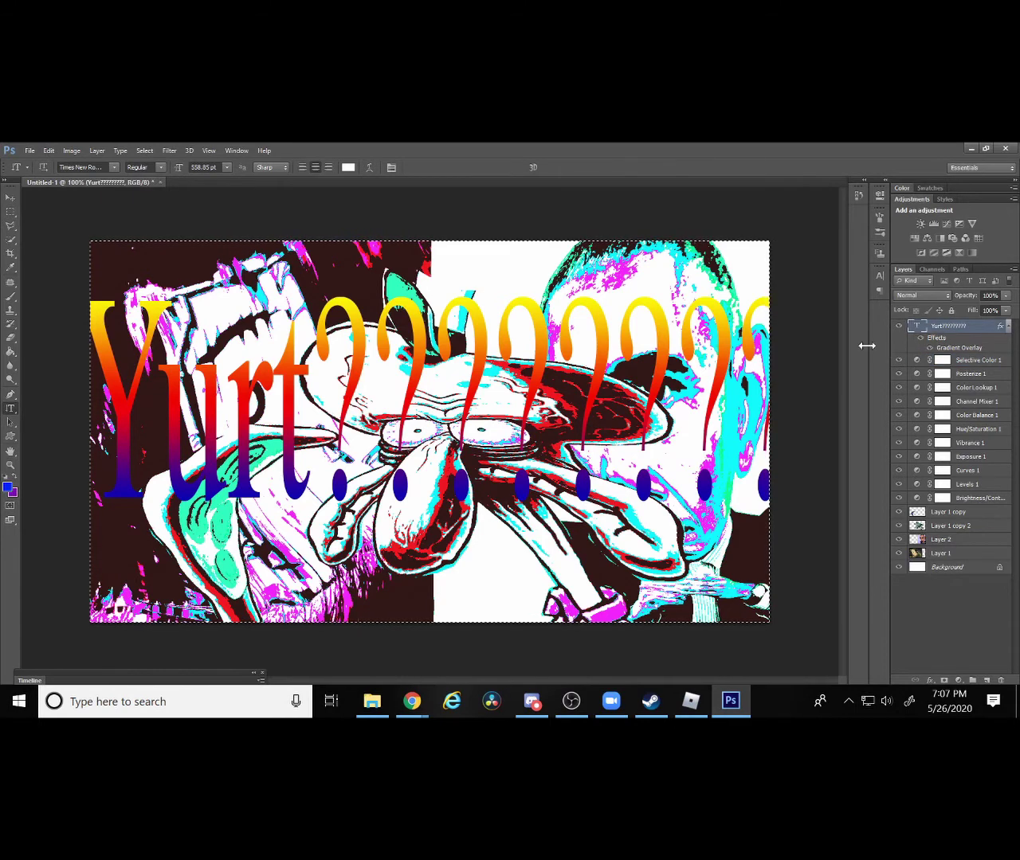
pyautogui.click(366, 309)
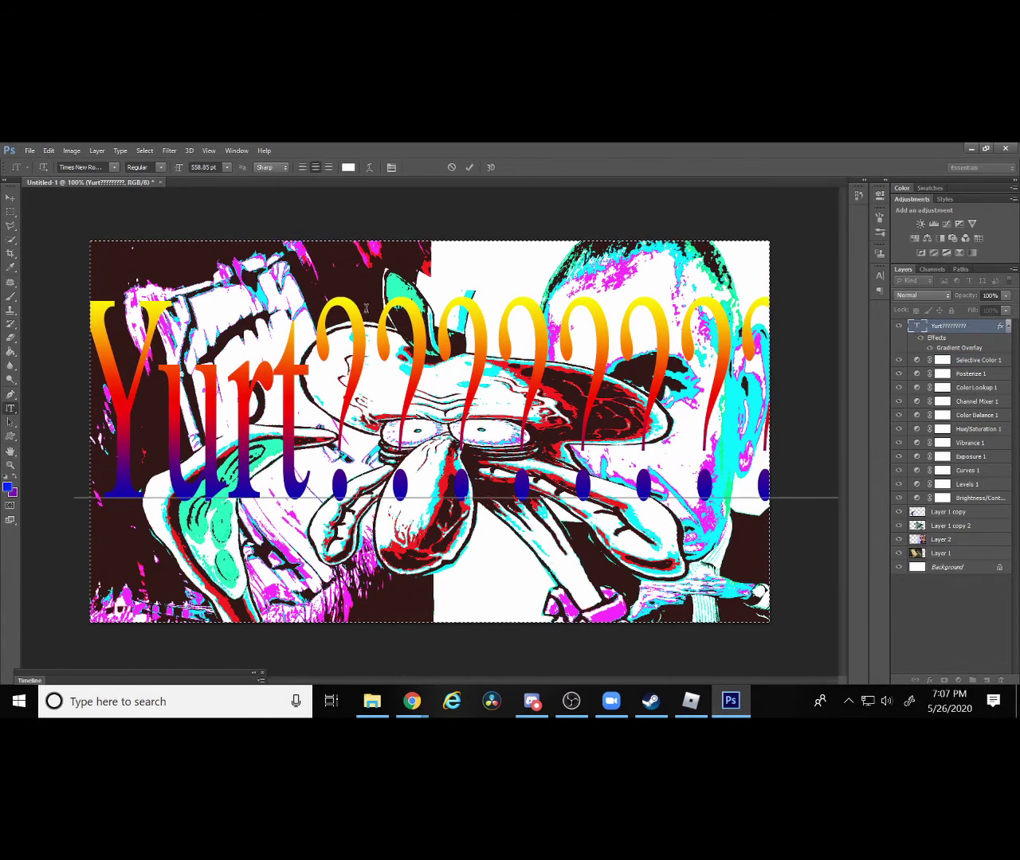
pyautogui.click(391, 167)
pyautogui.moveTo(749, 297); pyautogui.dragTo(408, 468)
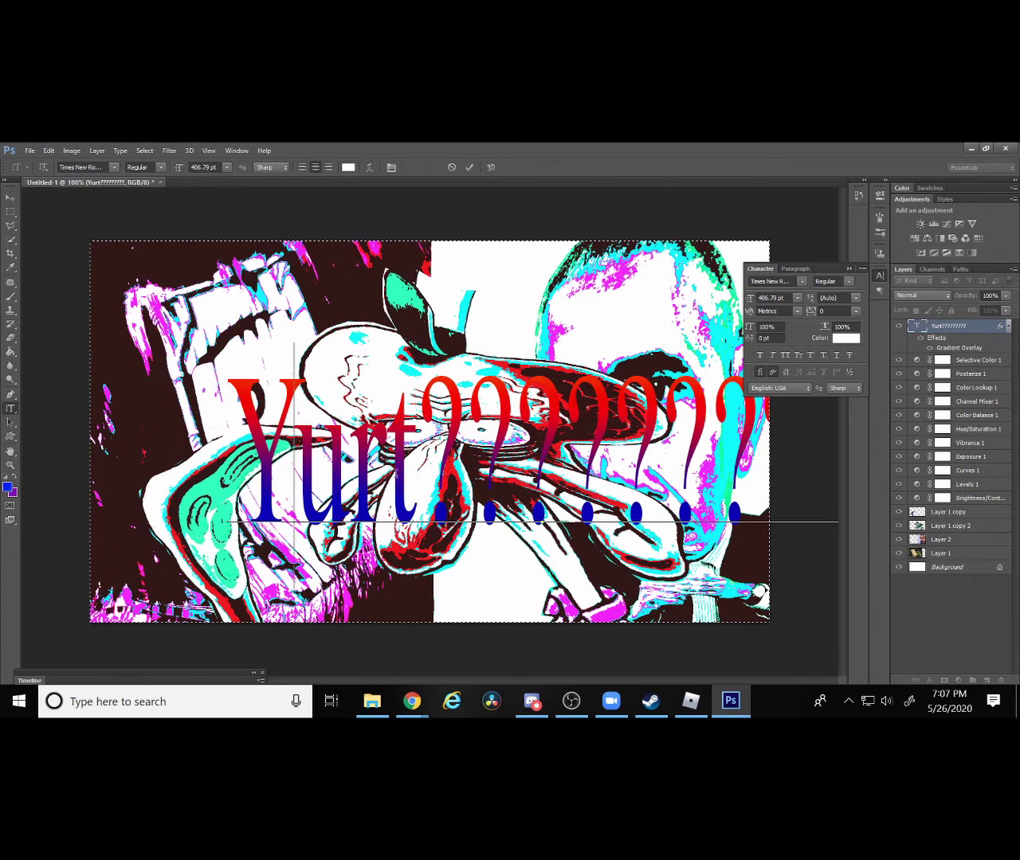
pyautogui.click(510, 557)
pyautogui.moveTo(534, 573)
pyautogui.mouseDown()
pyautogui.moveTo(545, 607)
pyautogui.moveTo(514, 552)
pyautogui.mouseUp()
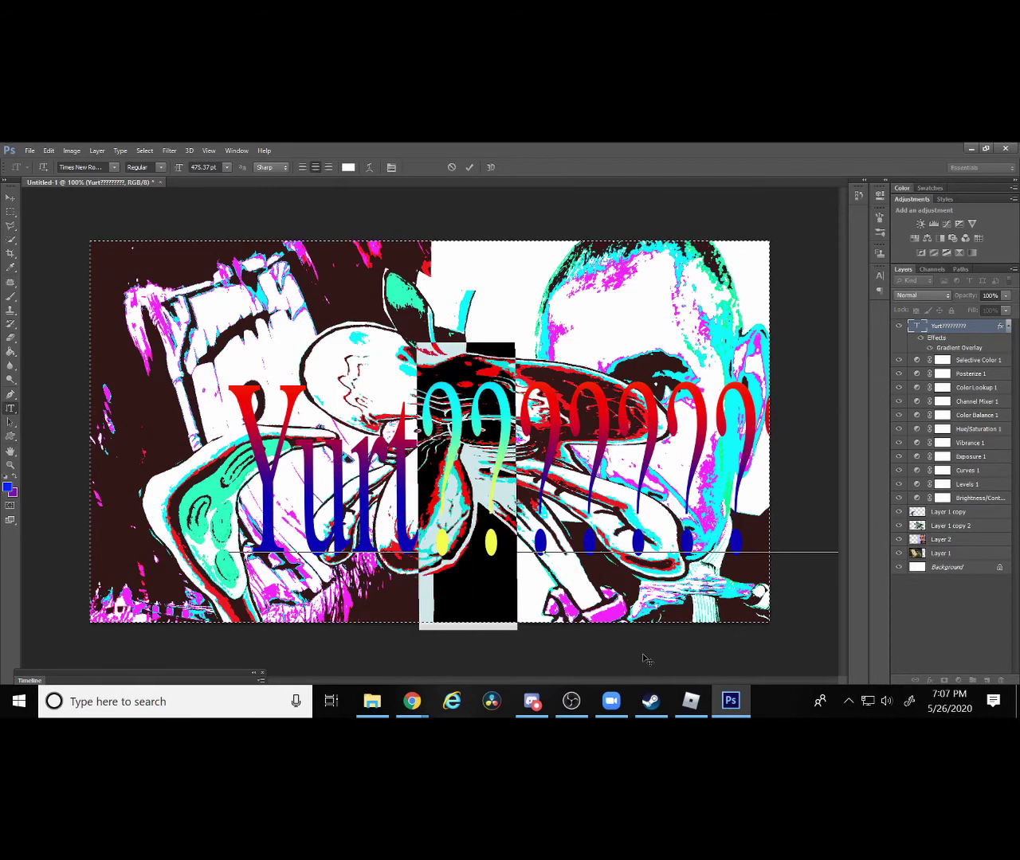
pyautogui.click(944, 352)
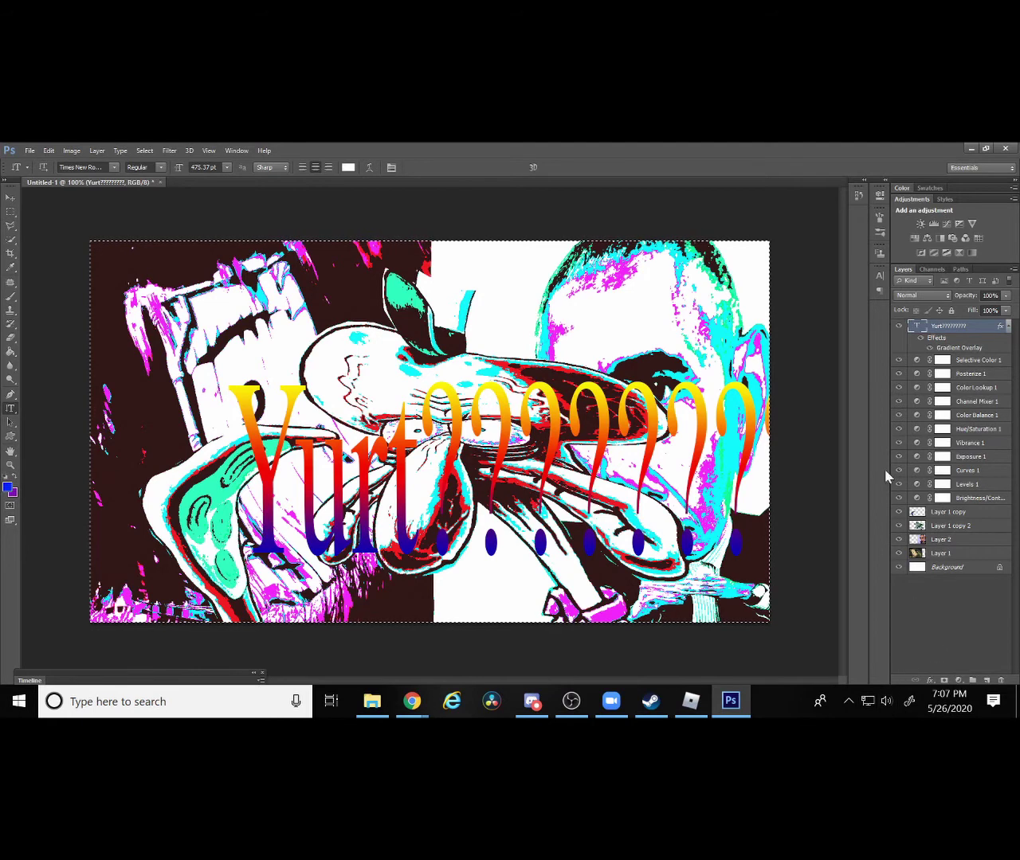
# Set the title's Bevel & Emboss to 1000% depth, 13 px size, 100% highlight opacity, fainter shadow.
pyautogui.click(932, 679)
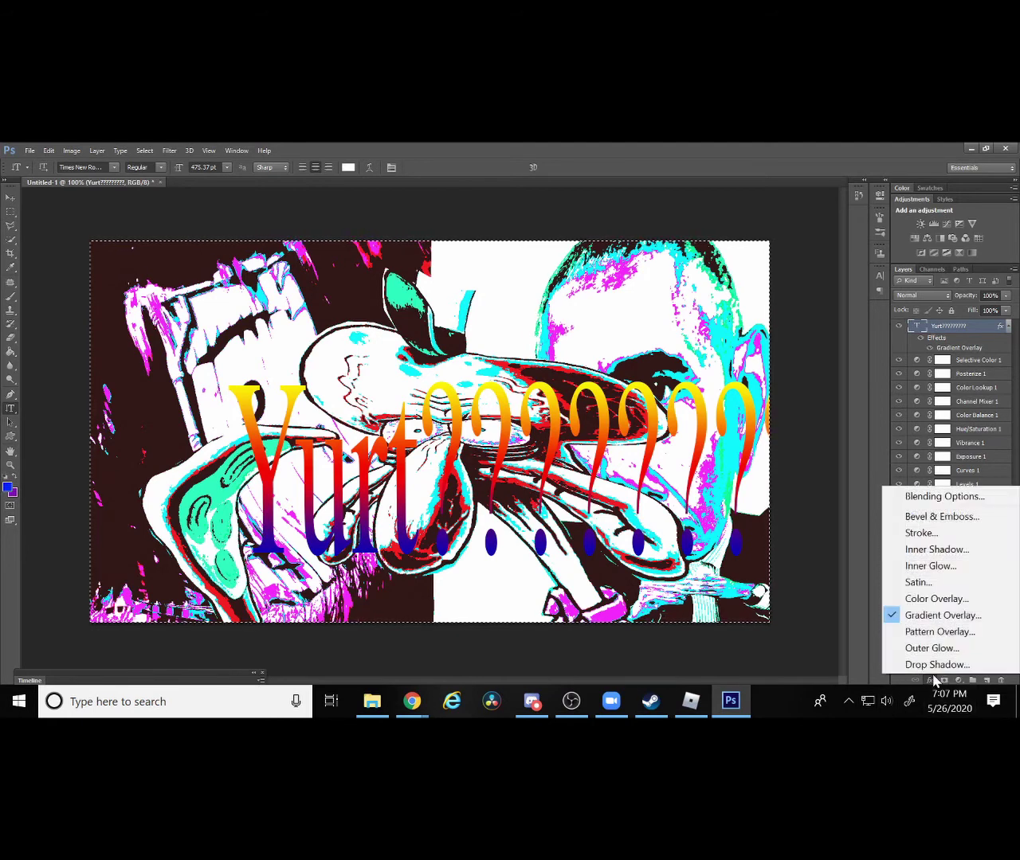
pyautogui.click(849, 565)
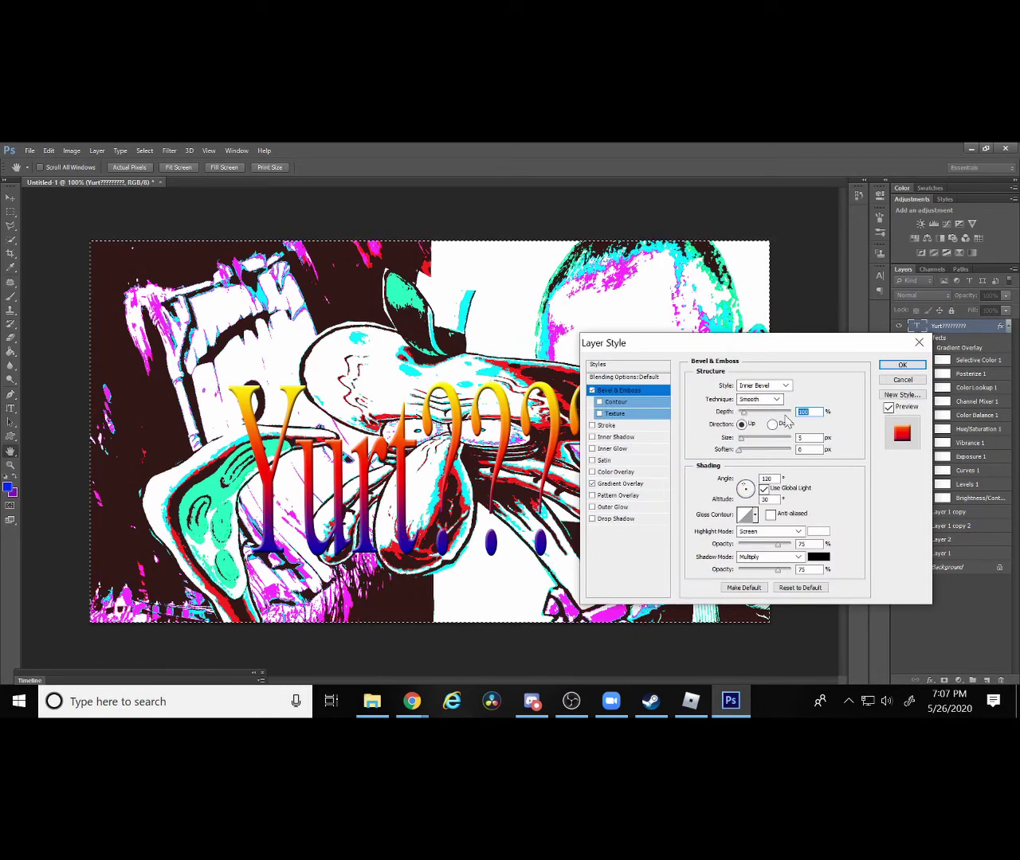
pyautogui.moveTo(743, 413); pyautogui.dragTo(854, 430)
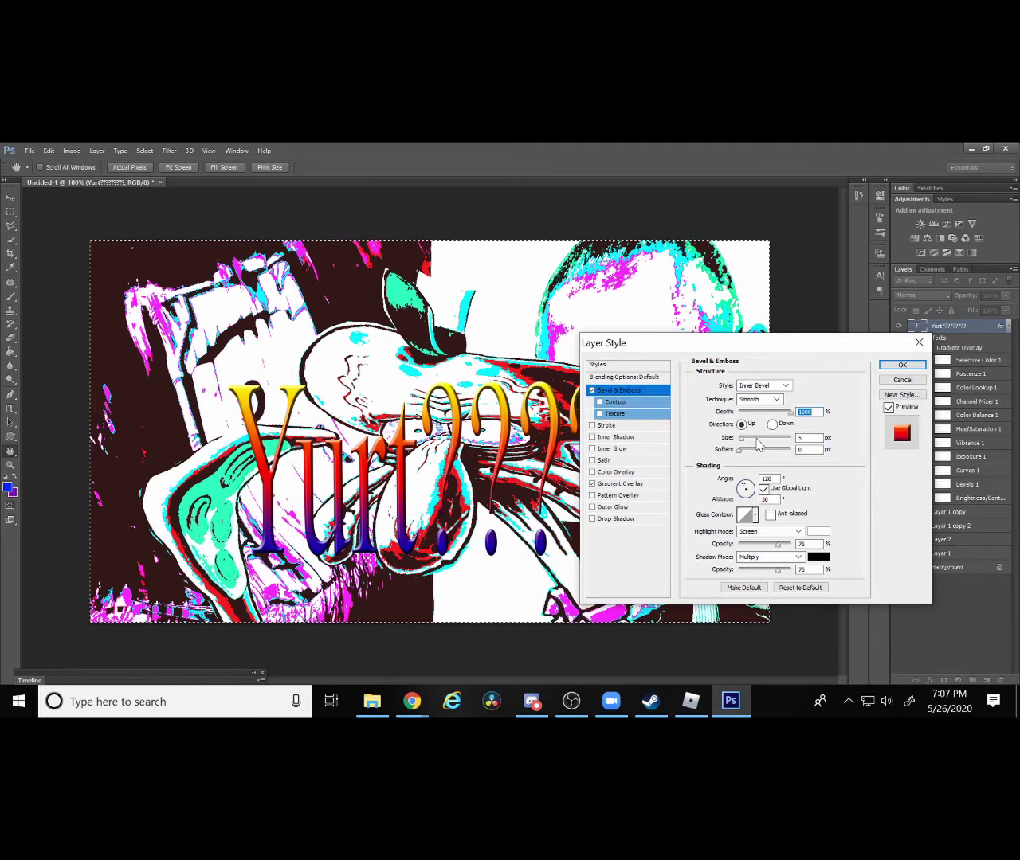
pyautogui.moveTo(741, 438); pyautogui.dragTo(742, 466)
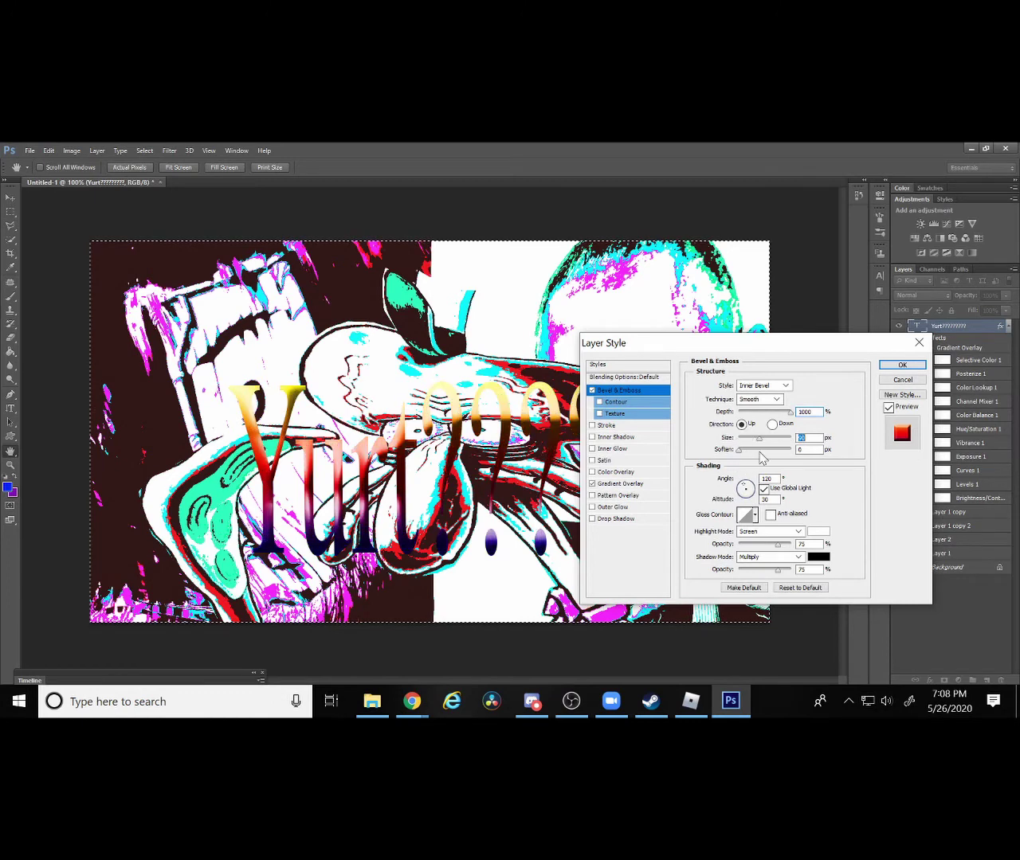
pyautogui.moveTo(742, 466); pyautogui.dragTo(745, 459)
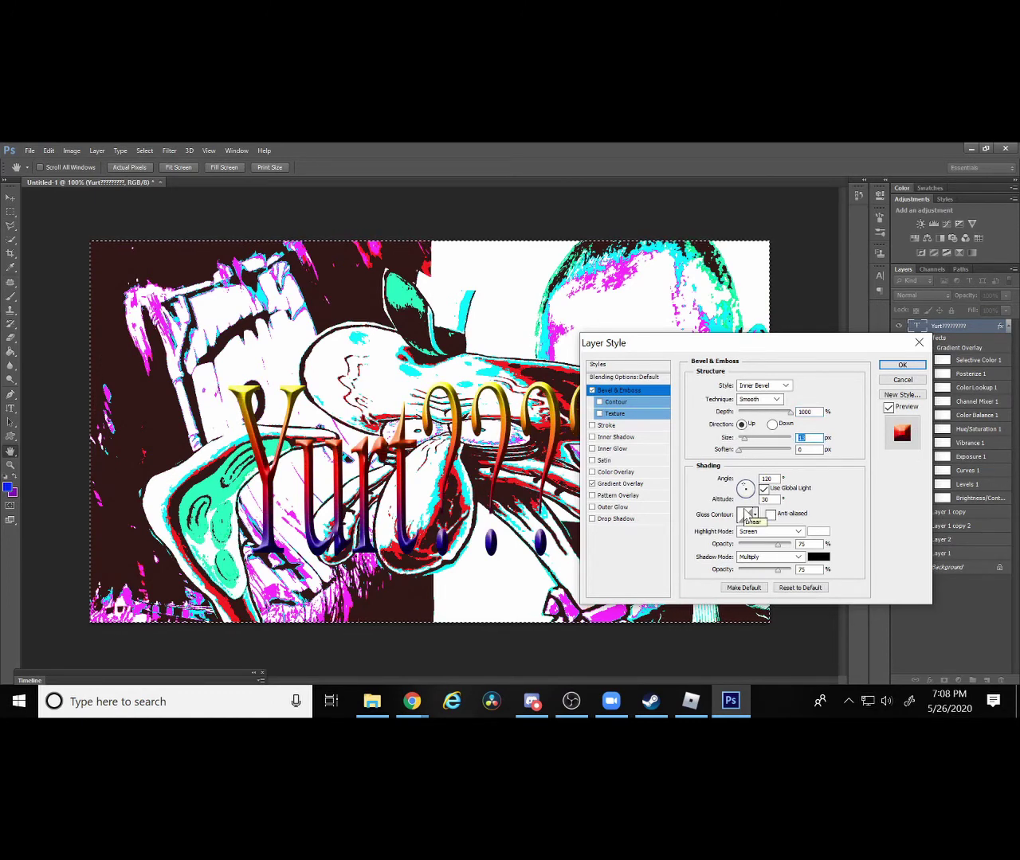
pyautogui.moveTo(739, 450)
pyautogui.mouseDown()
pyautogui.moveTo(820, 470)
pyautogui.moveTo(678, 486)
pyautogui.mouseUp()
pyautogui.moveTo(777, 544)
pyautogui.mouseDown()
pyautogui.moveTo(714, 549)
pyautogui.moveTo(832, 558)
pyautogui.mouseUp()
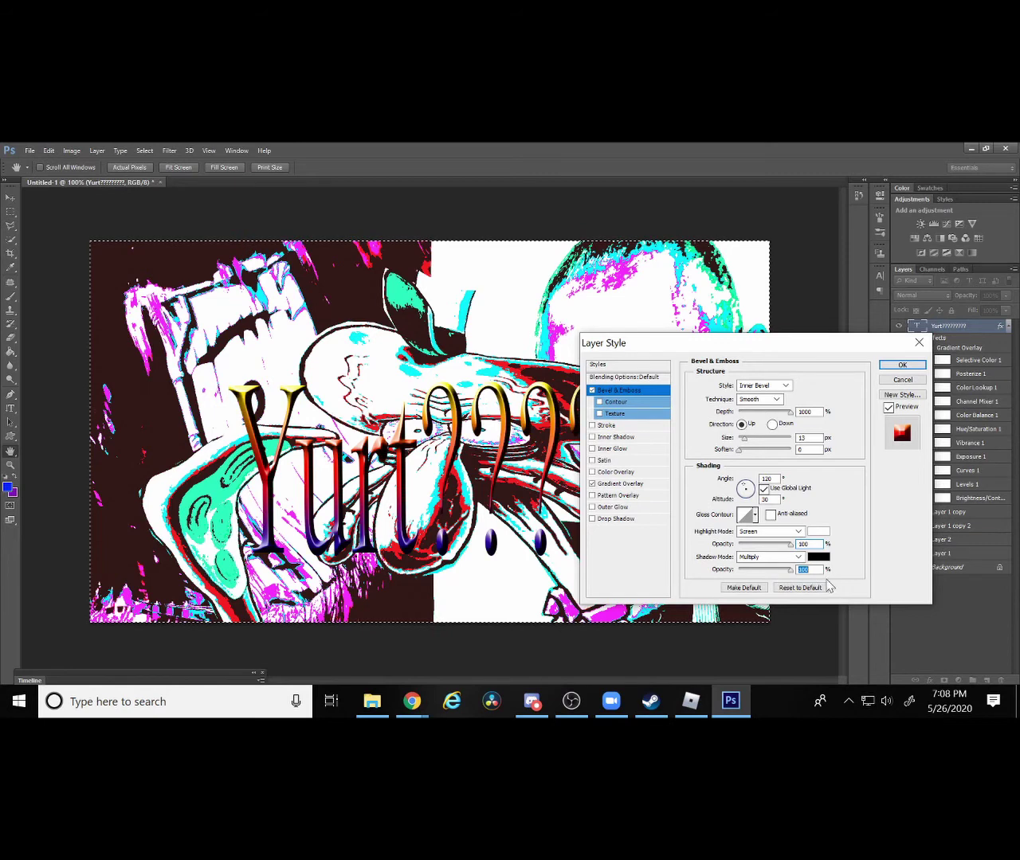
pyautogui.moveTo(789, 574)
pyautogui.mouseDown()
pyautogui.moveTo(567, 588)
pyautogui.moveTo(761, 613)
pyautogui.mouseUp()
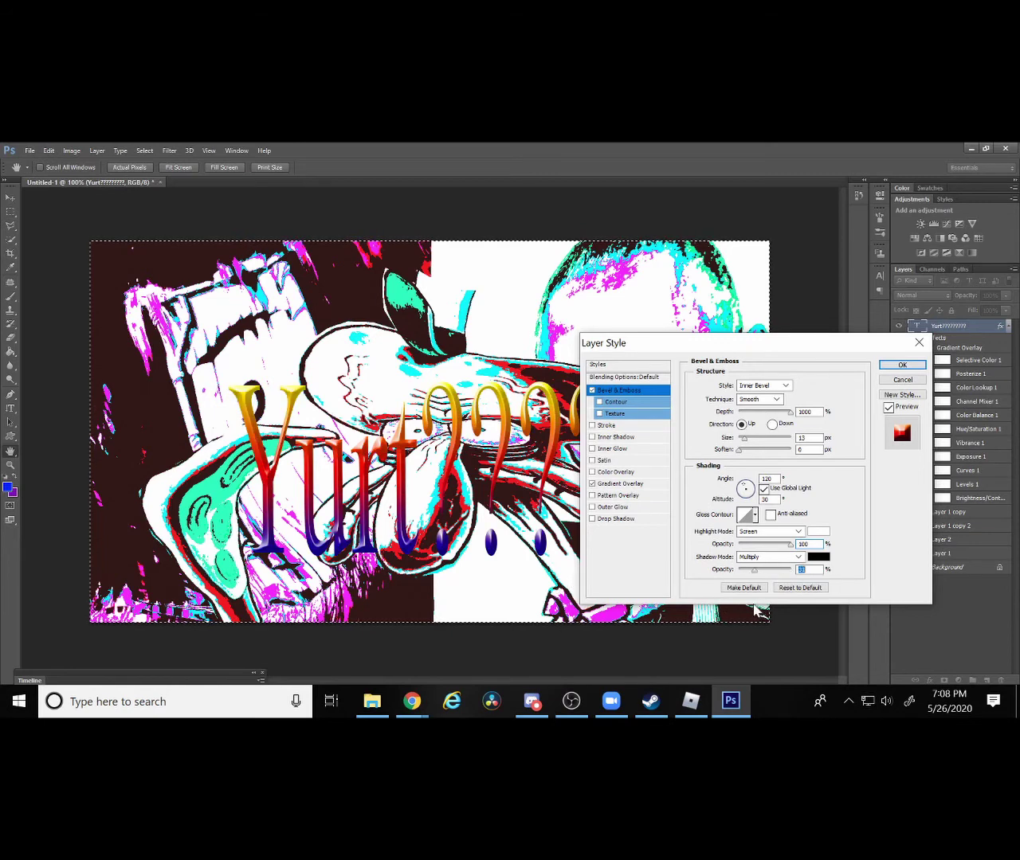
# Add an 18 px black stroke to the title using Multiply blend mode.
pyautogui.click(608, 426)
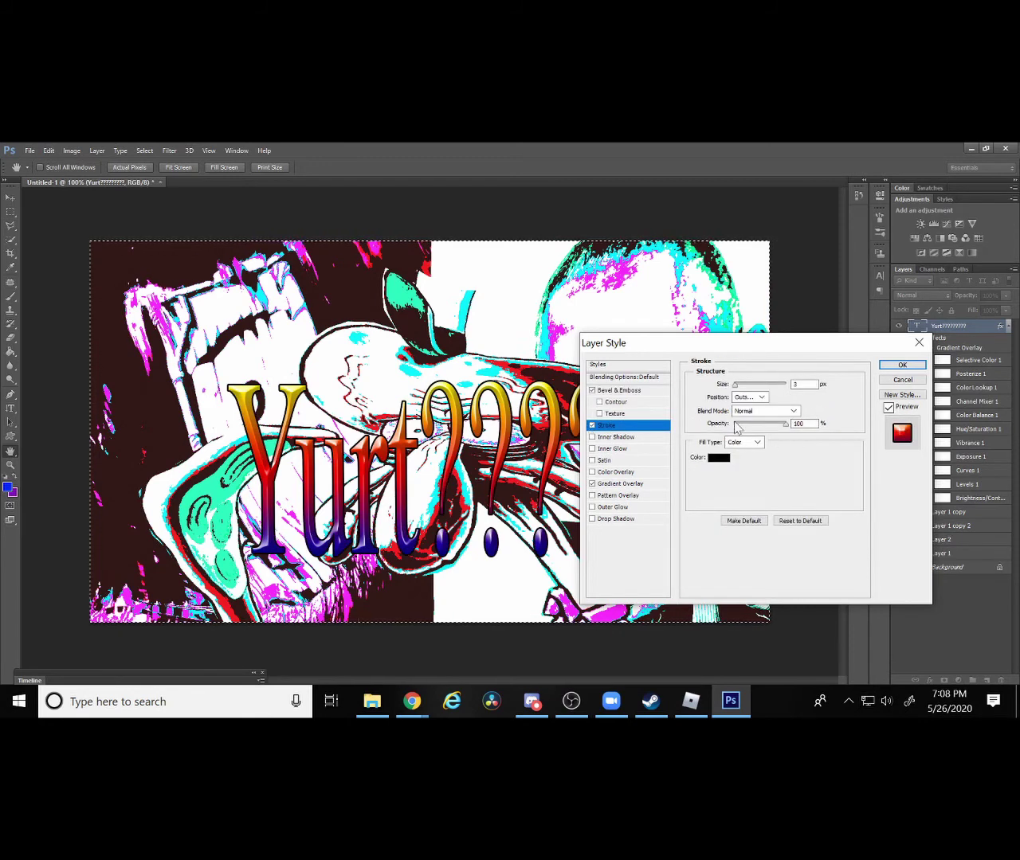
pyautogui.moveTo(736, 384)
pyautogui.mouseDown()
pyautogui.moveTo(756, 385)
pyautogui.moveTo(741, 393)
pyautogui.mouseUp()
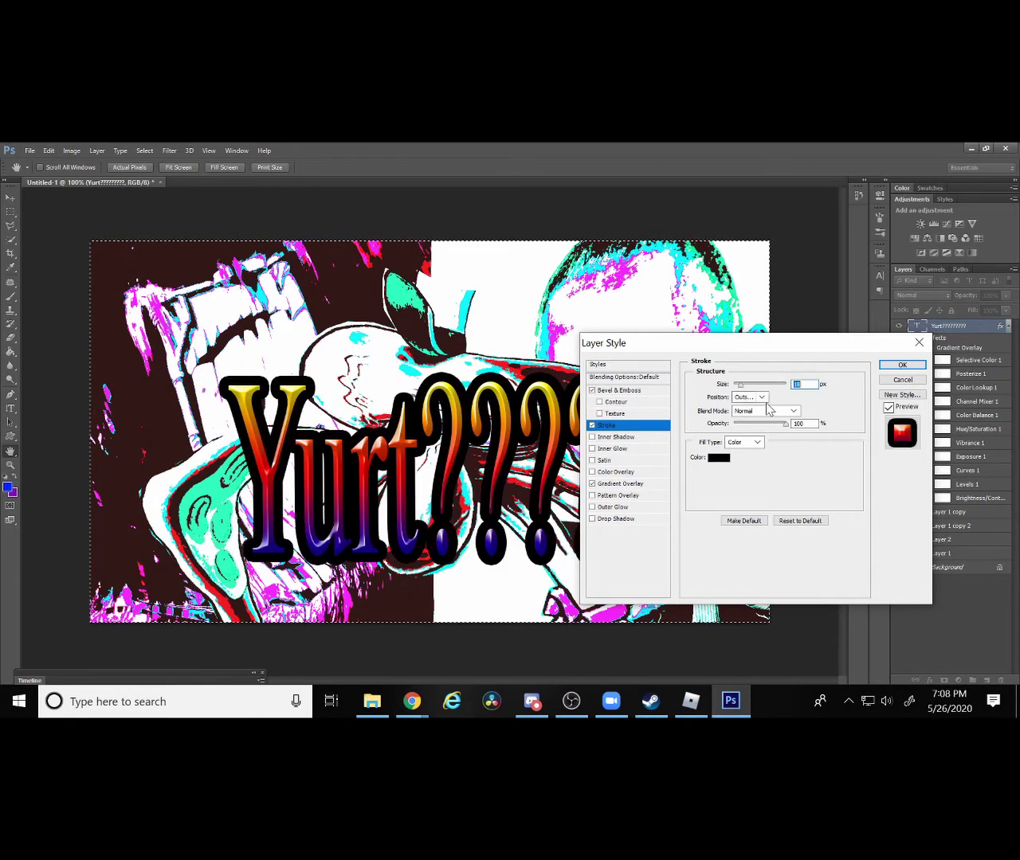
pyautogui.click(795, 412)
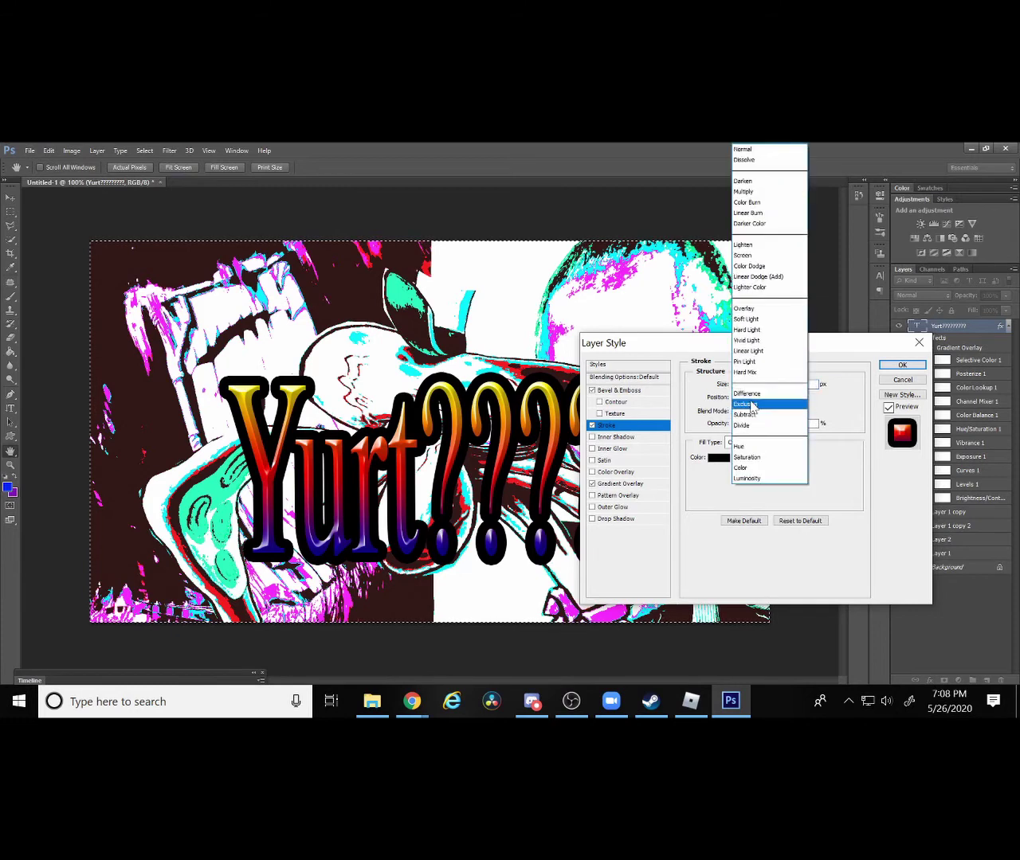
pyautogui.click(741, 191)
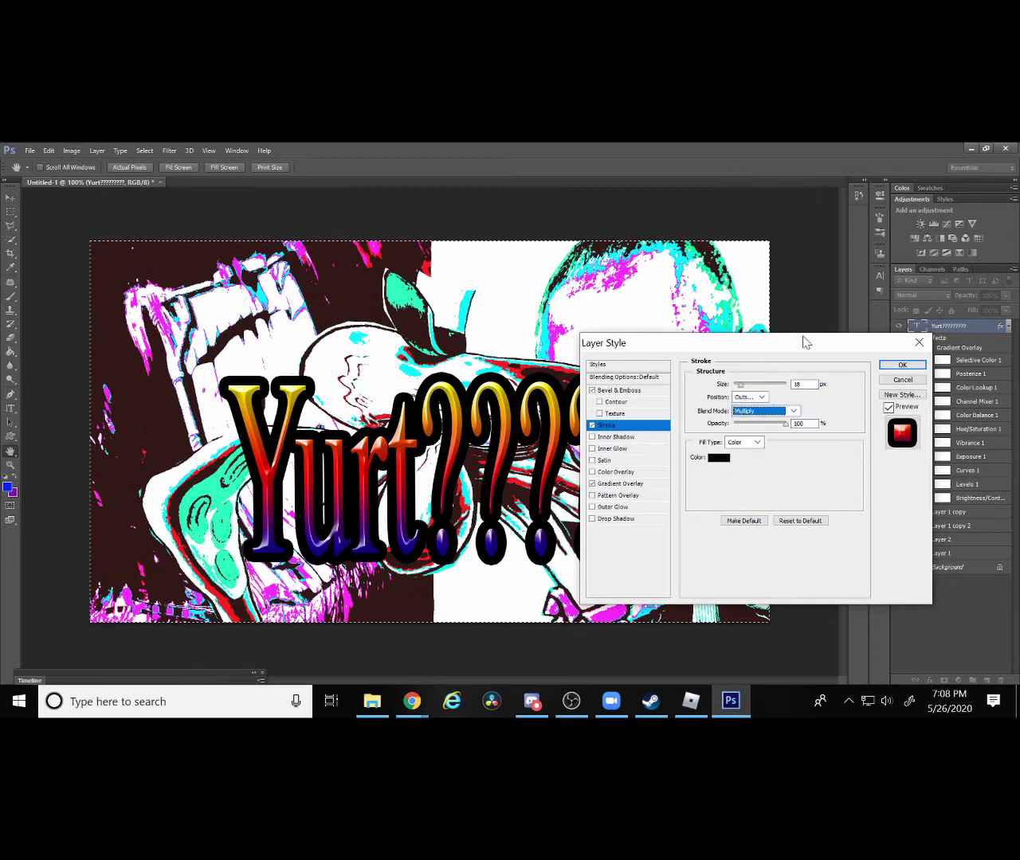
# Enable bevel contour at Range 100 and a grey bumpy texture pattern, plus an inner shadow.
pyautogui.click(629, 413)
pyautogui.click(610, 403)
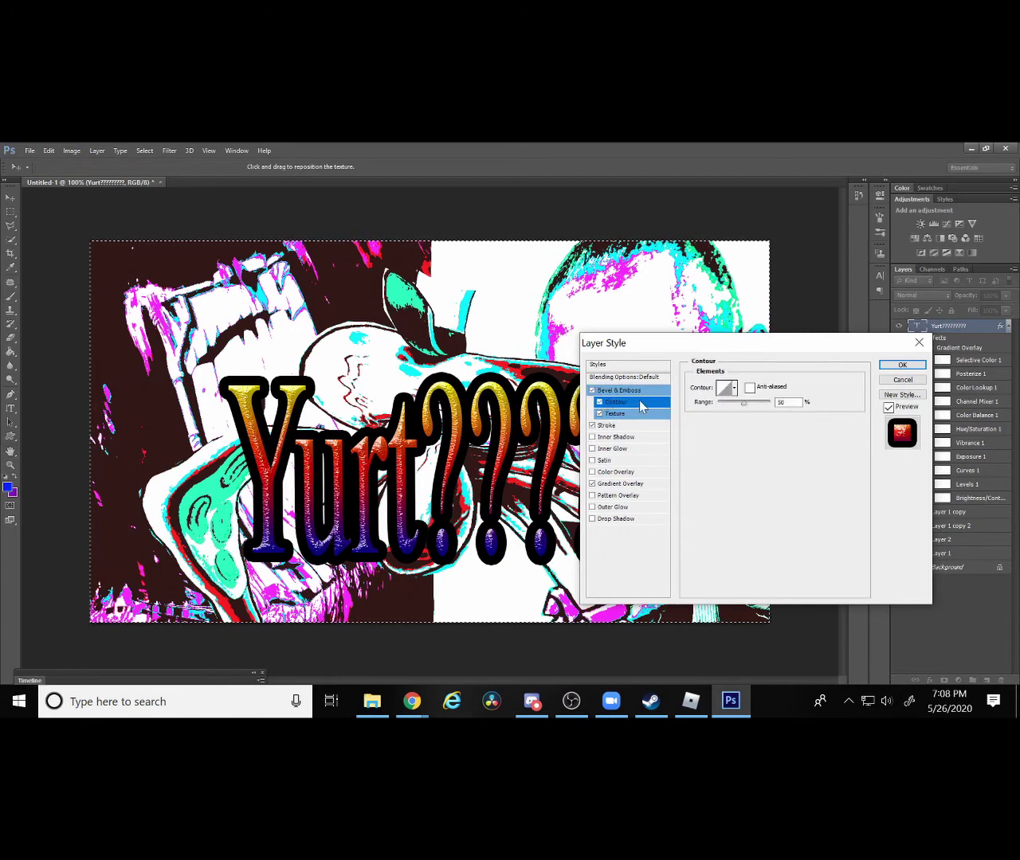
pyautogui.moveTo(747, 409); pyautogui.dragTo(769, 408)
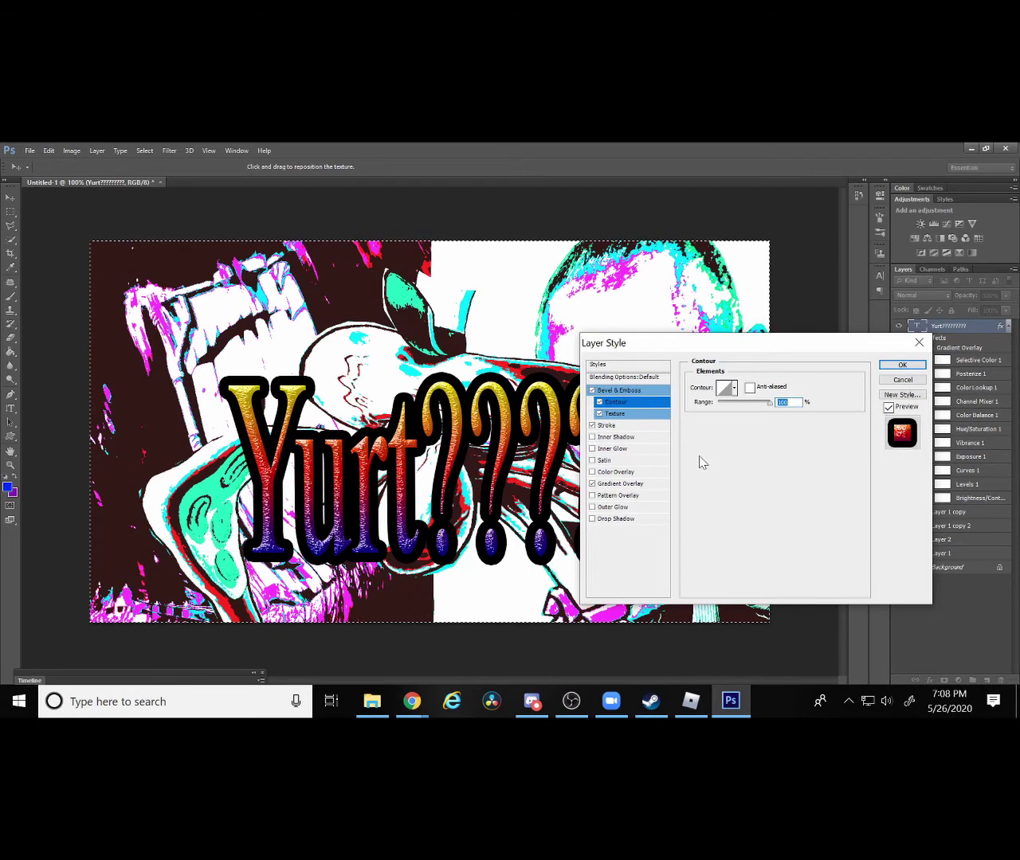
pyautogui.click(642, 414)
pyautogui.click(749, 396)
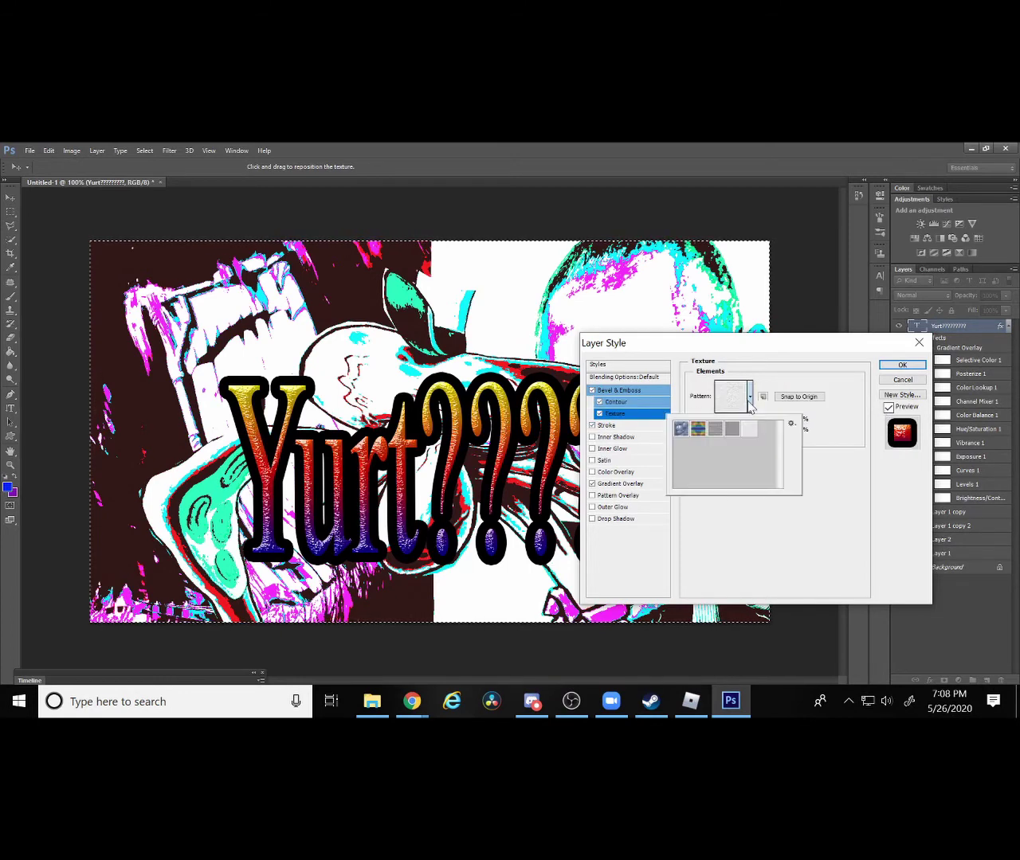
pyautogui.click(749, 395)
pyautogui.click(697, 428)
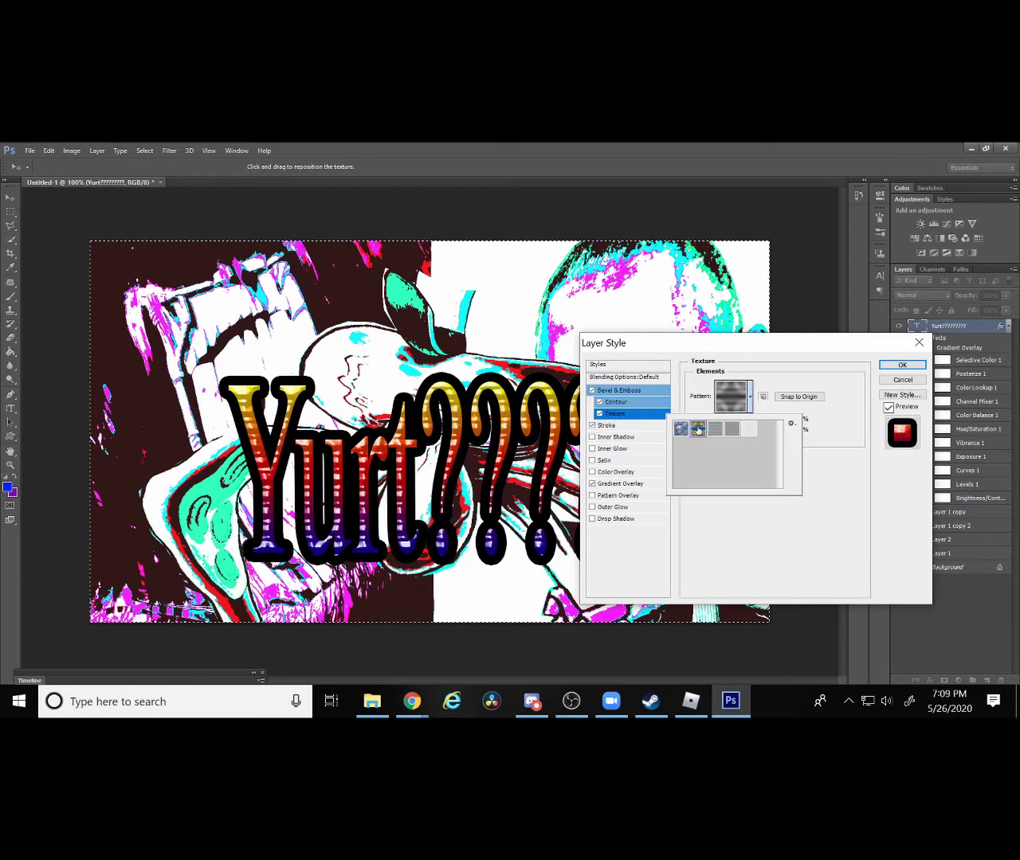
pyautogui.click(715, 429)
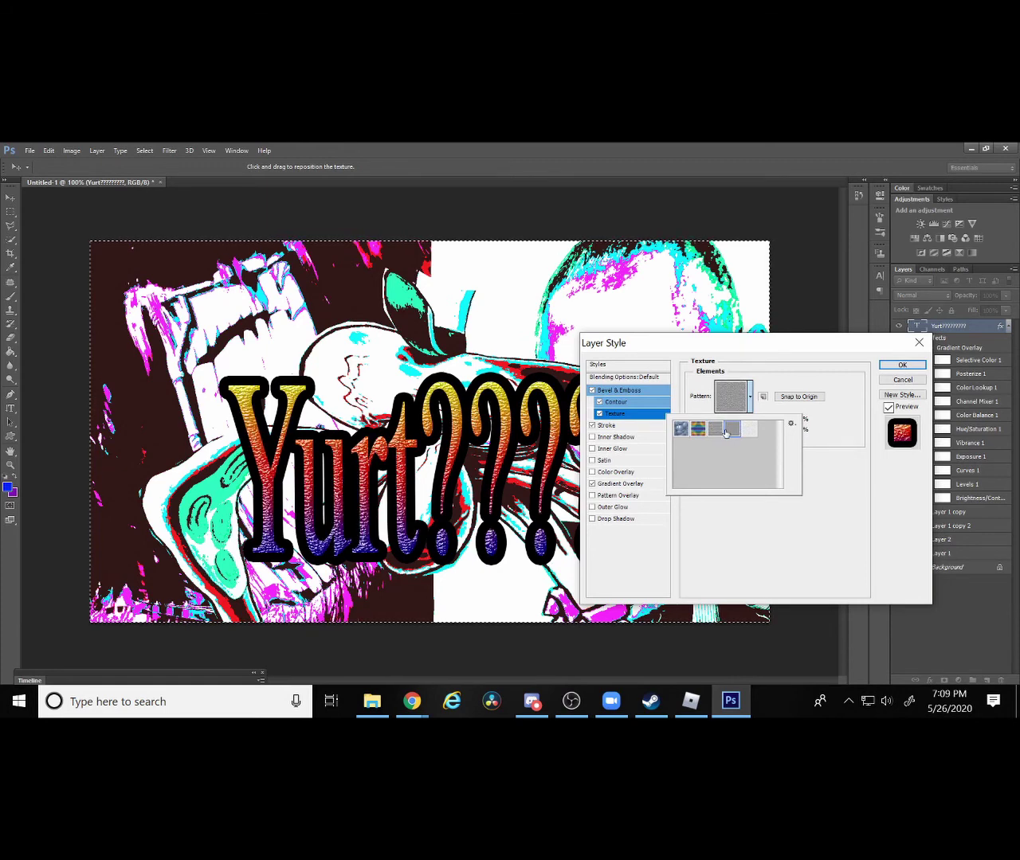
pyautogui.click(779, 407)
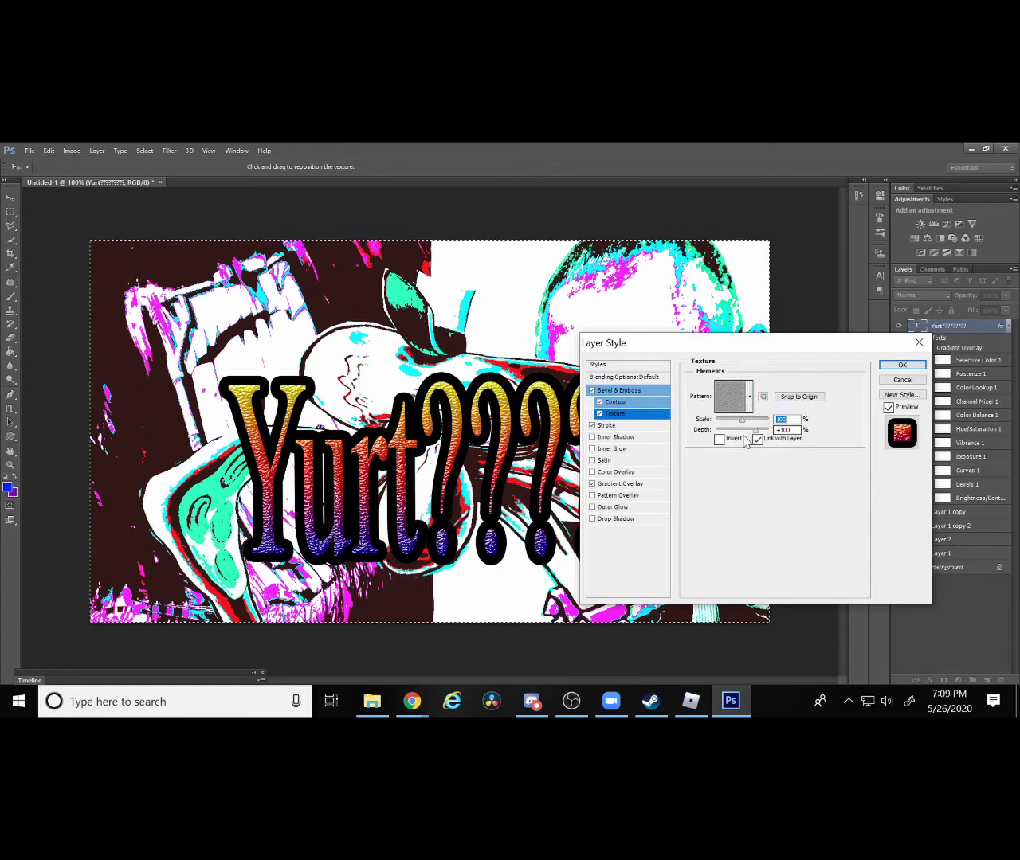
pyautogui.click(636, 439)
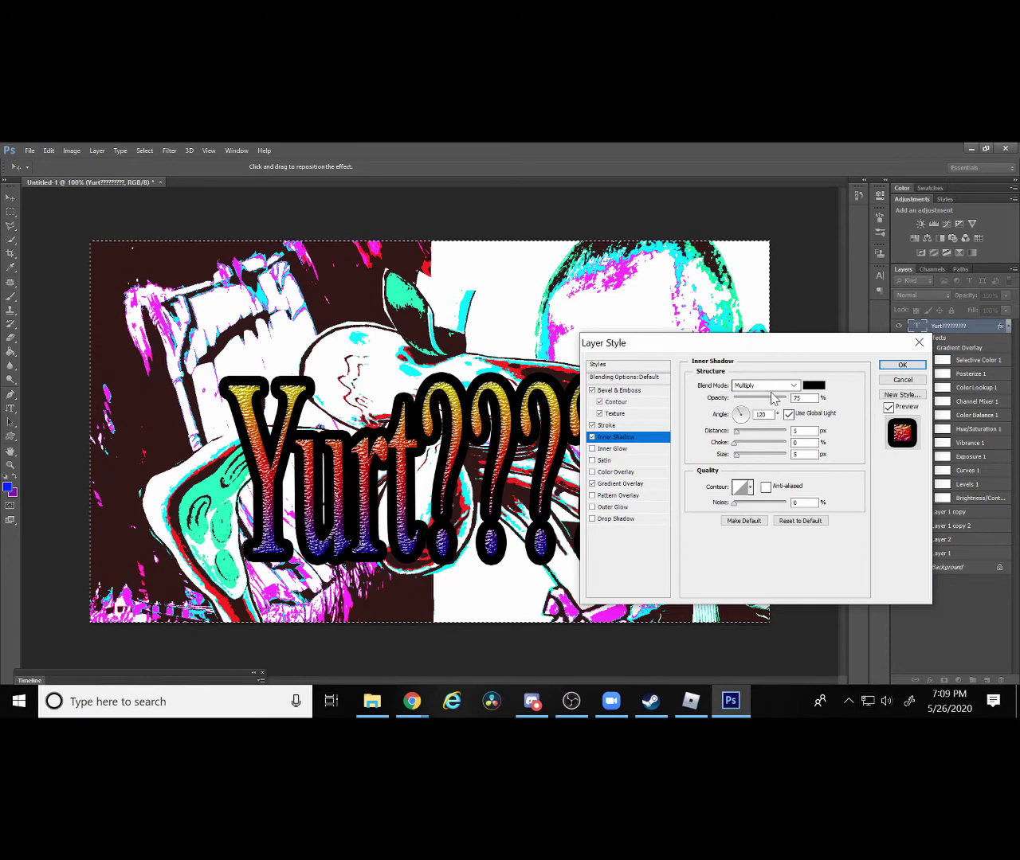
# Add an inner glow with Noise 92, Choke 100, Size 250, Range 100, Opacity 0, and enable Satin.
pyautogui.click(612, 450)
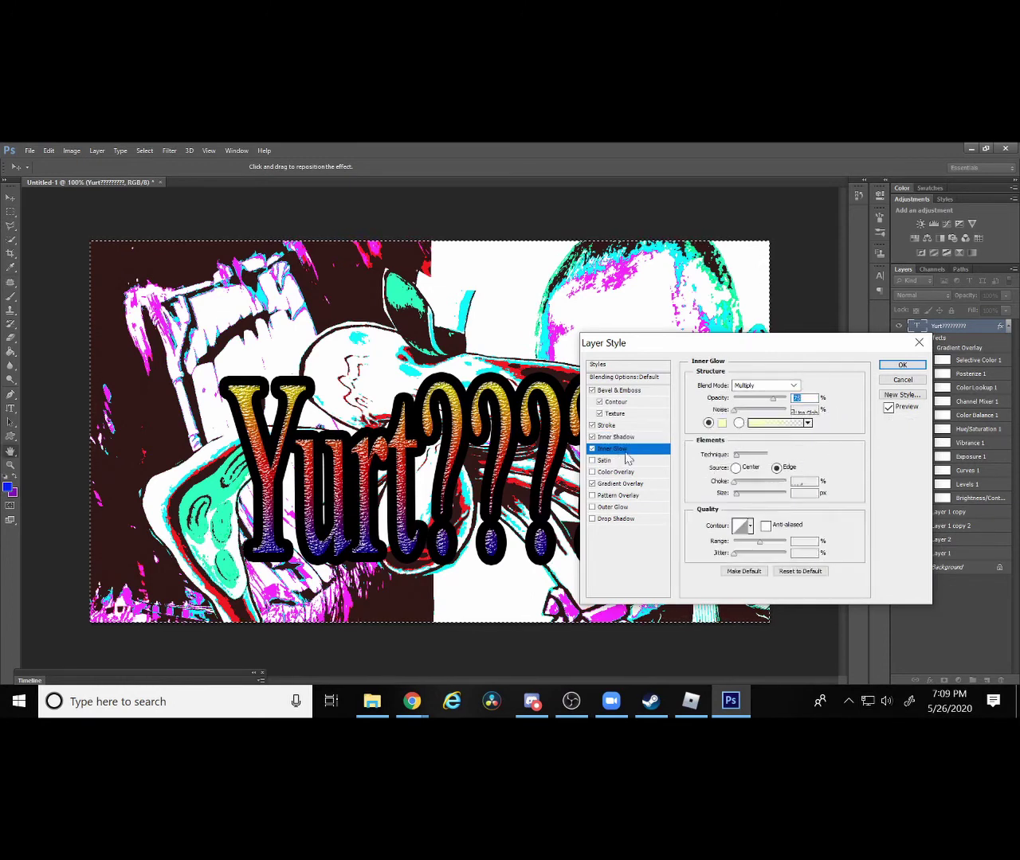
pyautogui.moveTo(734, 409)
pyautogui.mouseDown()
pyautogui.moveTo(775, 410)
pyautogui.moveTo(788, 398)
pyautogui.mouseUp()
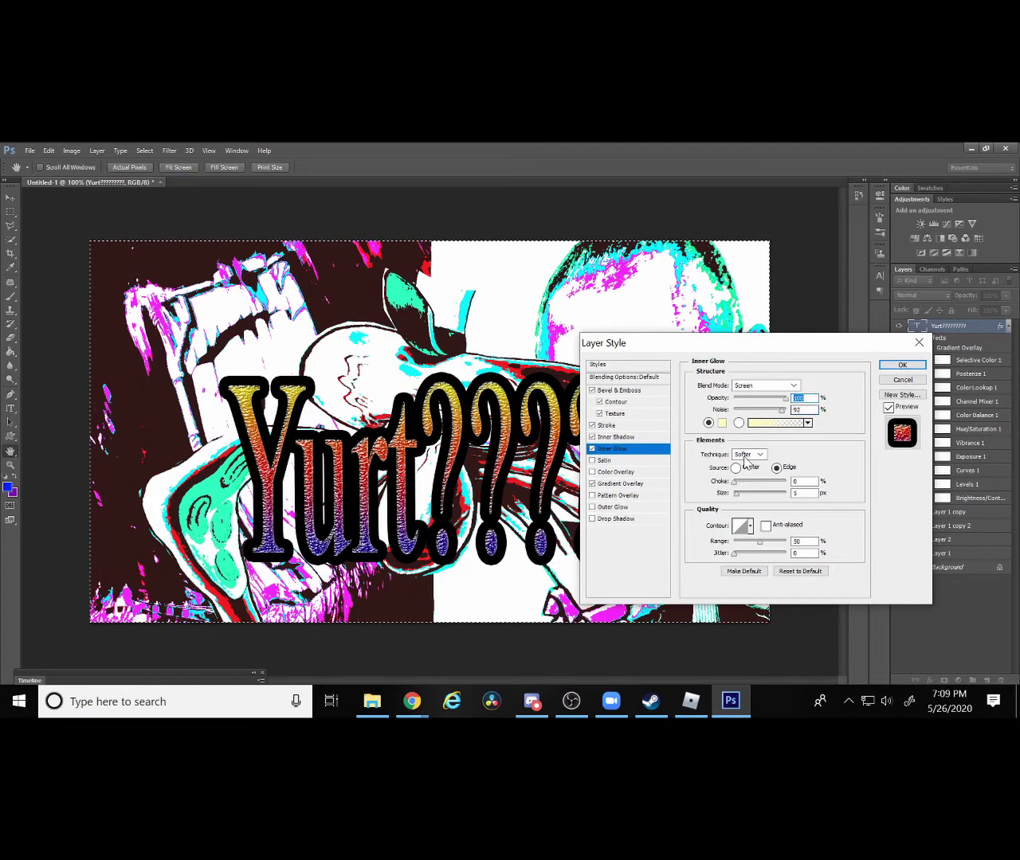
pyautogui.moveTo(735, 481); pyautogui.dragTo(877, 498)
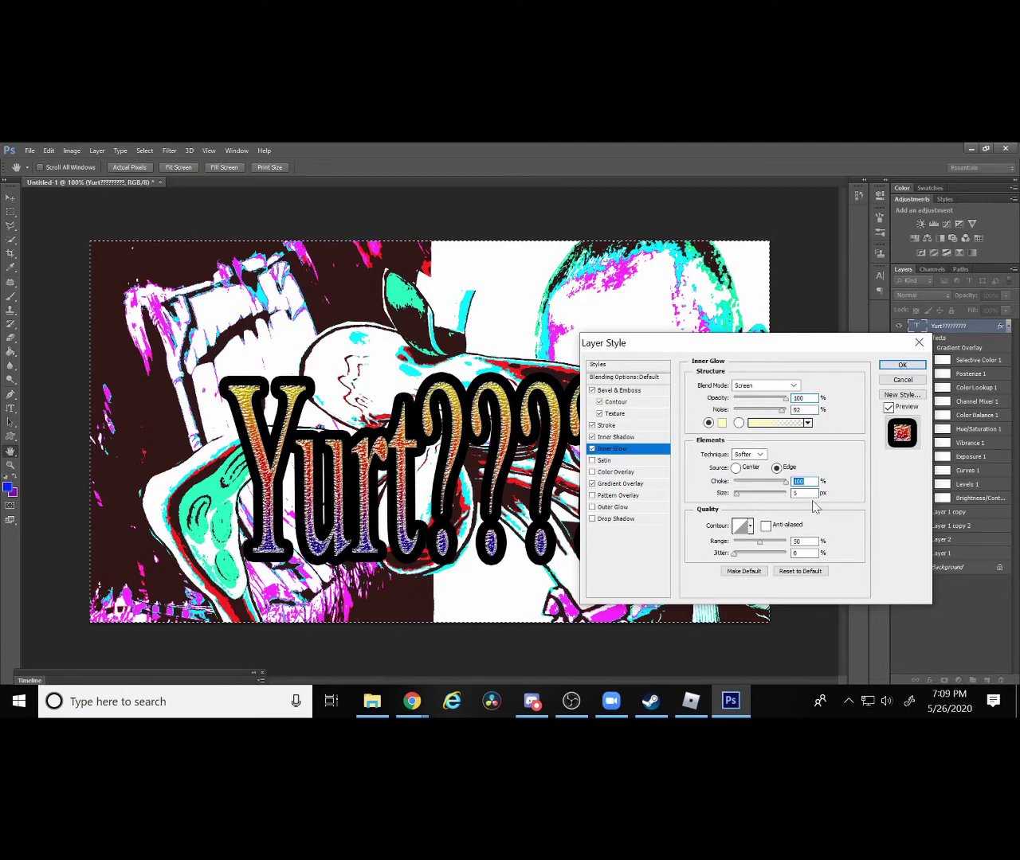
pyautogui.moveTo(736, 494); pyautogui.dragTo(832, 504)
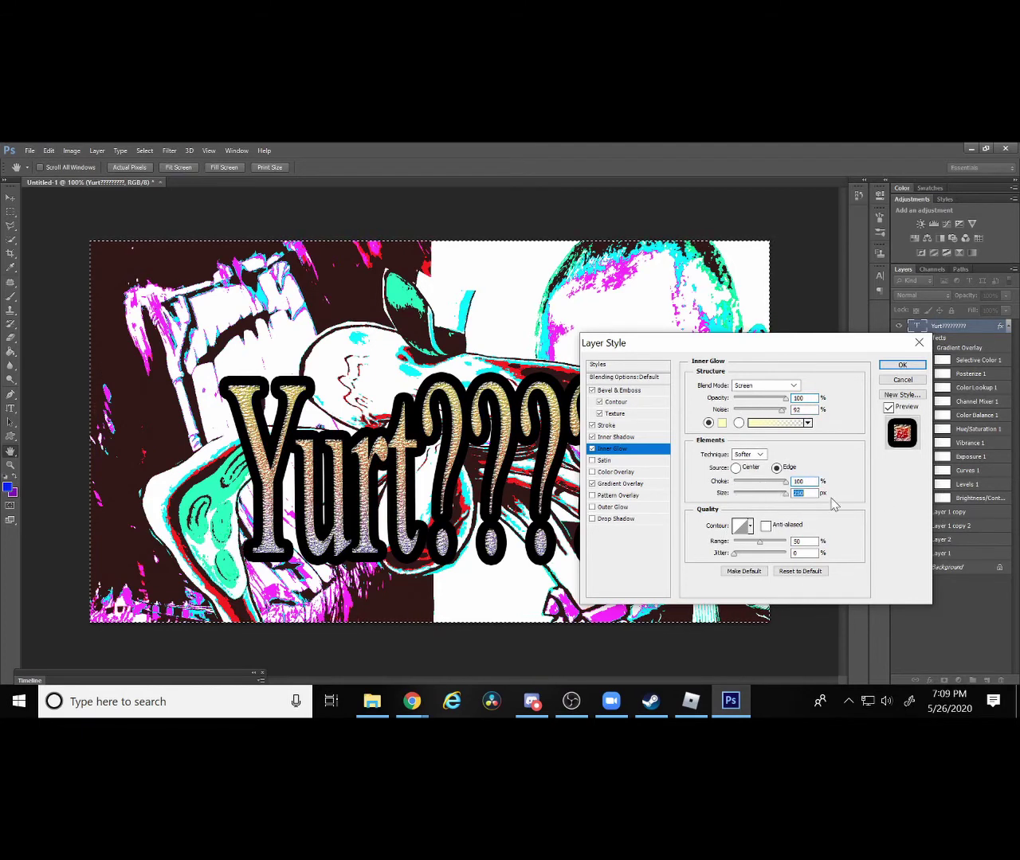
pyautogui.moveTo(759, 542); pyautogui.dragTo(833, 559)
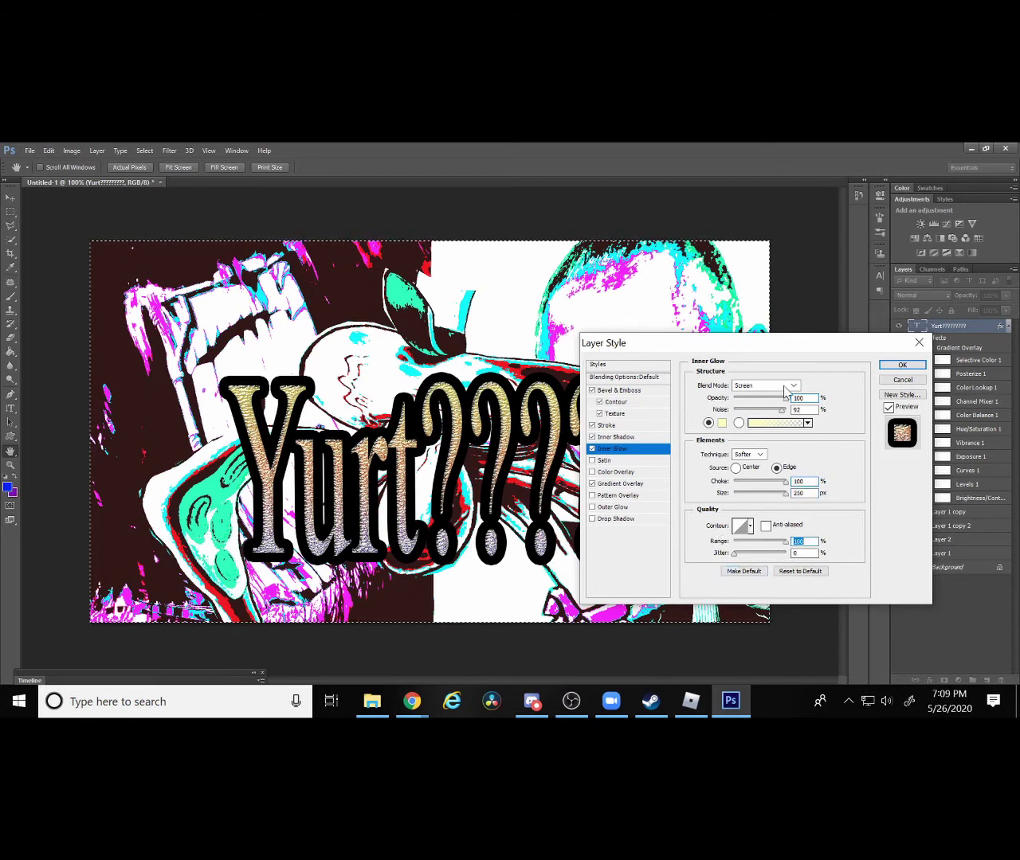
pyautogui.moveTo(784, 399)
pyautogui.mouseDown()
pyautogui.moveTo(734, 398)
pyautogui.moveTo(740, 409)
pyautogui.mouseUp()
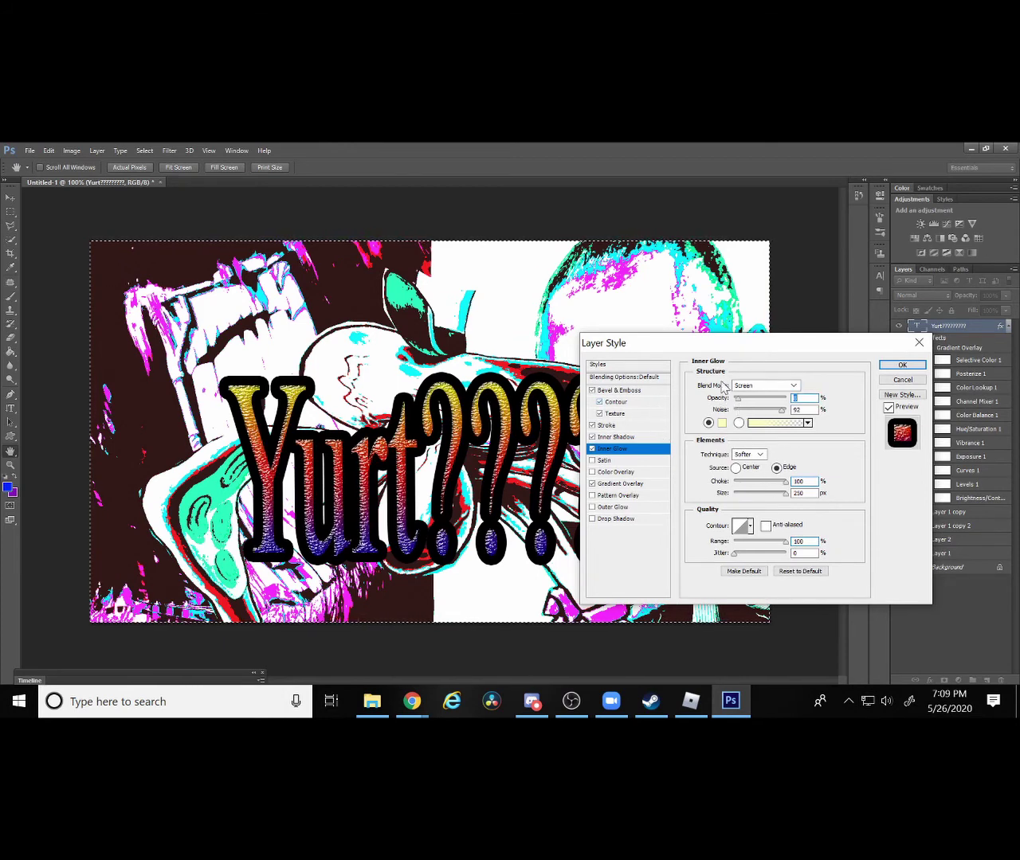
pyautogui.click(644, 461)
# Try a Pin Light satin at full opacity and adjust its distance.
pyautogui.click(784, 386)
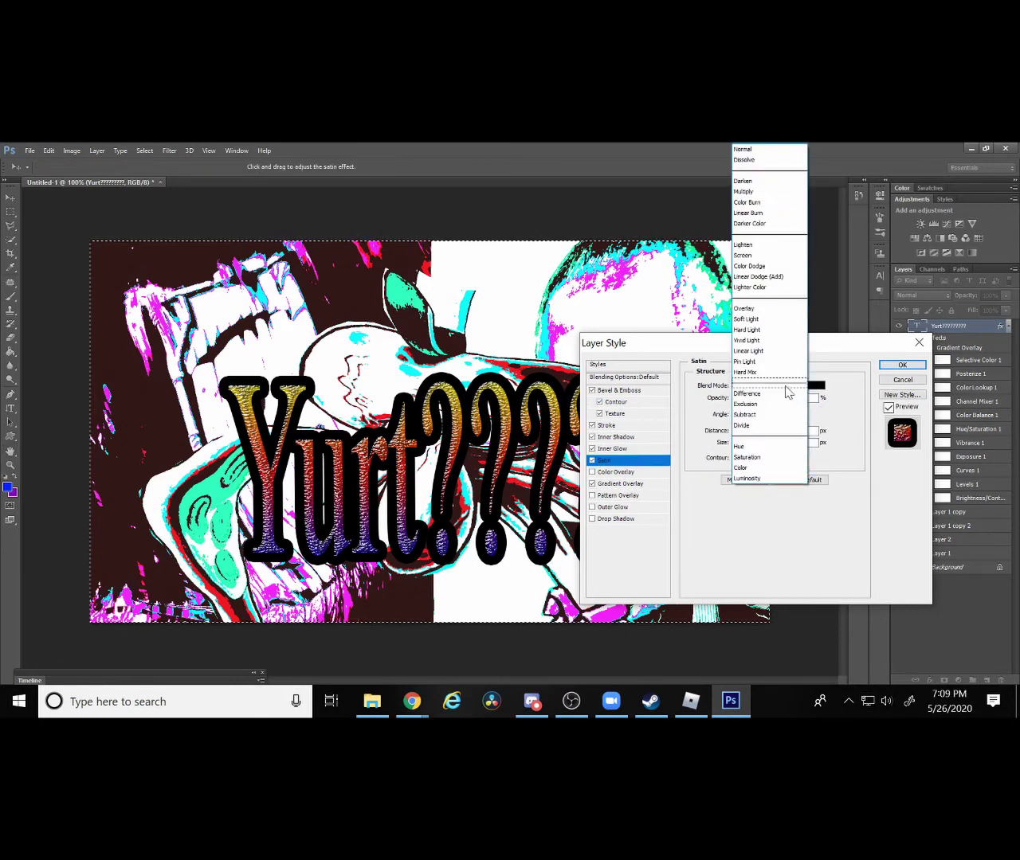
pyautogui.click(773, 362)
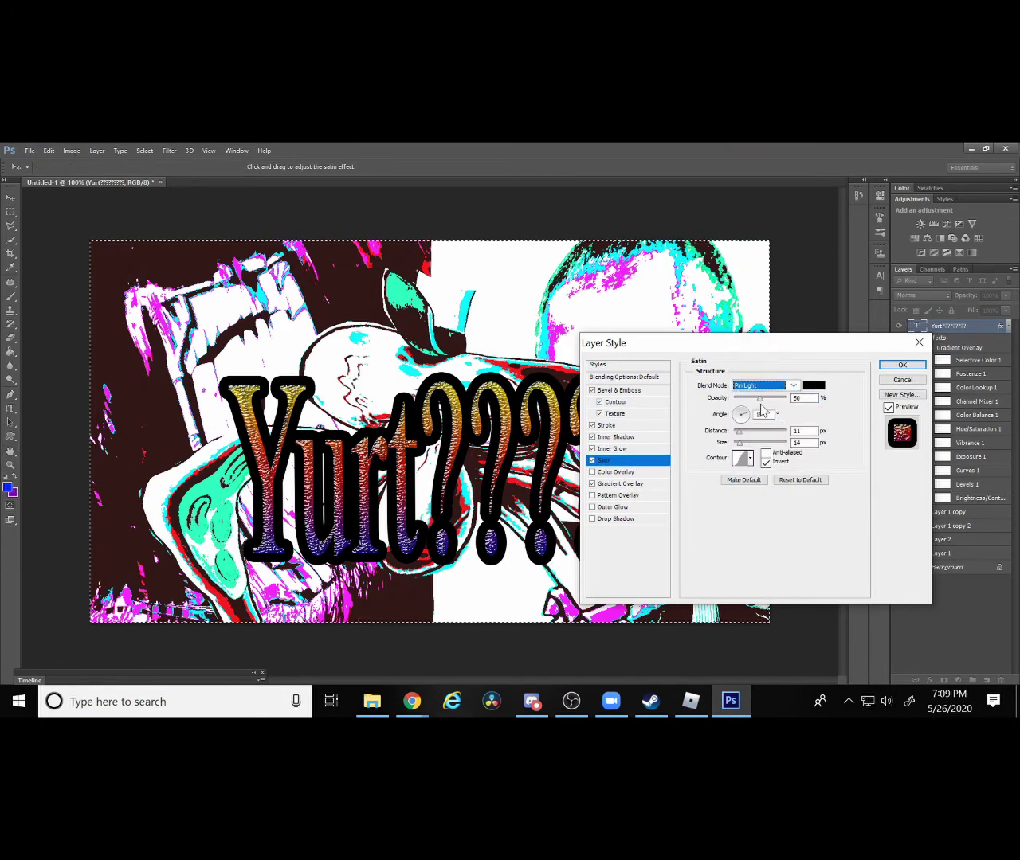
pyautogui.moveTo(759, 399); pyautogui.dragTo(784, 398)
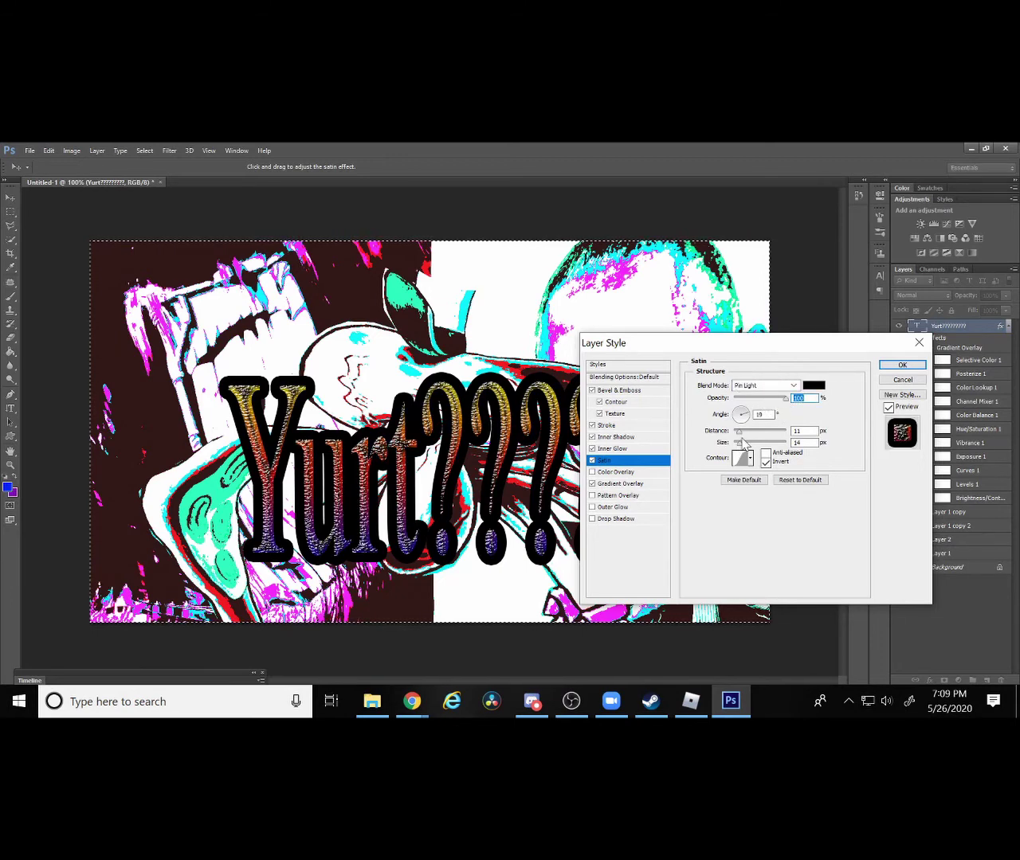
pyautogui.moveTo(742, 435); pyautogui.dragTo(791, 438)
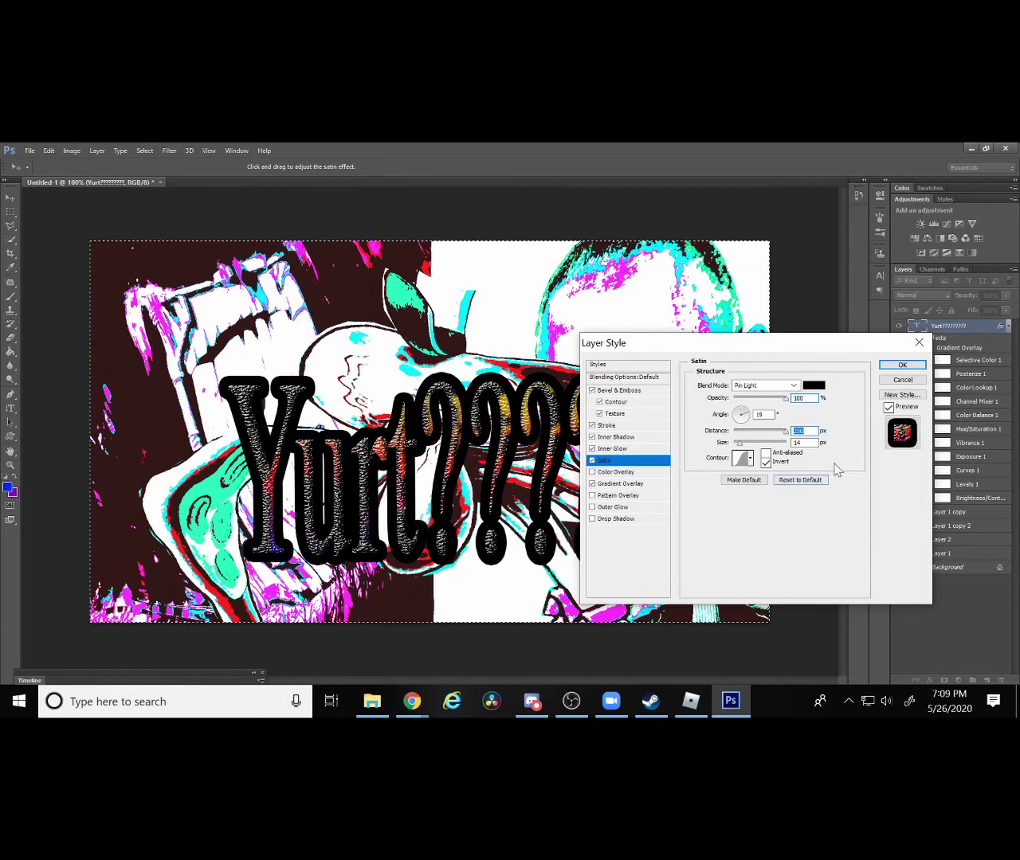
pyautogui.moveTo(784, 437); pyautogui.dragTo(757, 445)
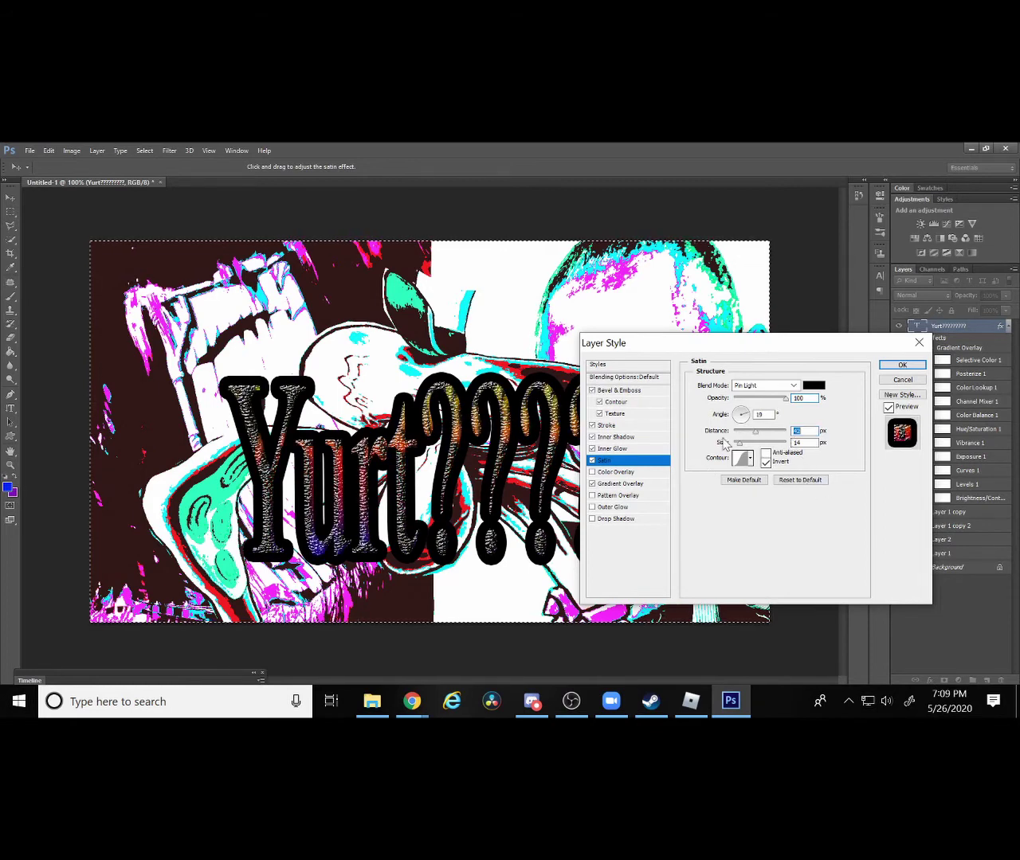
# Rescale the bevel texture, set the satin to Exclusion, and add a red colour overlay.
pyautogui.click(648, 395)
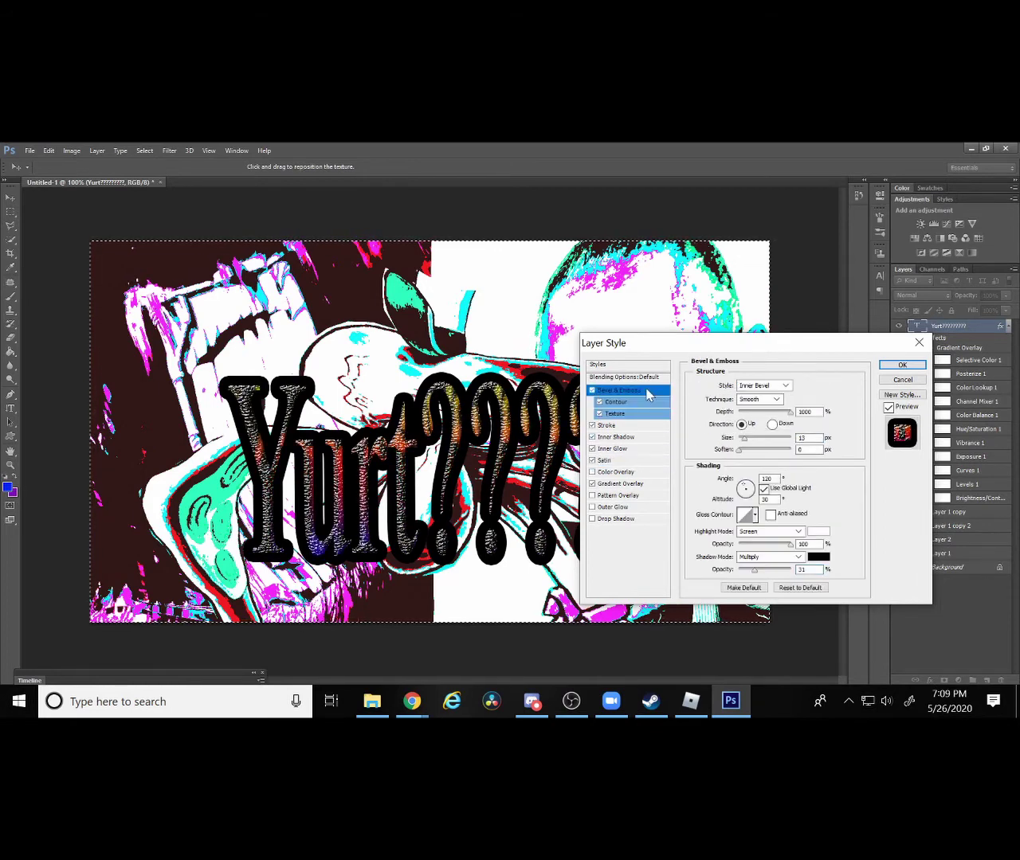
pyautogui.click(635, 415)
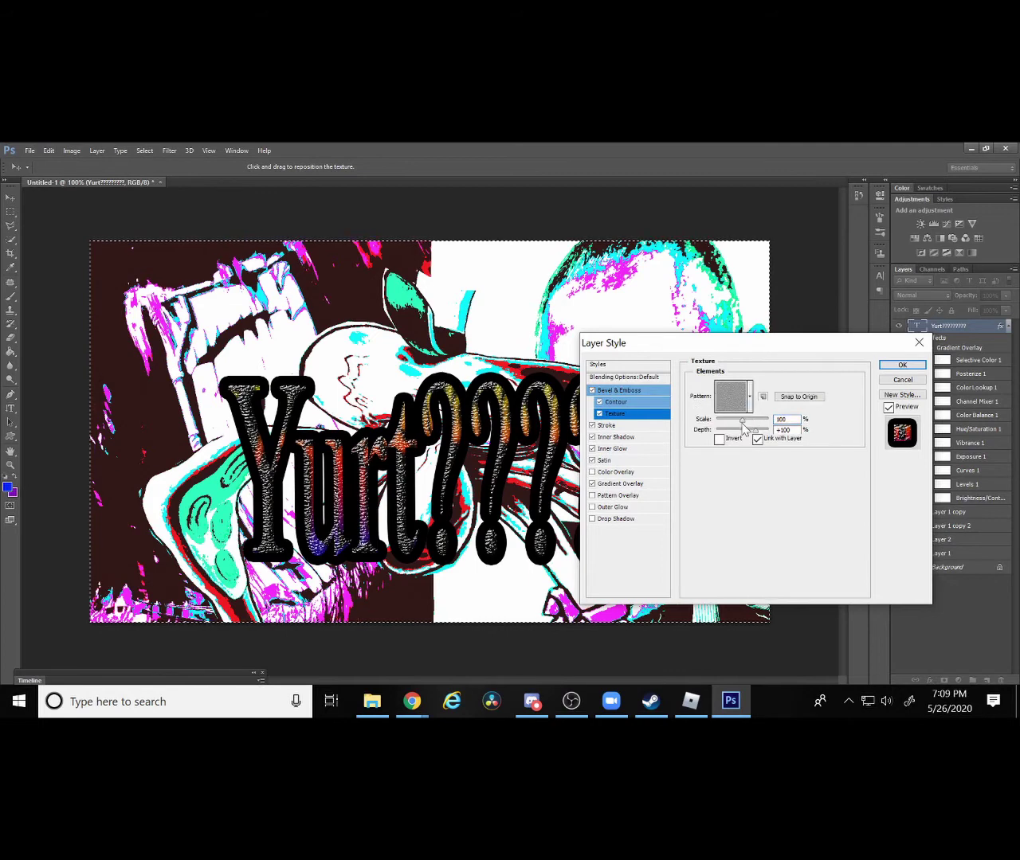
pyautogui.moveTo(716, 425); pyautogui.dragTo(716, 424)
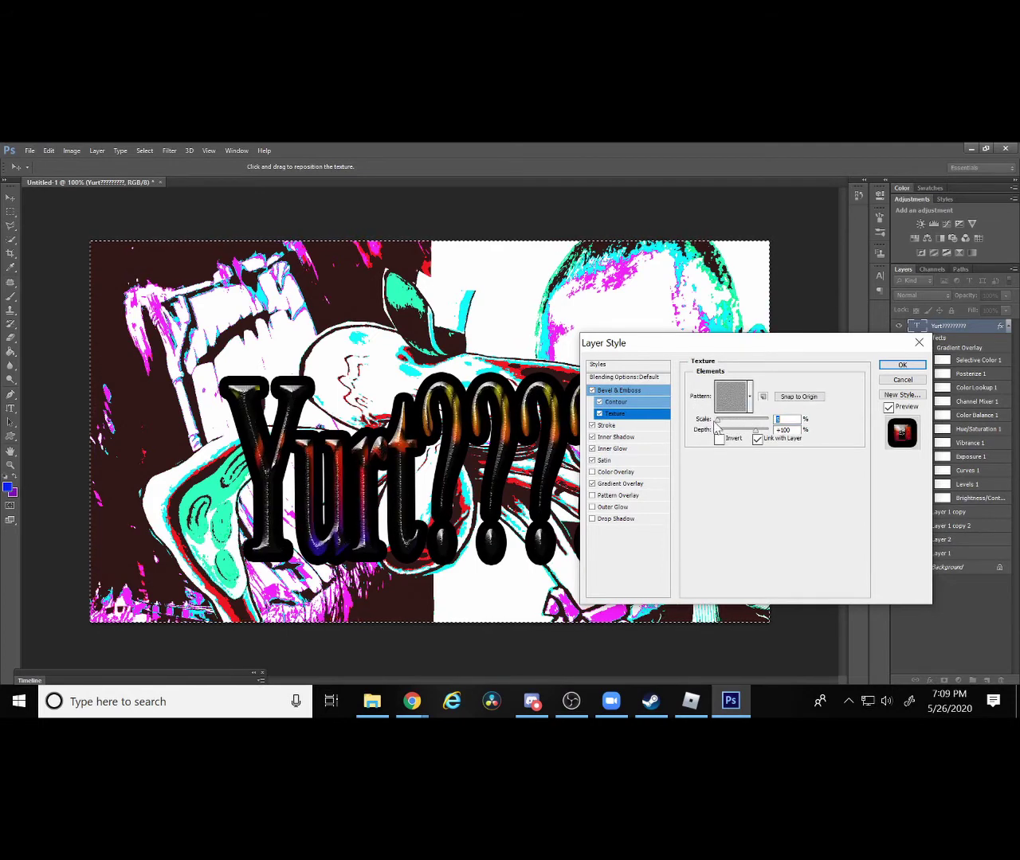
pyautogui.click(636, 460)
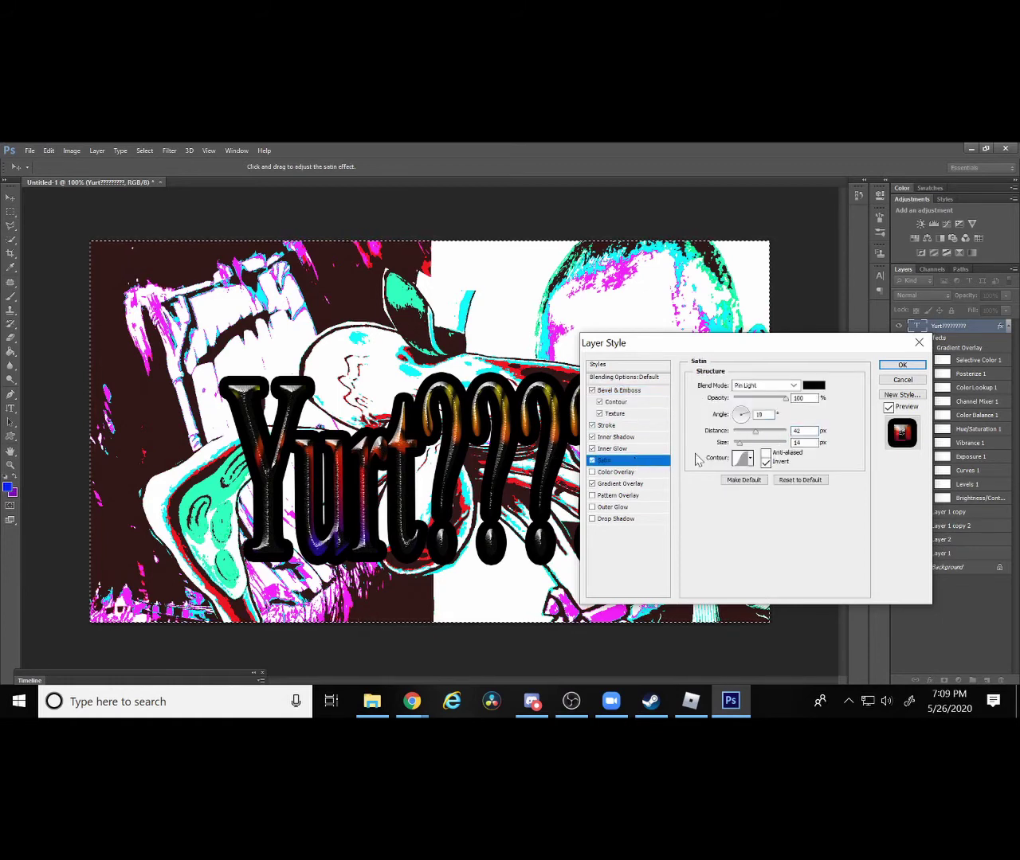
pyautogui.click(794, 386)
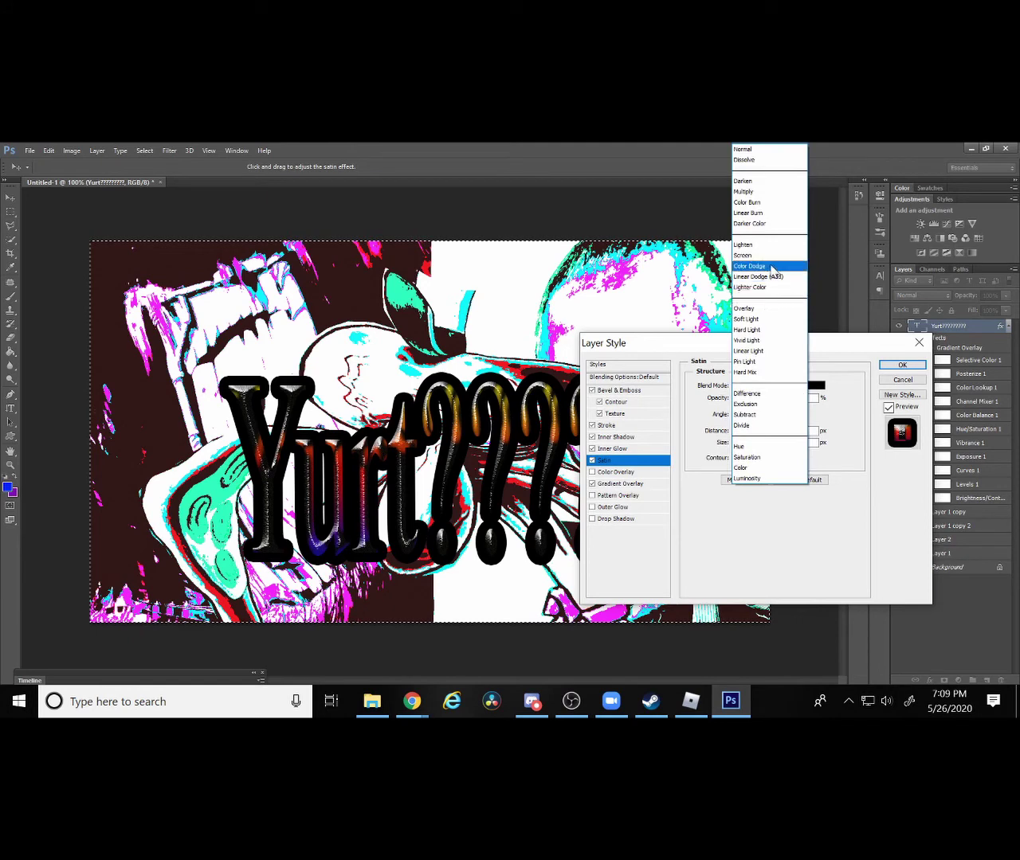
pyautogui.click(761, 406)
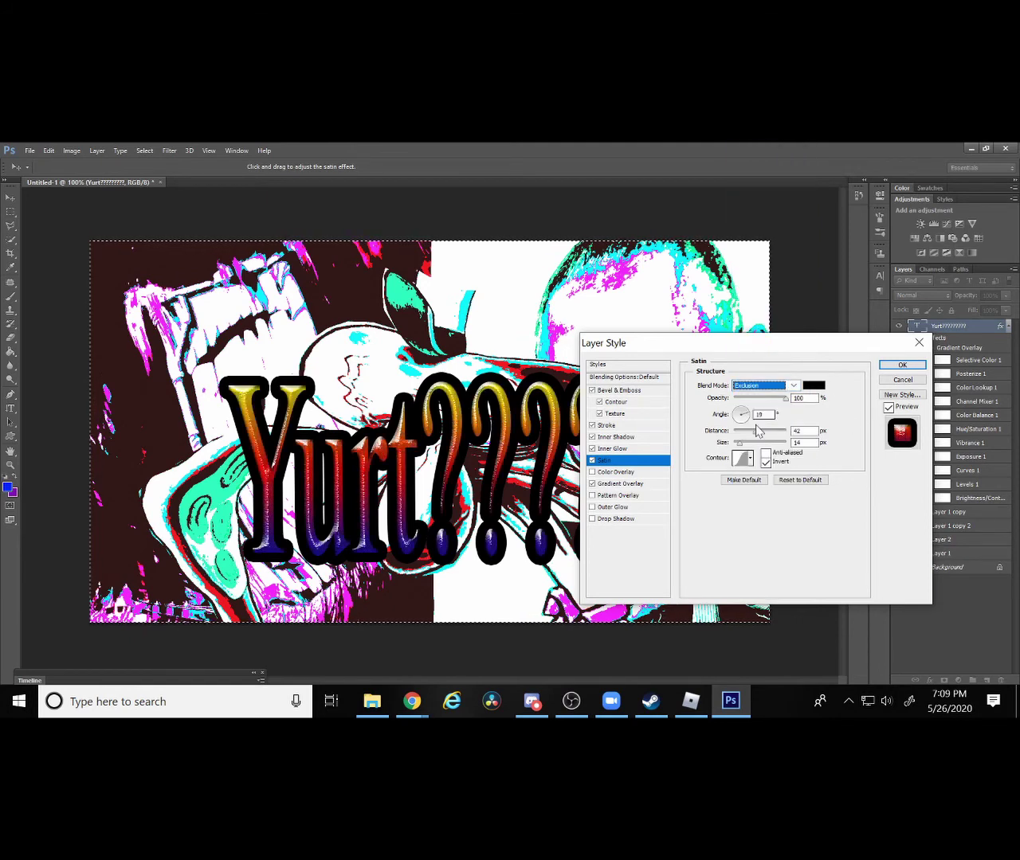
pyautogui.click(629, 483)
pyautogui.click(629, 471)
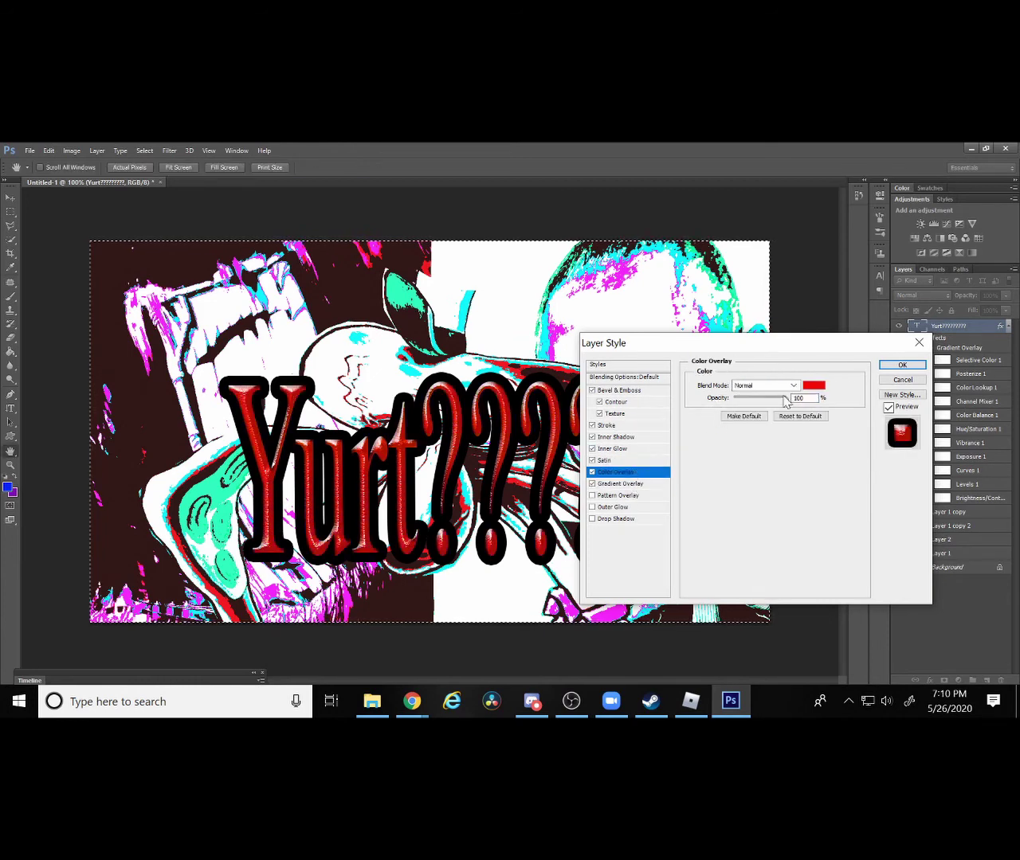
# Turn on Pattern Overlay, remove the red colour overlay, and add an outer glow with Range 100.
pyautogui.click(612, 496)
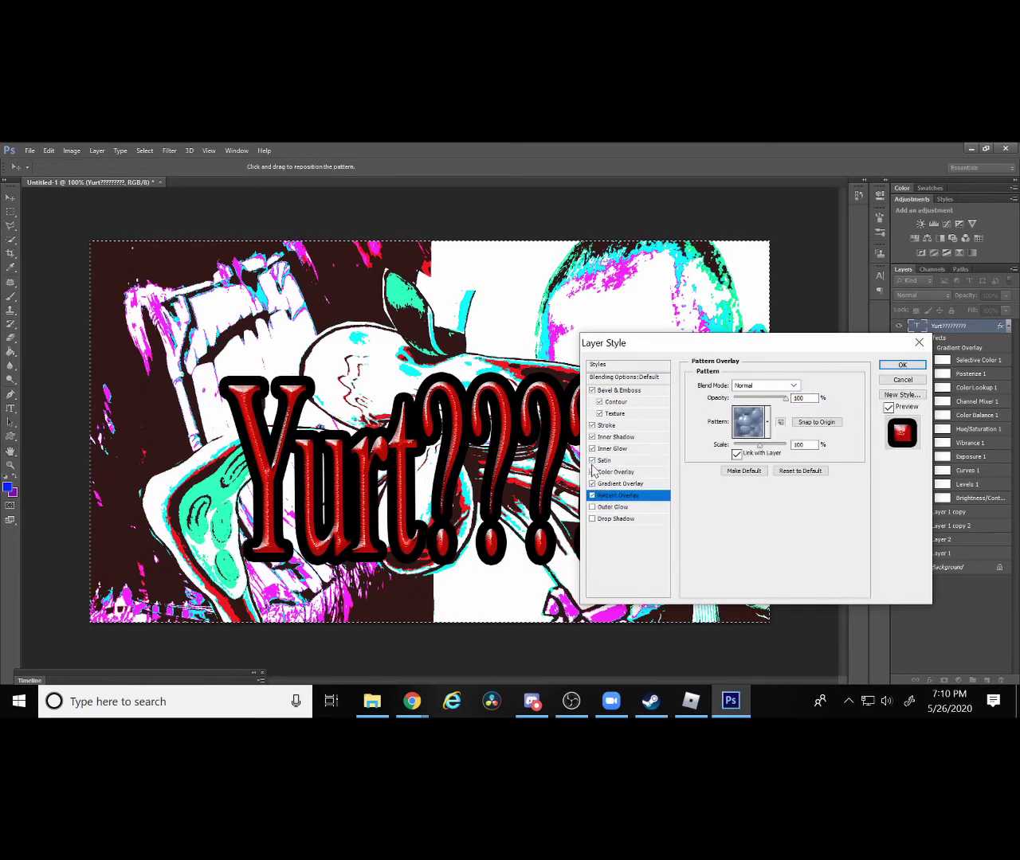
pyautogui.click(592, 473)
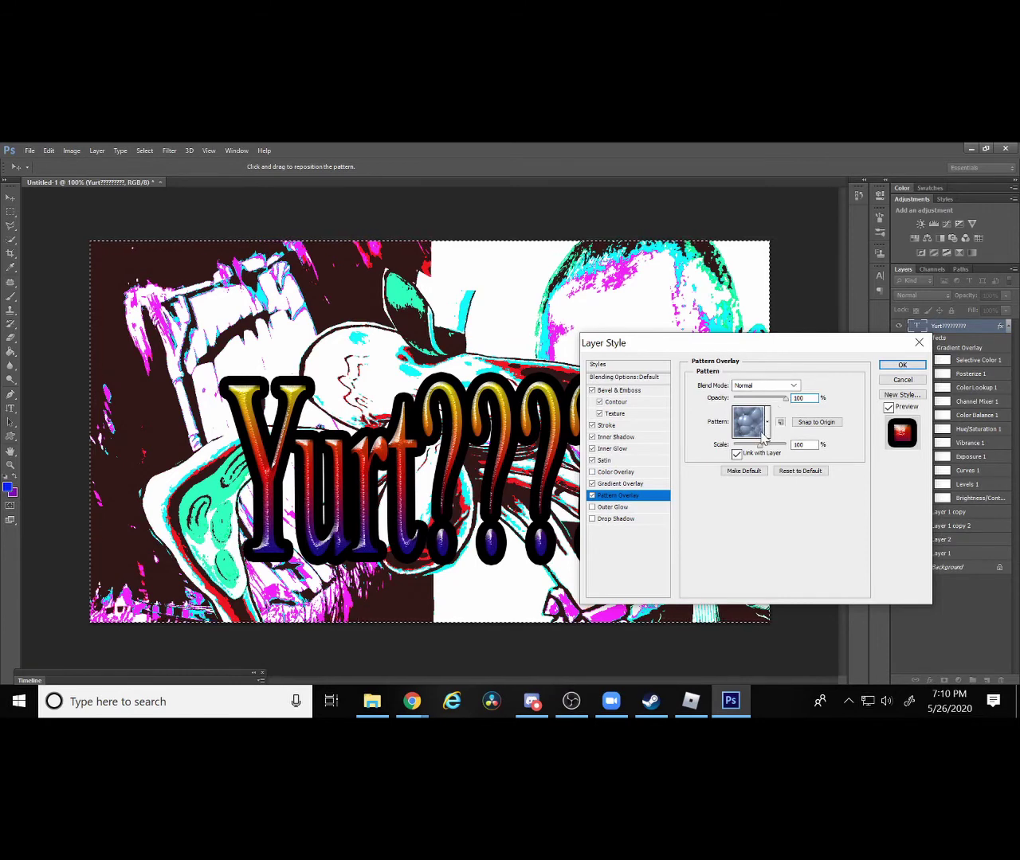
pyautogui.click(618, 507)
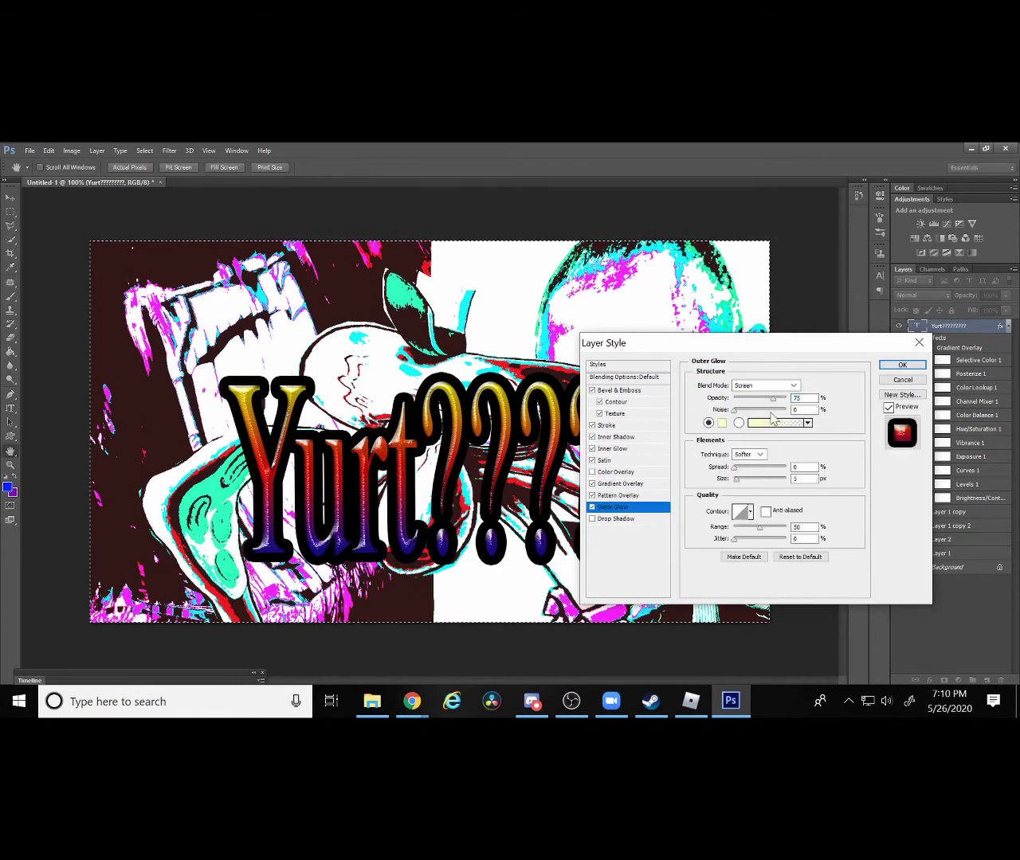
pyautogui.moveTo(763, 530); pyautogui.dragTo(798, 534)
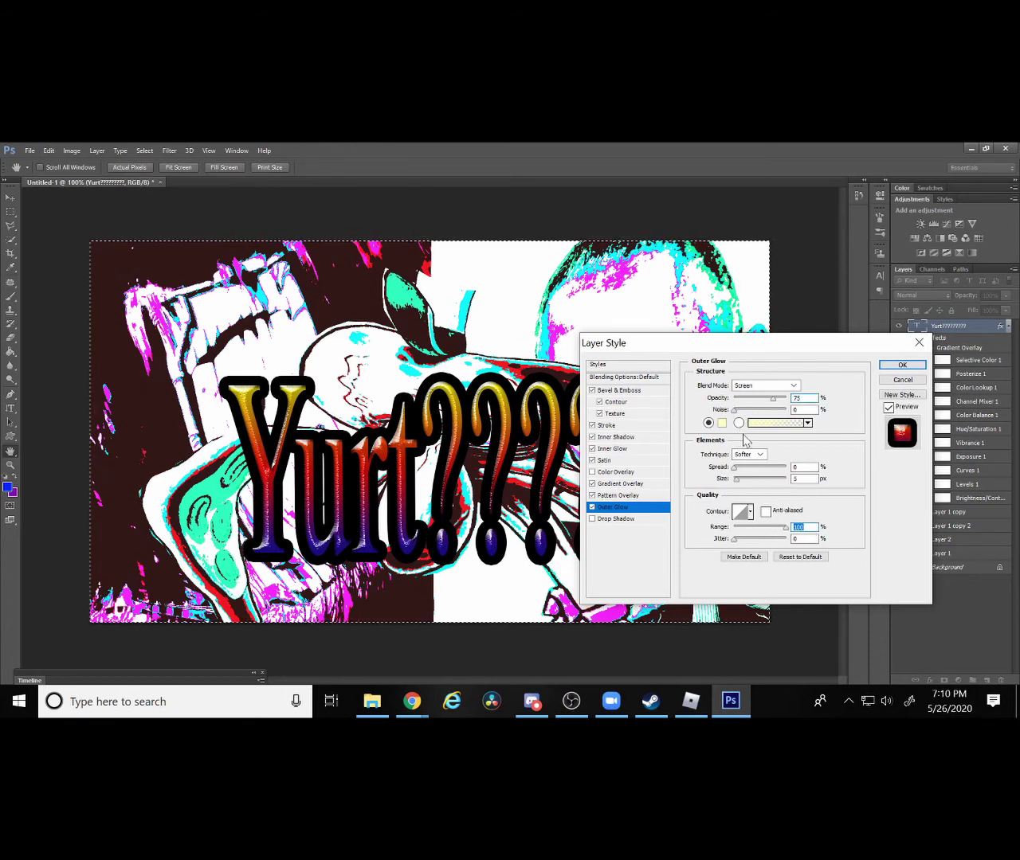
# Tune the outer glow's spread, jitter and size, and raise its opacity to 100%.
pyautogui.moveTo(735, 468)
pyautogui.mouseDown()
pyautogui.moveTo(803, 471)
pyautogui.moveTo(800, 483)
pyautogui.mouseUp()
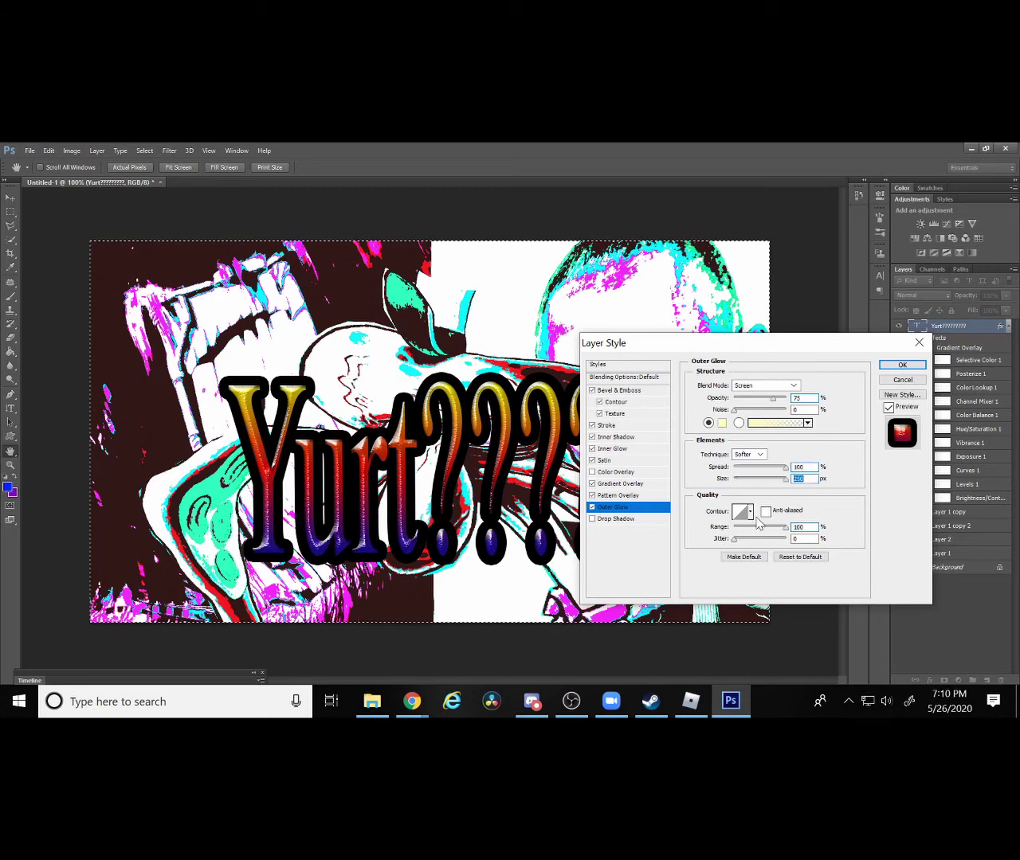
pyautogui.moveTo(755, 539); pyautogui.dragTo(741, 543)
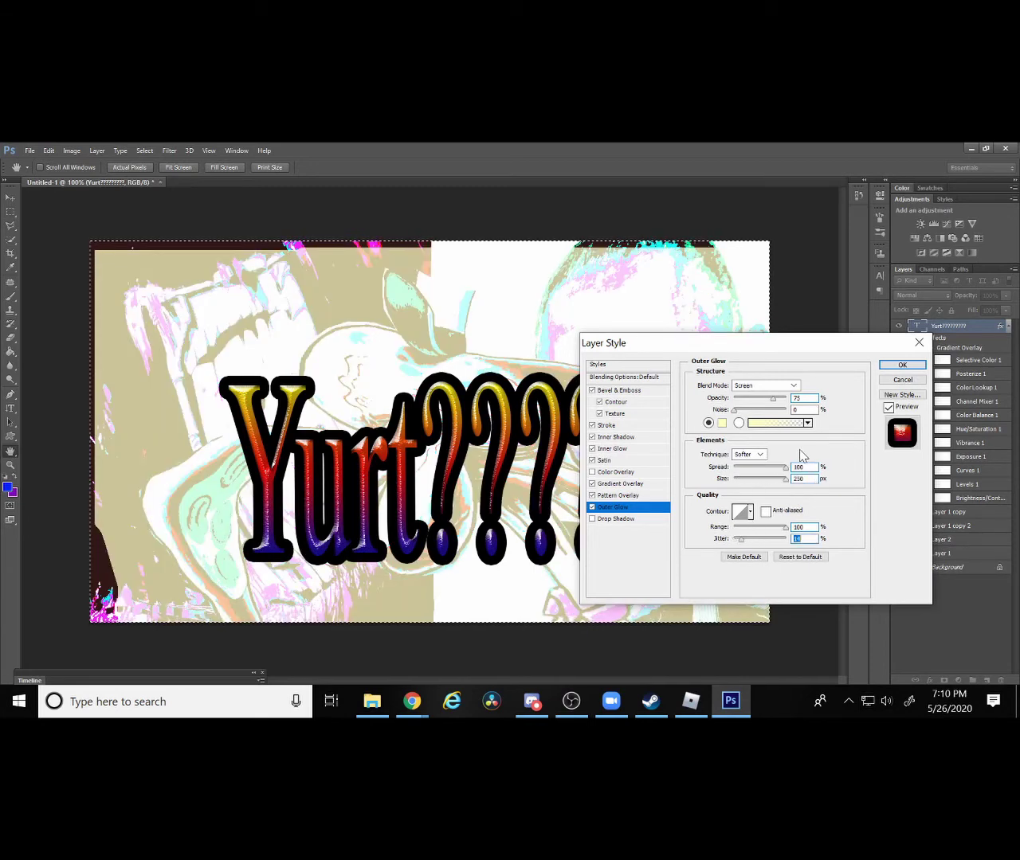
pyautogui.moveTo(783, 469); pyautogui.dragTo(747, 473)
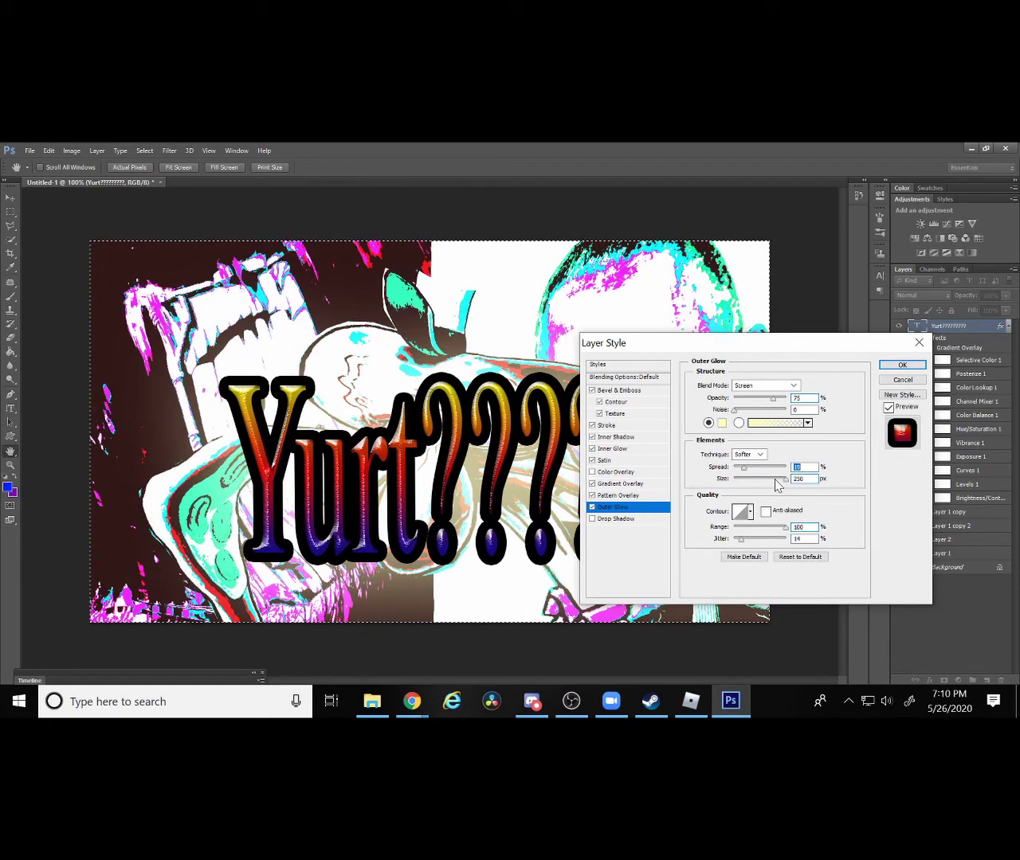
pyautogui.moveTo(784, 480)
pyautogui.mouseDown()
pyautogui.moveTo(762, 483)
pyautogui.moveTo(792, 483)
pyautogui.moveTo(736, 476)
pyautogui.moveTo(759, 475)
pyautogui.mouseUp()
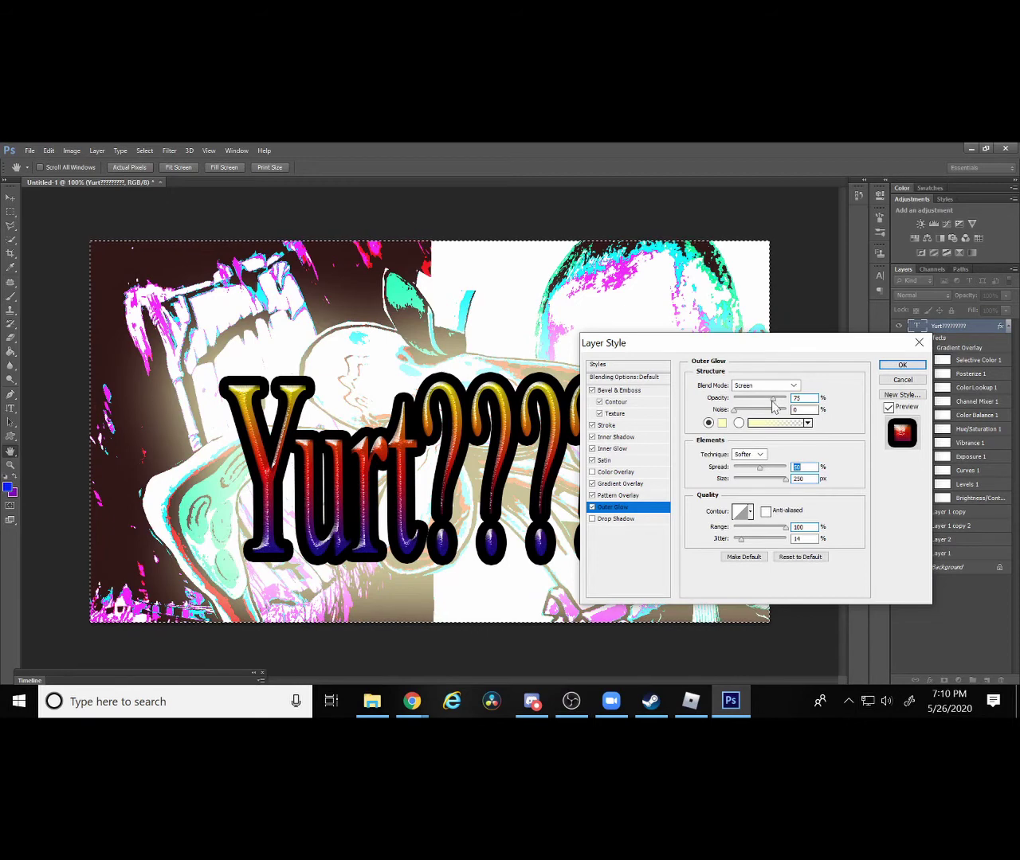
pyautogui.moveTo(772, 397); pyautogui.dragTo(844, 406)
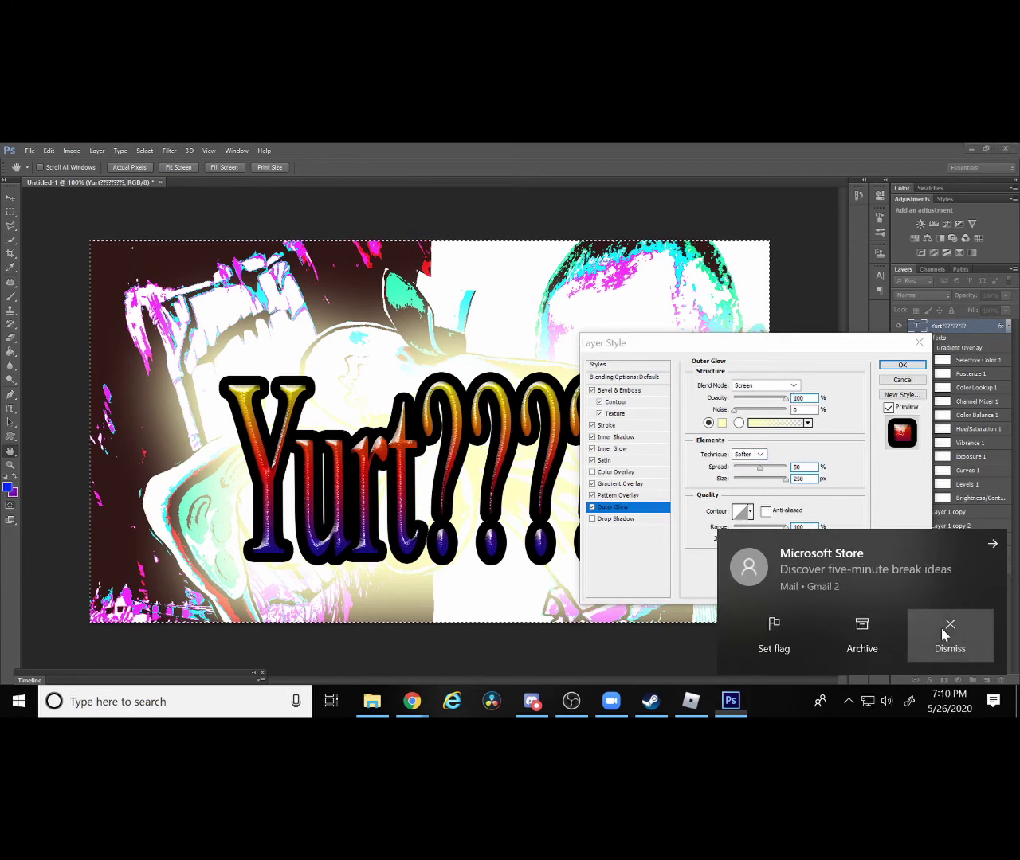
pyautogui.click(946, 630)
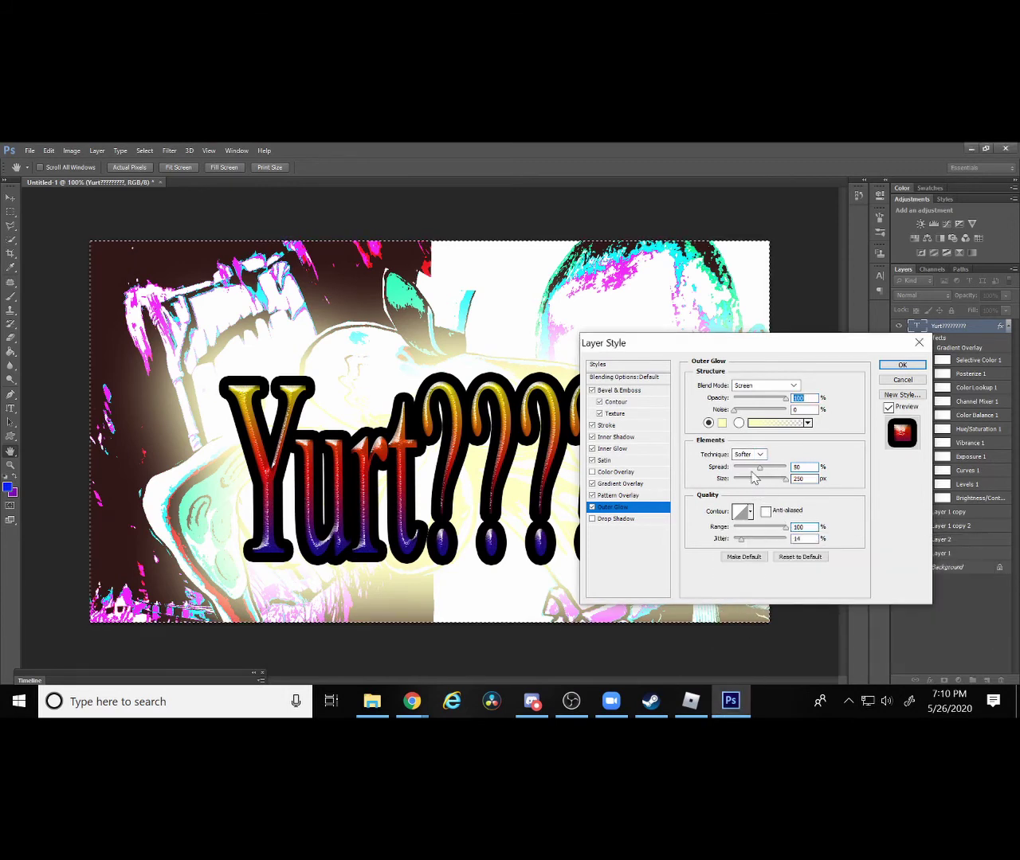
pyautogui.moveTo(760, 468)
pyautogui.mouseDown()
pyautogui.moveTo(785, 467)
pyautogui.moveTo(733, 468)
pyautogui.mouseUp()
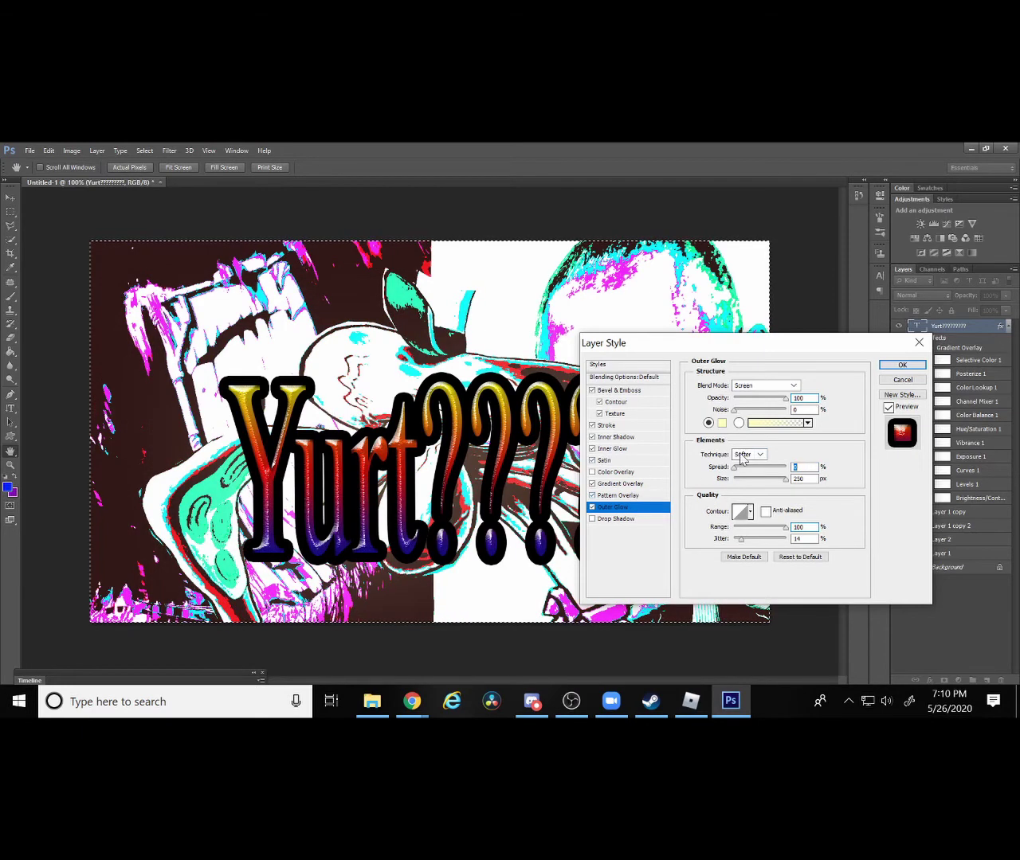
# Add a 100% opacity drop shadow with large distance, spread and size, and apply the style.
pyautogui.click(610, 519)
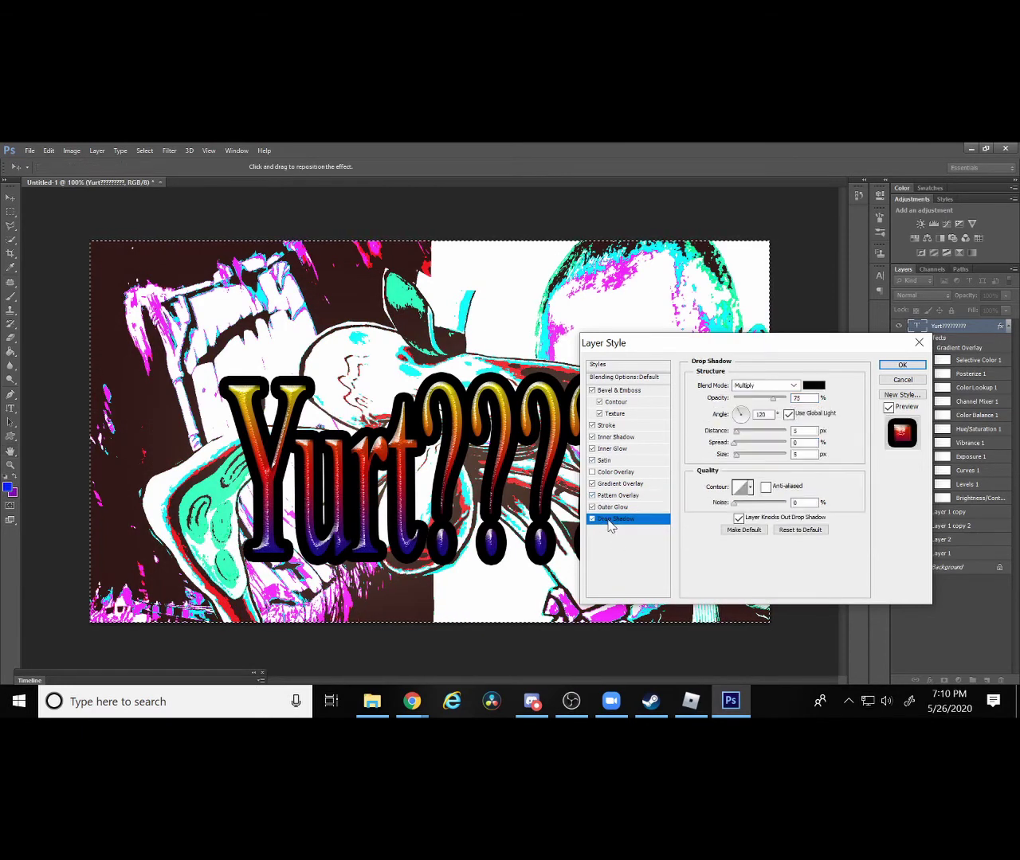
pyautogui.moveTo(774, 398); pyautogui.dragTo(790, 399)
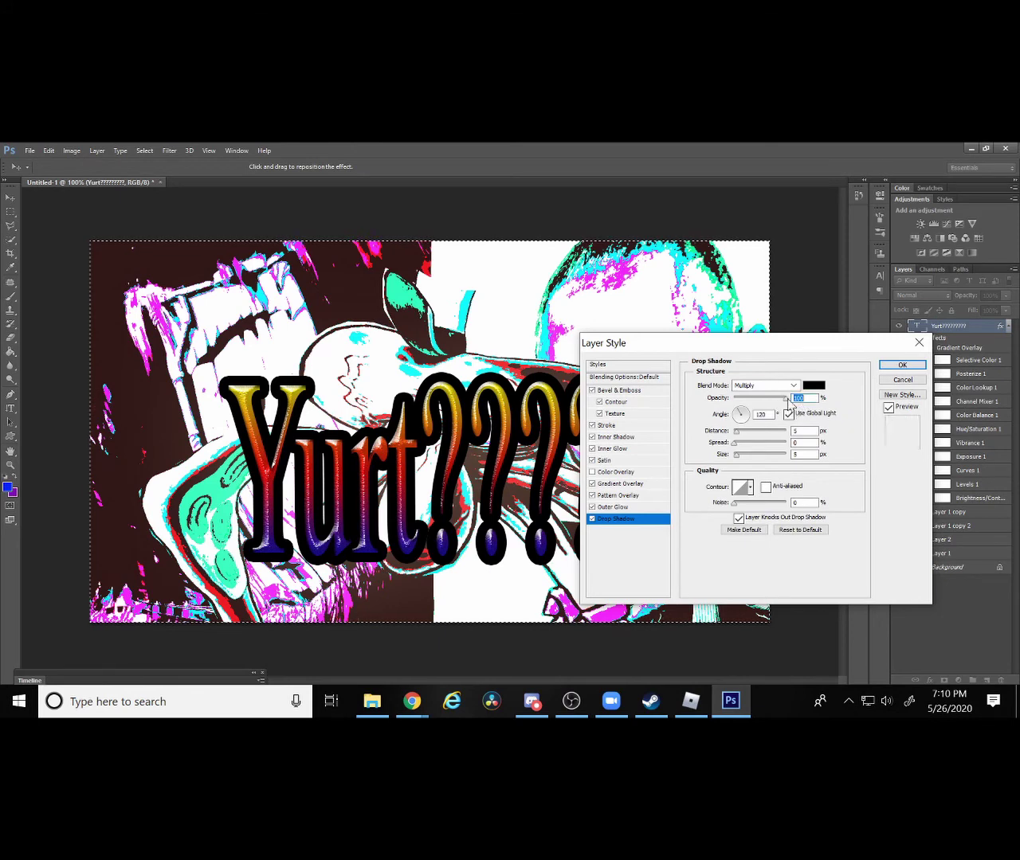
pyautogui.moveTo(735, 431)
pyautogui.mouseDown()
pyautogui.moveTo(785, 433)
pyautogui.moveTo(786, 443)
pyautogui.moveTo(852, 455)
pyautogui.mouseUp()
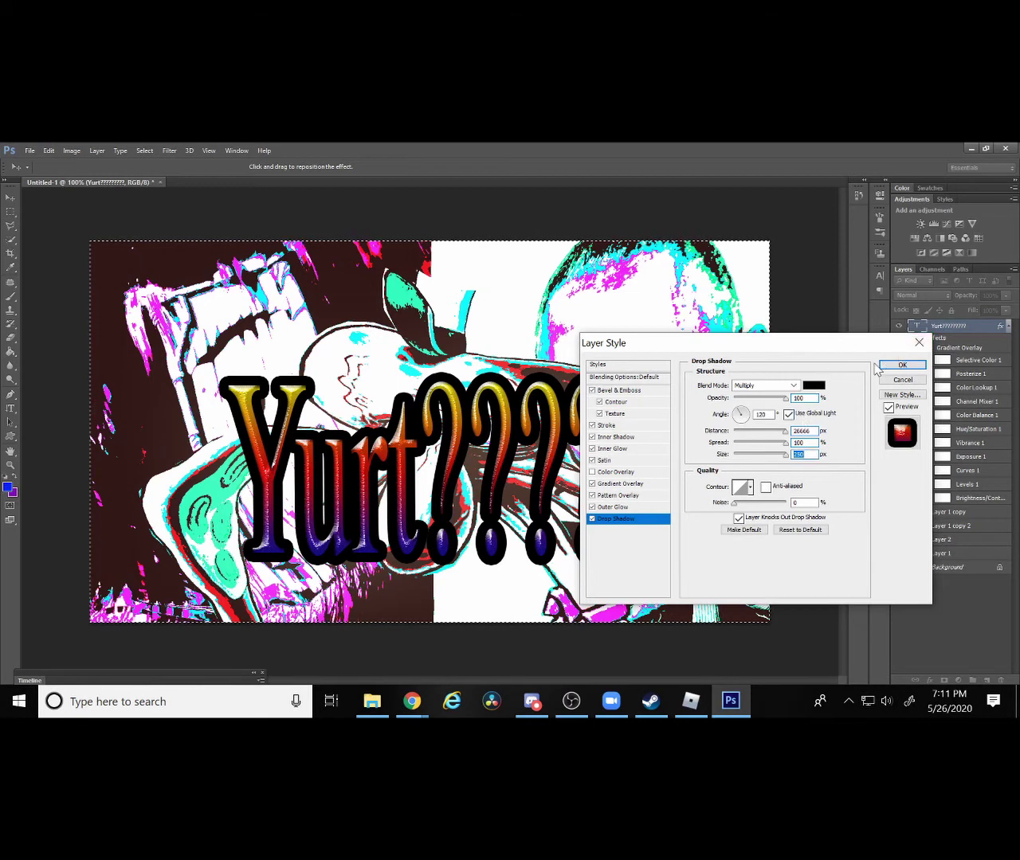
pyautogui.click(902, 366)
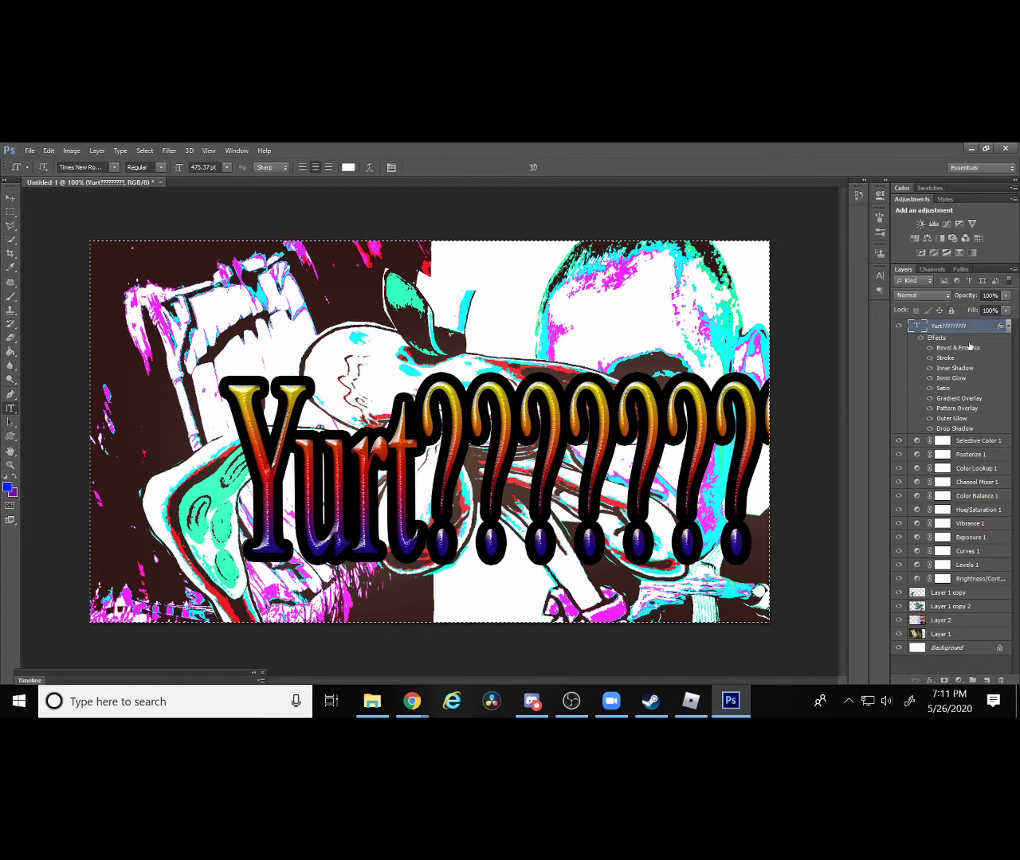
# Scale and reshape the Yurt title so it fits inside the canvas.
pyautogui.hotkey('ctrl', 't')
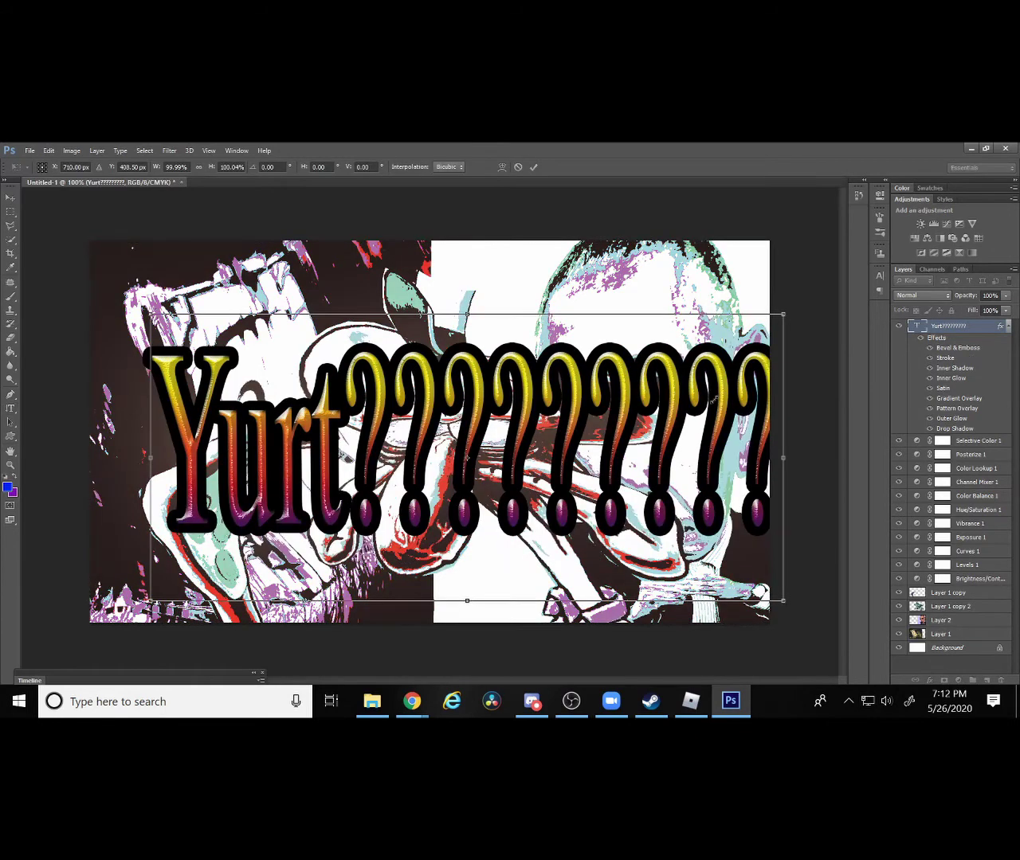
pyautogui.moveTo(717, 396)
pyautogui.mouseDown()
pyautogui.moveTo(747, 354)
pyautogui.moveTo(743, 365)
pyautogui.mouseUp()
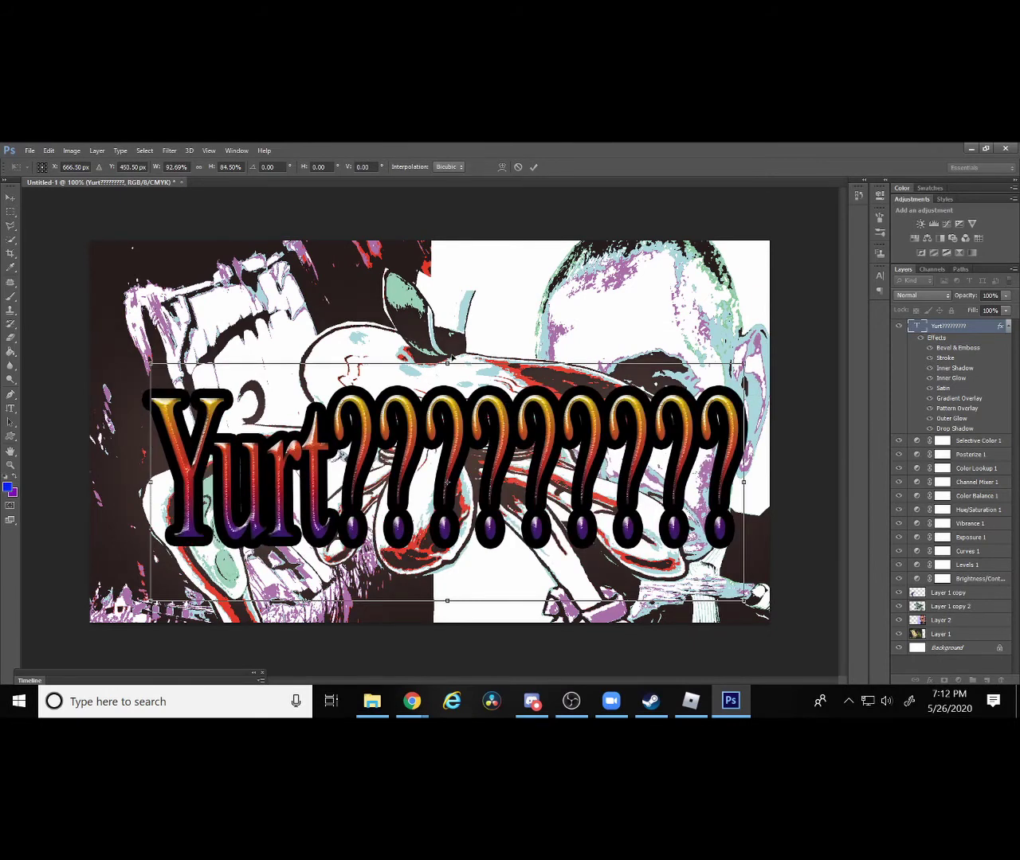
pyautogui.moveTo(450, 356); pyautogui.dragTo(580, 422)
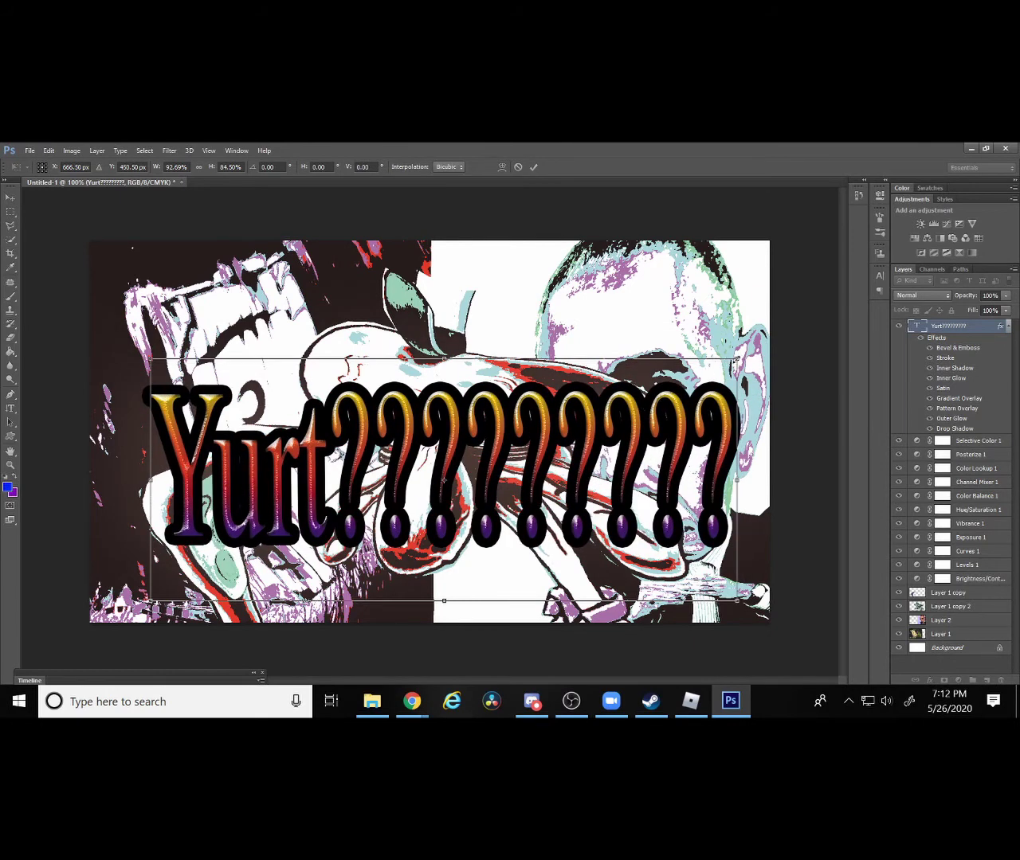
pyautogui.moveTo(736, 360); pyautogui.dragTo(703, 381)
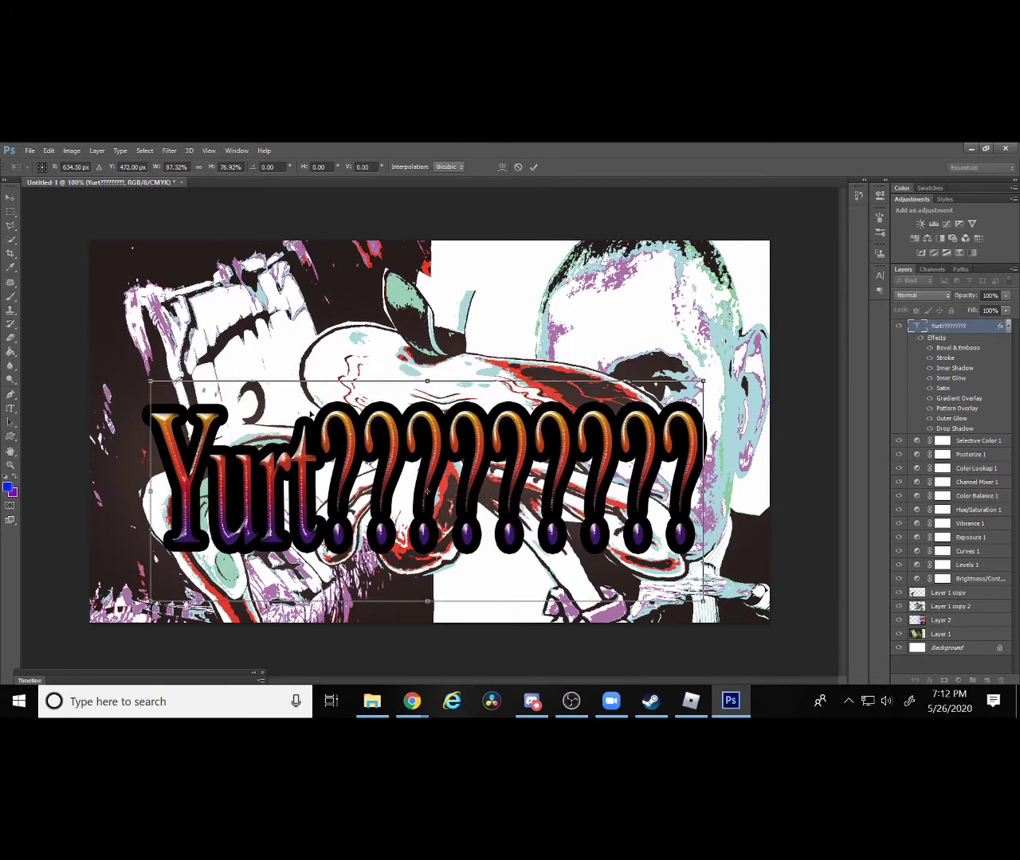
pyautogui.press('Return')
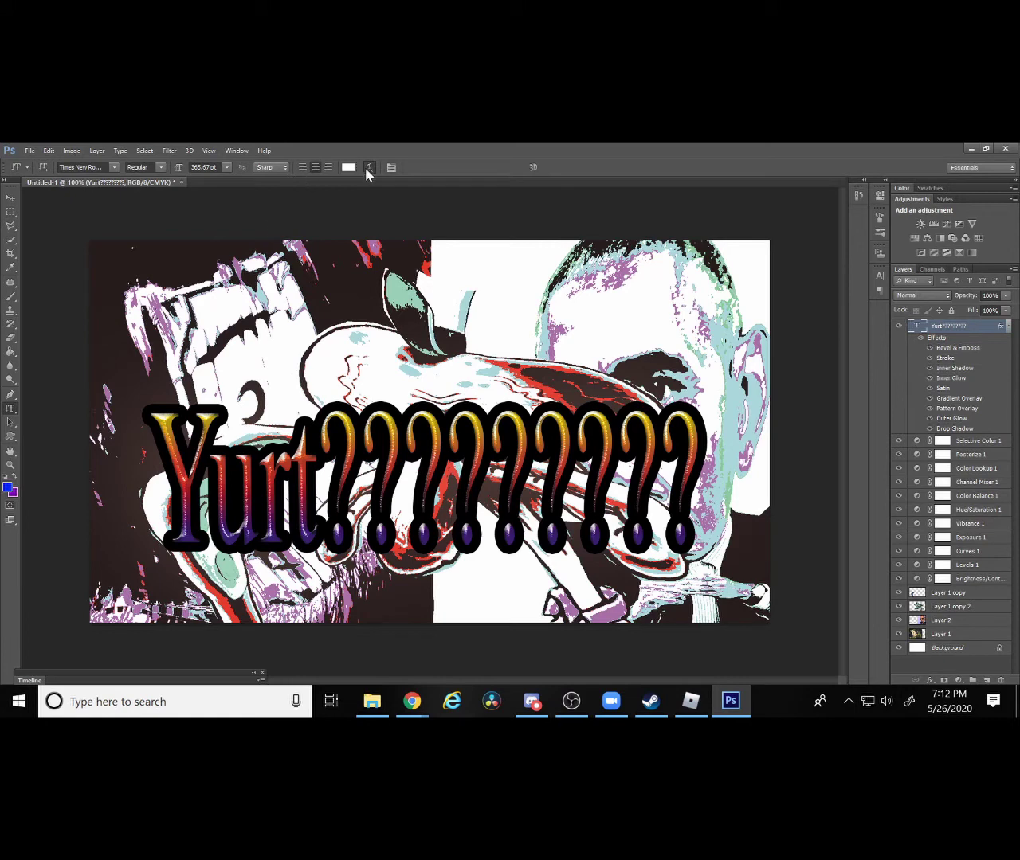
# Fish-warp the title with Bend about +49, Horizontal Distortion +38, Vertical Distortion +55.
pyautogui.click(369, 167)
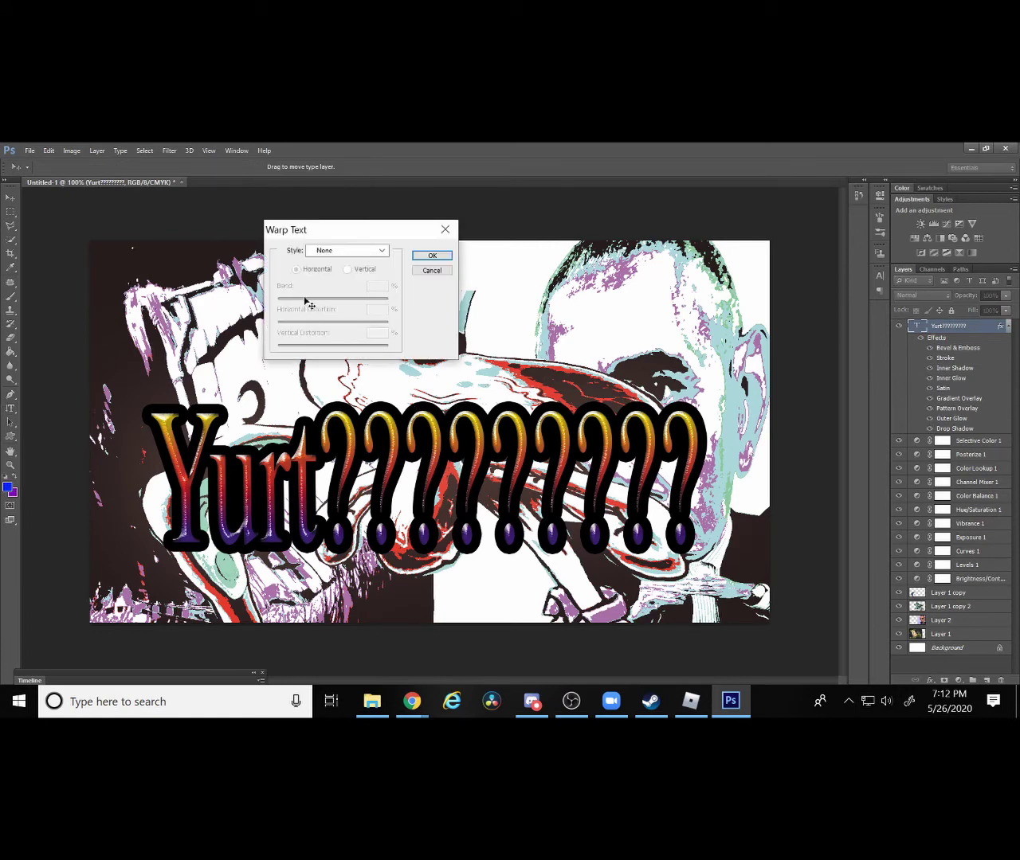
pyautogui.click(360, 251)
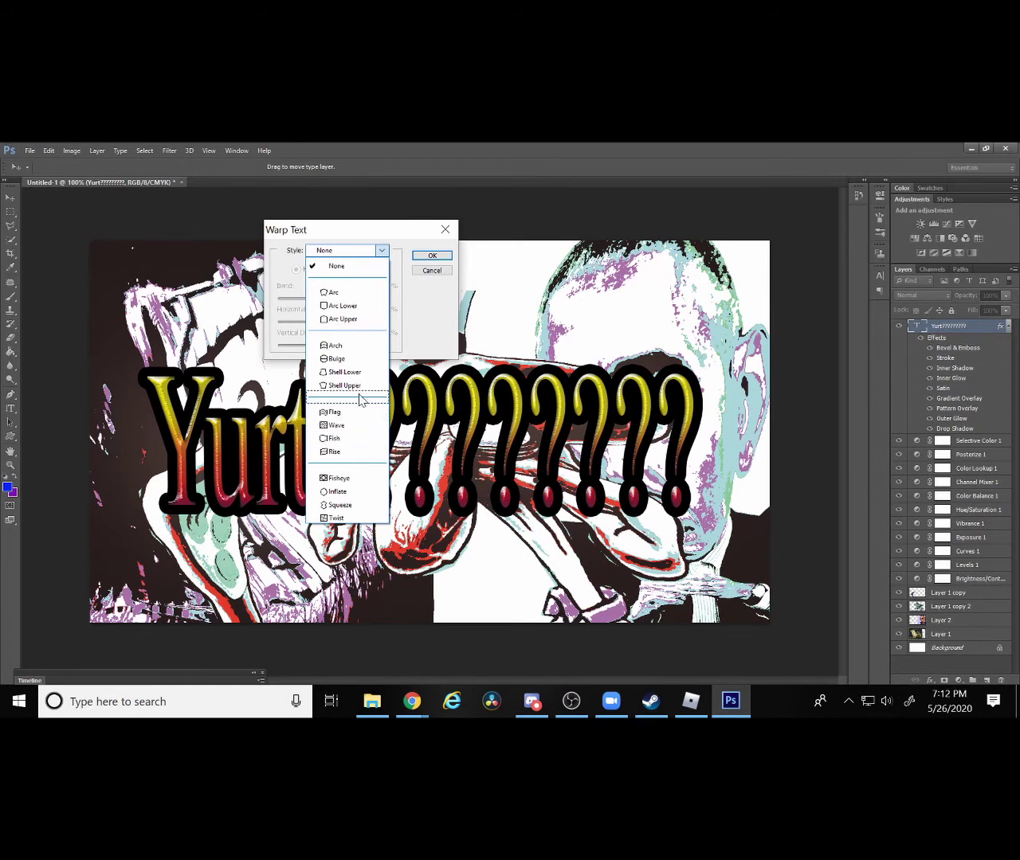
pyautogui.click(348, 437)
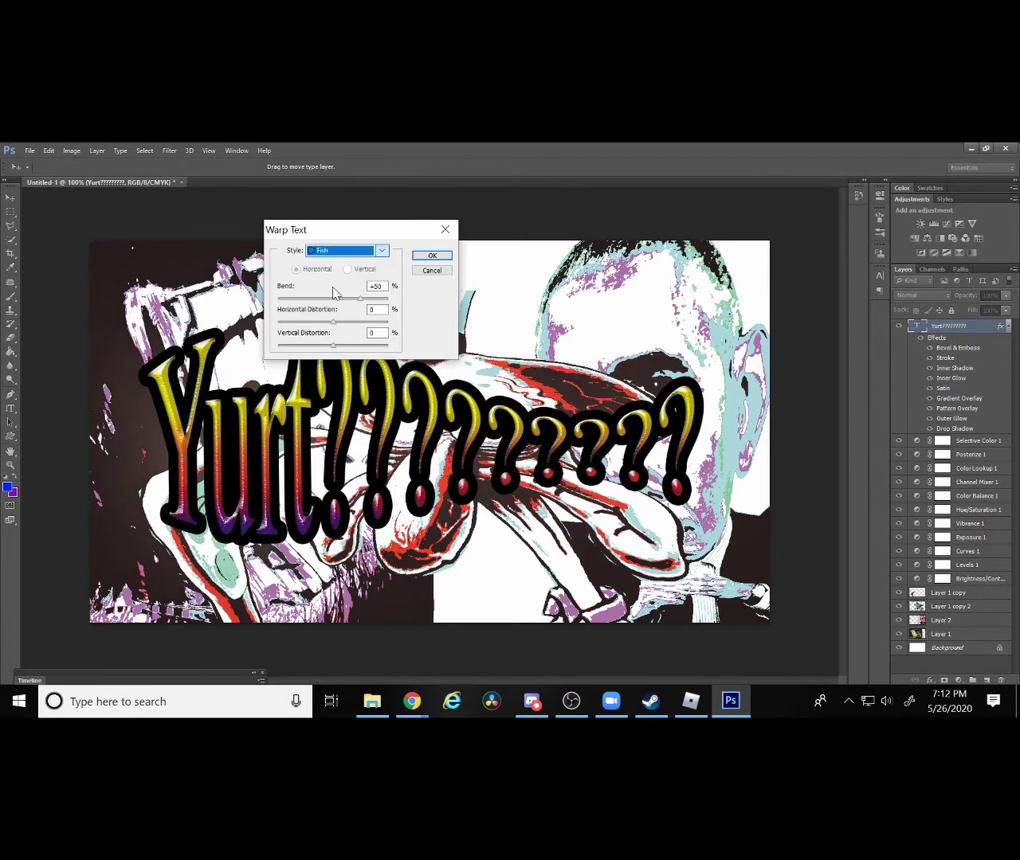
pyautogui.click(387, 303)
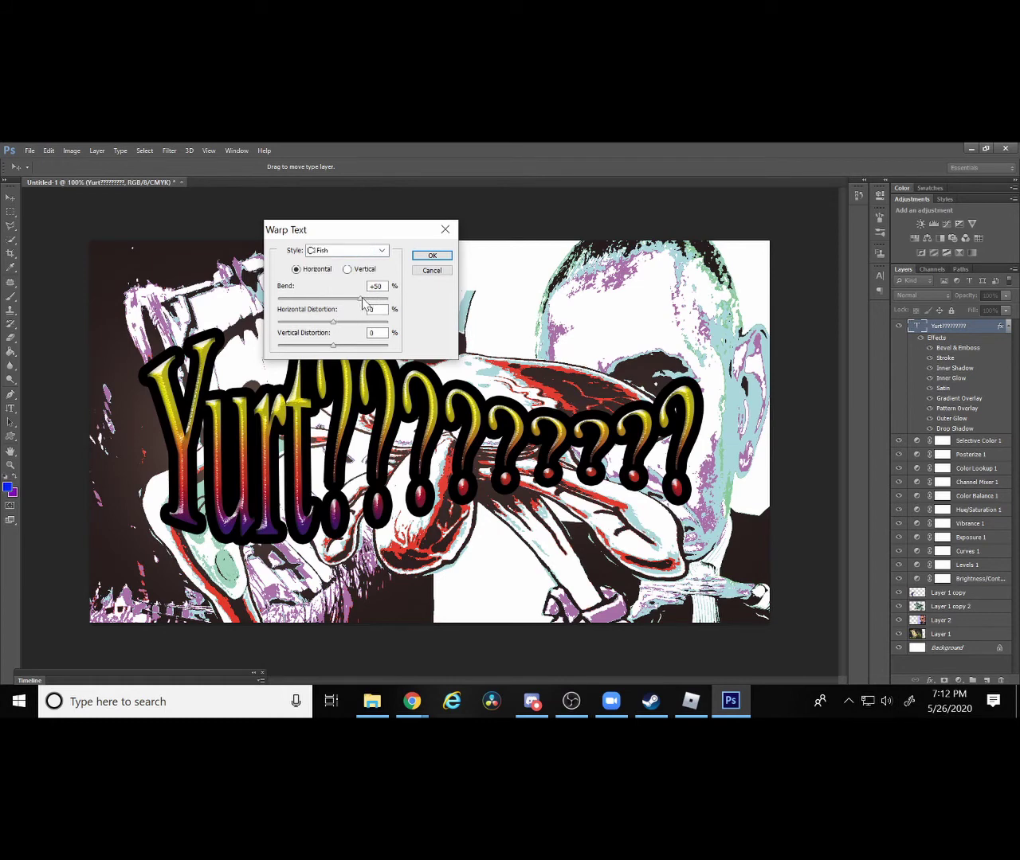
pyautogui.moveTo(387, 301); pyautogui.dragTo(393, 301)
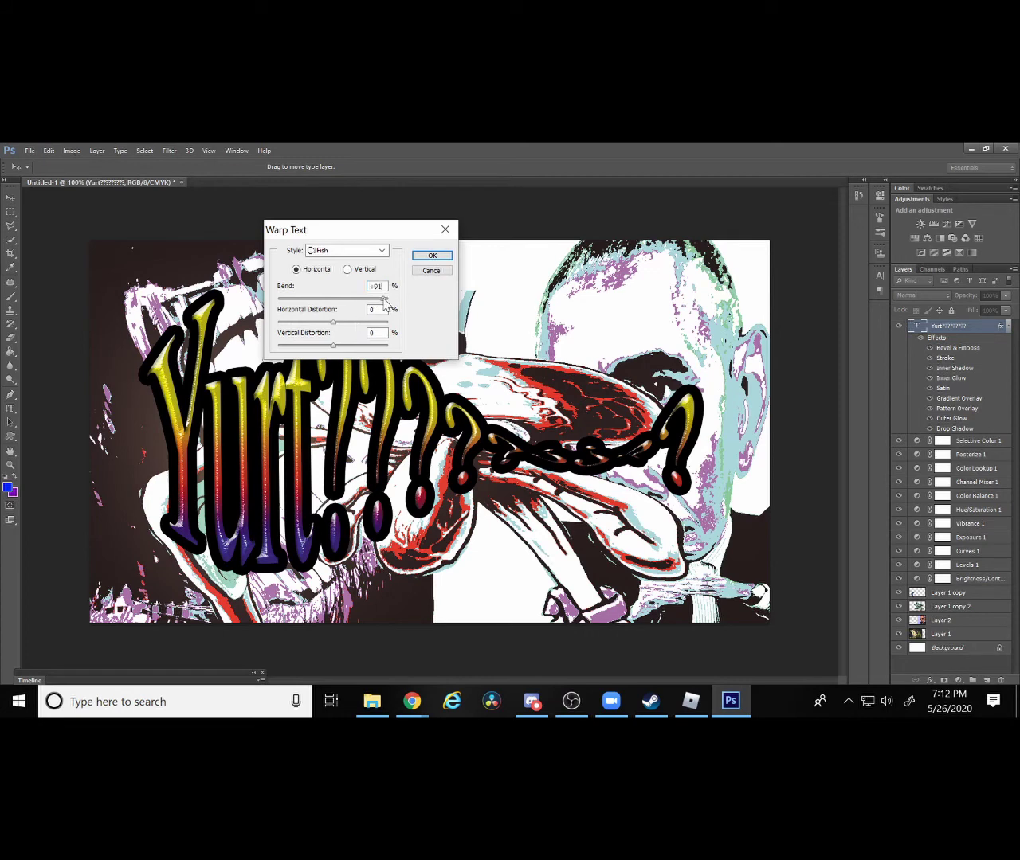
pyautogui.moveTo(388, 299); pyautogui.dragTo(360, 299)
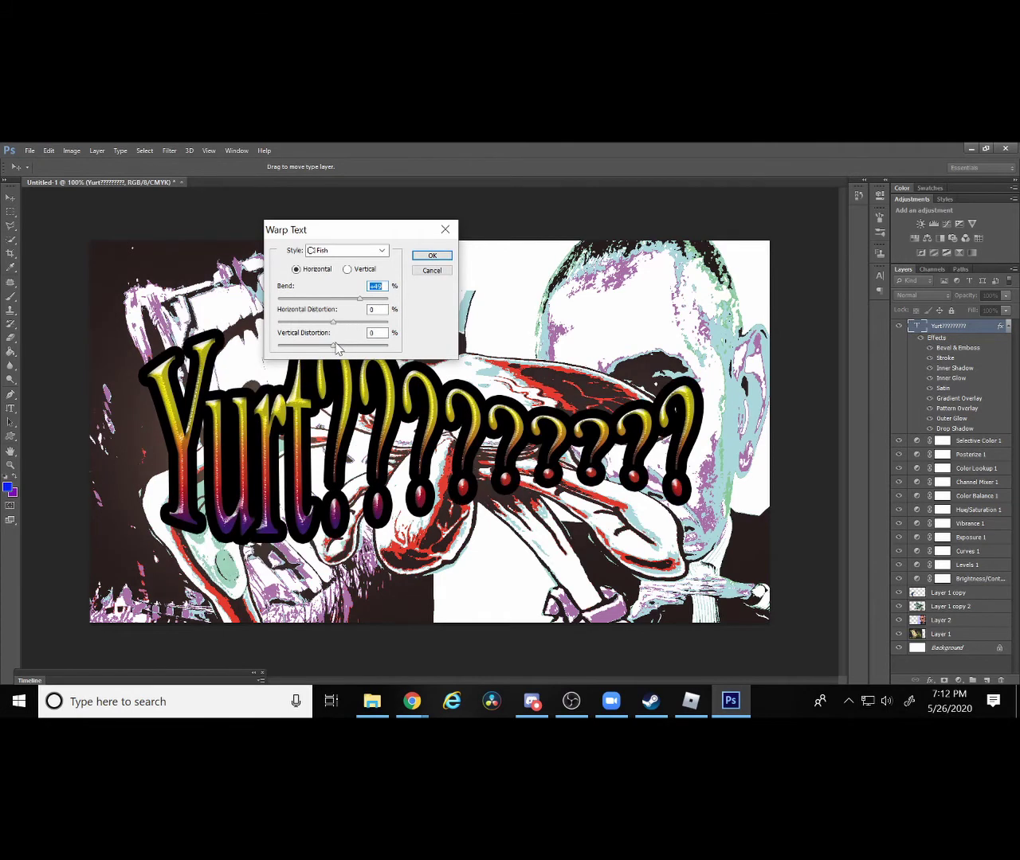
pyautogui.moveTo(333, 323); pyautogui.dragTo(354, 322)
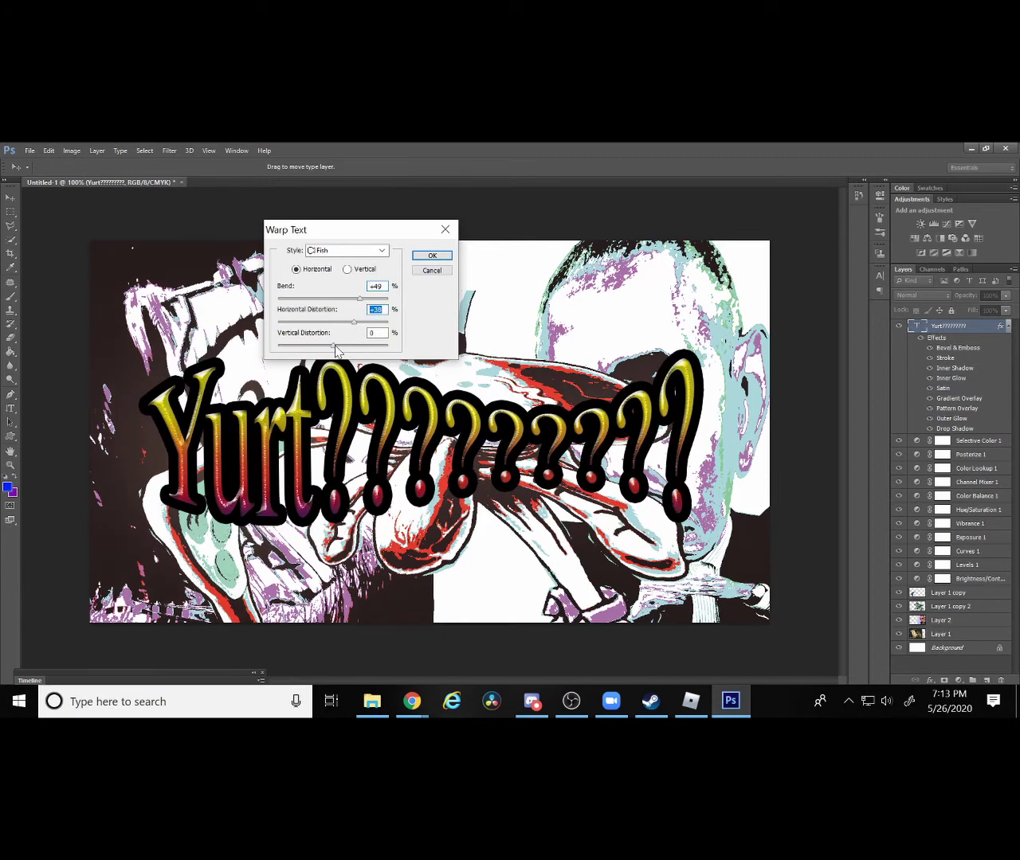
pyautogui.moveTo(333, 346); pyautogui.dragTo(407, 348)
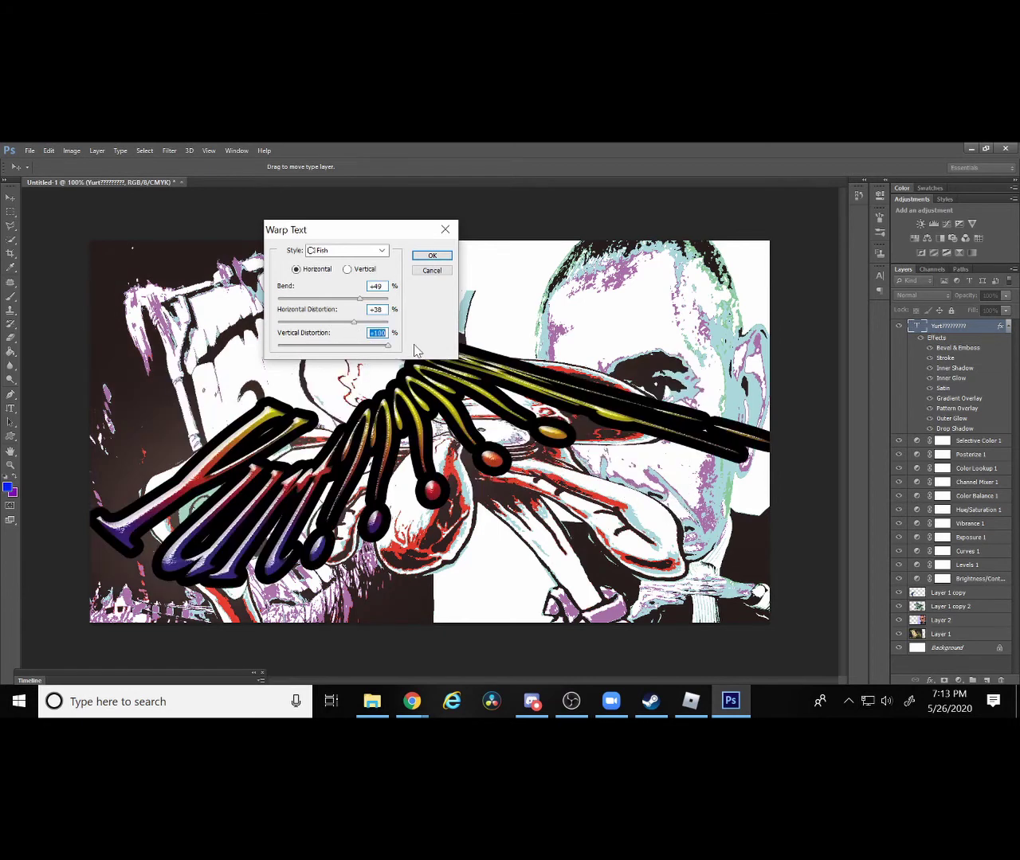
pyautogui.moveTo(390, 348); pyautogui.dragTo(364, 353)
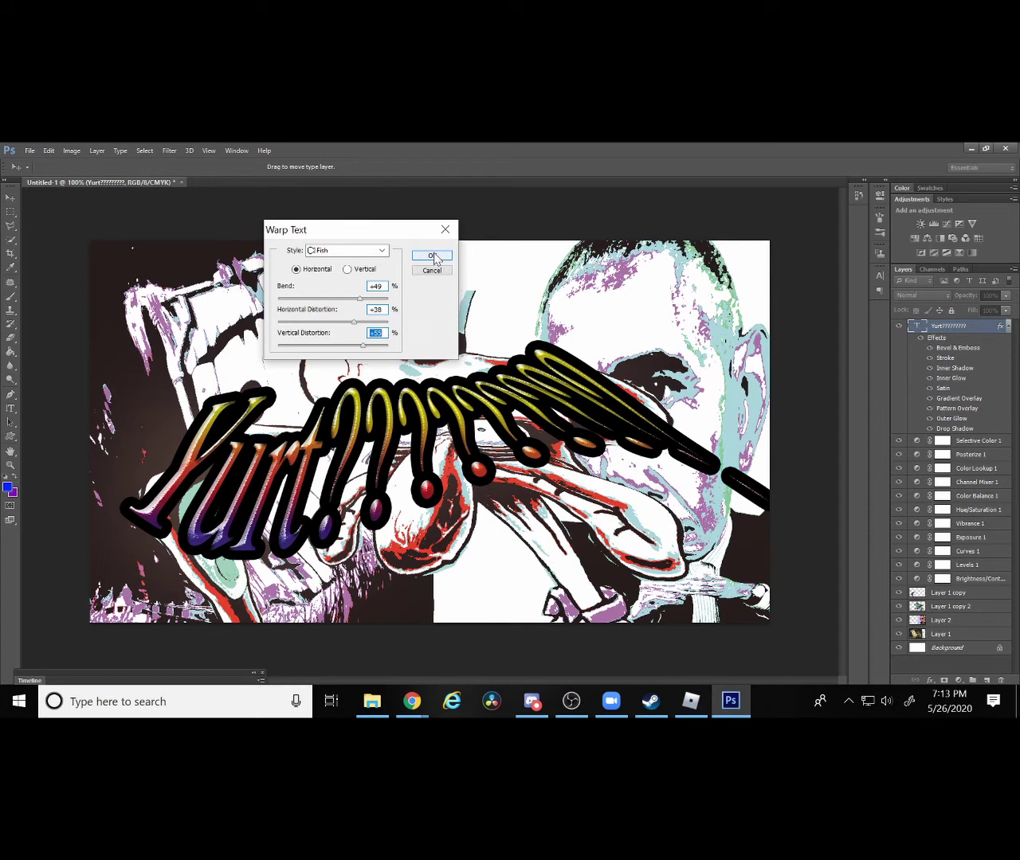
pyautogui.click(432, 256)
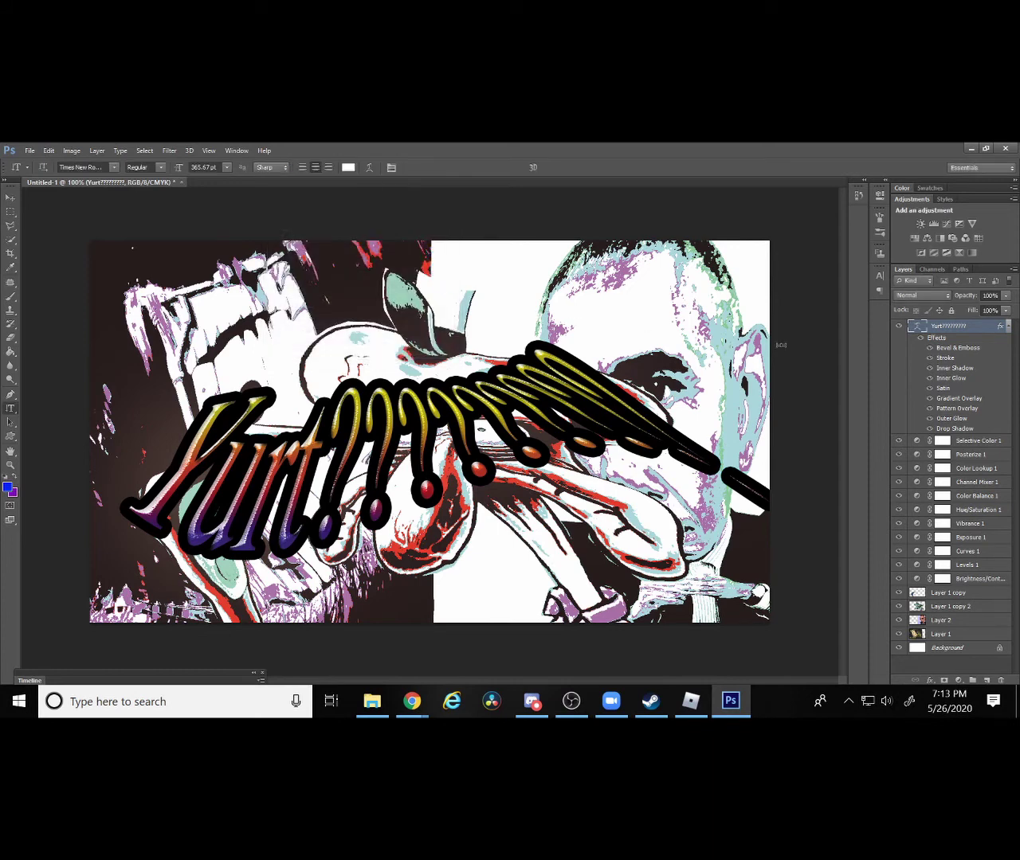
pyautogui.hotkey('ctrl', 't')
# Move the warped title up to the upper left, commit it, and select Layer 2.
pyautogui.moveTo(342, 460)
pyautogui.mouseDown()
pyautogui.moveTo(275, 471)
pyautogui.moveTo(273, 328)
pyautogui.moveTo(280, 315)
pyautogui.moveTo(315, 322)
pyautogui.moveTo(339, 296)
pyautogui.moveTo(375, 285)
pyautogui.mouseUp()
pyautogui.press('Return')
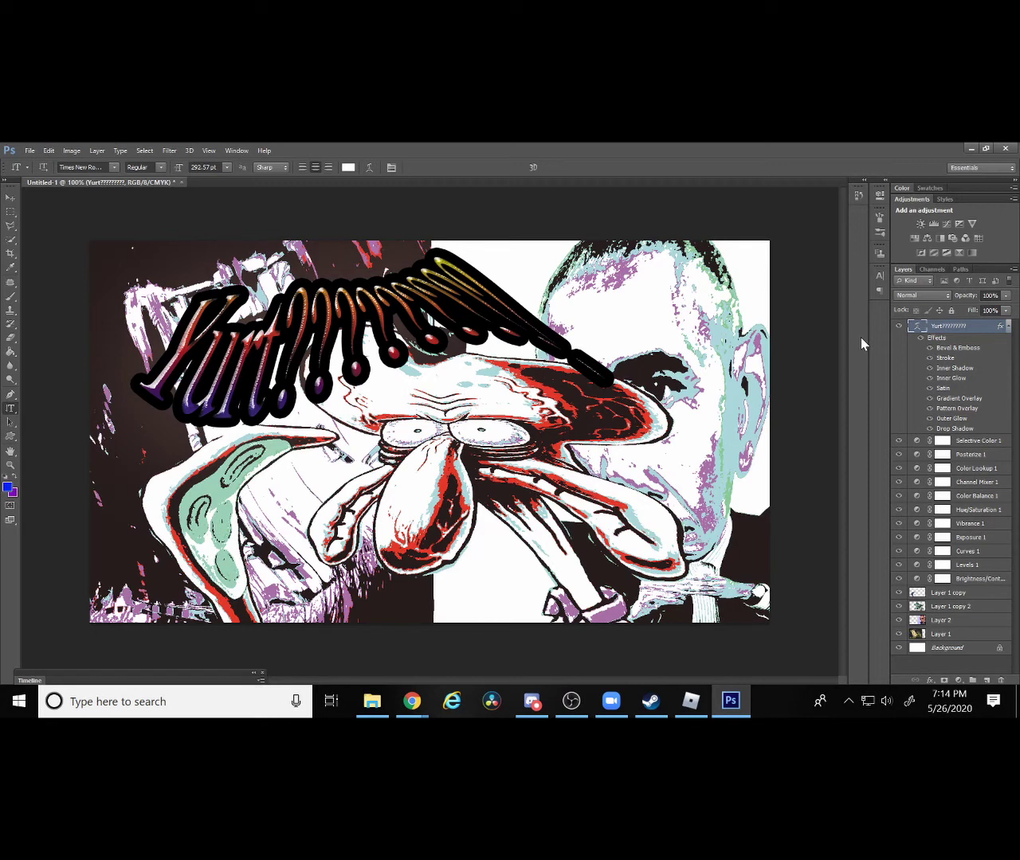
pyautogui.click(941, 620)
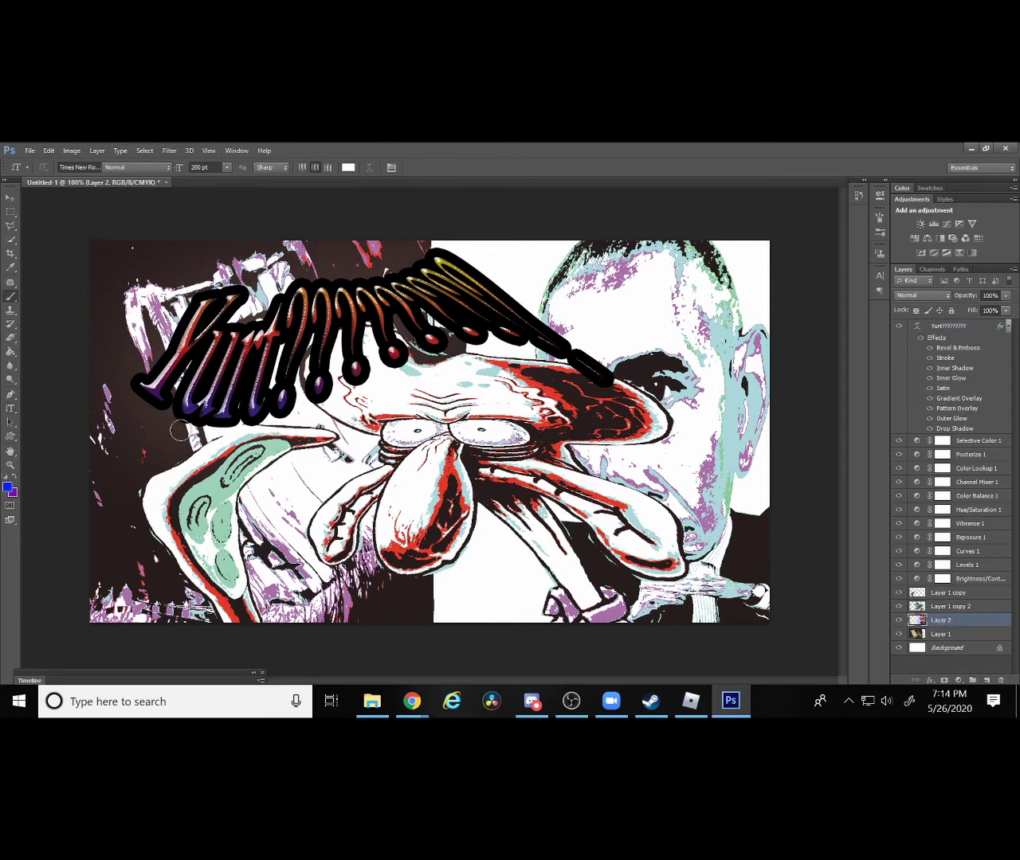
# Choose the Brush and set the foreground colour to yellow-green.
pyautogui.press('b')
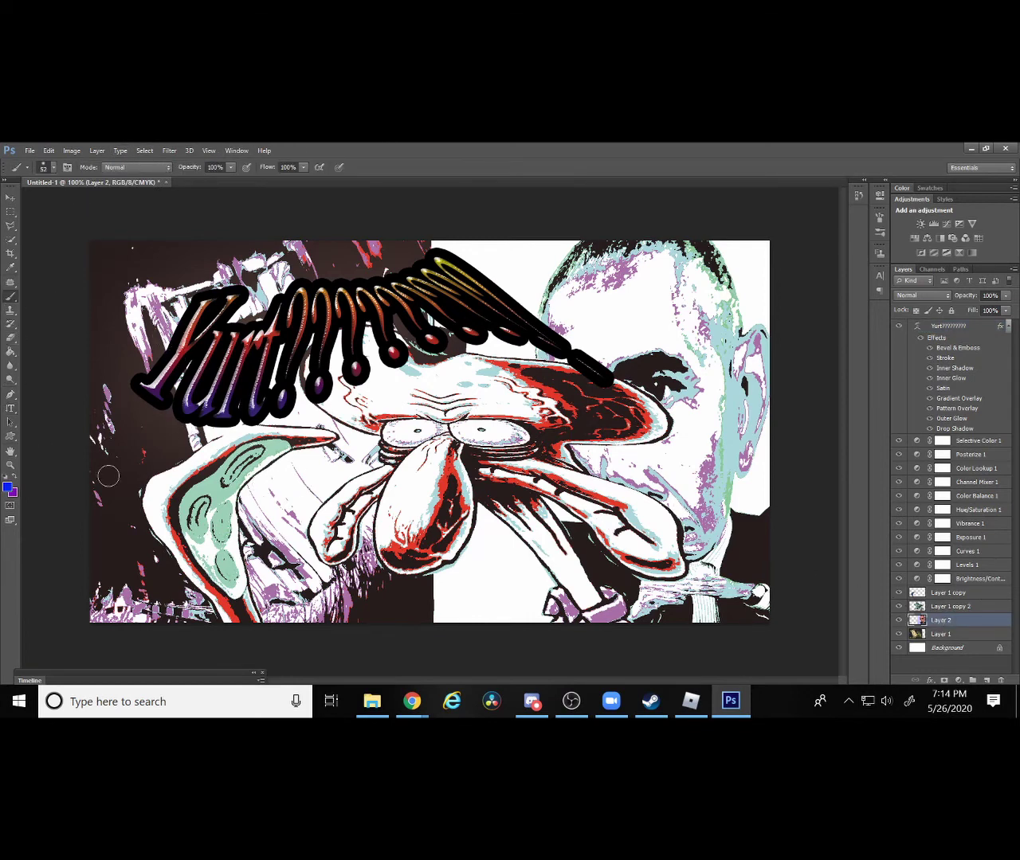
pyautogui.click(7, 491)
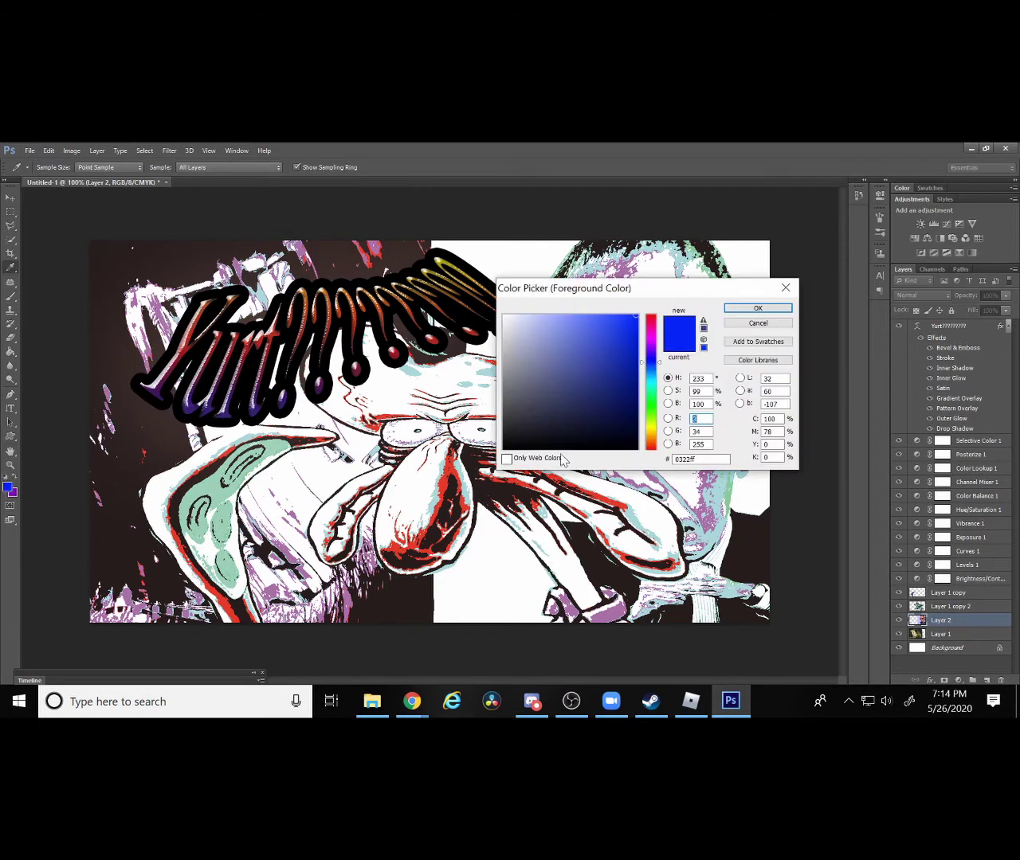
pyautogui.click(654, 408)
pyautogui.moveTo(654, 413); pyautogui.dragTo(653, 422)
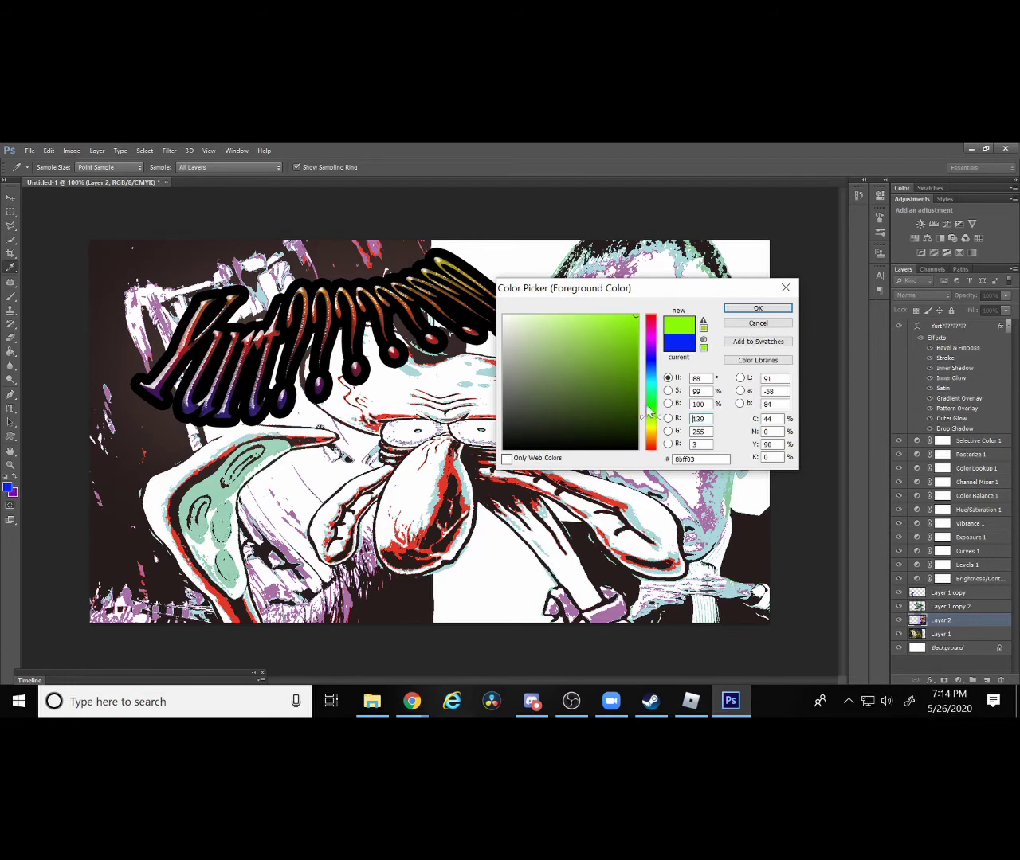
pyautogui.click(757, 308)
# Paint broad strokes on Layer 2 near the bottom centre and over the man's head.
pyautogui.press('b')
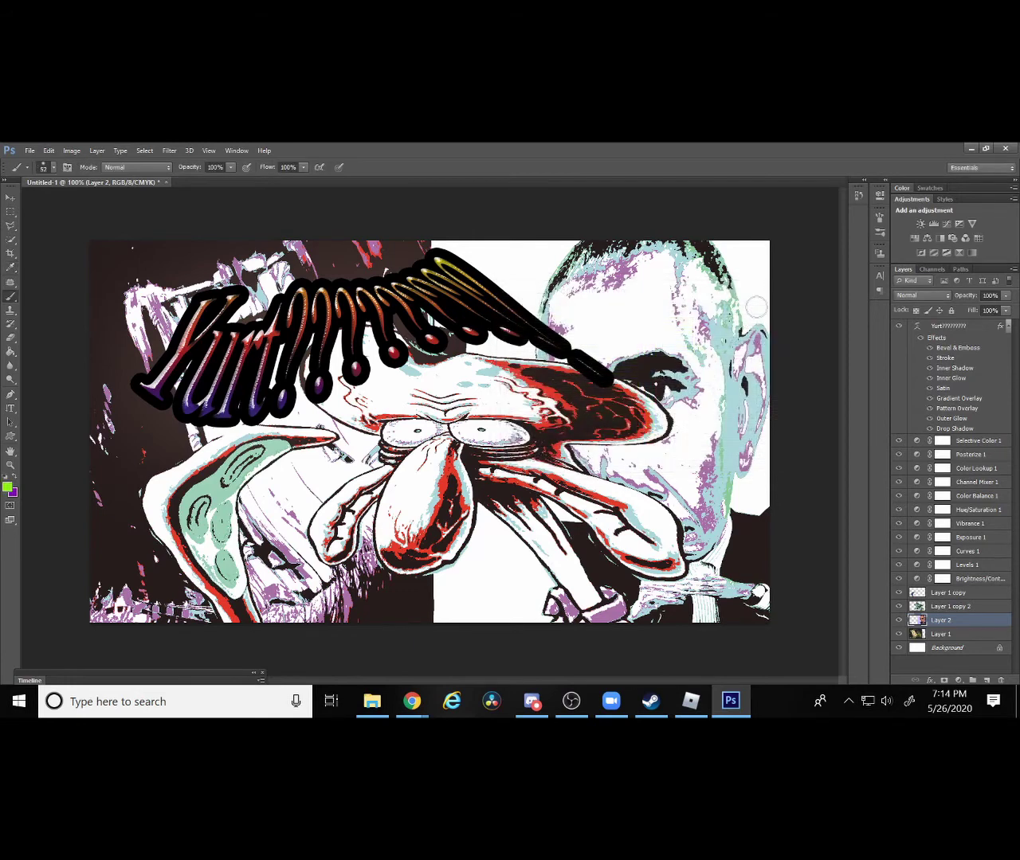
pyautogui.moveTo(513, 581)
pyautogui.mouseDown()
pyautogui.moveTo(524, 593)
pyautogui.moveTo(463, 509)
pyautogui.mouseUp()
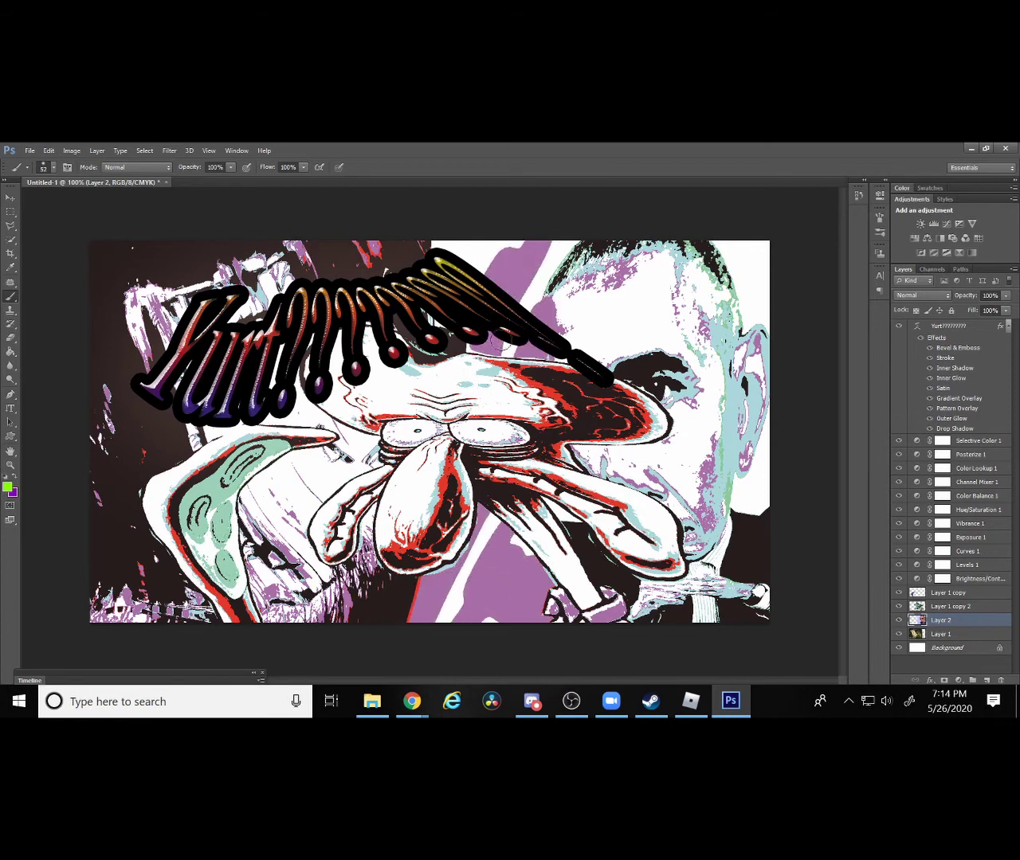
pyautogui.moveTo(593, 214)
pyautogui.mouseDown()
pyautogui.moveTo(481, 351)
pyautogui.moveTo(586, 306)
pyautogui.mouseUp()
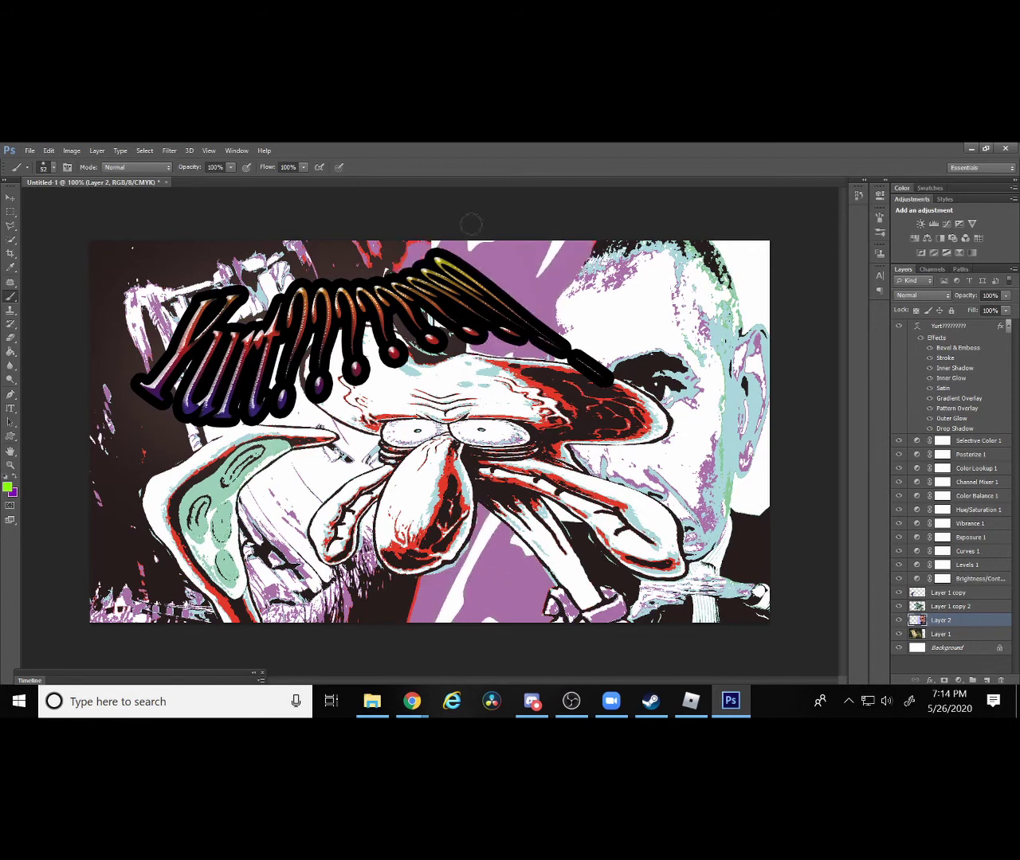
pyautogui.moveTo(694, 290); pyautogui.dragTo(582, 276)
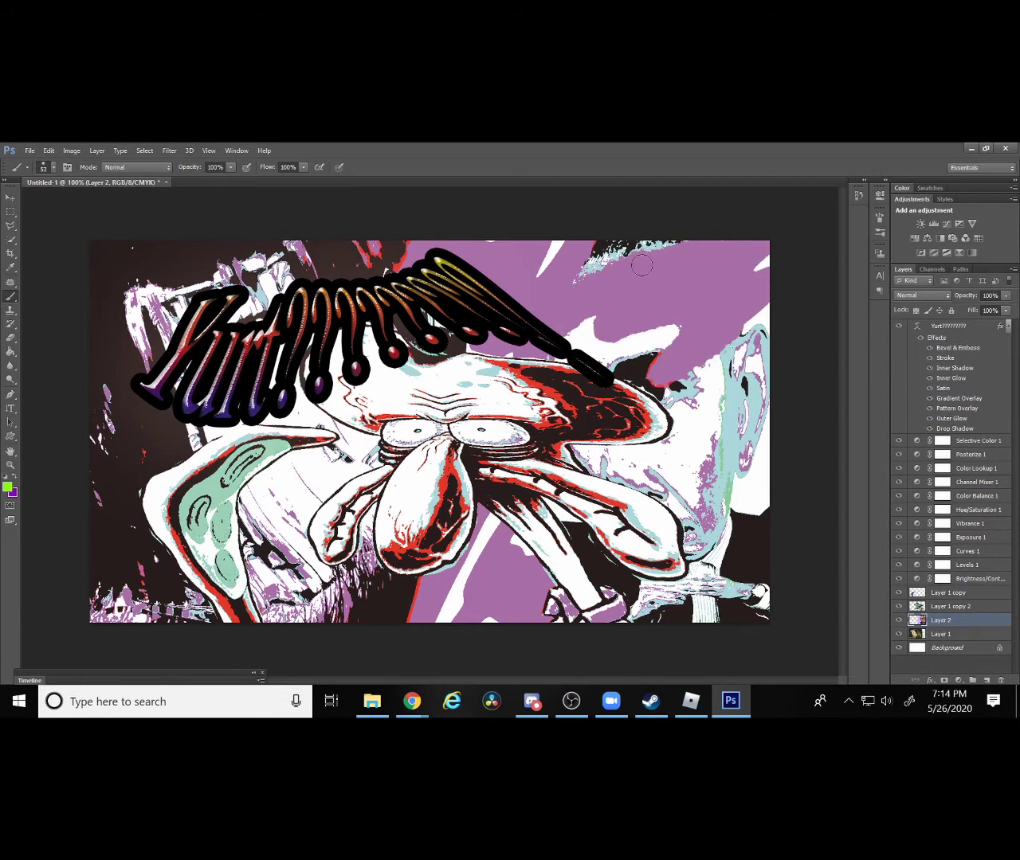
# Try Linear Dodge, Color Dodge, Exclusion and Color Burn blend modes on Layer 2.
pyautogui.click(924, 296)
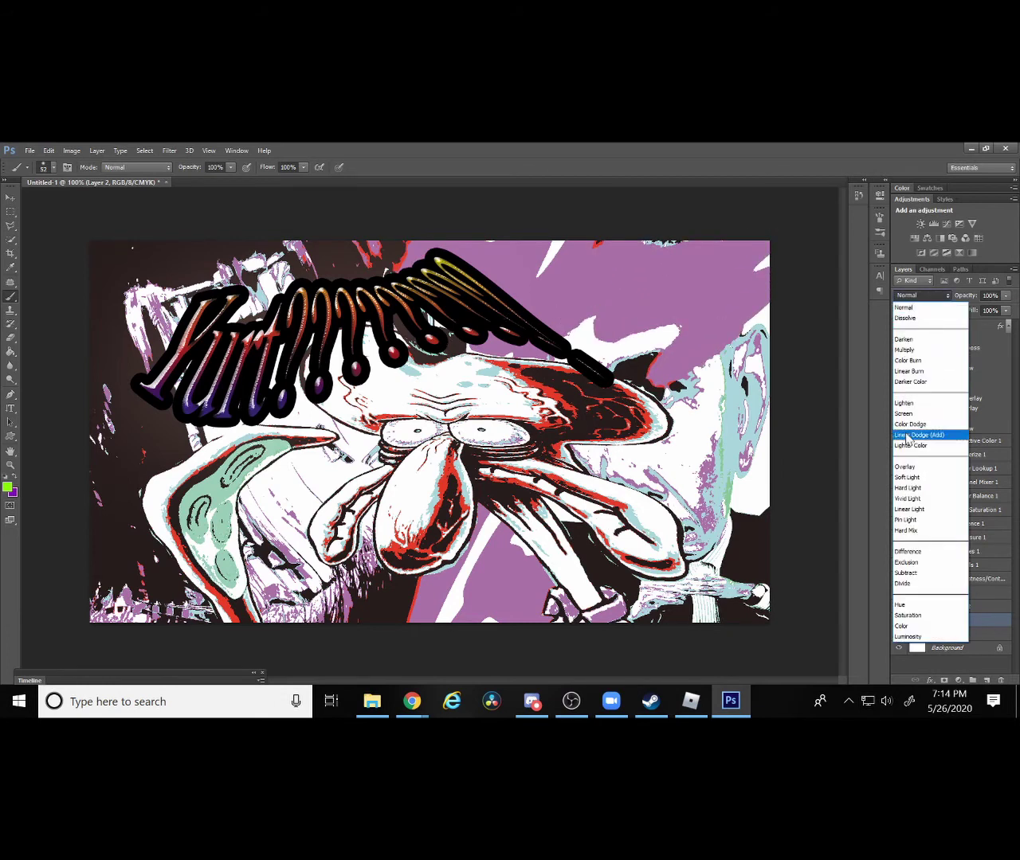
pyautogui.click(916, 435)
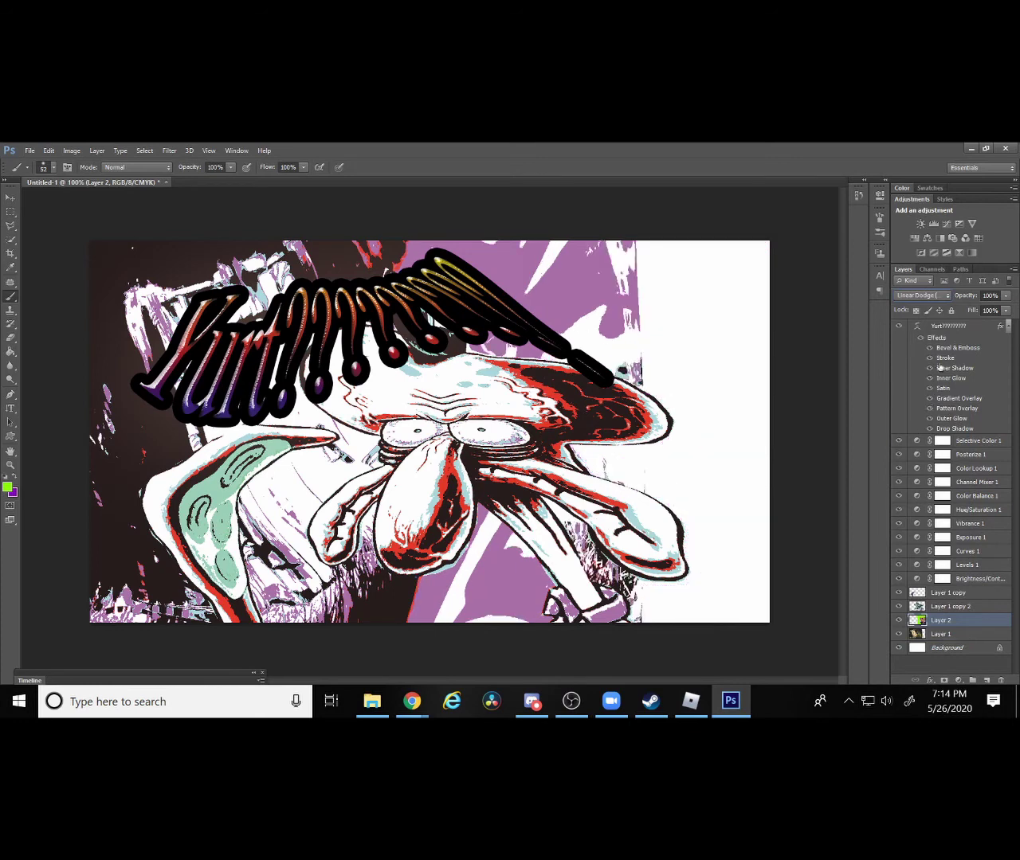
pyautogui.click(932, 296)
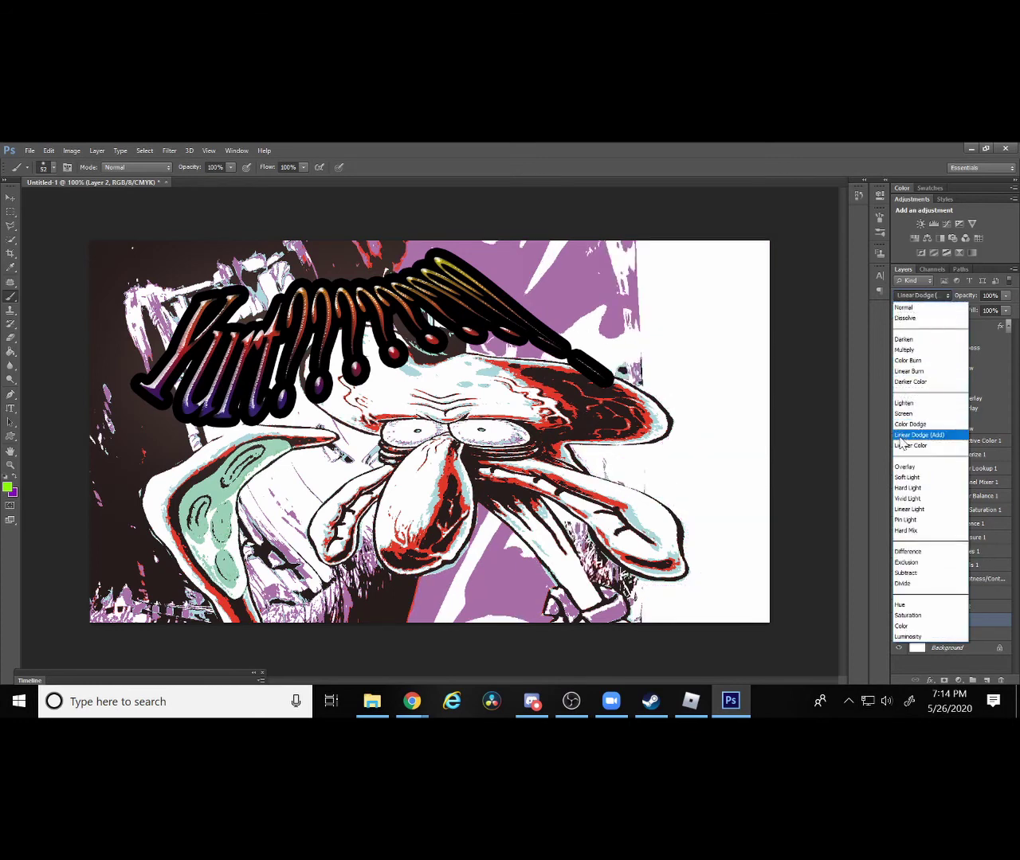
pyautogui.click(912, 425)
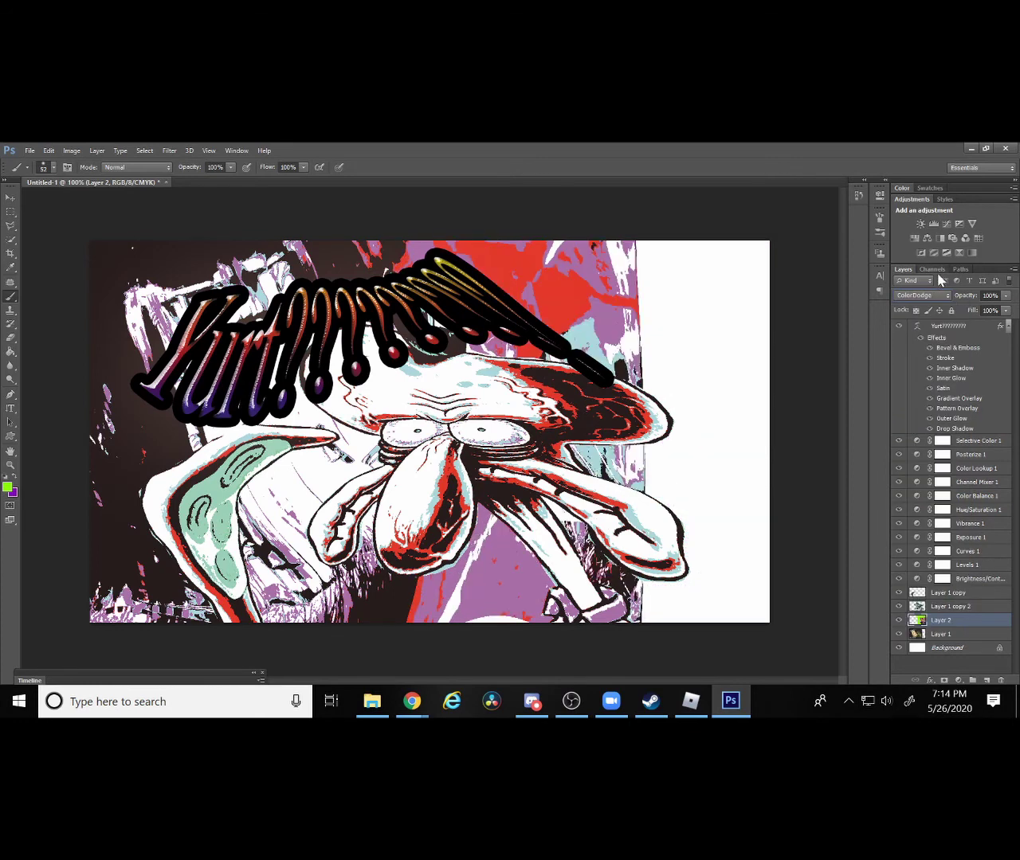
pyautogui.click(938, 296)
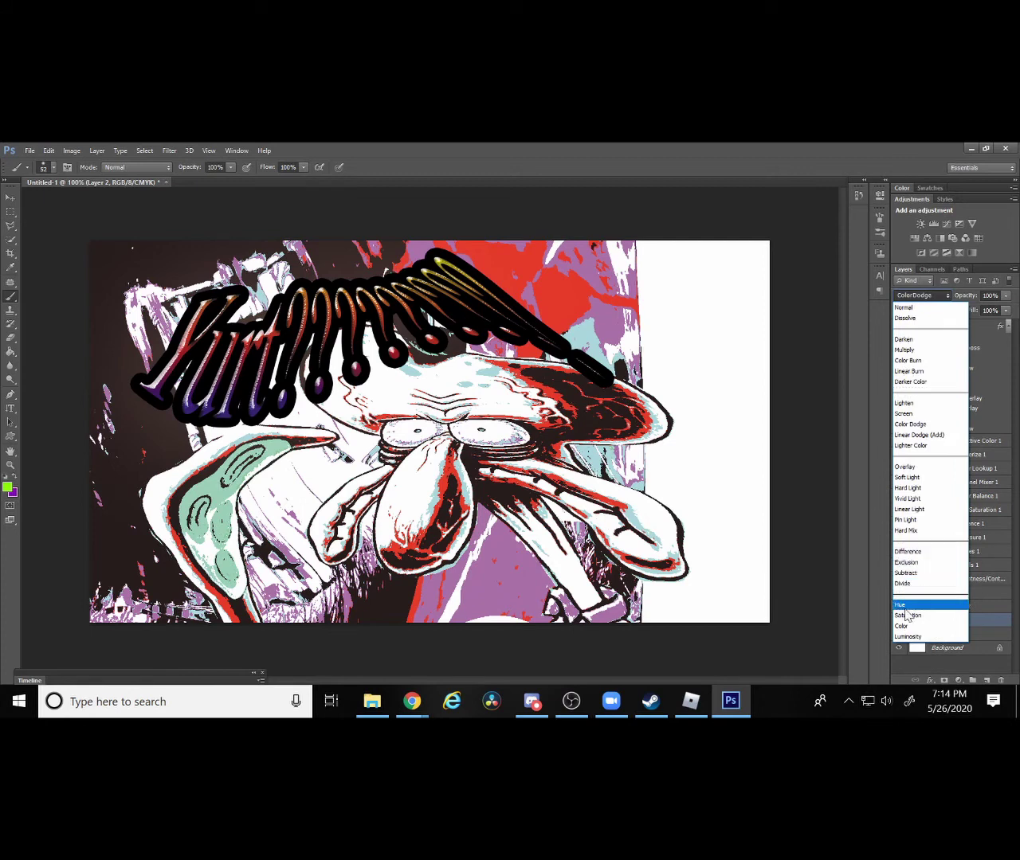
pyautogui.click(916, 564)
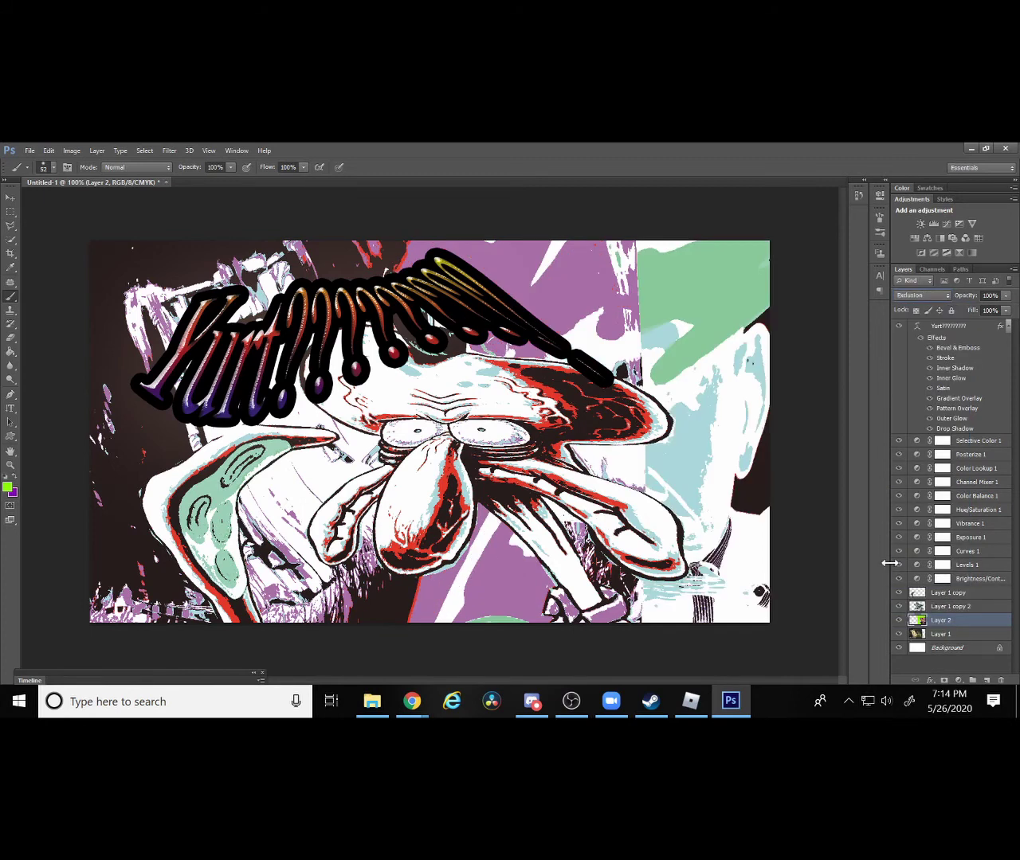
pyautogui.click(934, 297)
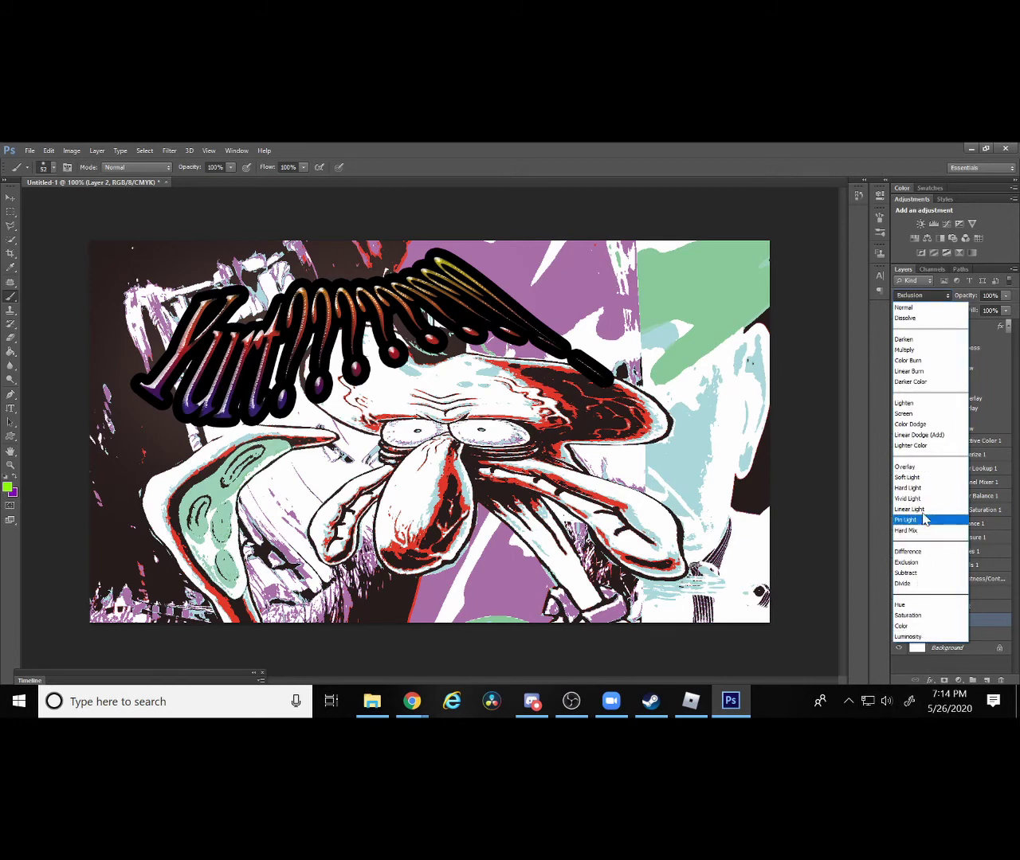
pyautogui.click(908, 360)
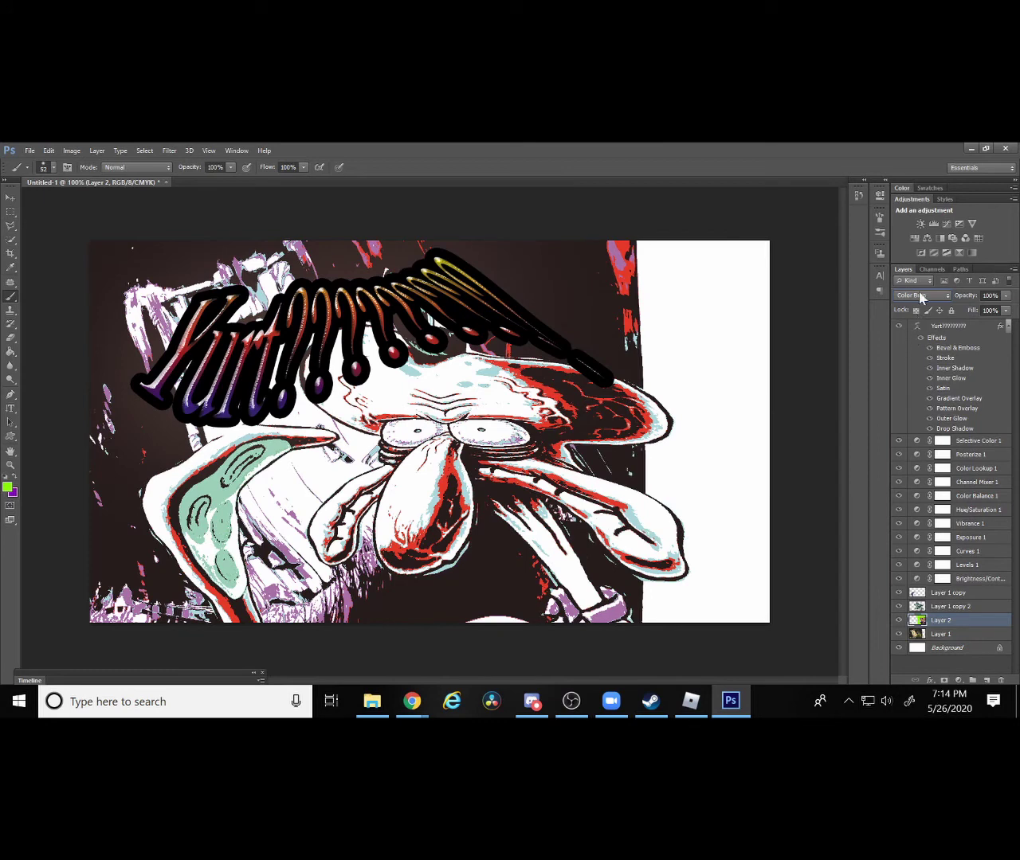
# Set Layer 2 to Multiply at about 8% opacity.
pyautogui.click(936, 298)
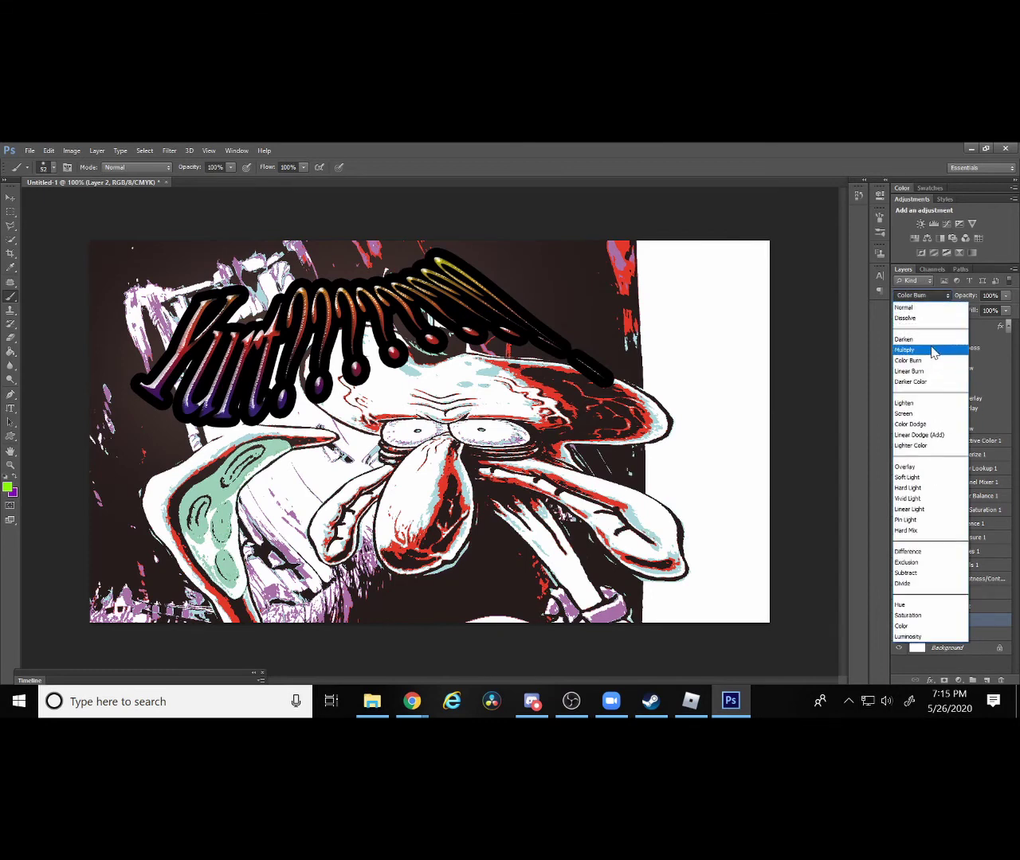
pyautogui.click(934, 348)
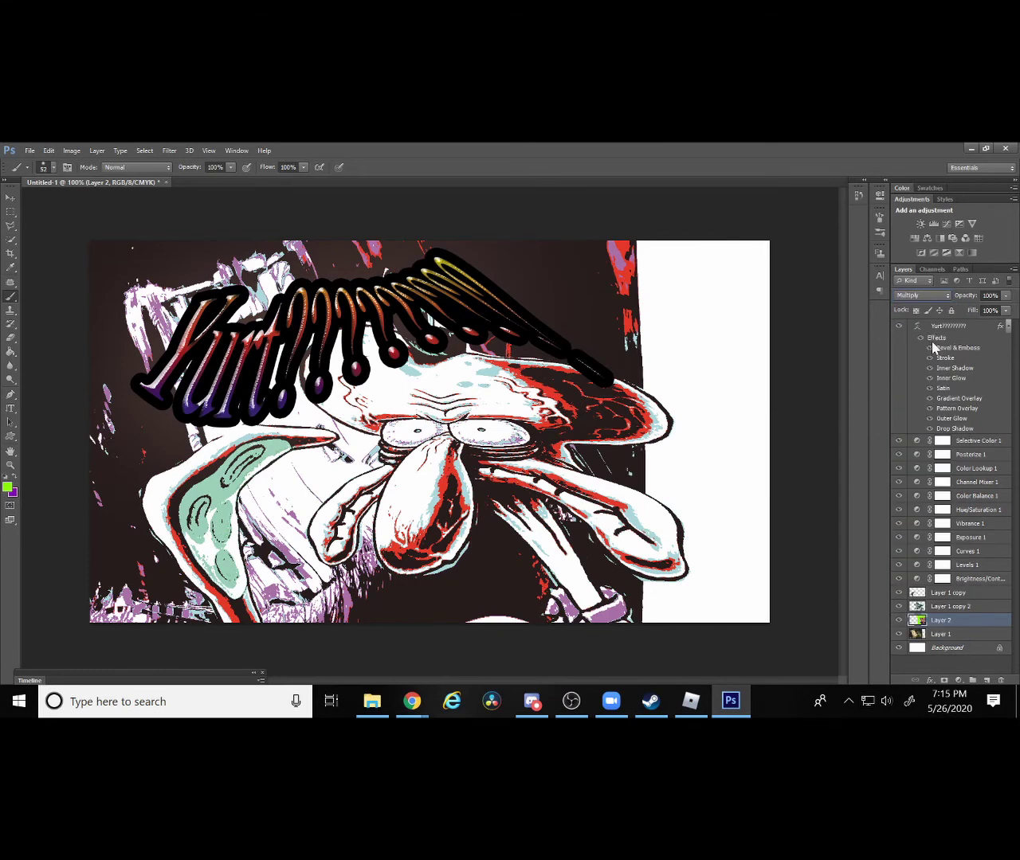
pyautogui.click(1005, 295)
pyautogui.moveTo(1002, 311)
pyautogui.mouseDown()
pyautogui.moveTo(956, 325)
pyautogui.moveTo(958, 307)
pyautogui.mouseUp()
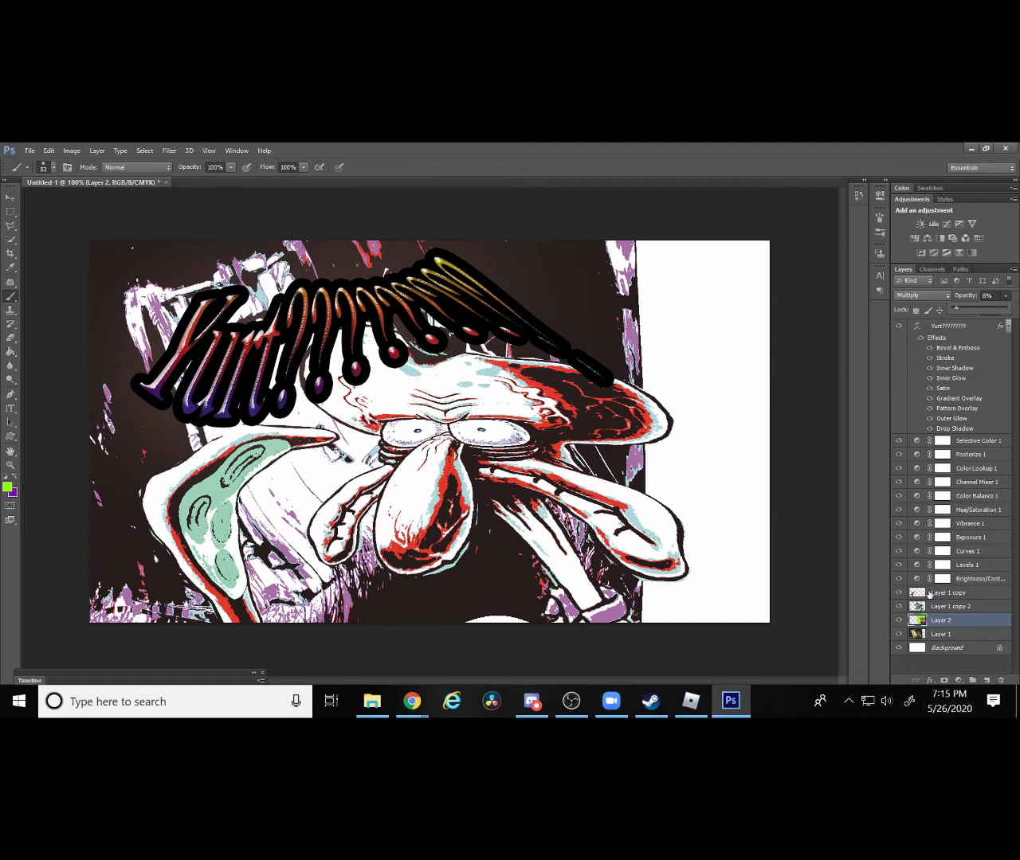
# Delete Layer 2, then undo to bring it back.
pyautogui.rightClick(945, 623)
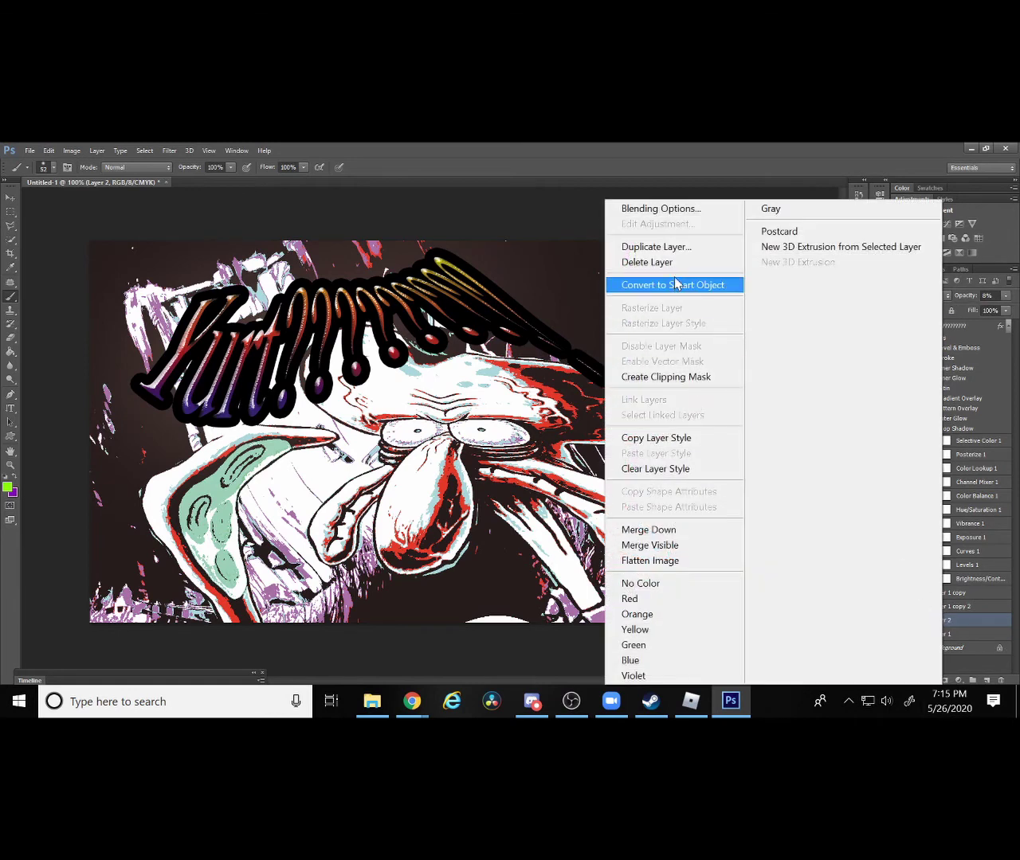
pyautogui.click(674, 263)
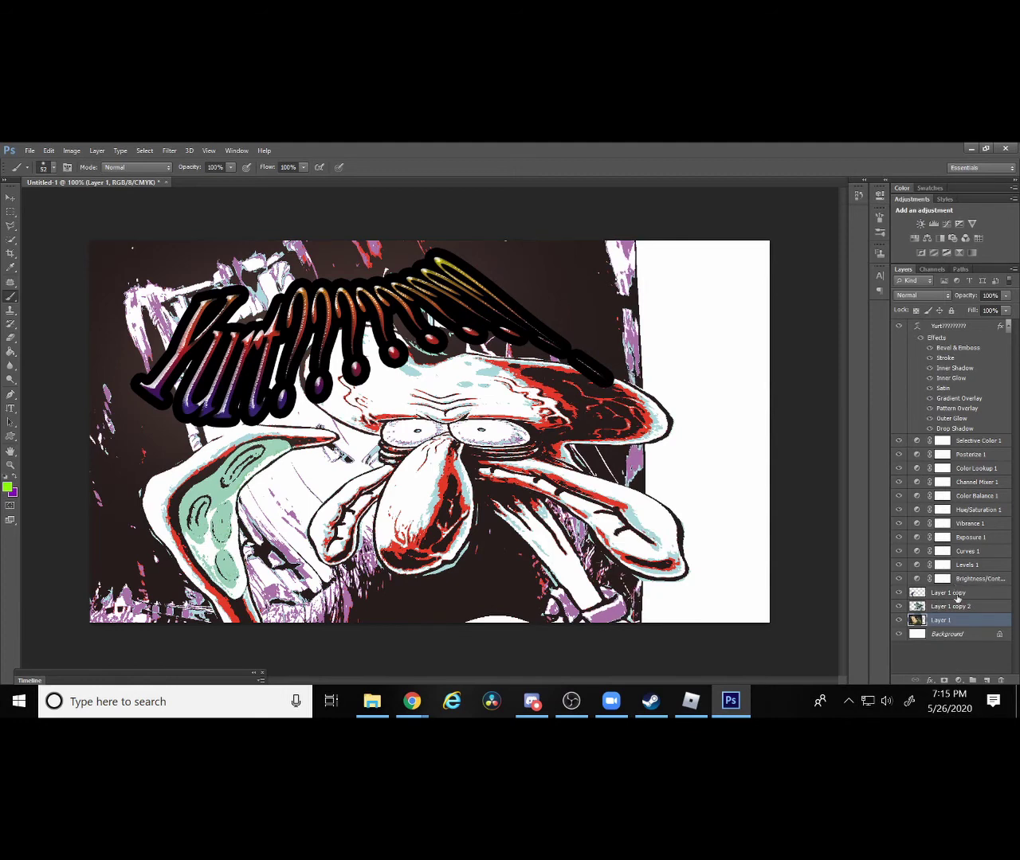
pyautogui.hotkey('ctrl', 'z')
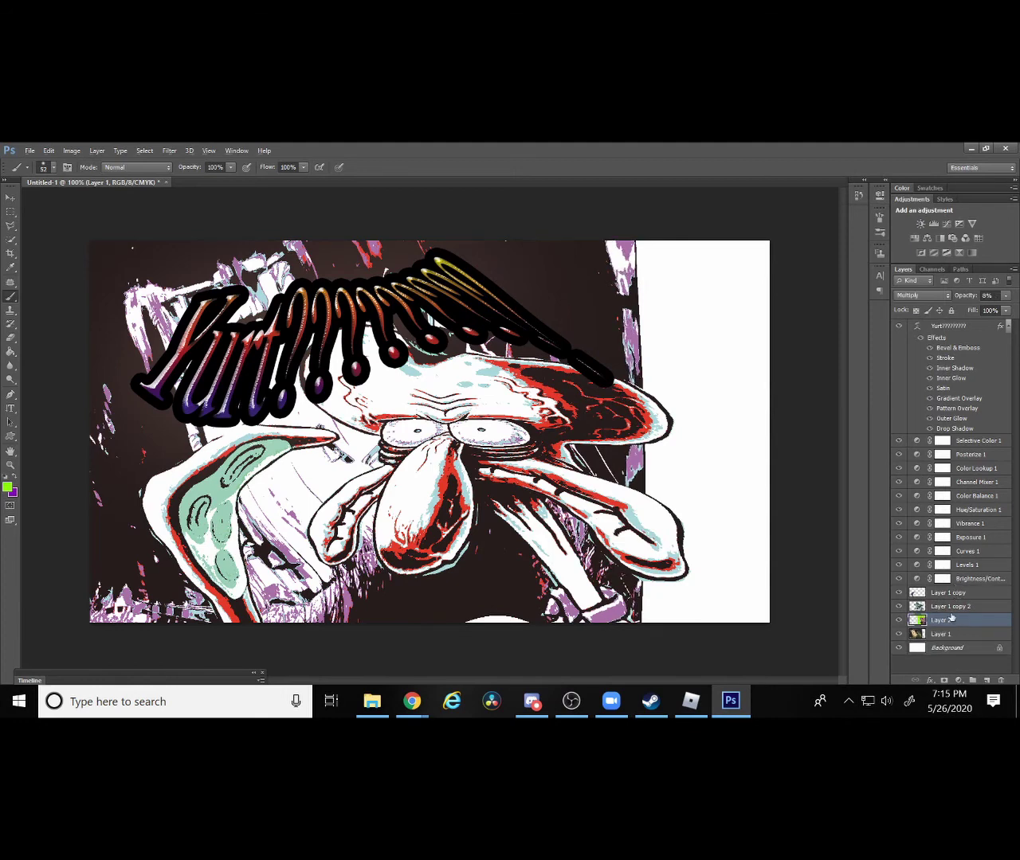
# Cycle Layer 2's blend modes back to Normal and make the Yurt title layer active.
pyautogui.hotkey('shift', '+')
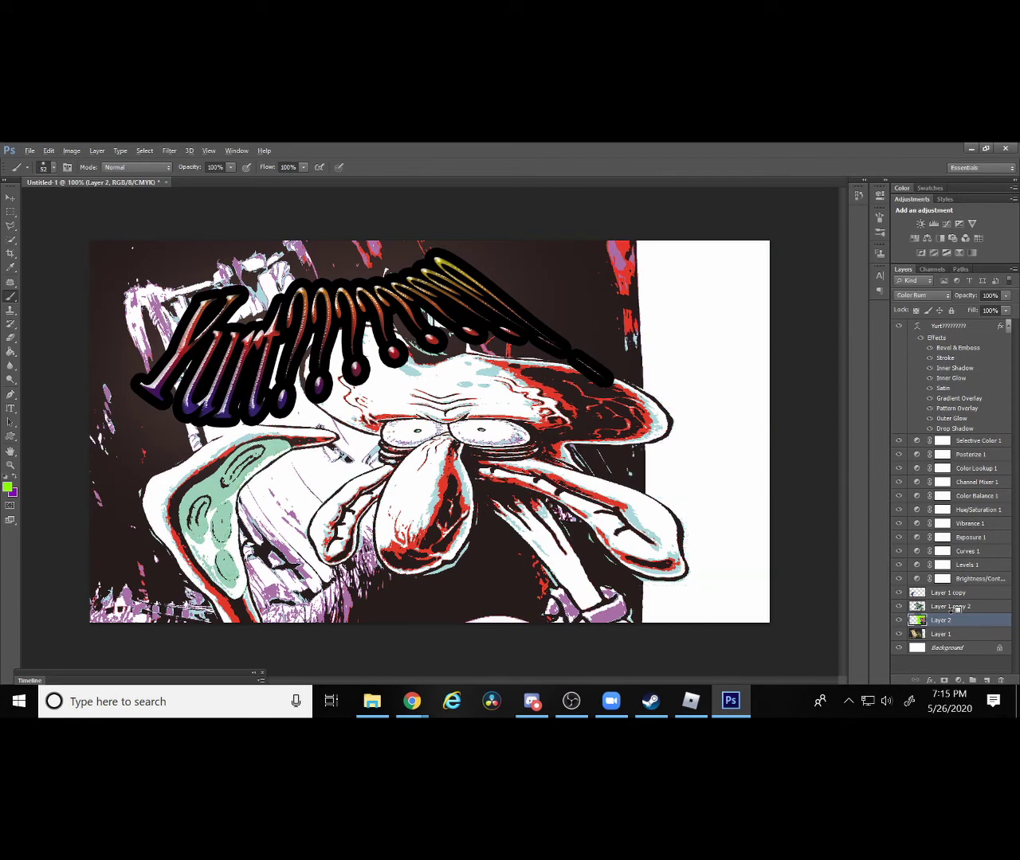
pyautogui.hotkey('alt', 'shift', 'x')
pyautogui.hotkey('alt', 'shift', 'd')
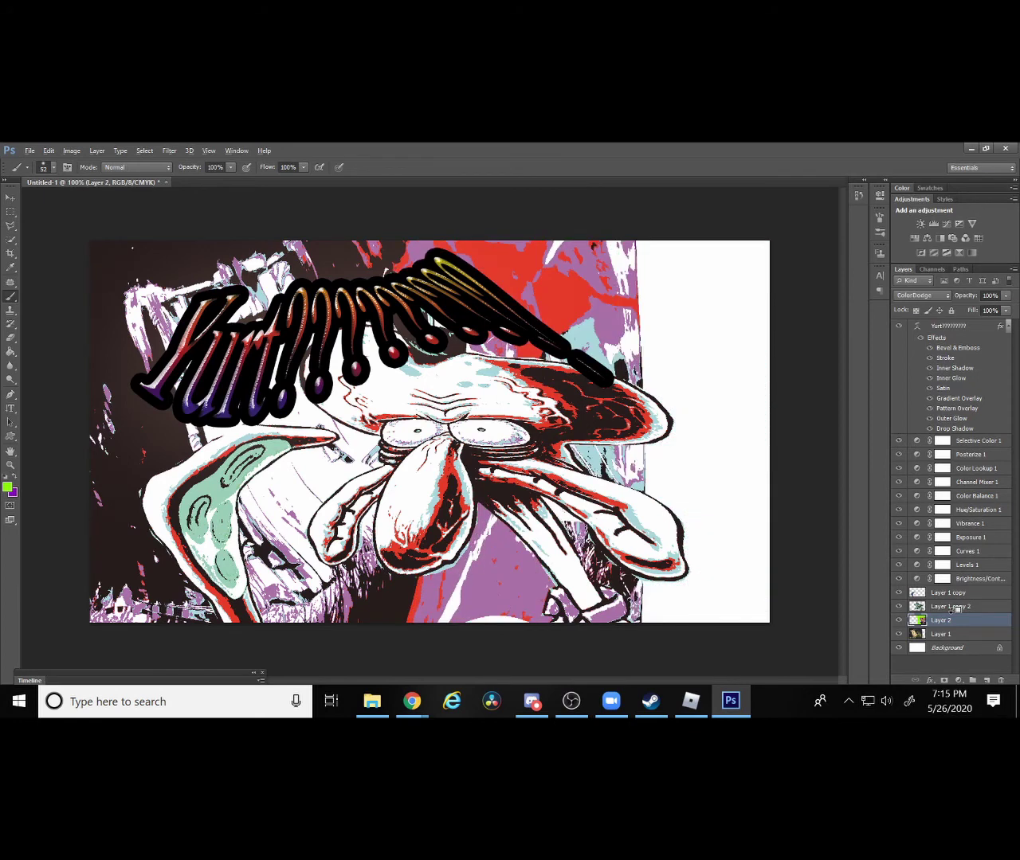
pyautogui.hotkey('shift', '+')
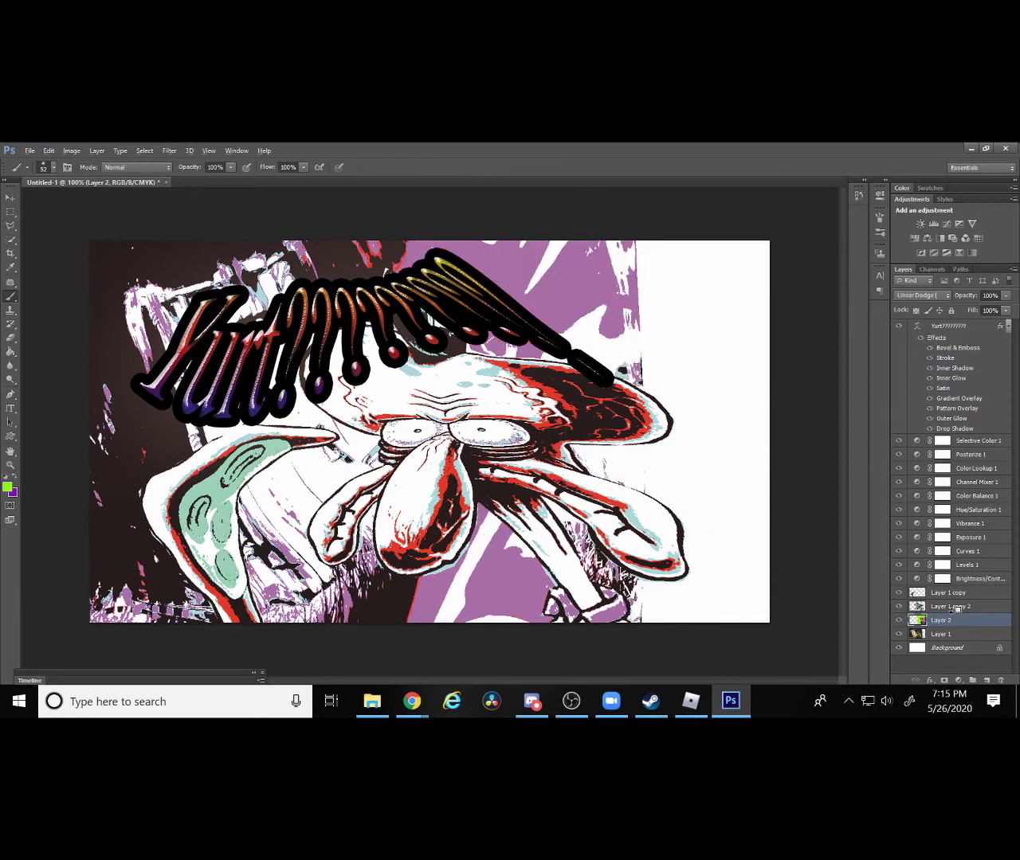
pyautogui.hotkey('alt', 'shift', 'n')
pyautogui.hotkey('alt', 'shift', 'n')
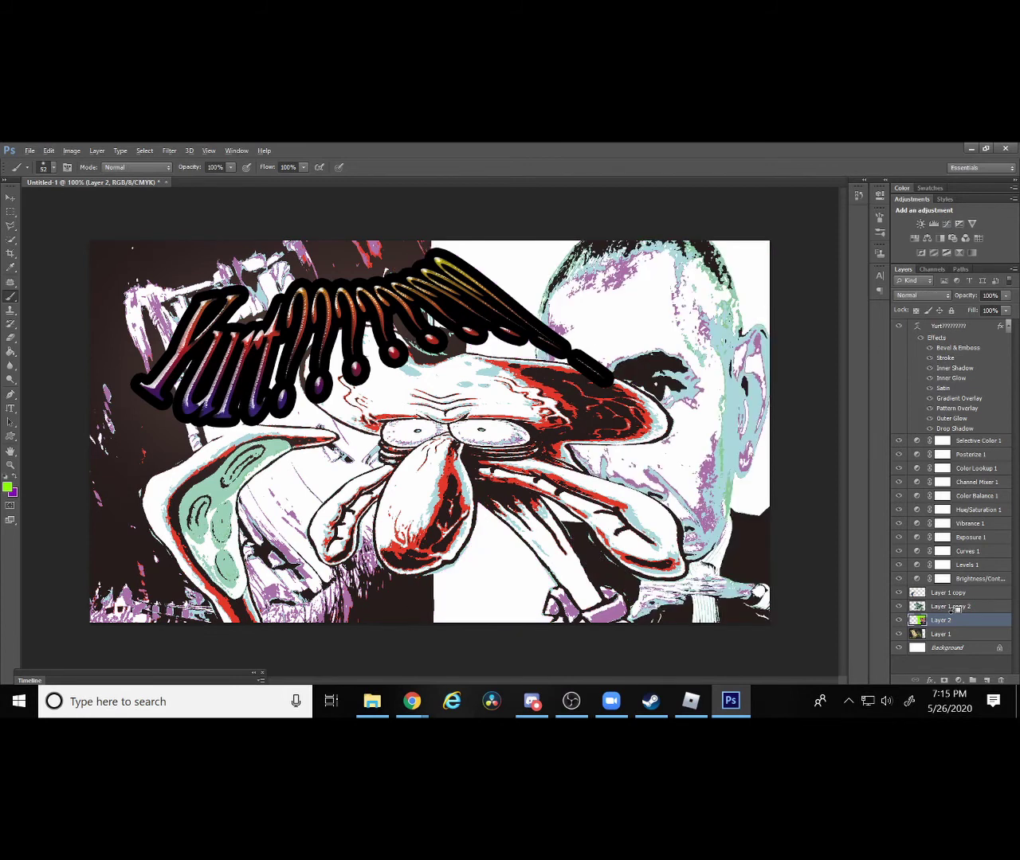
pyautogui.hotkey('alt', '.')
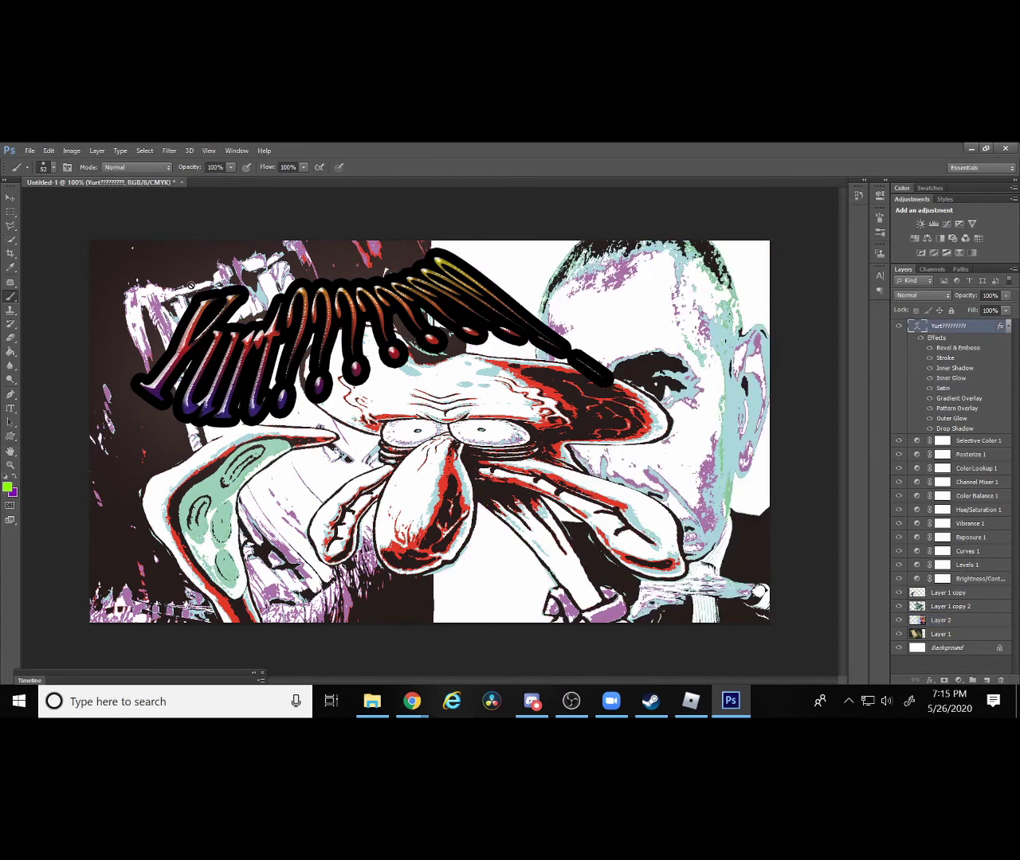
pyautogui.click(29, 151)
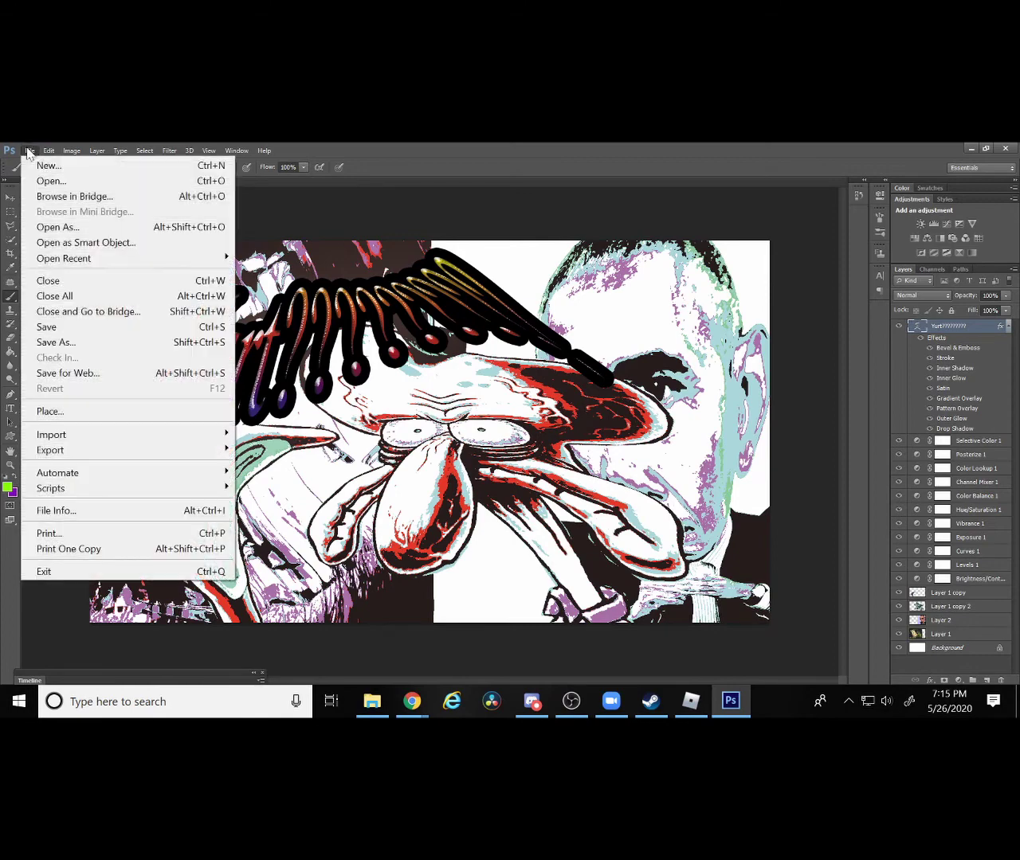
pyautogui.click(76, 335)
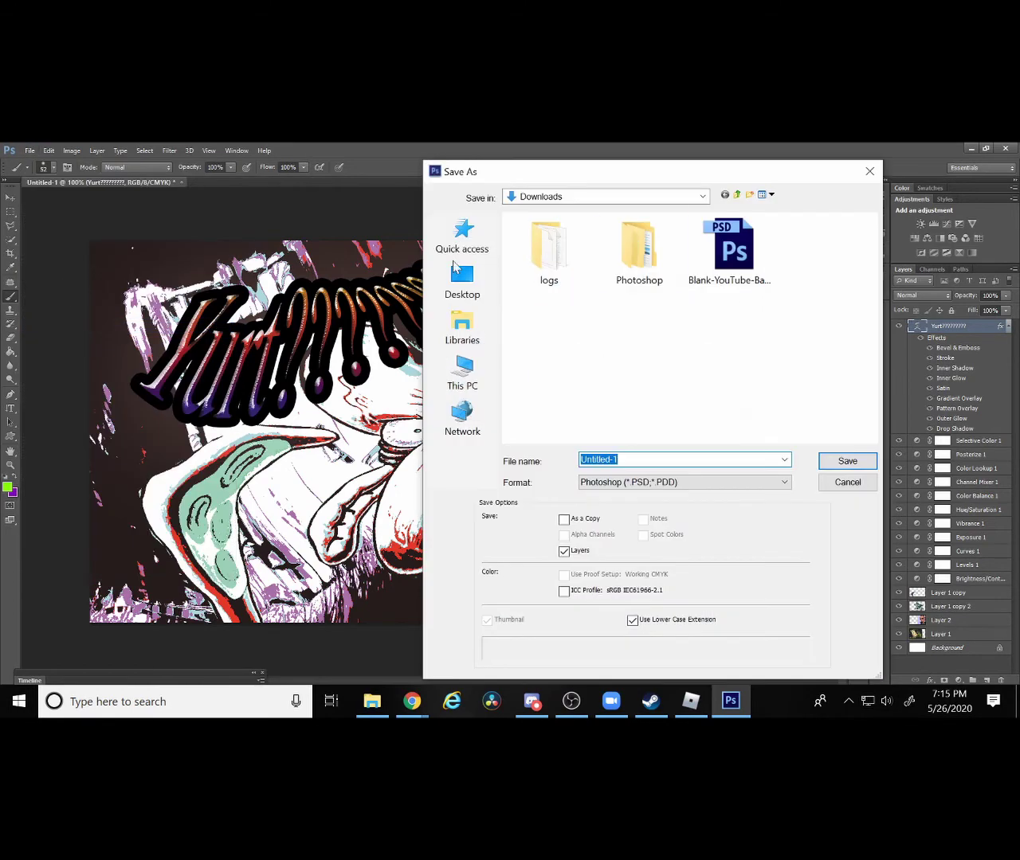
pyautogui.click(869, 171)
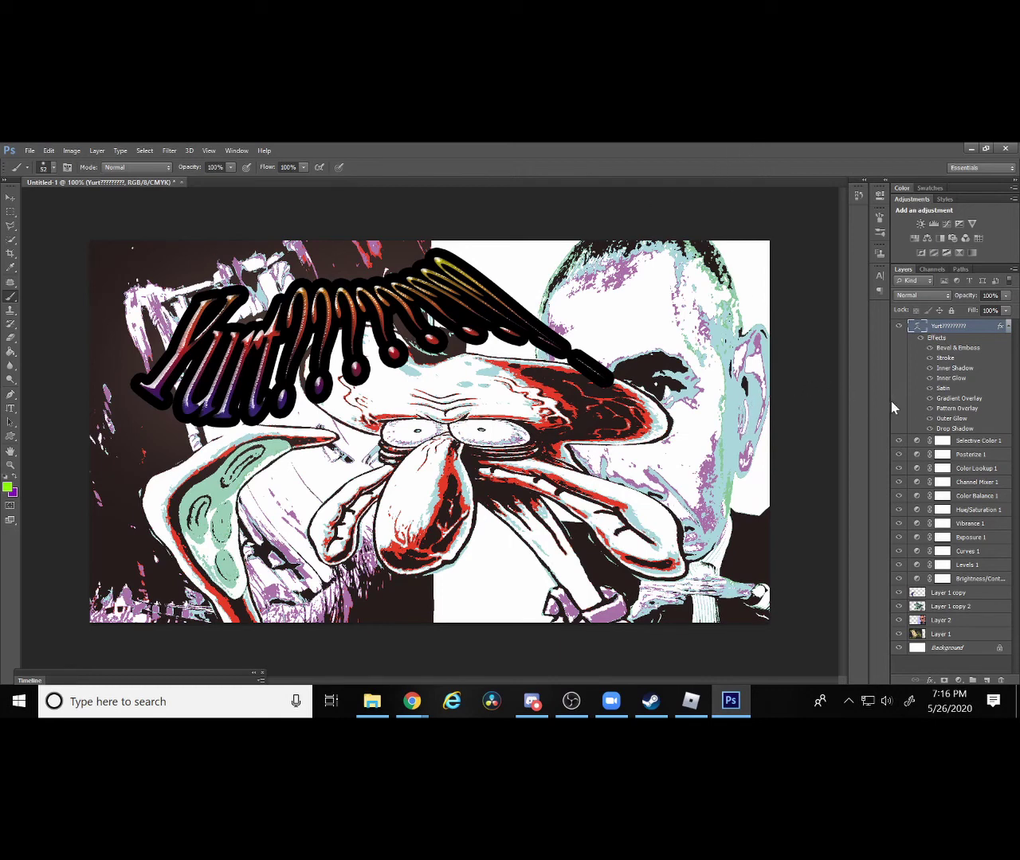
# Load the Brightness/Contrast mask as a selection and set Layer 3 to Linear Dodge (Add).
pyautogui.click(970, 672)
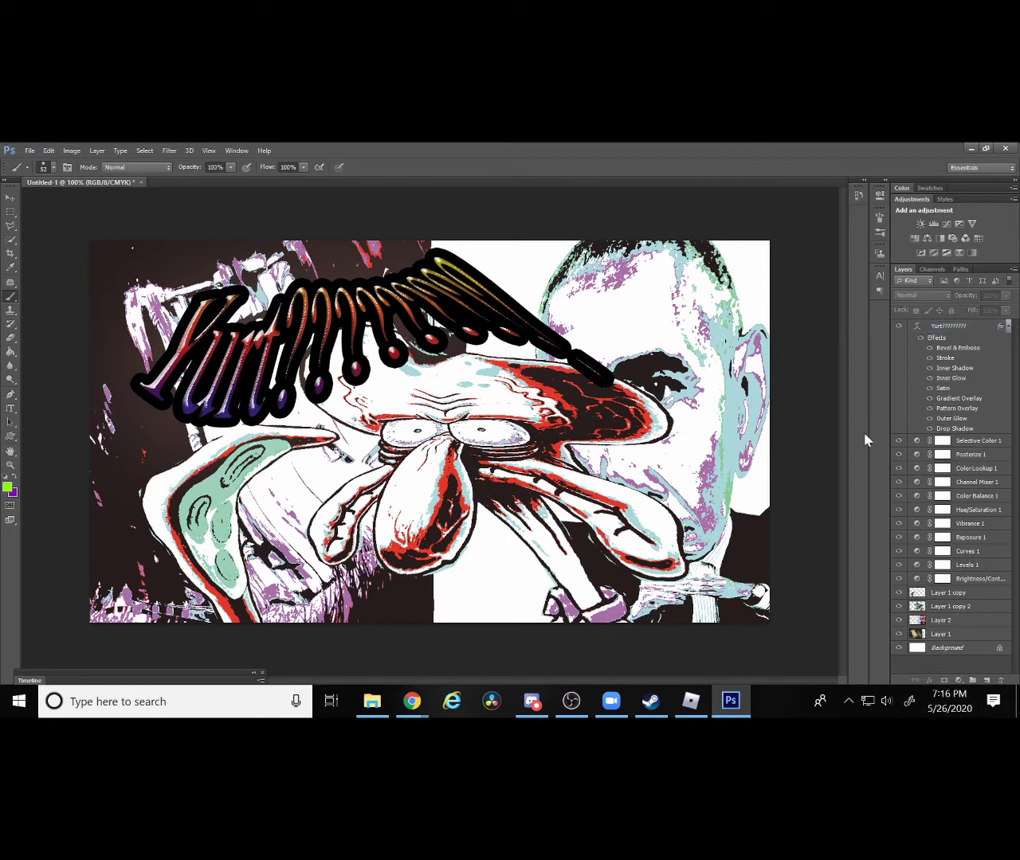
pyautogui.keyDown('ctrl'); pyautogui.click(940, 580); pyautogui.keyUp('ctrl')
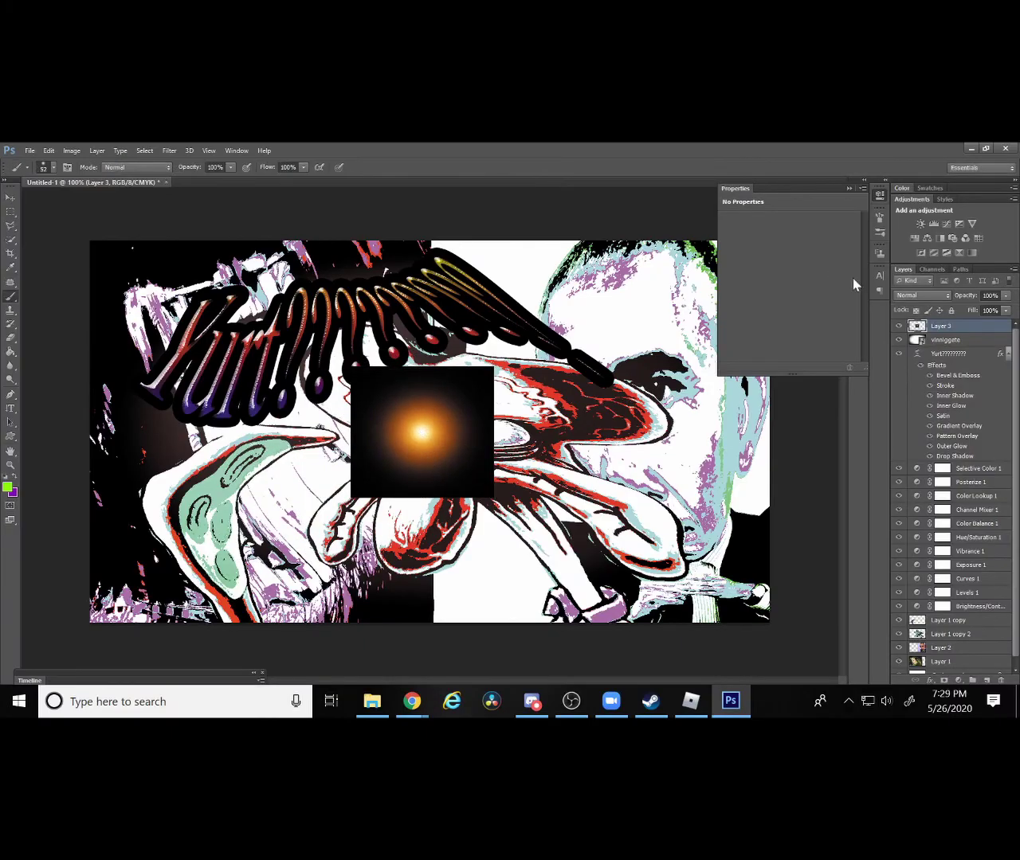
pyautogui.click(949, 296)
pyautogui.click(940, 437)
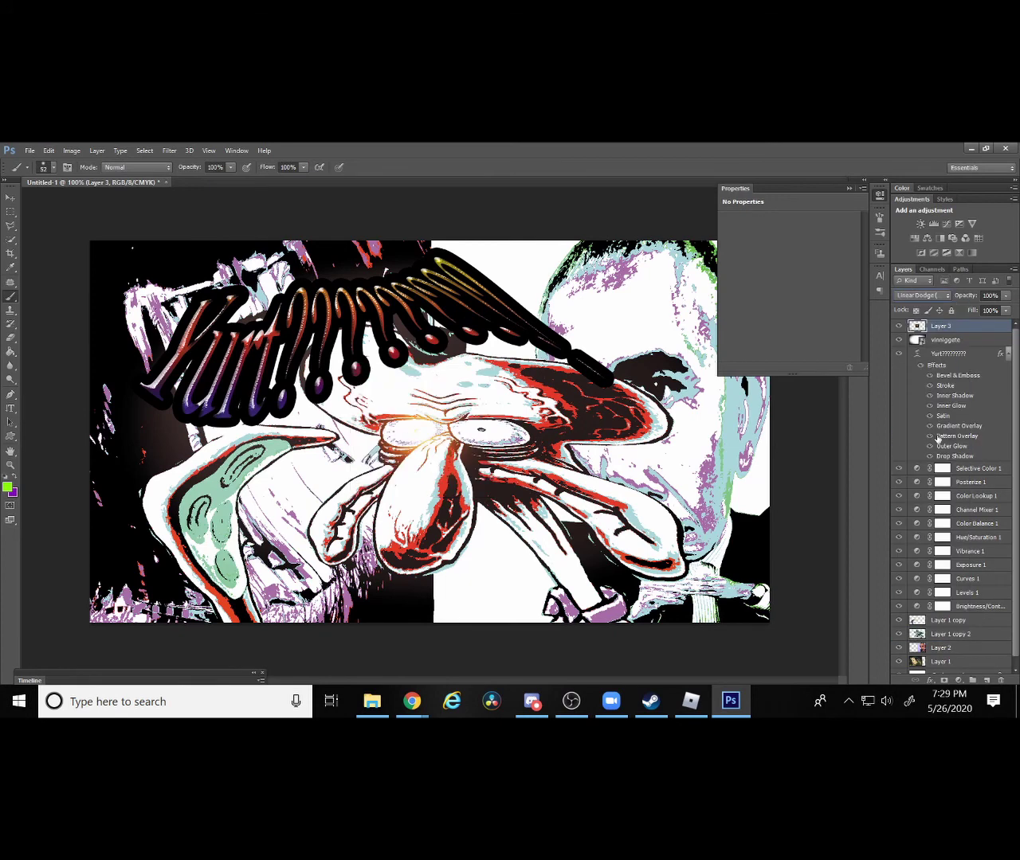
# Try Screen then Normal blending on Layer 3, and undo back to the small glow square.
pyautogui.click(931, 297)
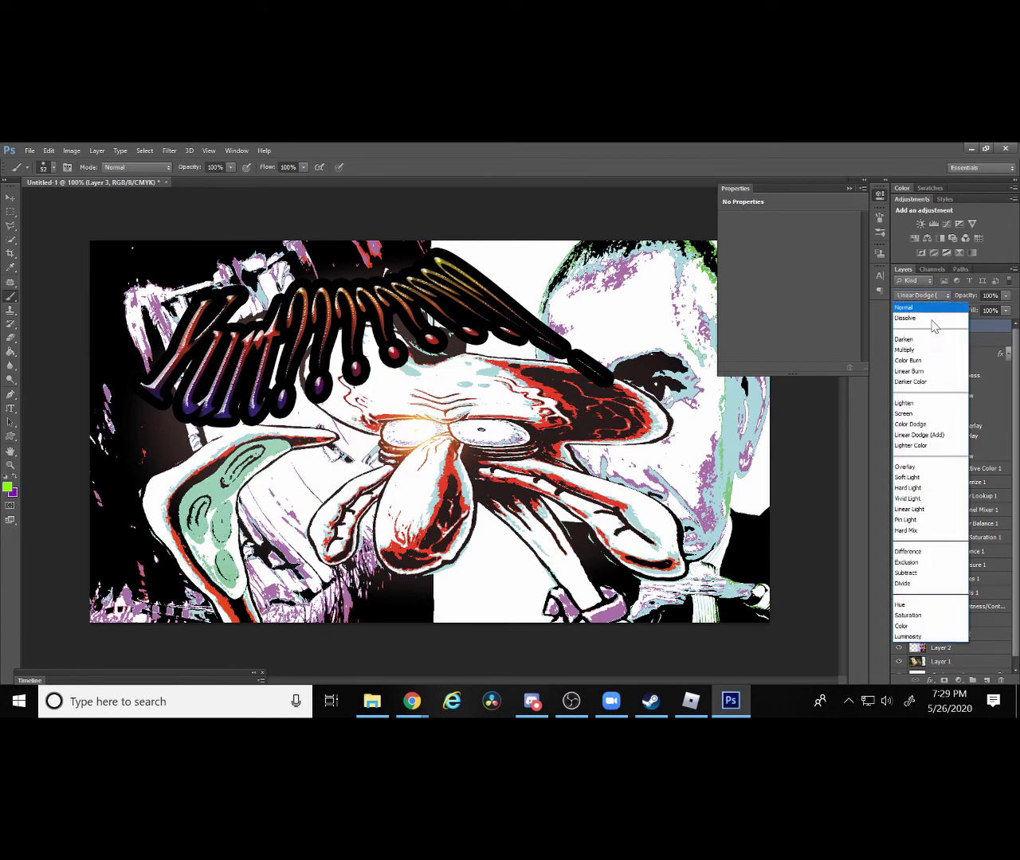
pyautogui.click(917, 414)
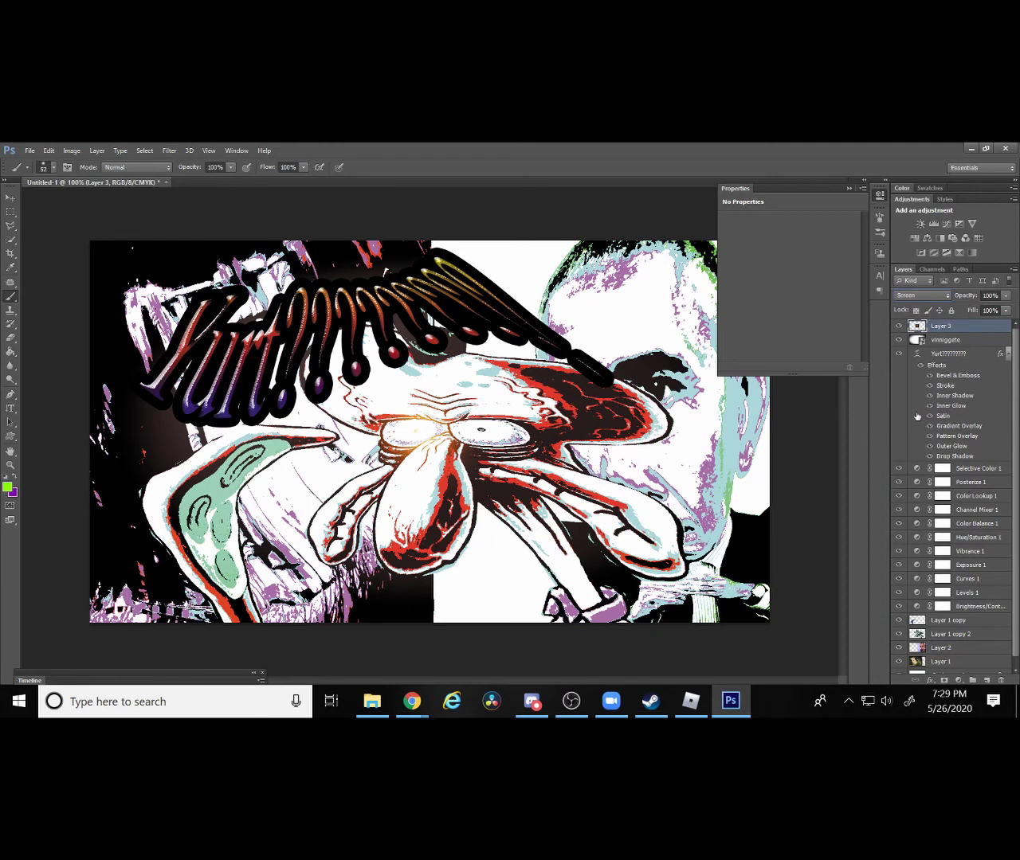
pyautogui.click(933, 297)
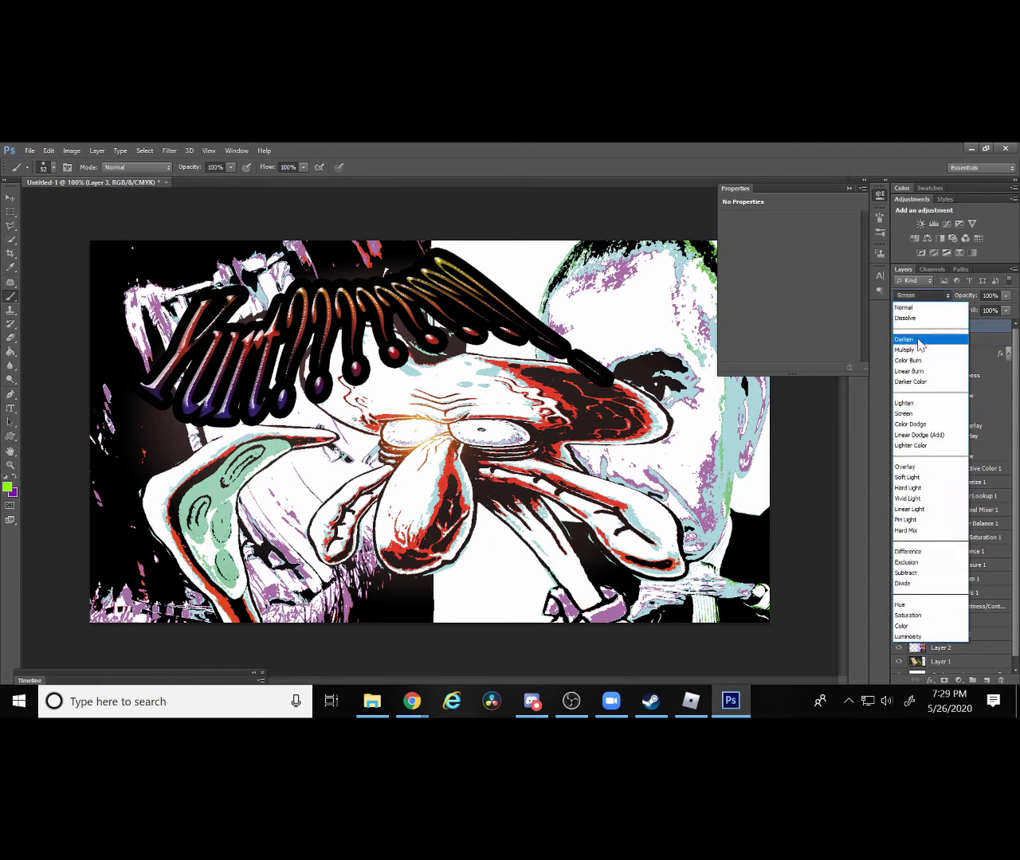
pyautogui.click(927, 294)
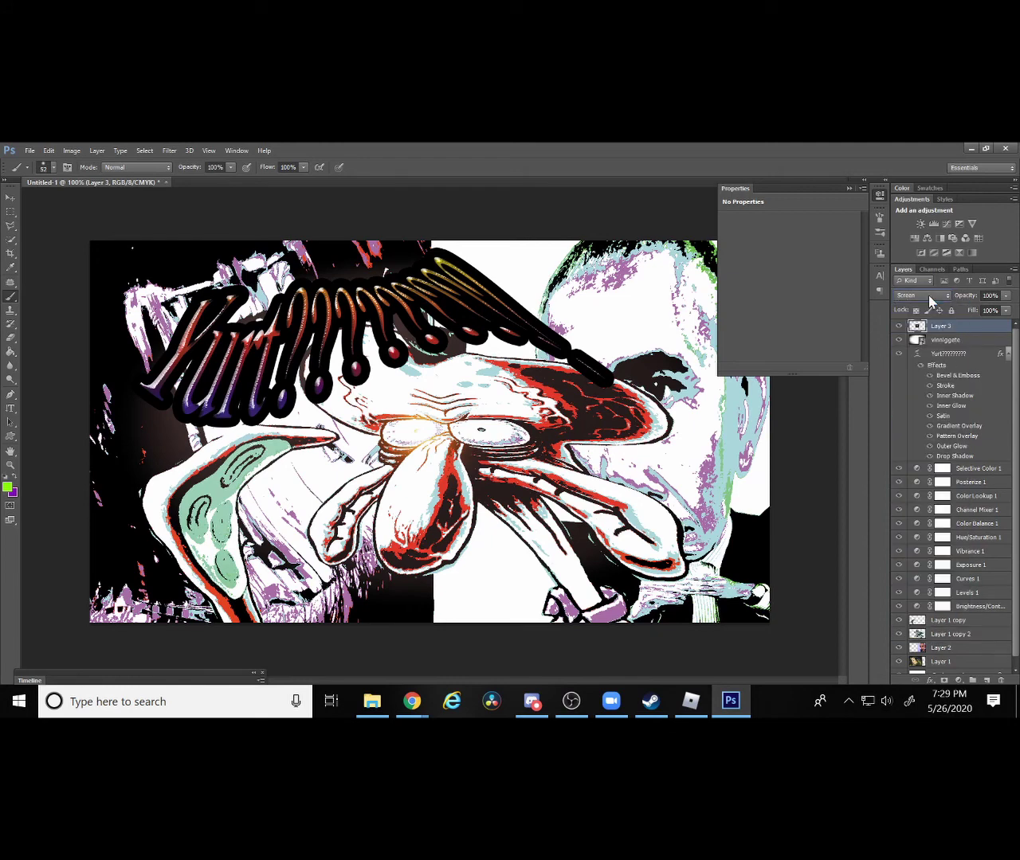
pyautogui.hotkey('shift', 'alt', 'n')
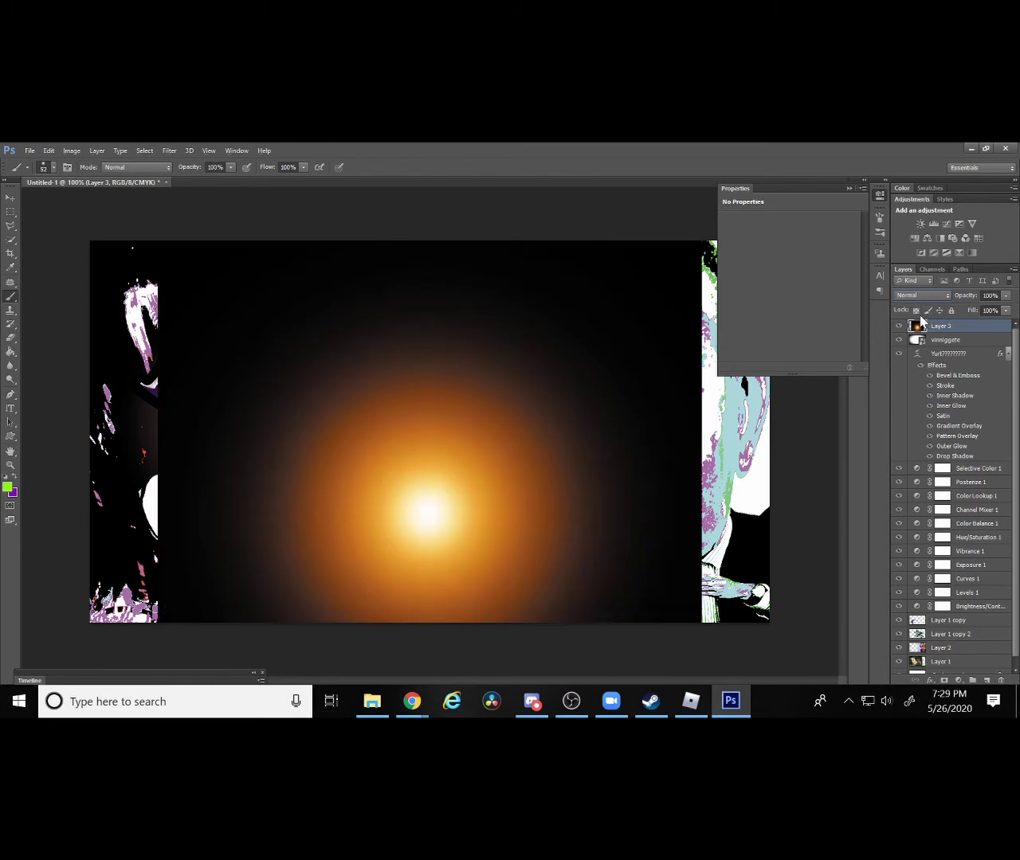
pyautogui.hotkey('ctrl', 'z')
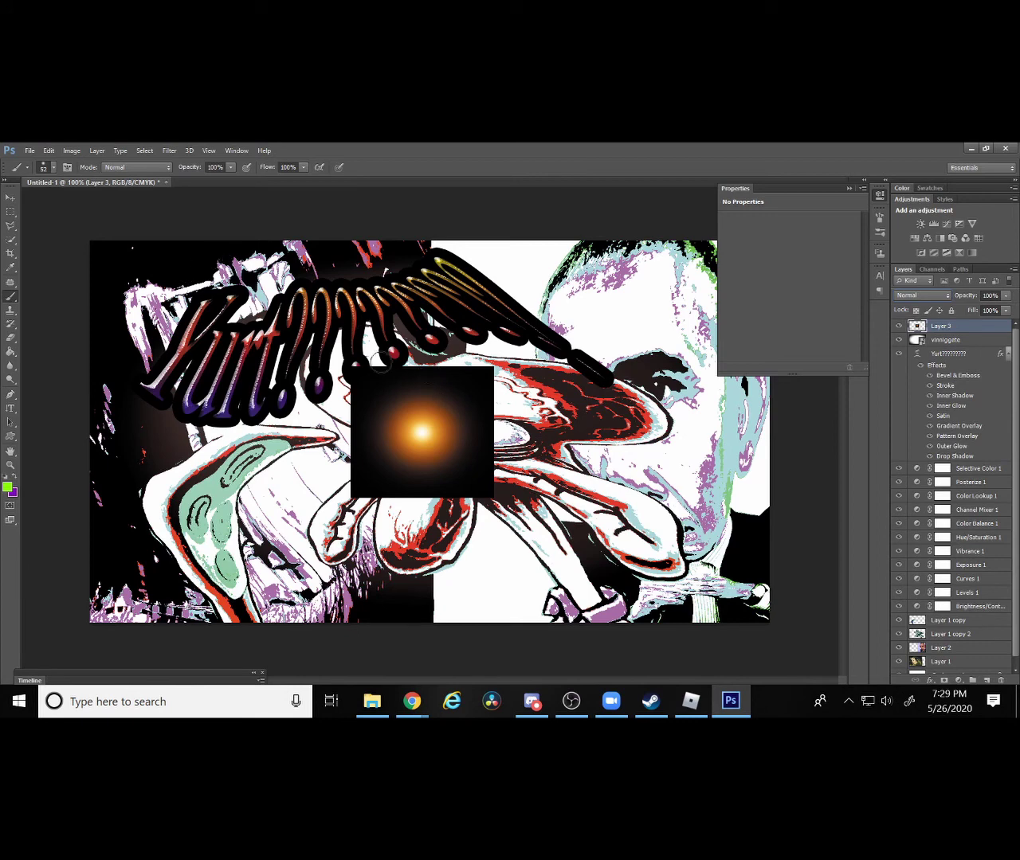
# Draw a polygonal lasso selection around the glow and feather it by 69 px.
pyautogui.click(9, 226)
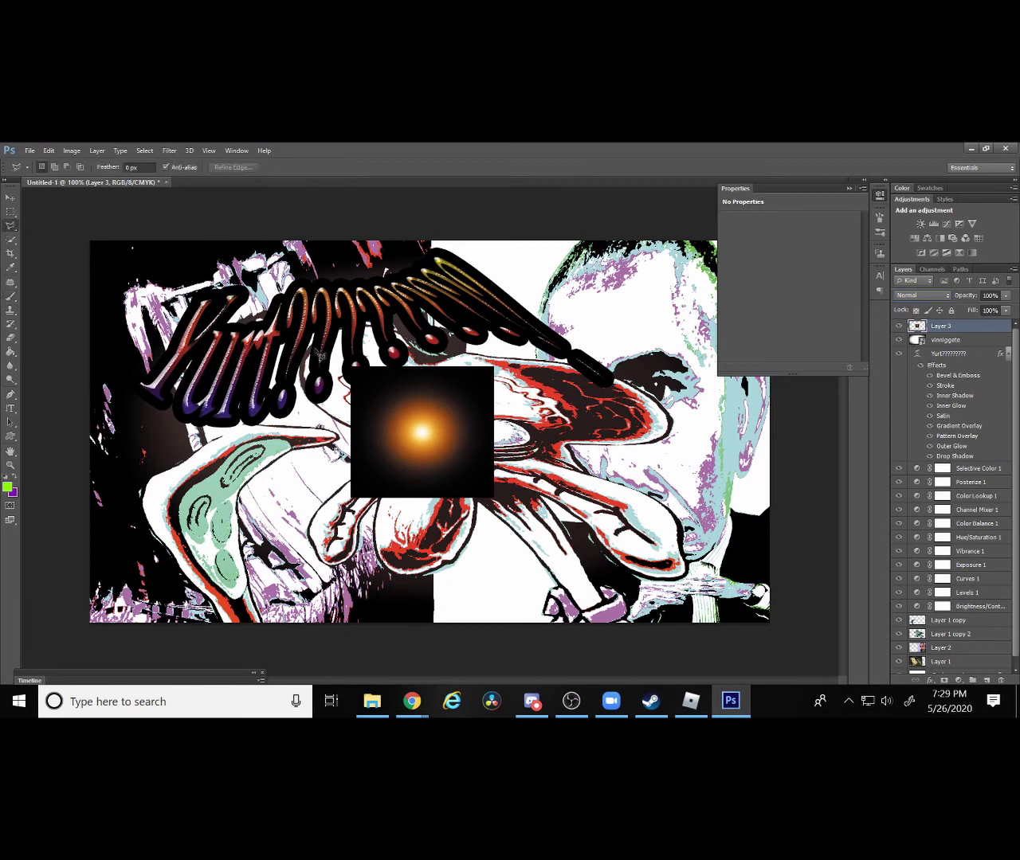
pyautogui.click(422, 394)
pyautogui.click(484, 417)
pyautogui.click(446, 475)
pyautogui.click(364, 476)
pyautogui.click(363, 446)
pyautogui.click(379, 411)
pyautogui.click(423, 395)
pyautogui.rightClick(430, 399)
pyautogui.click(496, 424)
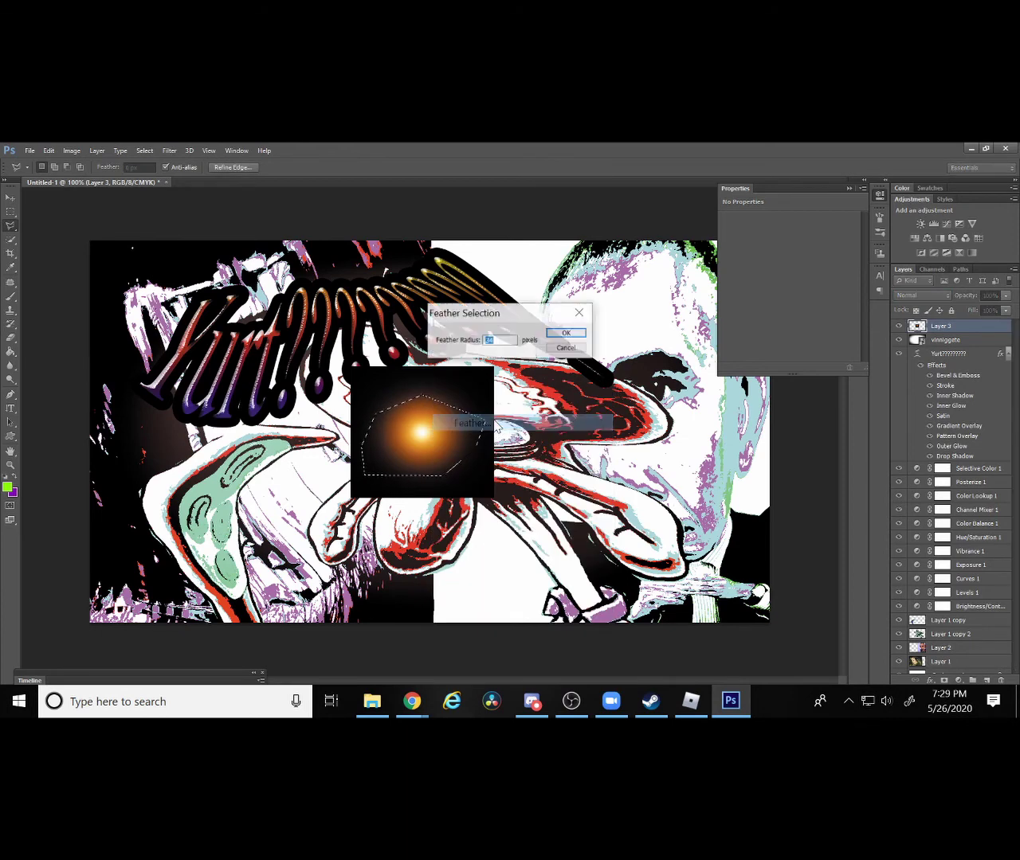
pyautogui.press('BackSpace')
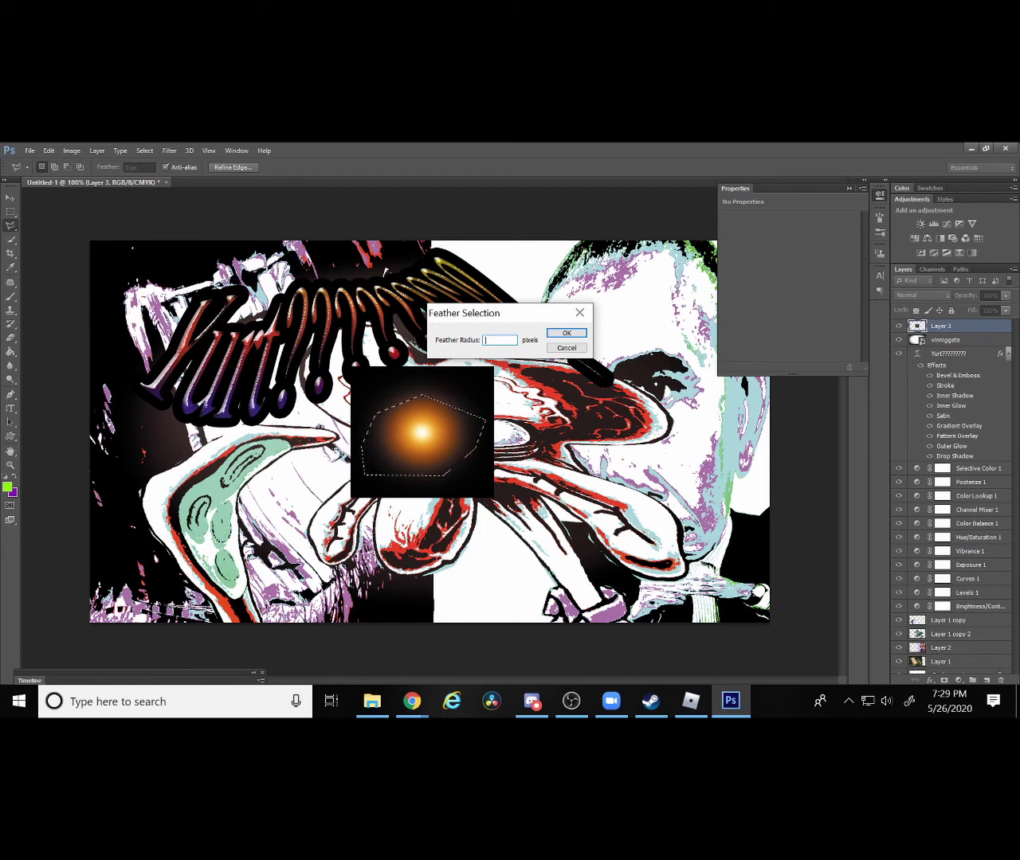
pyautogui.write('69')
pyautogui.click(562, 334)
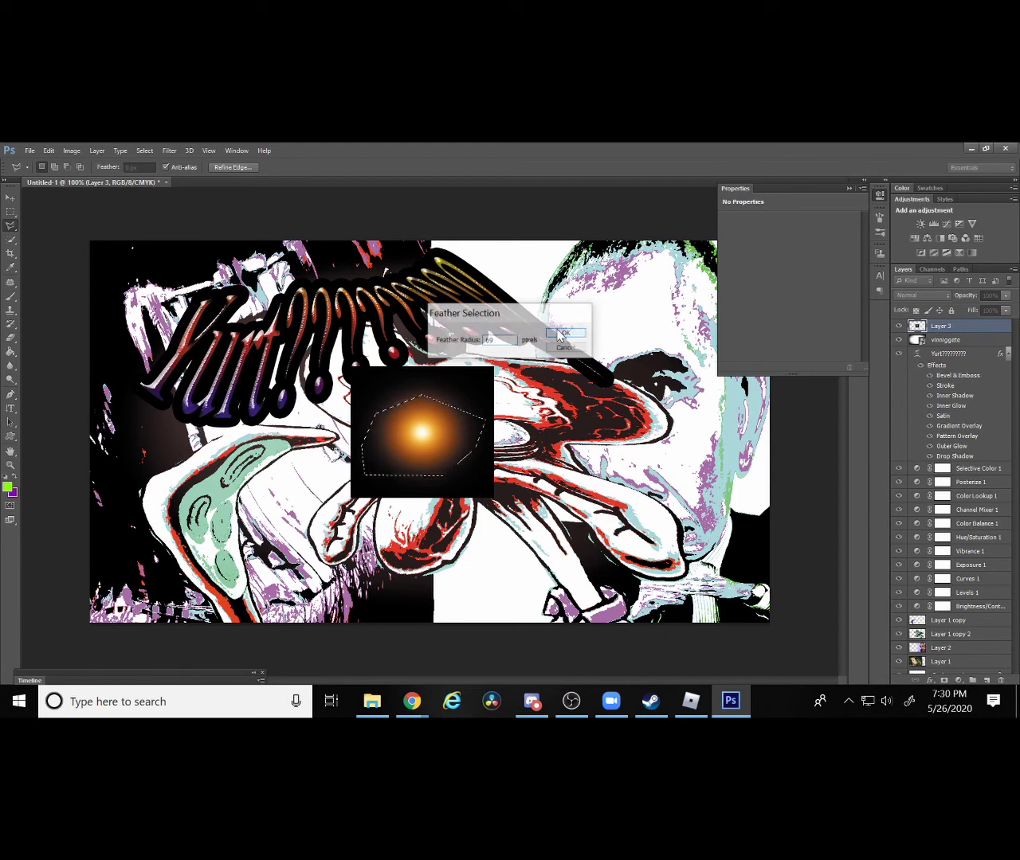
# Redraw the polygonal selection around the glow and feather it by 10 px.
pyautogui.click(454, 453)
pyautogui.click(361, 486)
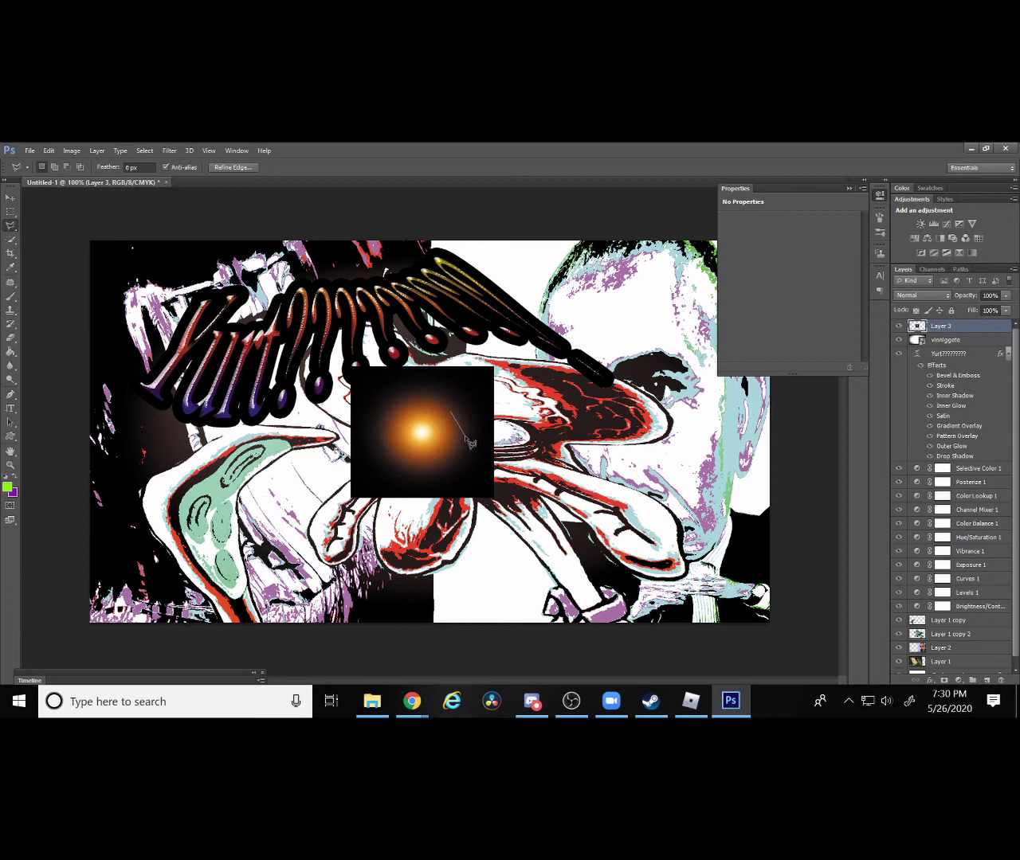
pyautogui.click(393, 444)
pyautogui.click(389, 413)
pyautogui.click(410, 400)
pyautogui.click(456, 419)
pyautogui.rightClick(446, 381)
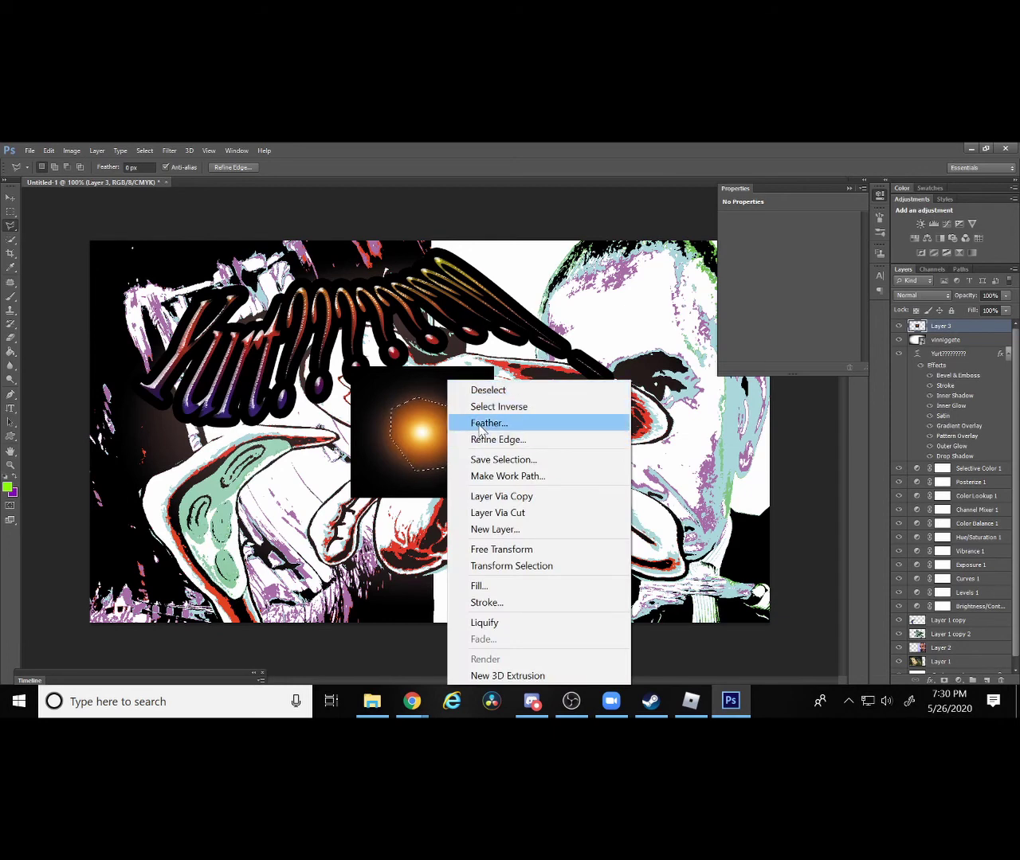
pyautogui.click(482, 423)
pyautogui.write('1')
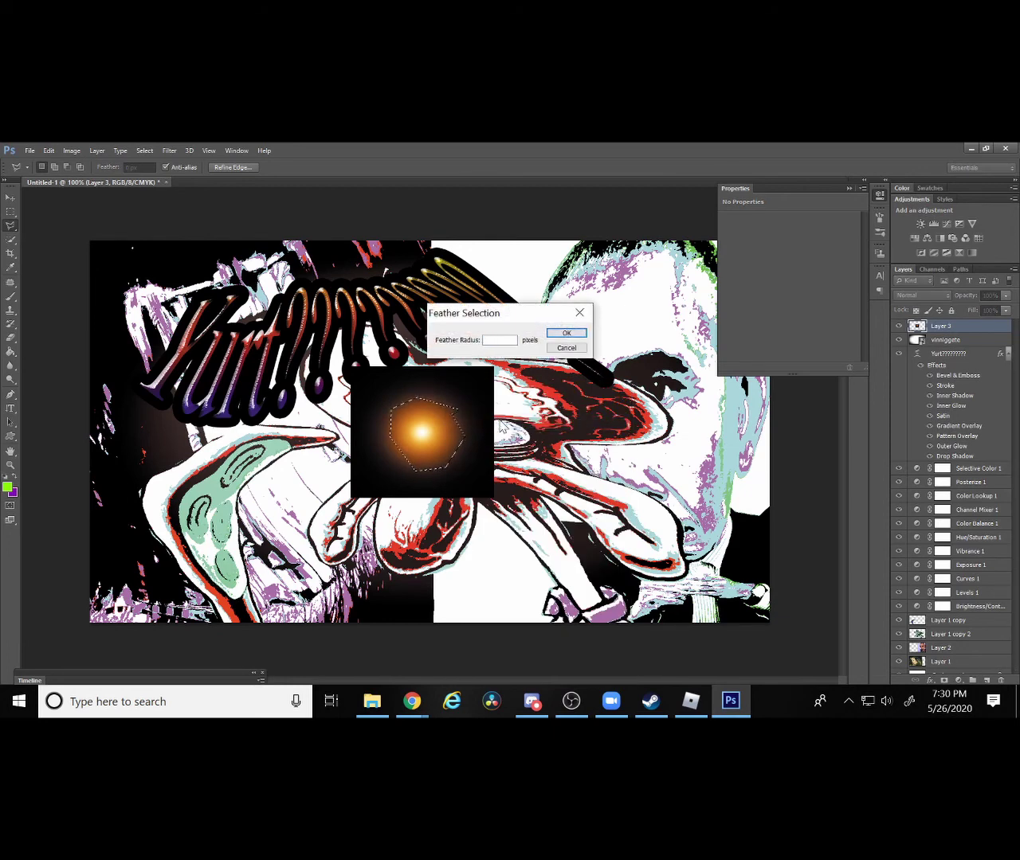
pyautogui.write('0')
pyautogui.click(566, 333)
# Refine the selection's edge with Output To: Layer Mask to mask Layer 3.
pyautogui.rightClick(408, 446)
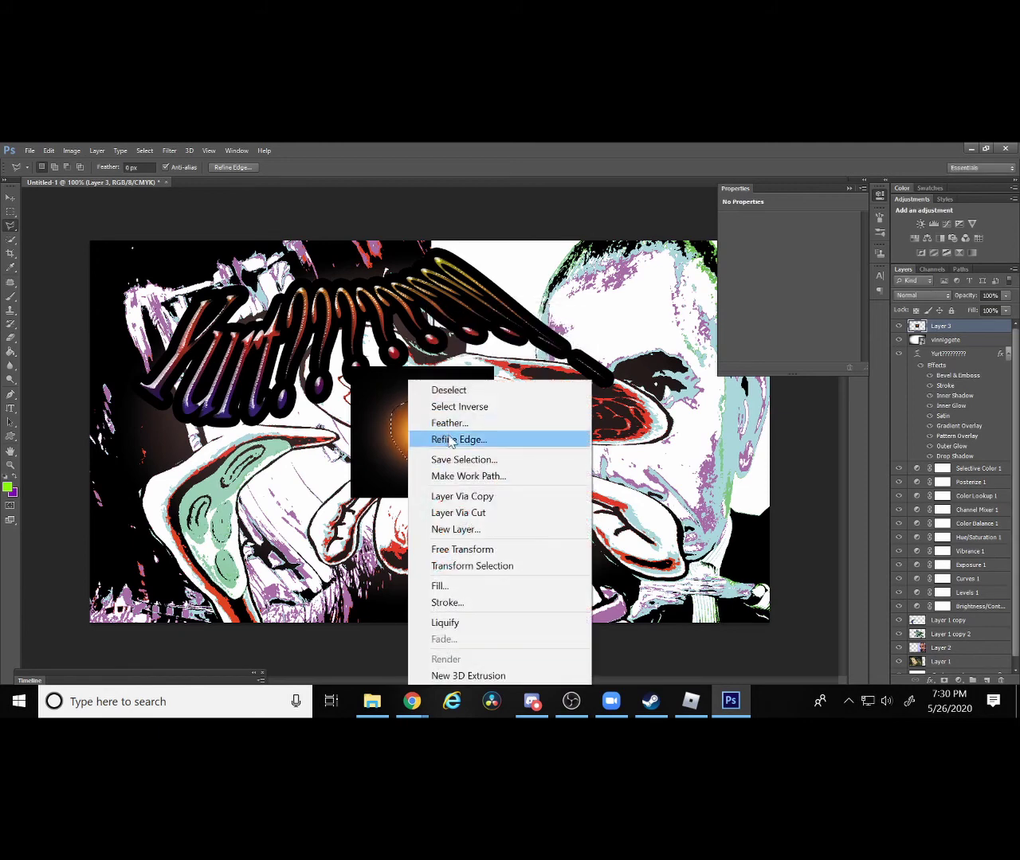
pyautogui.click(461, 437)
pyautogui.click(596, 424)
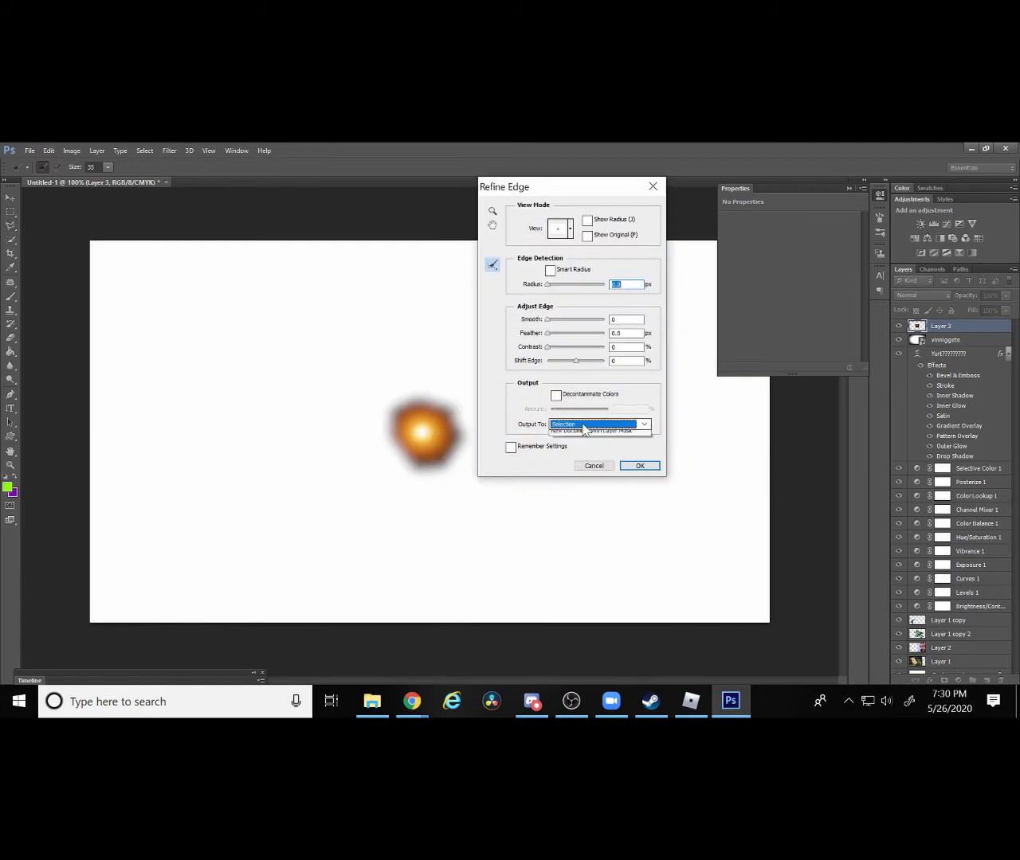
pyautogui.click(581, 439)
pyautogui.click(640, 466)
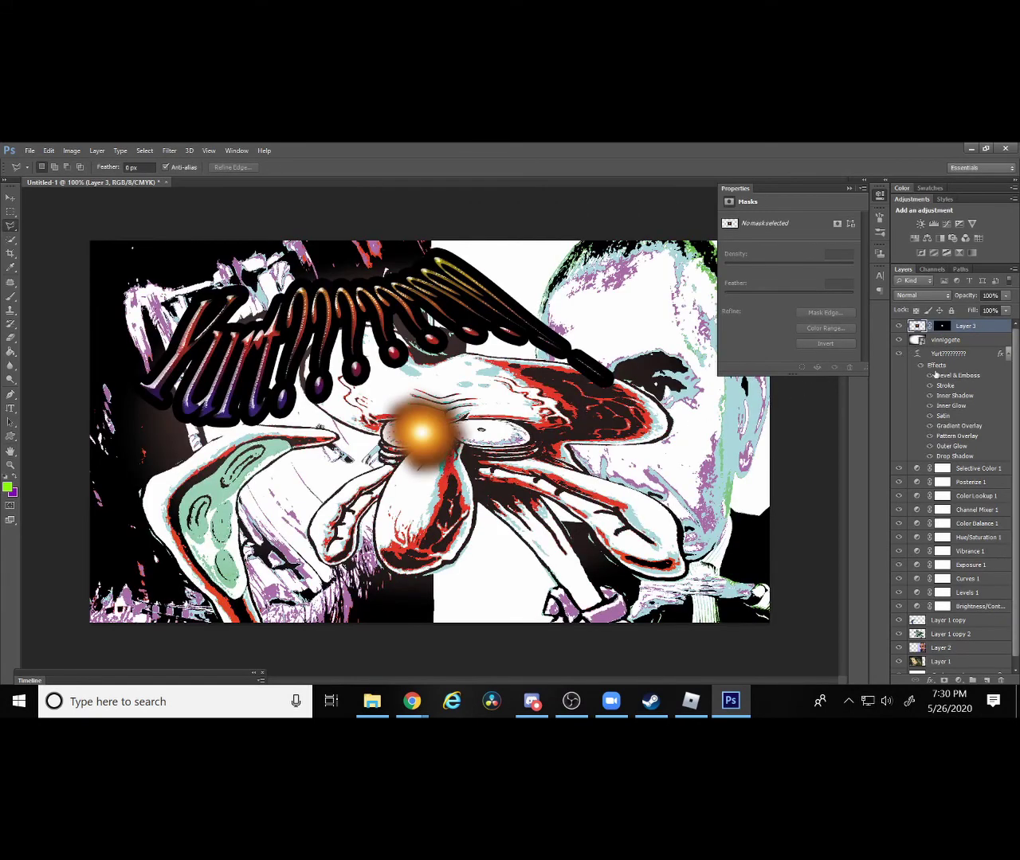
# Shift the masked glow left over the creature's eye.
pyautogui.hotkey('ctrl', 't')
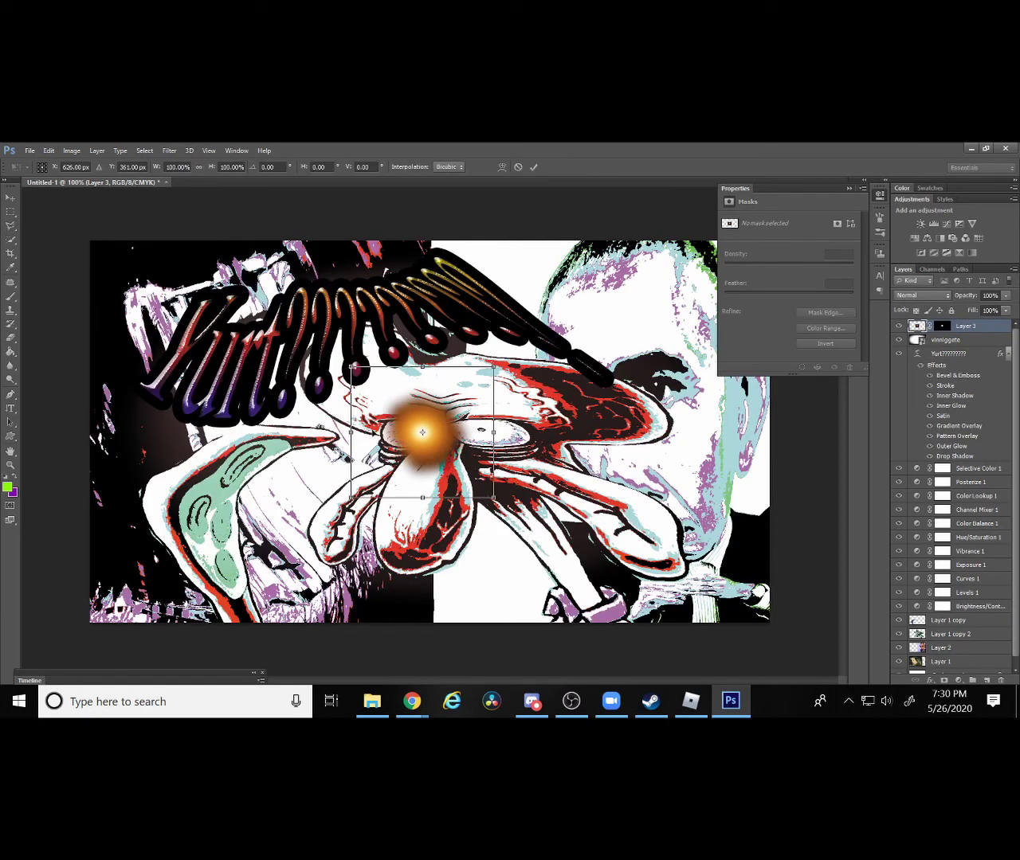
pyautogui.moveTo(422, 432); pyautogui.dragTo(398, 432)
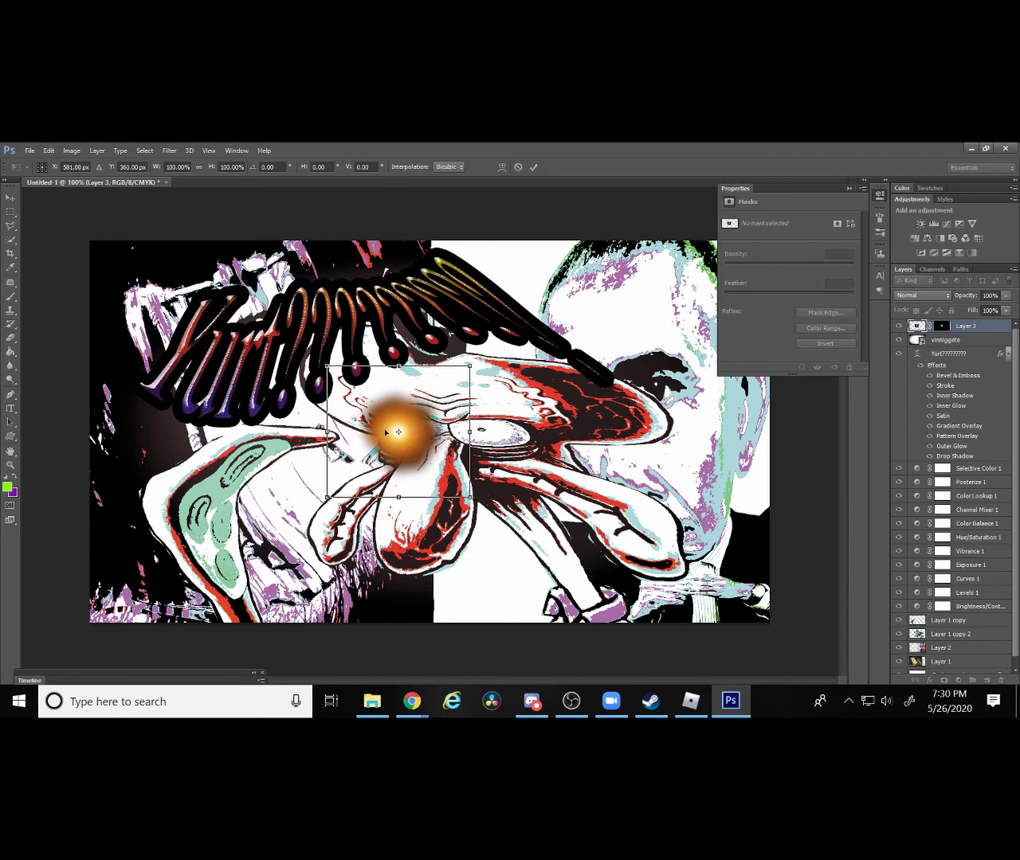
pyautogui.press('Return')
pyautogui.press('l')
# Set the glow layer's blend mode to Linear Light after trying Linear Dodge (Add).
pyautogui.click(924, 297)
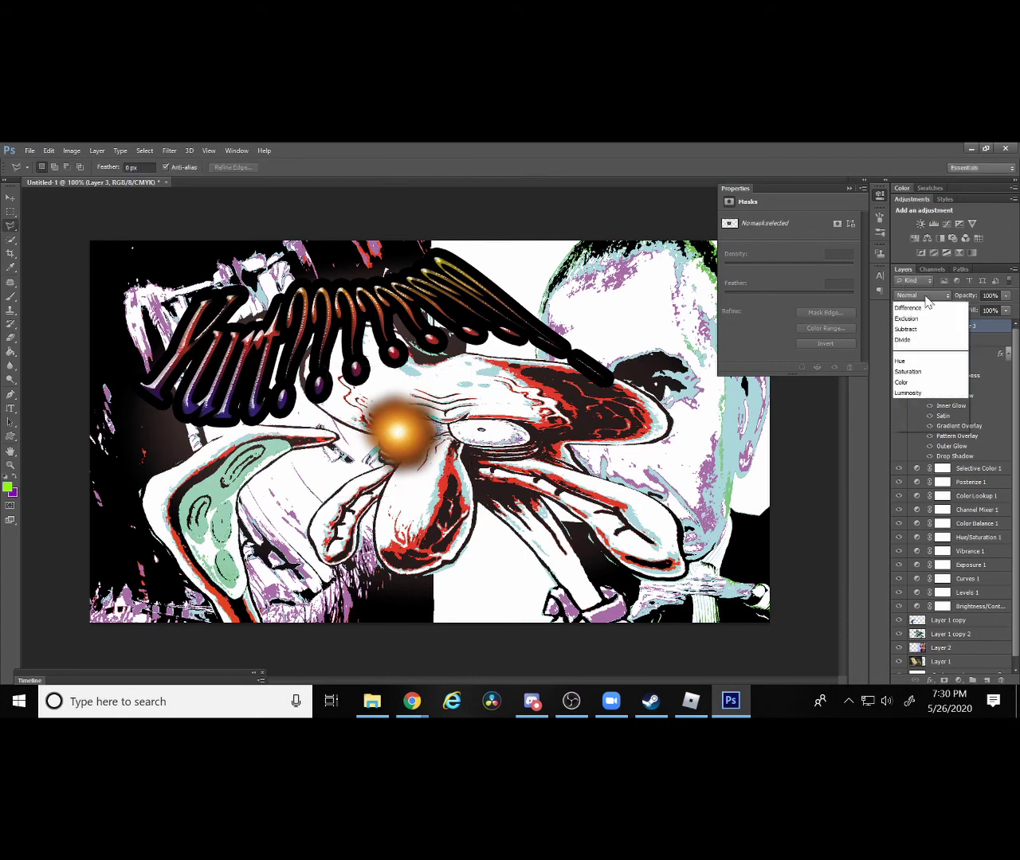
pyautogui.click(928, 437)
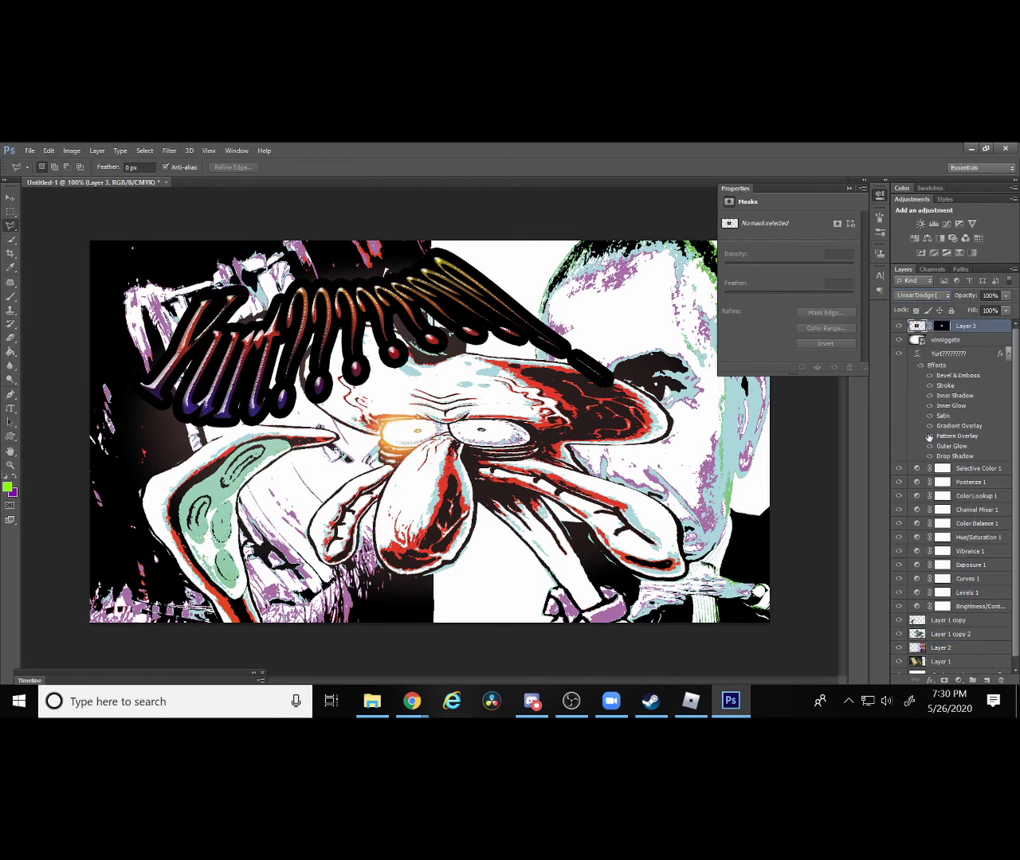
pyautogui.click(924, 296)
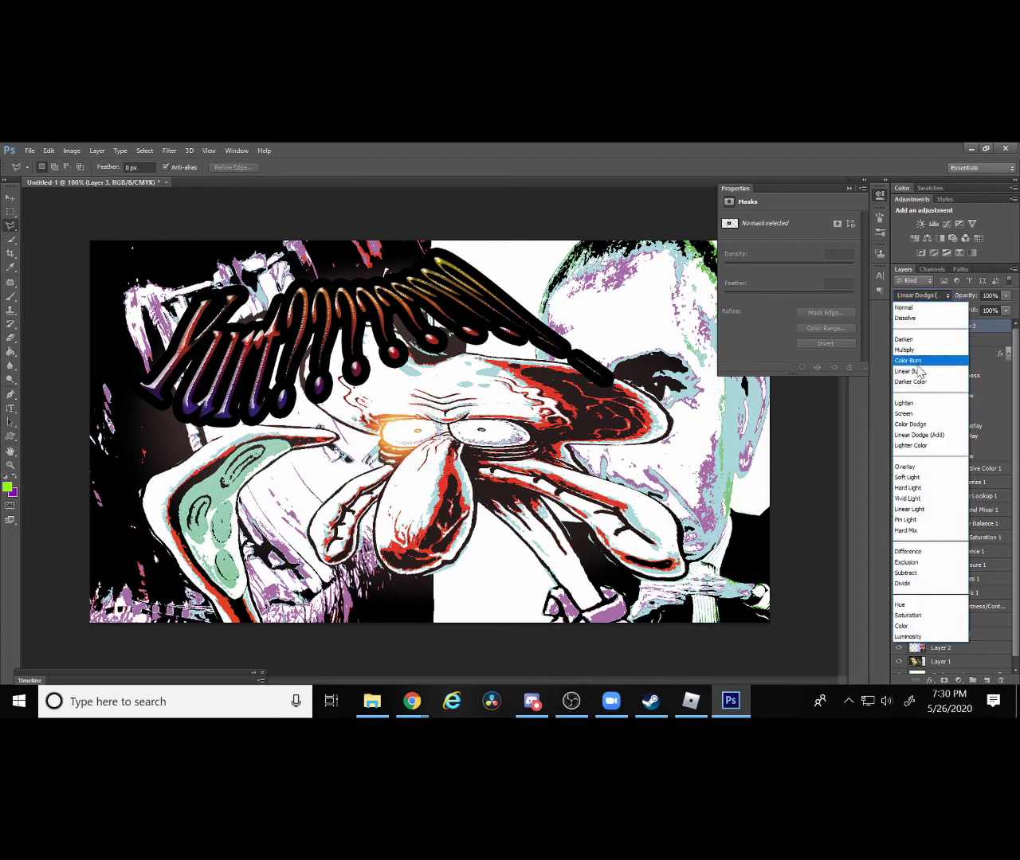
pyautogui.click(915, 375)
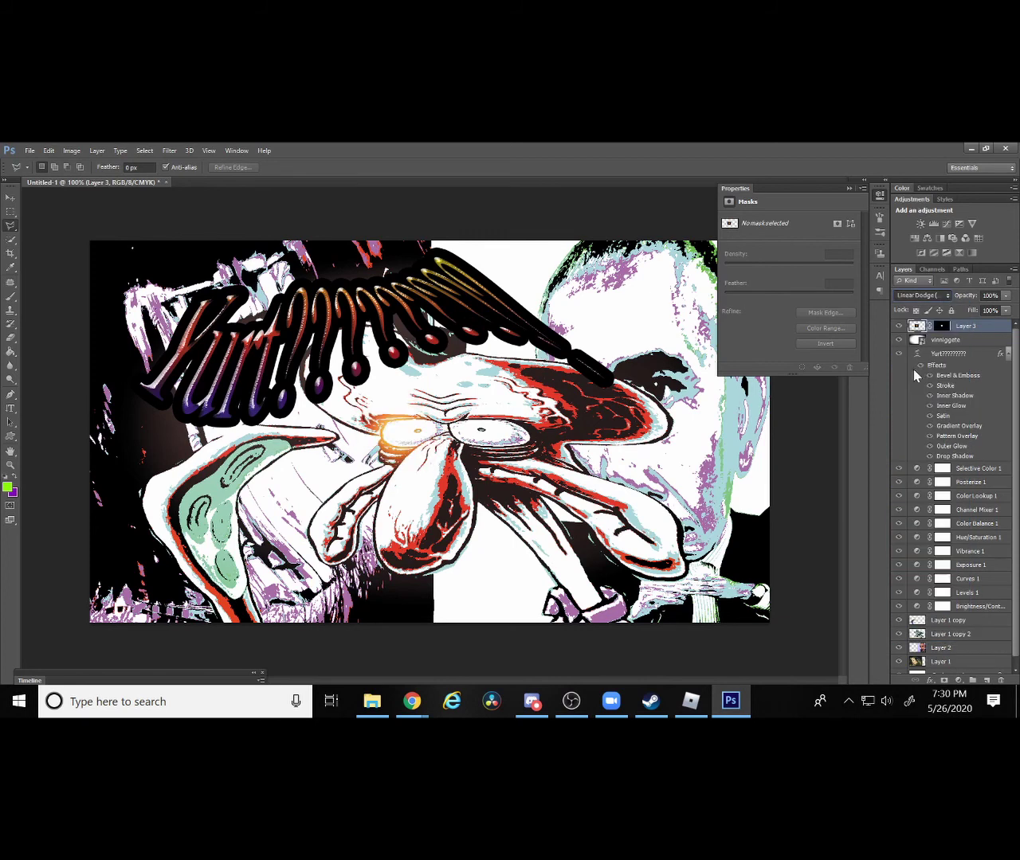
pyautogui.click(924, 294)
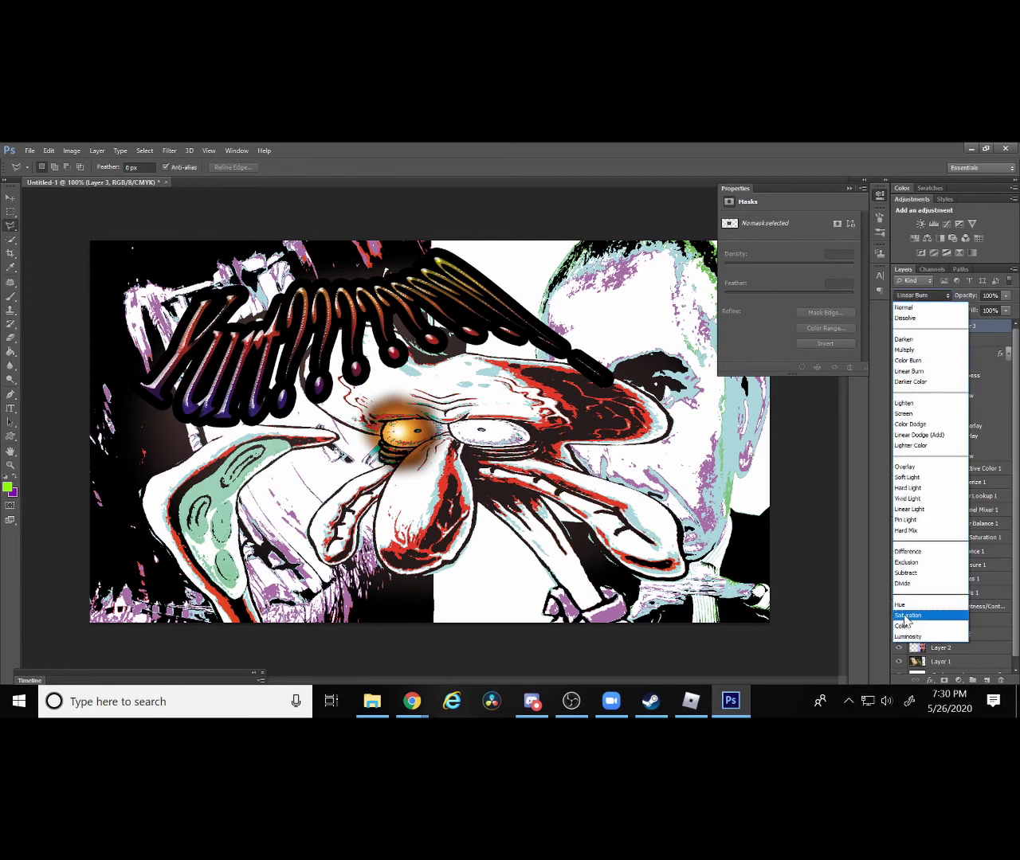
pyautogui.click(915, 511)
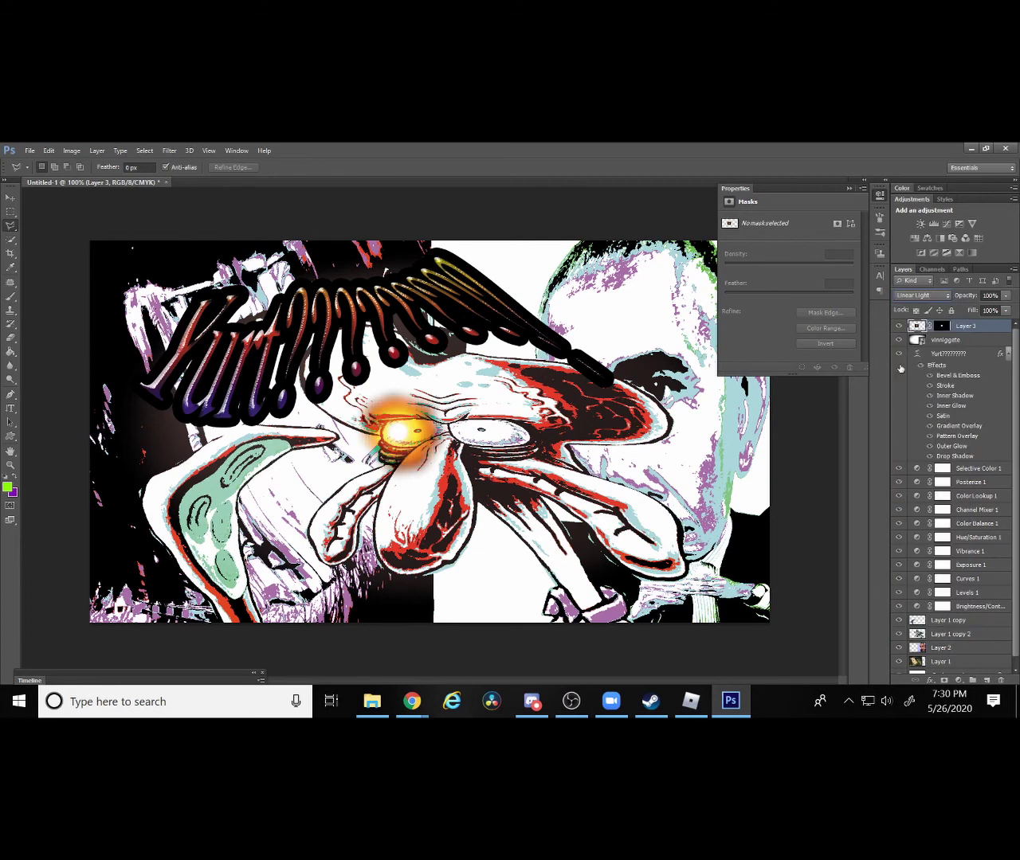
# Scale the glow down to sit over the creature's left eye.
pyautogui.hotkey('ctrl', 't')
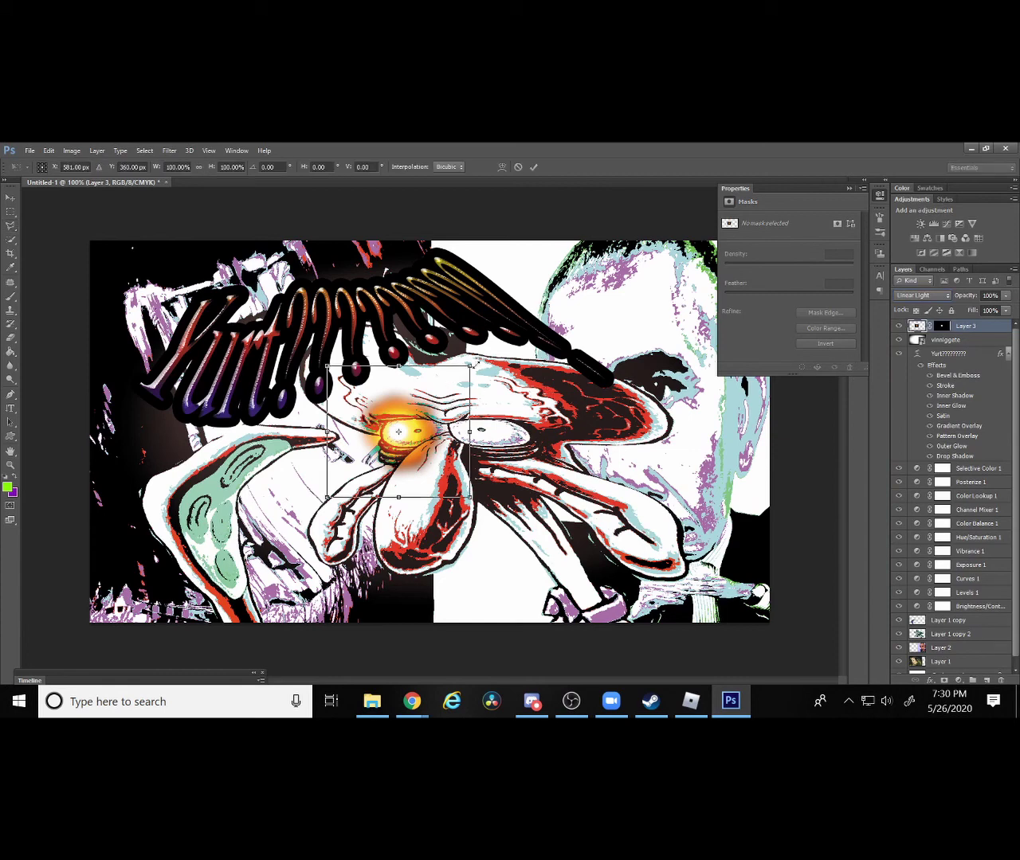
pyautogui.moveTo(470, 367)
pyautogui.mouseDown()
pyautogui.moveTo(425, 421)
pyautogui.moveTo(459, 404)
pyautogui.mouseUp()
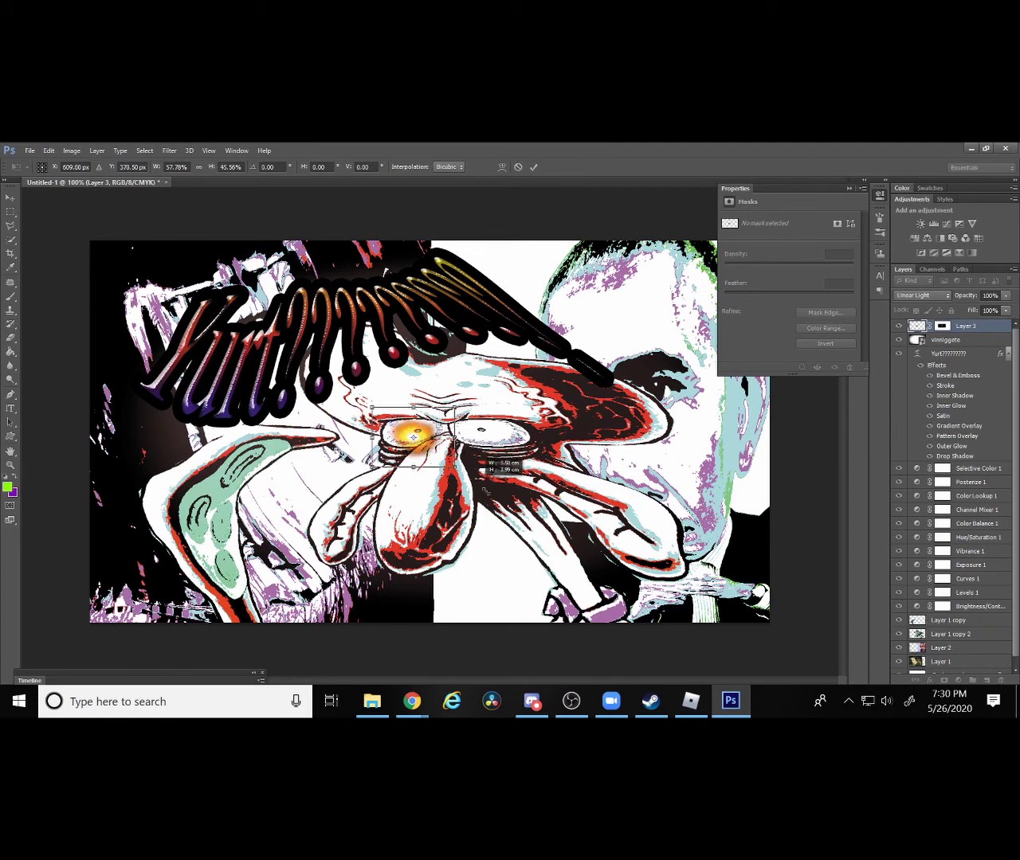
pyautogui.moveTo(458, 461)
pyautogui.mouseDown()
pyautogui.moveTo(541, 534)
pyautogui.moveTo(409, 431)
pyautogui.mouseUp()
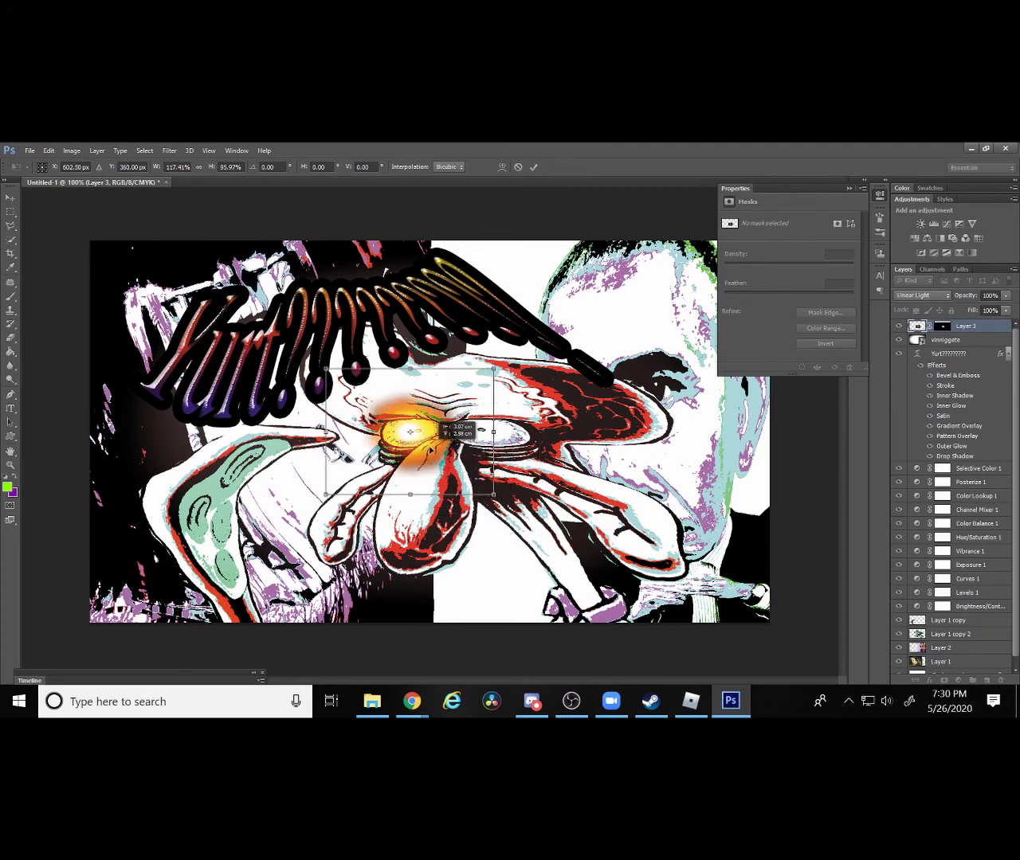
pyautogui.moveTo(493, 494); pyautogui.dragTo(439, 456)
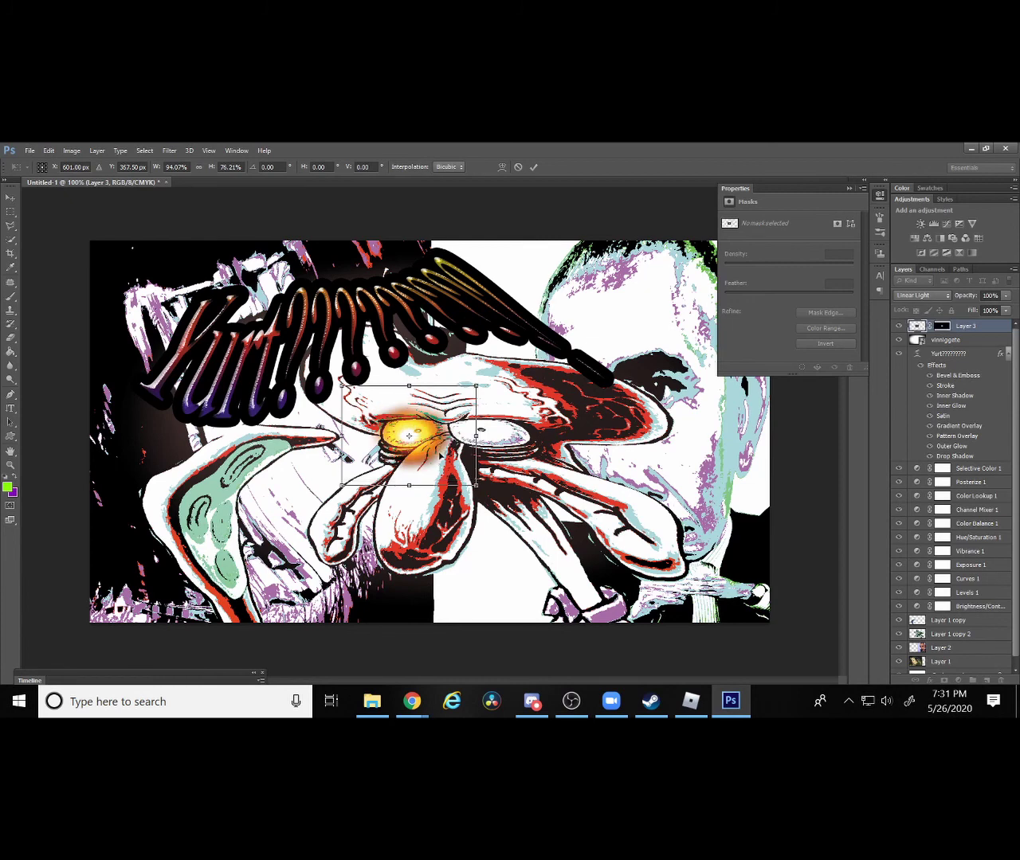
pyautogui.press('Return')
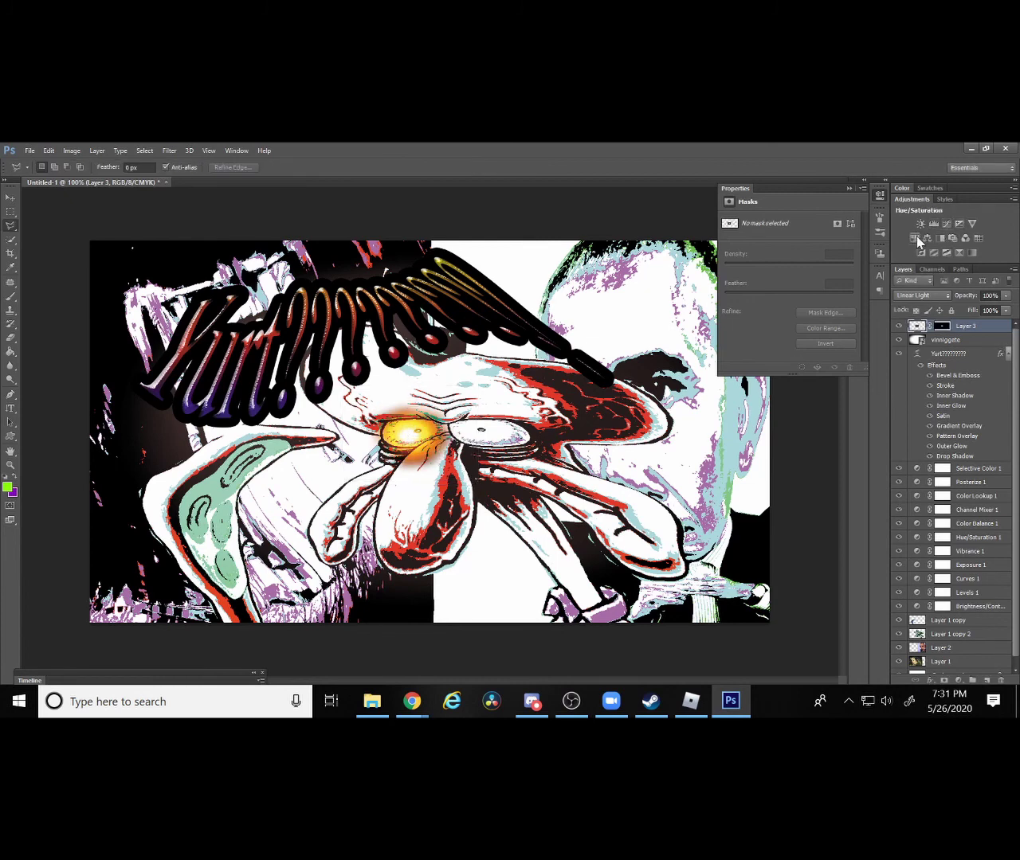
# Add a Hue/Saturation adjustment clipped to Layer 3 with Hue about -31, Saturation +100, then reselect Layer 3.
pyautogui.click(916, 235)
pyautogui.moveTo(790, 261); pyautogui.dragTo(870, 266)
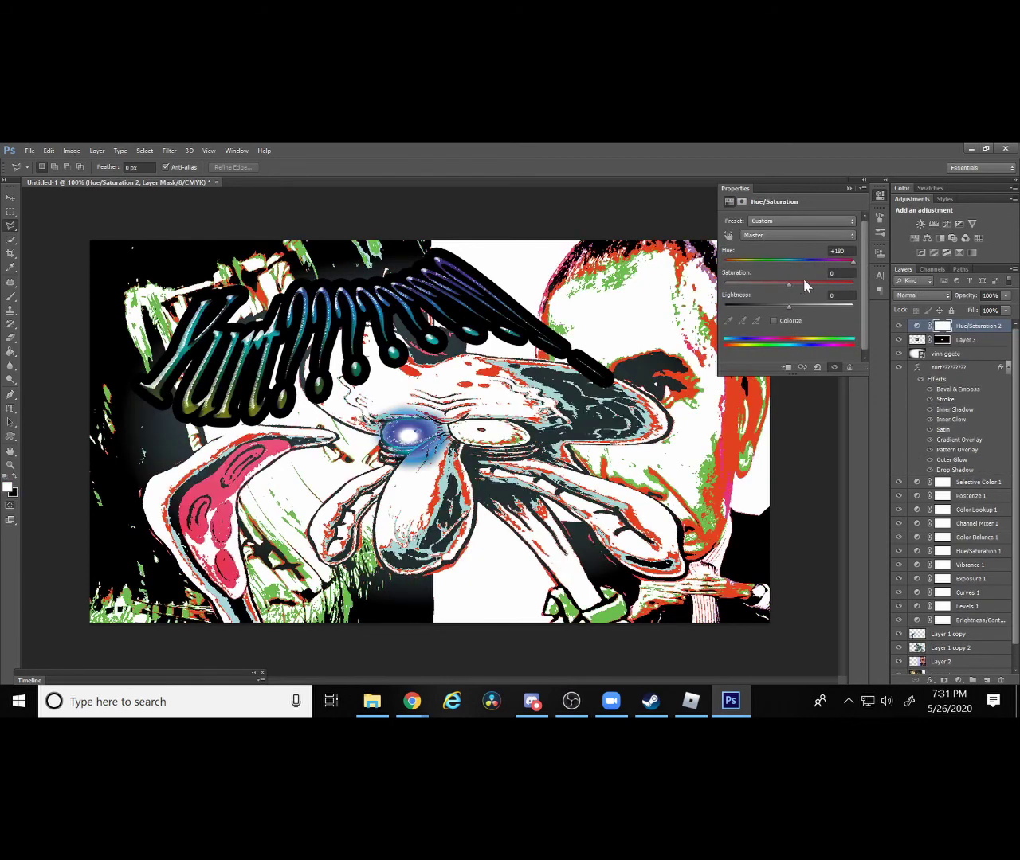
pyautogui.click(782, 367)
pyautogui.moveTo(851, 263)
pyautogui.mouseDown()
pyautogui.moveTo(739, 267)
pyautogui.moveTo(837, 266)
pyautogui.moveTo(755, 261)
pyautogui.moveTo(779, 266)
pyautogui.mouseUp()
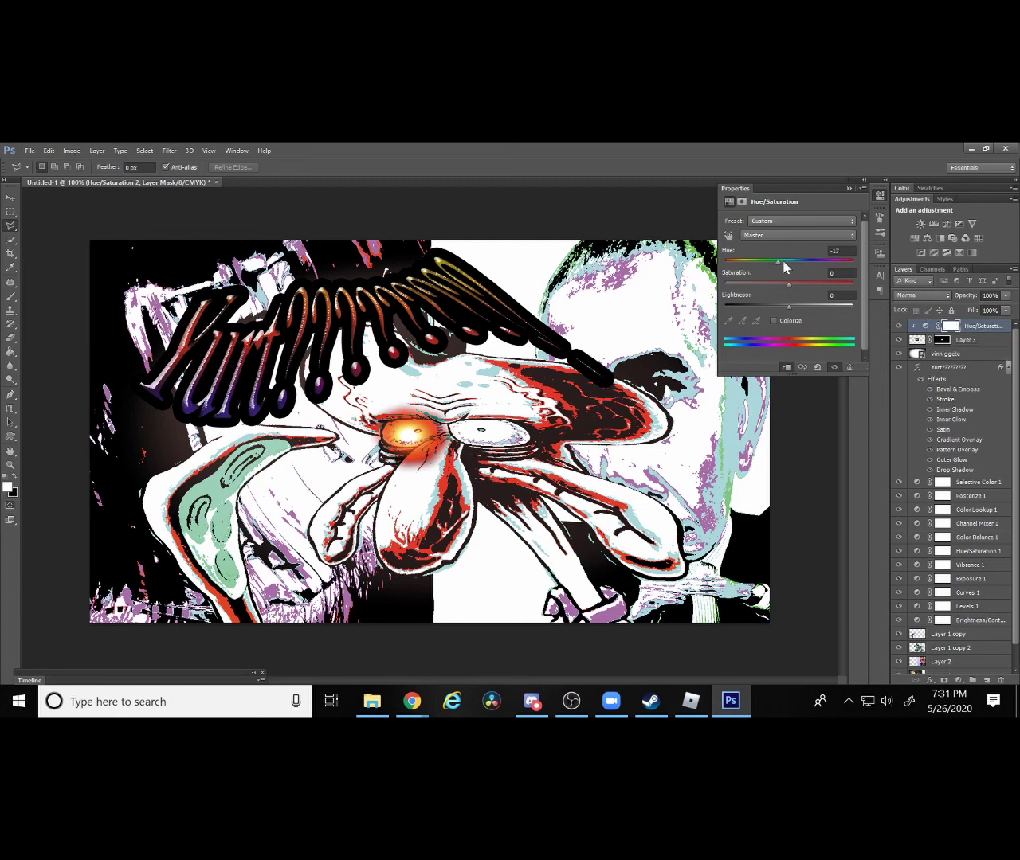
pyautogui.moveTo(783, 263)
pyautogui.mouseDown()
pyautogui.moveTo(758, 266)
pyautogui.moveTo(858, 284)
pyautogui.mouseUp()
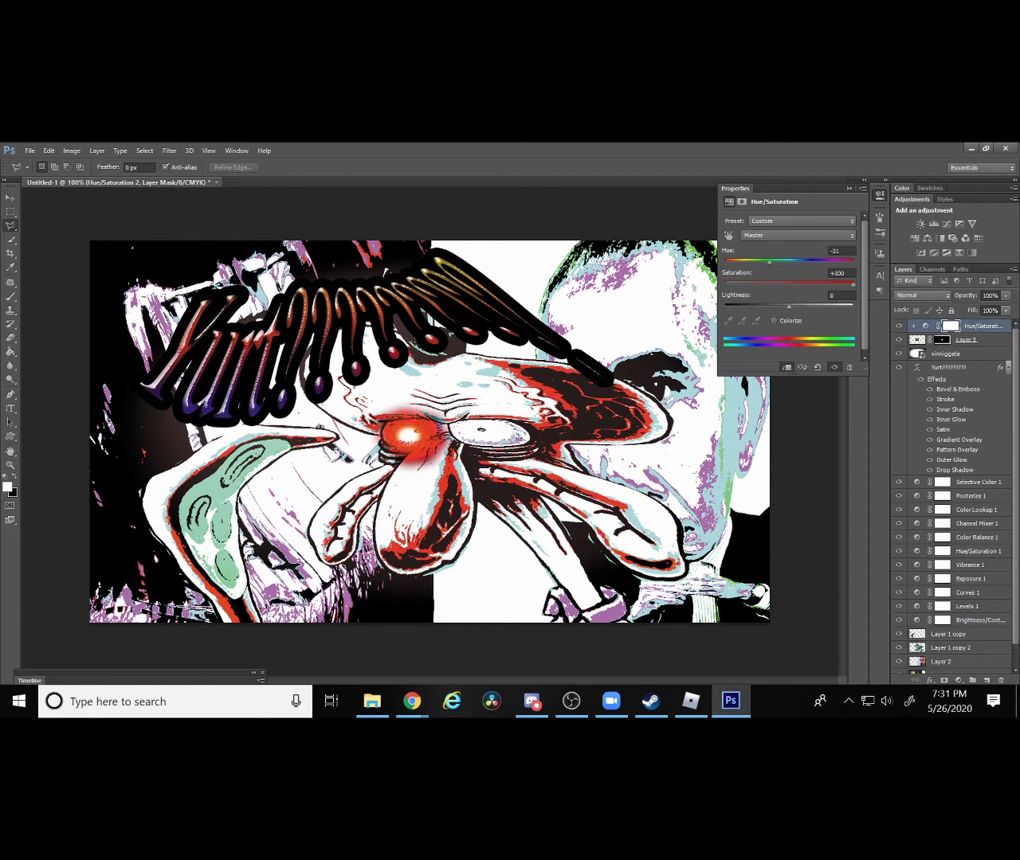
pyautogui.moveTo(797, 304)
pyautogui.mouseDown()
pyautogui.moveTo(758, 301)
pyautogui.moveTo(818, 305)
pyautogui.moveTo(764, 306)
pyautogui.moveTo(788, 311)
pyautogui.mouseUp()
pyautogui.click(991, 341)
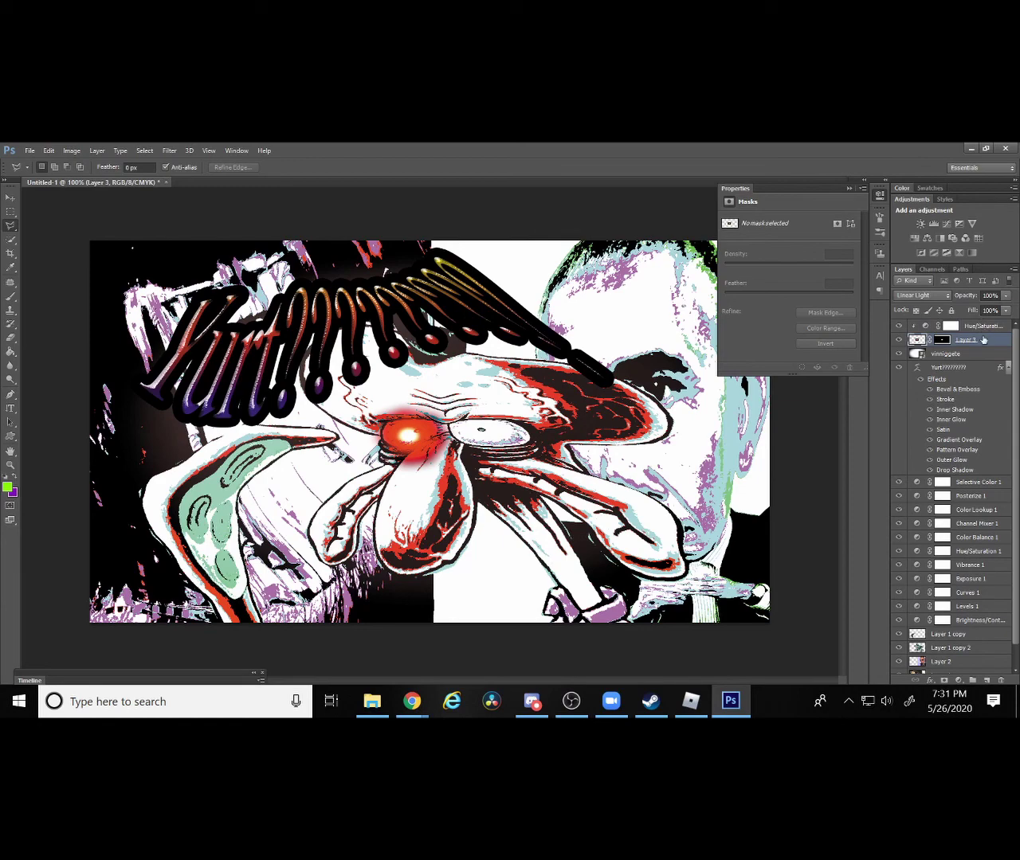
# Duplicate Layer 3 and Hue/Saturation 2, clipping each hue adjustment to its own glow layer.
pyautogui.rightClick(983, 339)
pyautogui.click(666, 244)
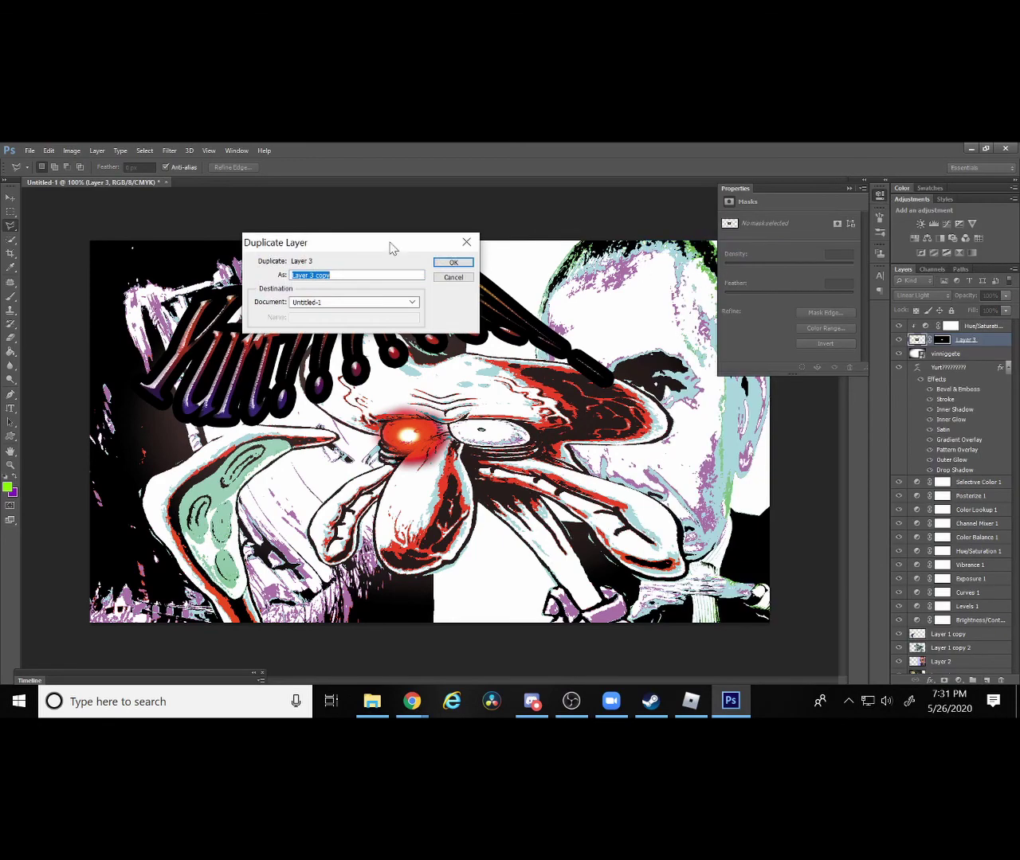
pyautogui.click(453, 262)
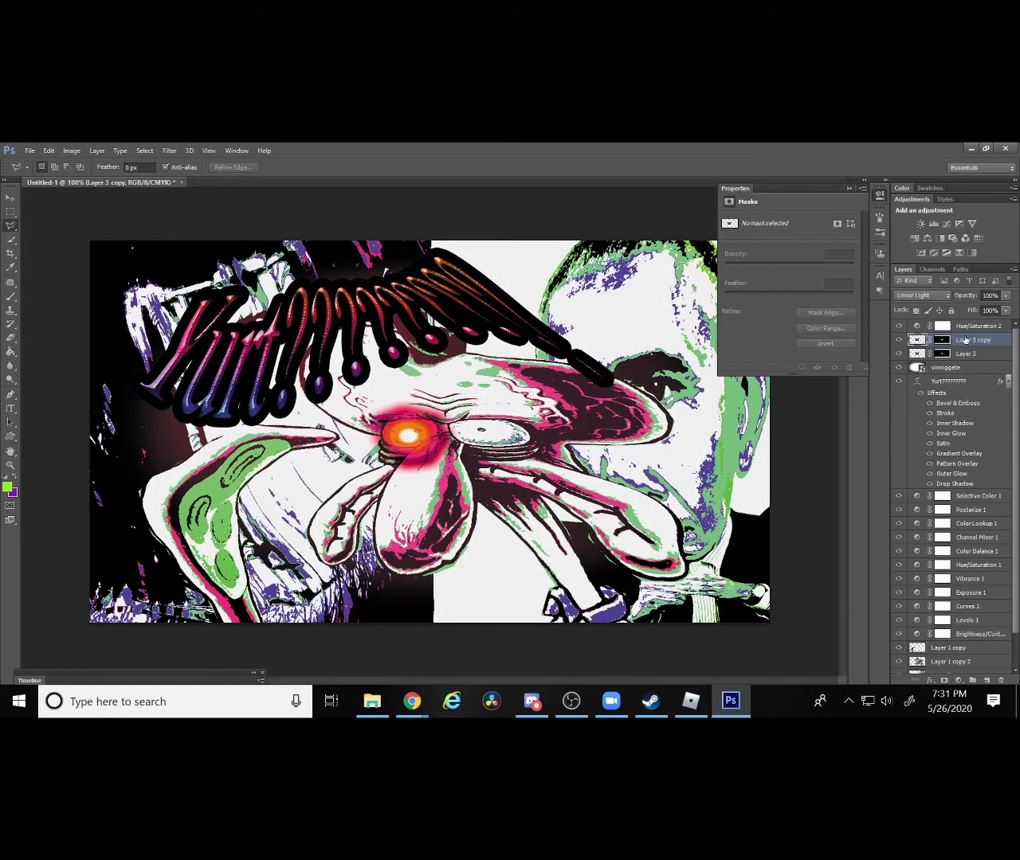
pyautogui.rightClick(972, 327)
pyautogui.click(665, 244)
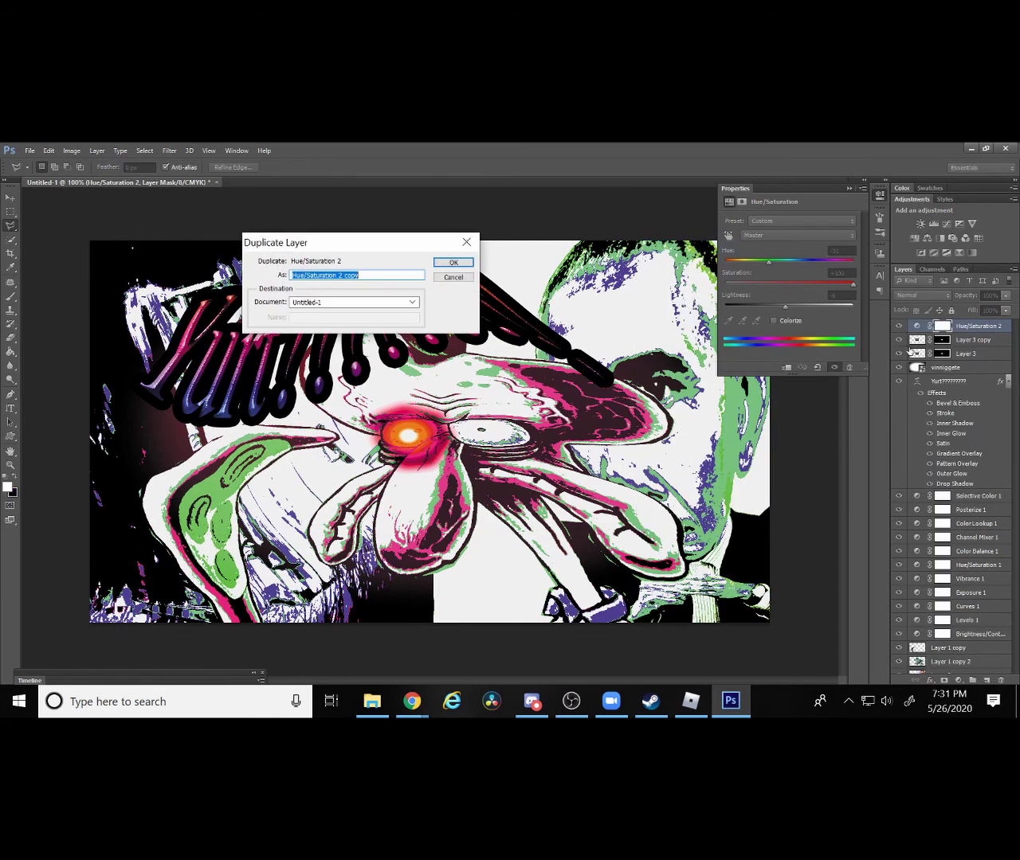
pyautogui.click(453, 262)
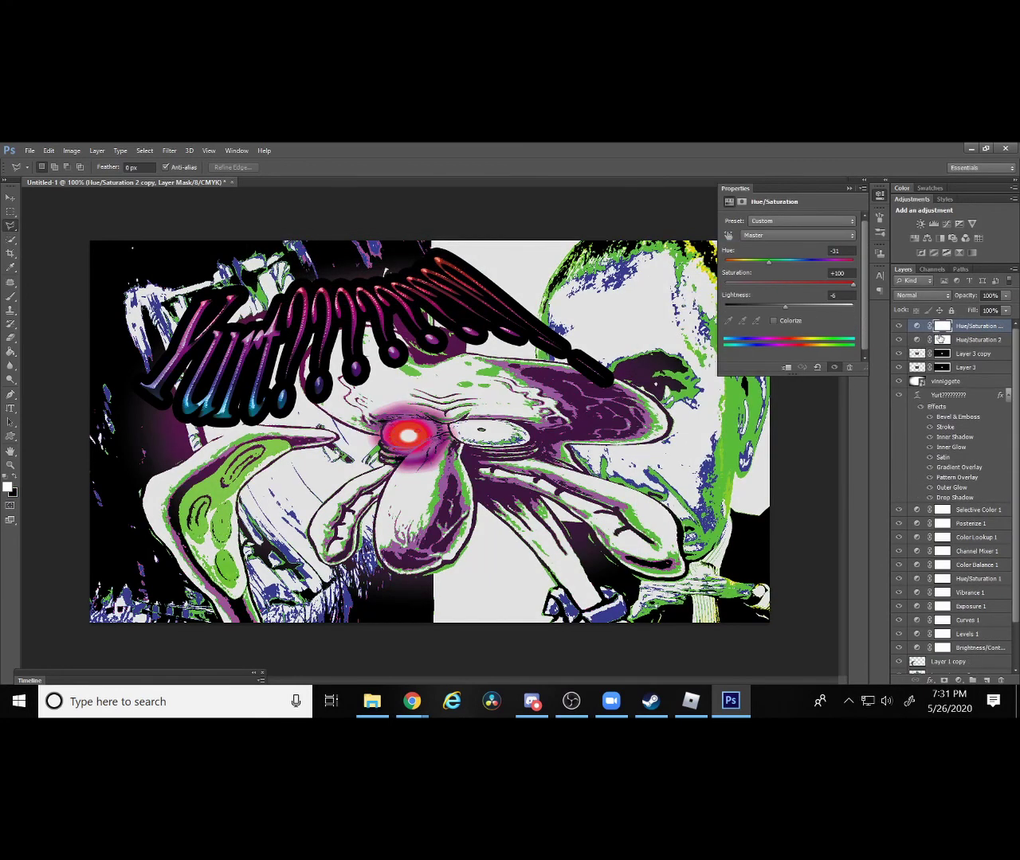
pyautogui.moveTo(971, 335); pyautogui.dragTo(972, 360)
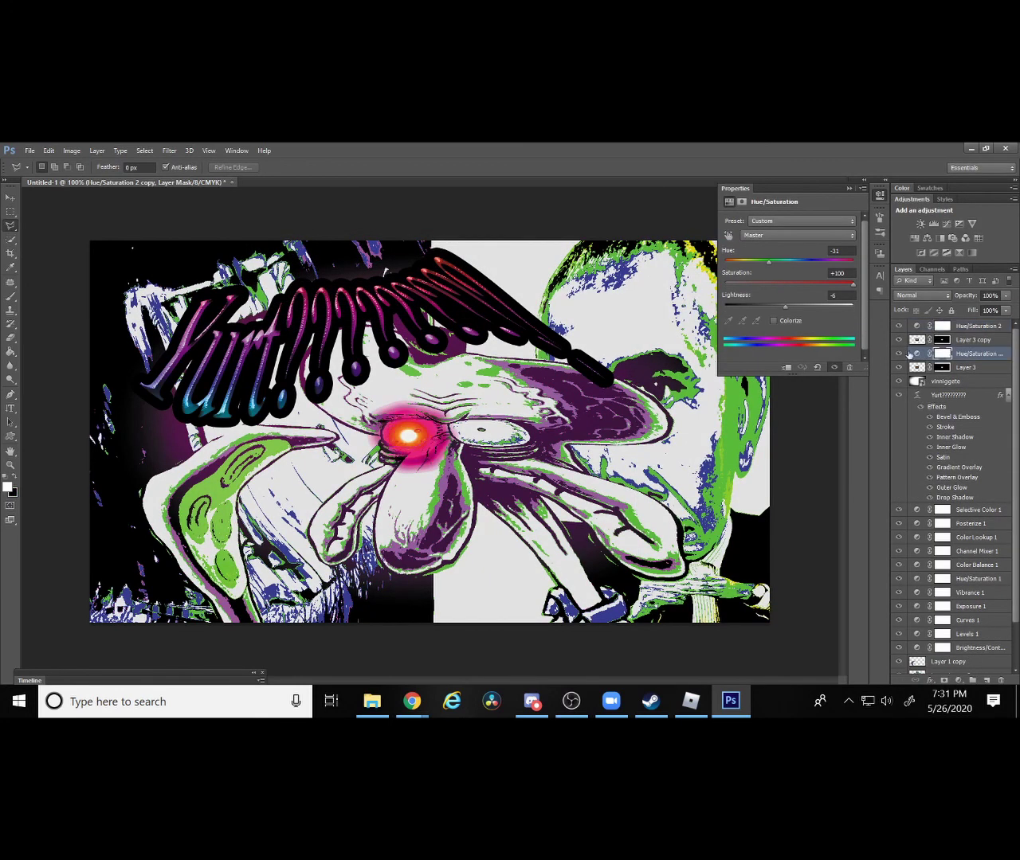
pyautogui.click(786, 368)
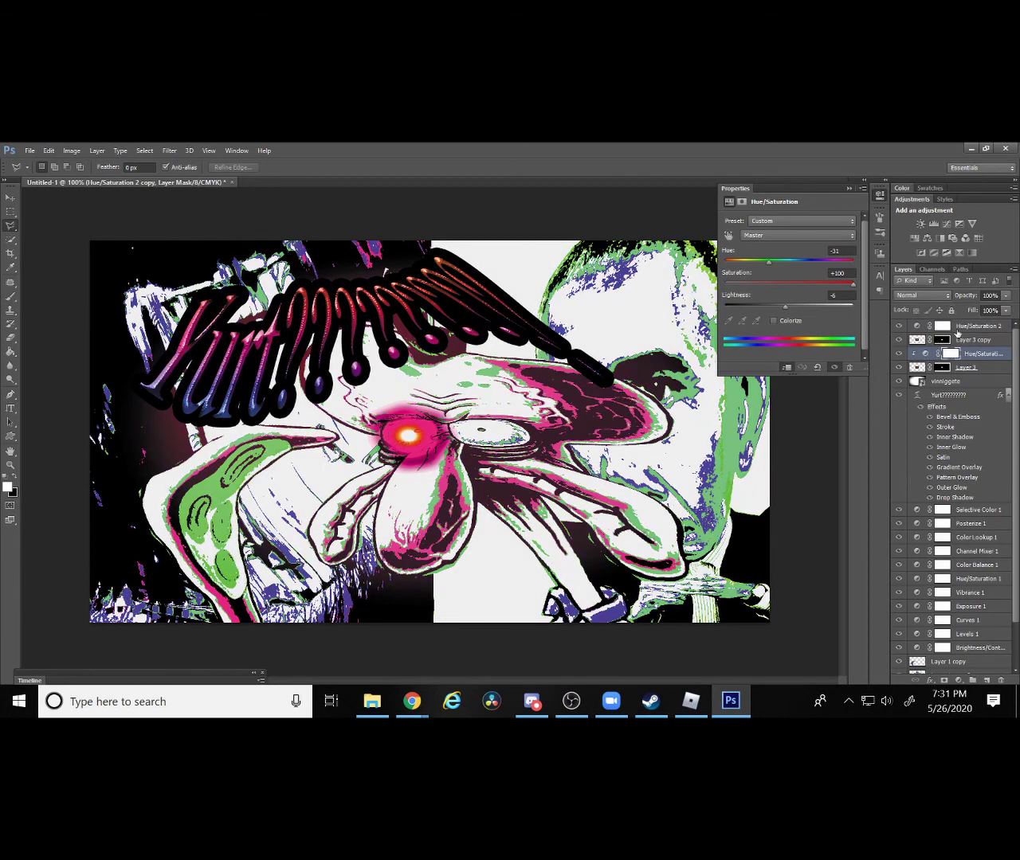
pyautogui.click(950, 326)
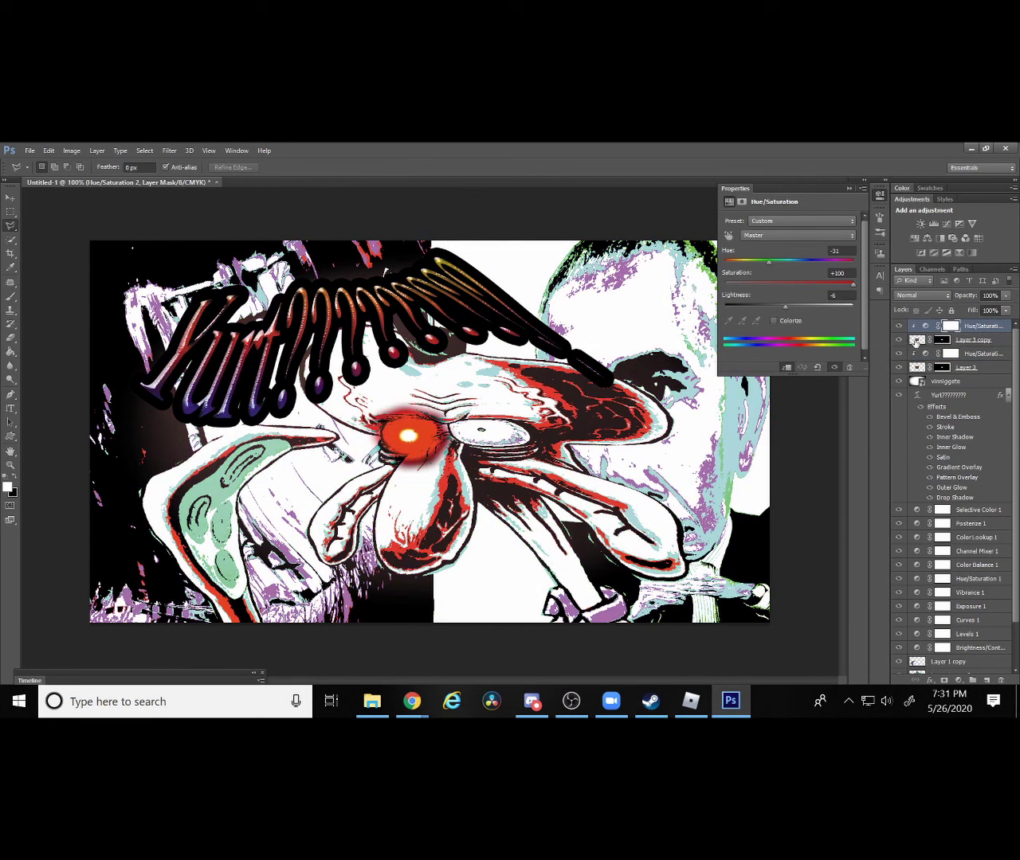
# Move the copied glow onto the creature's right-hand eye and commit the transform.
pyautogui.click(986, 343)
pyautogui.hotkey('ctrl', 't')
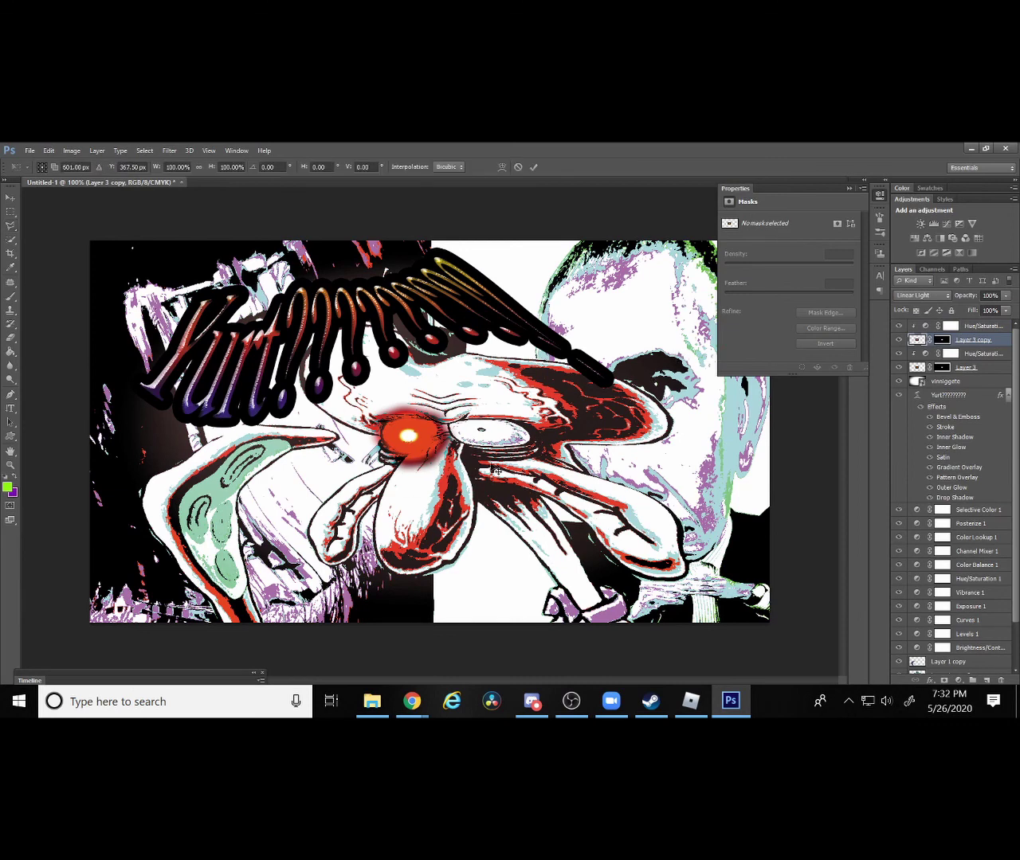
pyautogui.moveTo(381, 448); pyautogui.dragTo(496, 447)
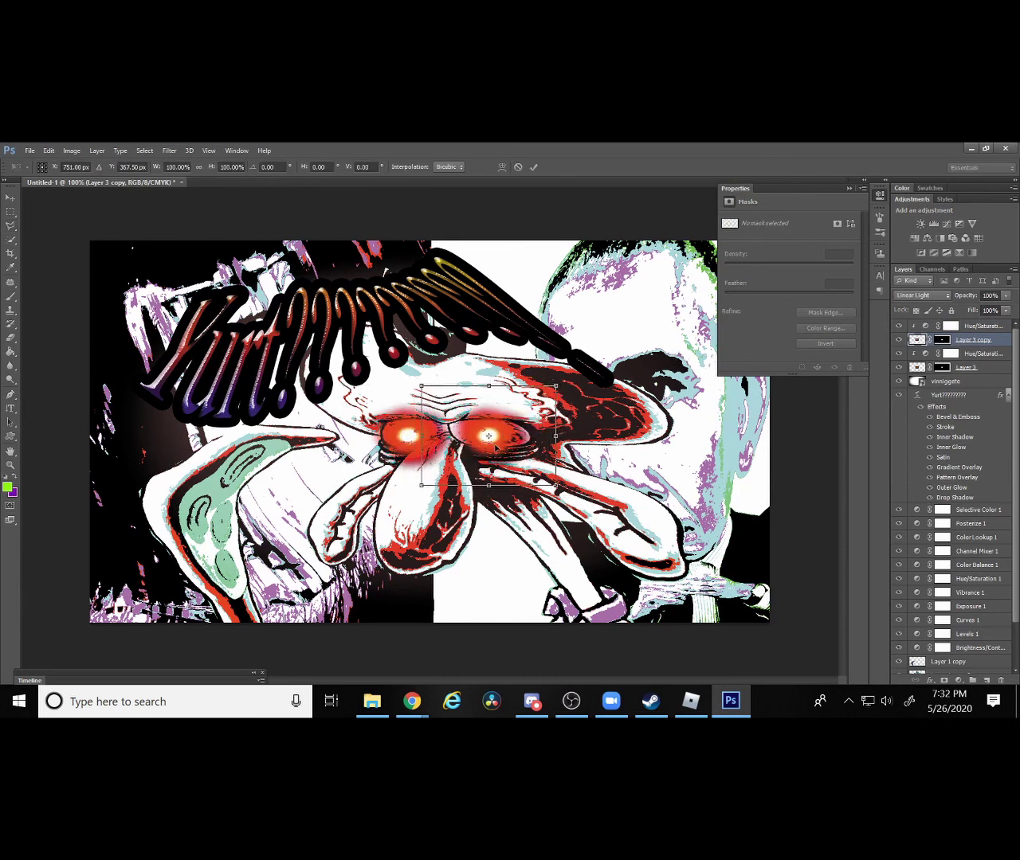
pyautogui.press('Return')
pyautogui.press('l')
pyautogui.hotkey('alt', 'Tab')
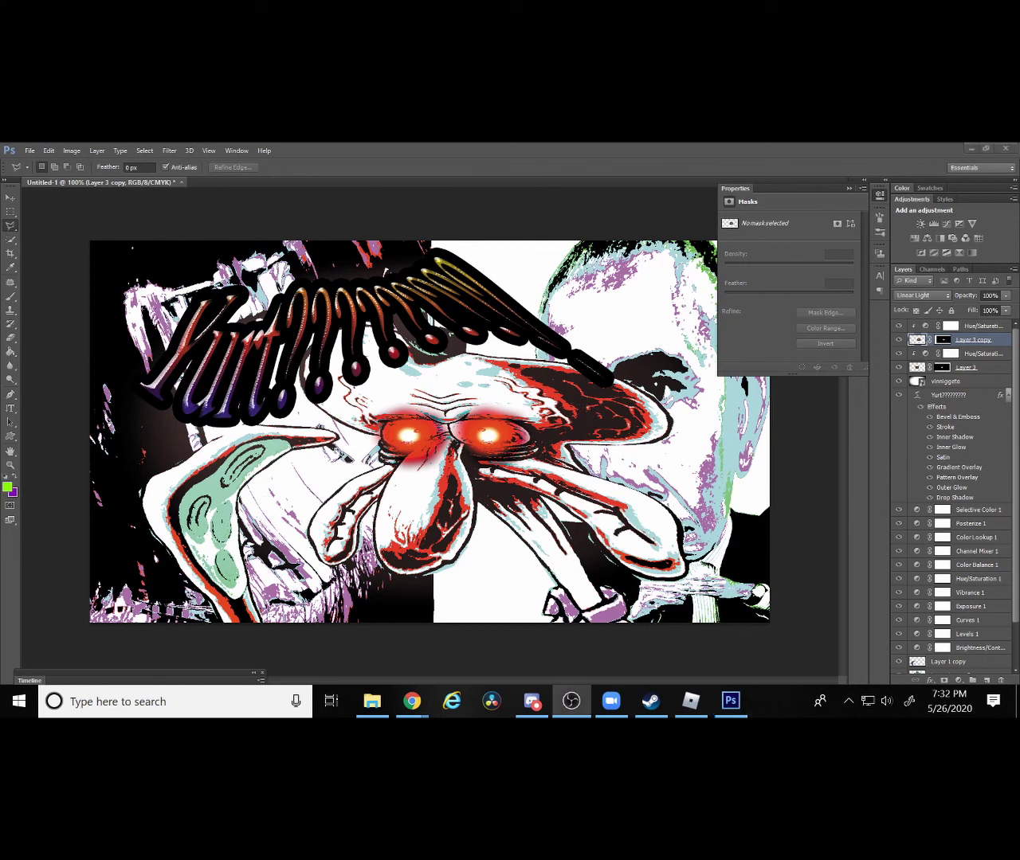